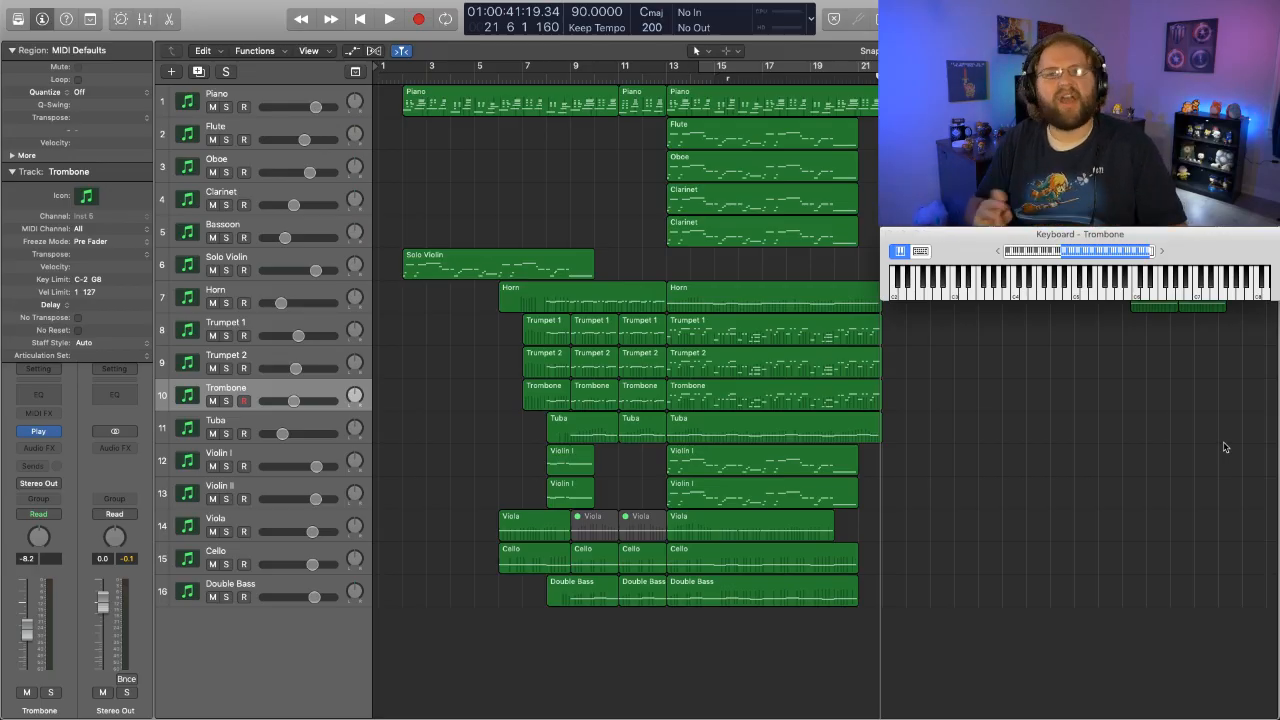
- Play the opening of the arrangement briefly from bar 2, stop, and move the playhead to just before bar 2
click(401, 77)
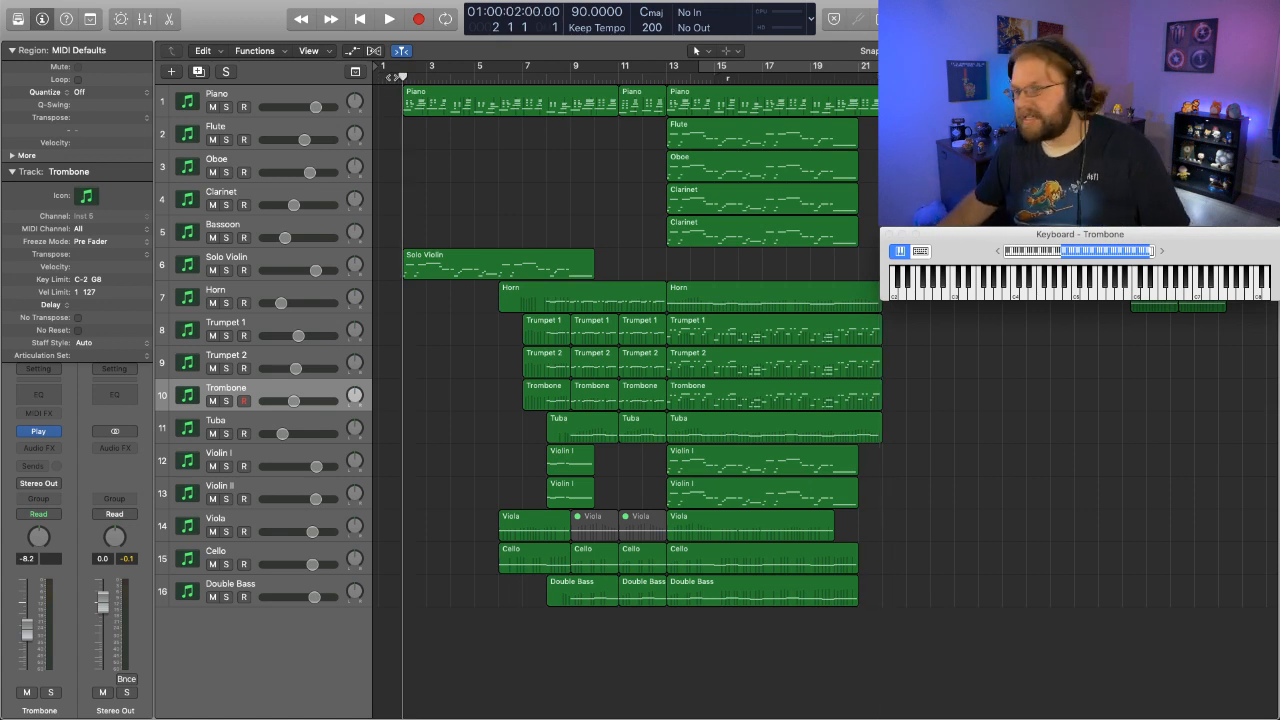
key(space)
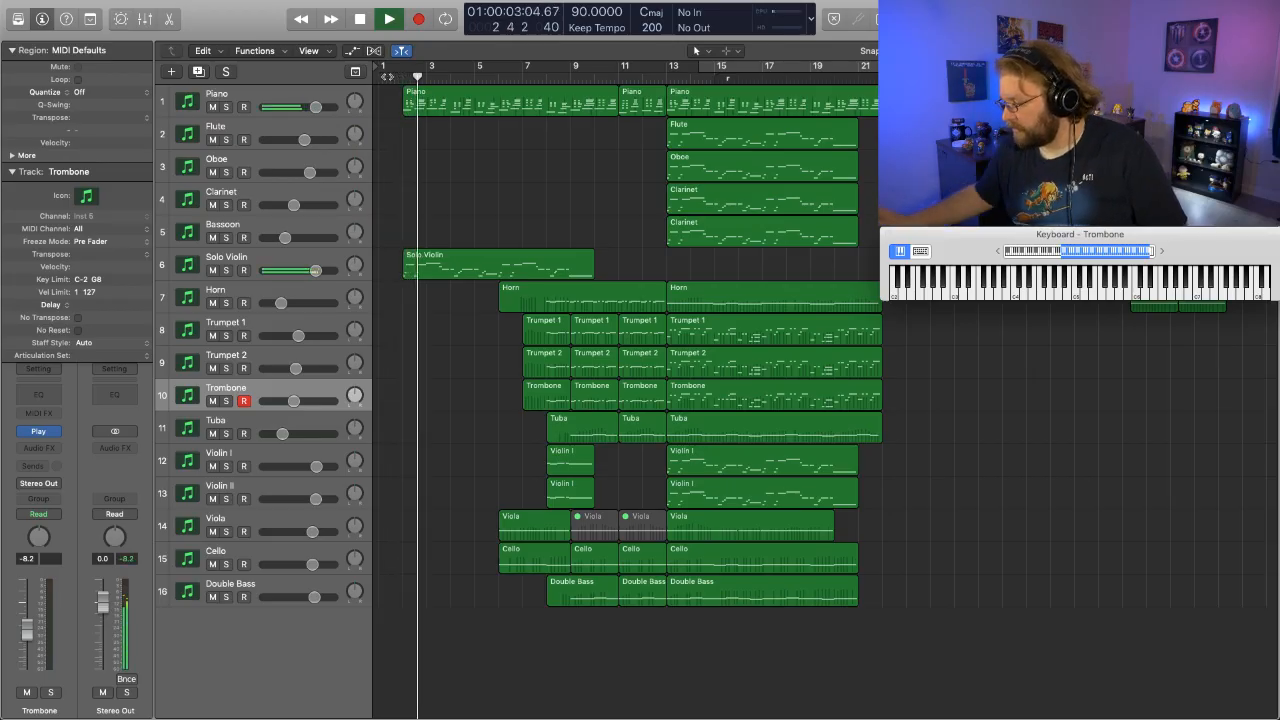
key(space)
click(393, 79)
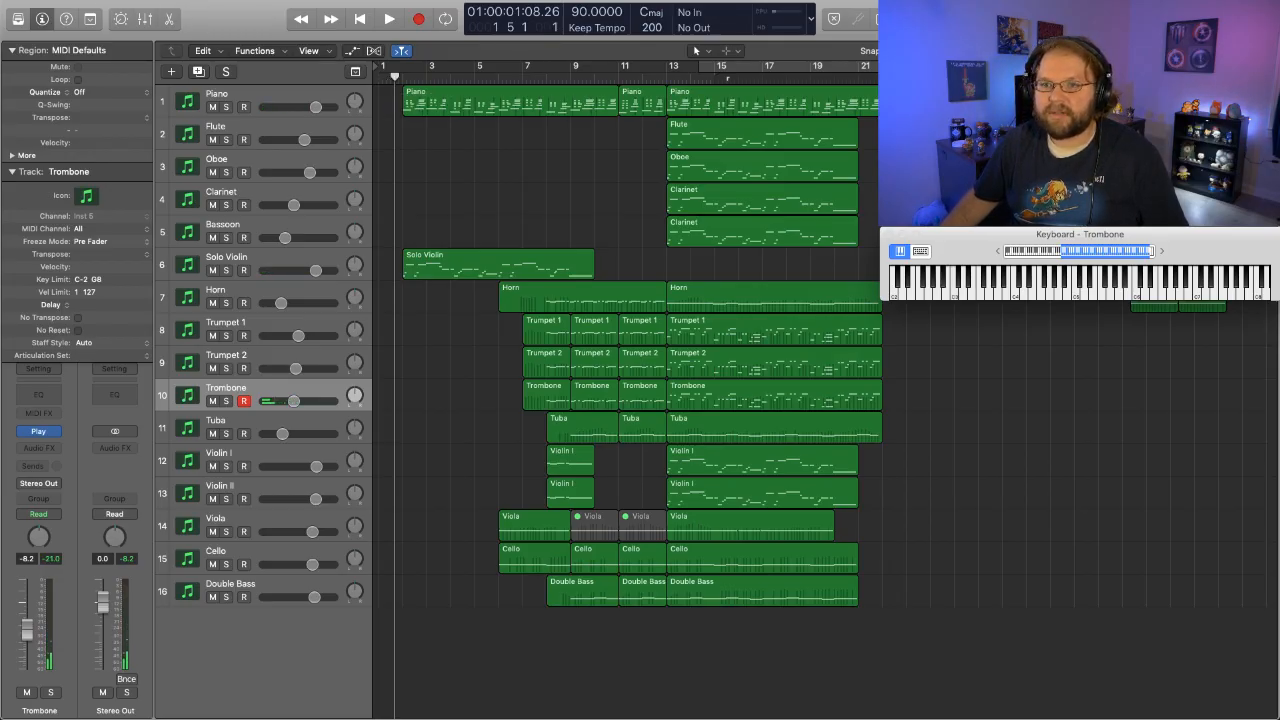
- Open the application's preferences to check its settings
click(106, 0)
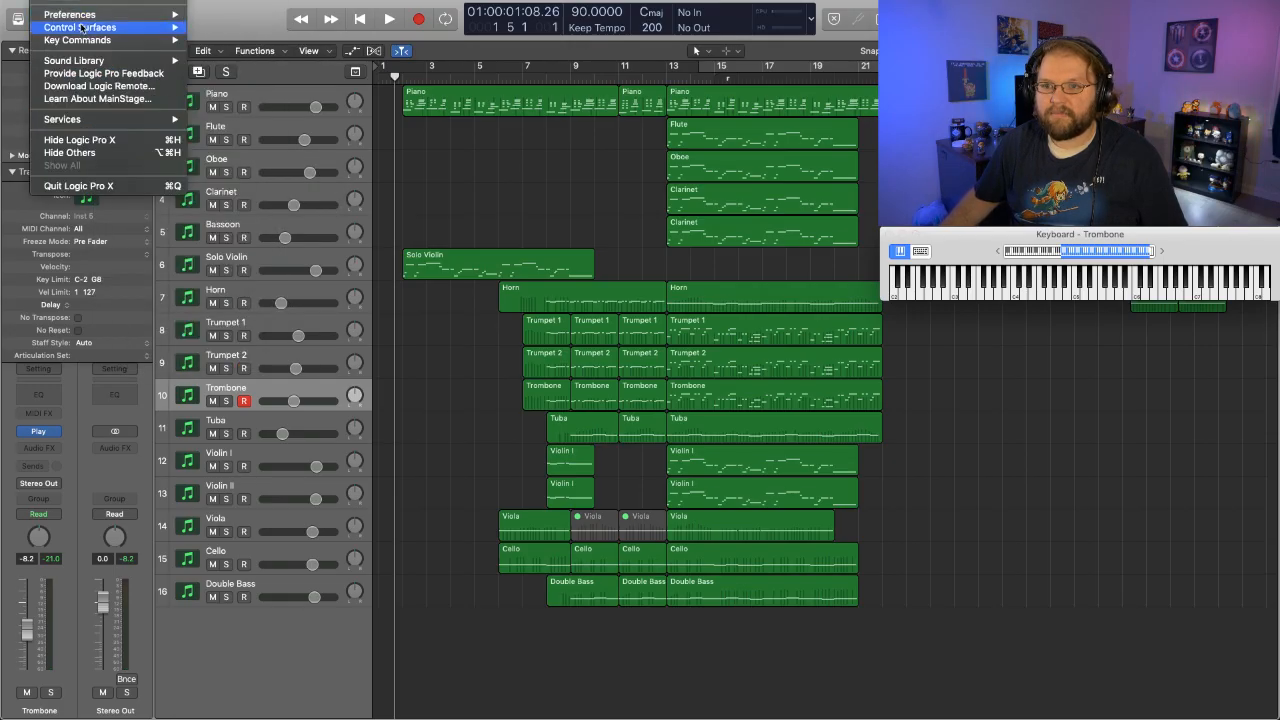
mouse_move(82, 13)
click(243, 30)
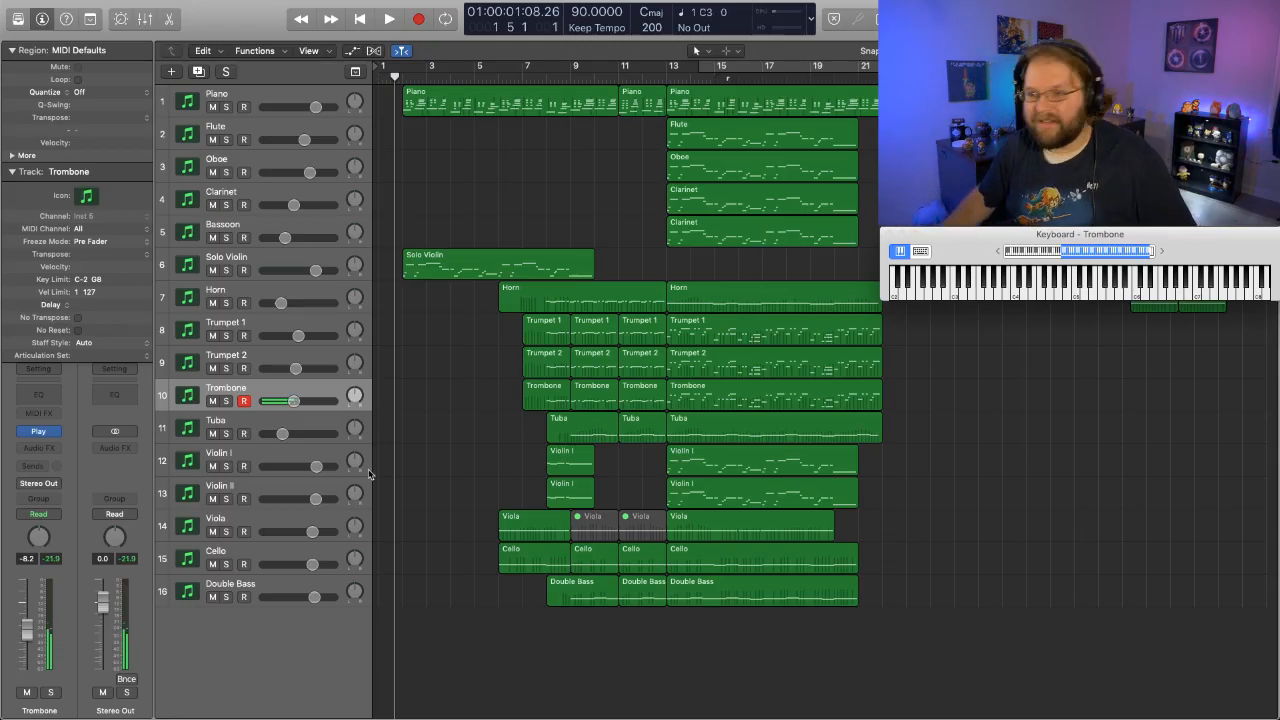
- Play the arrangement from the beginning, pausing once around bar 10, and stop shortly after the woodwinds enter at bar 13
key(Return)
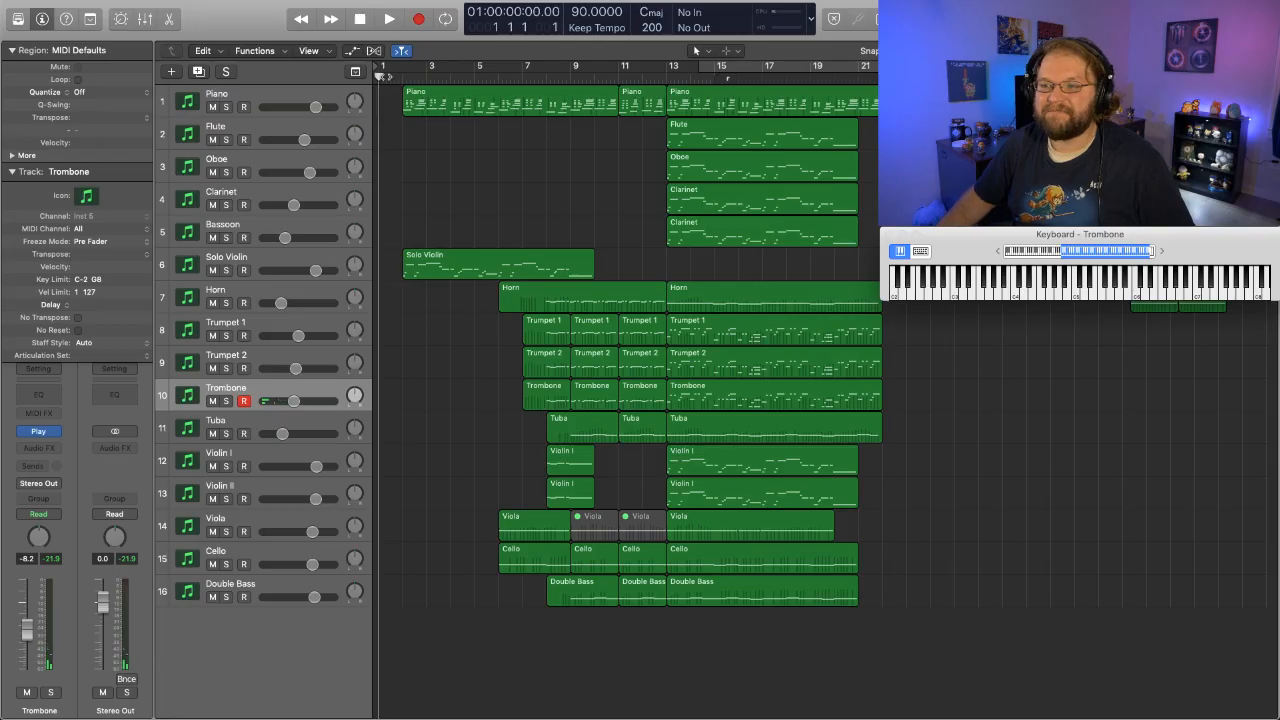
key(space)
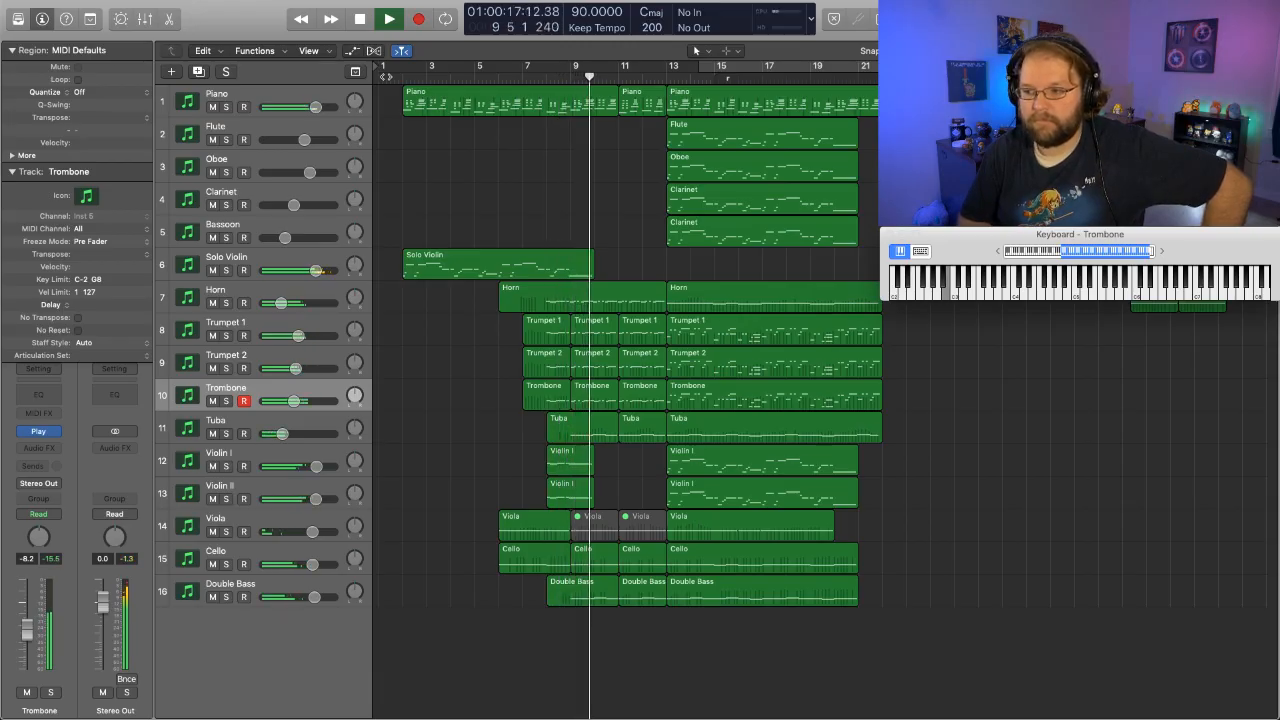
key(space)
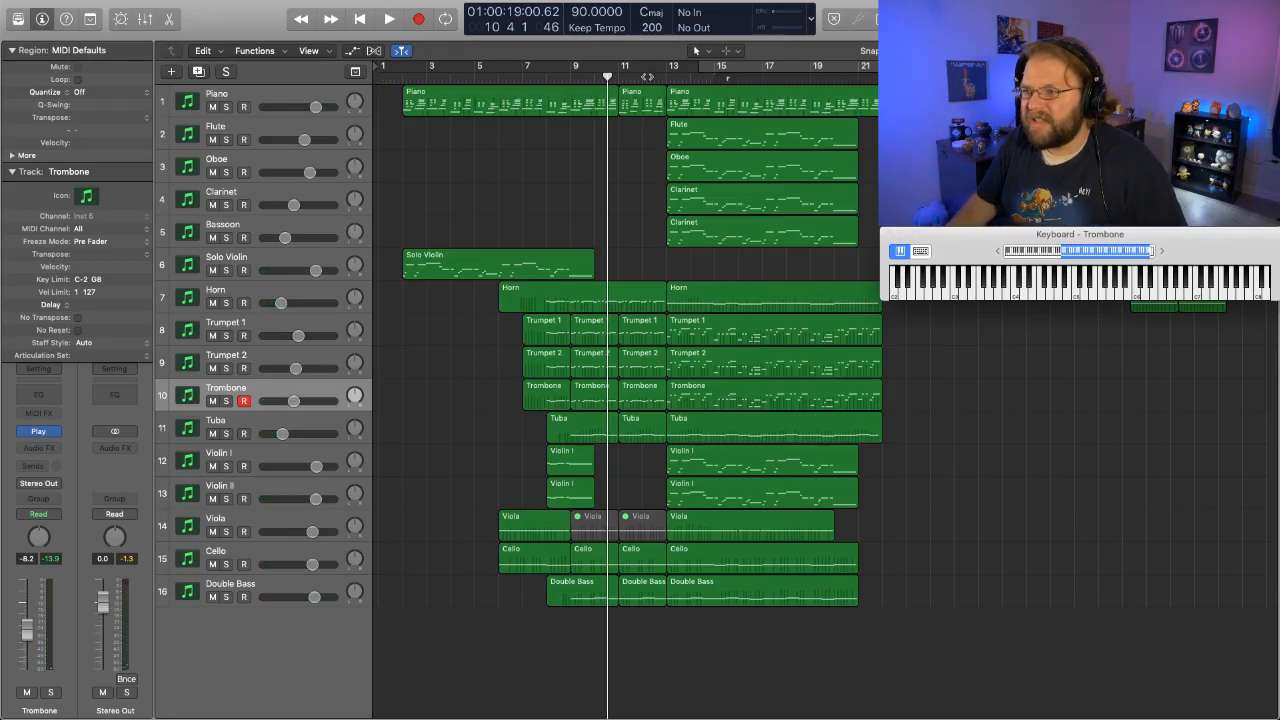
key(space)
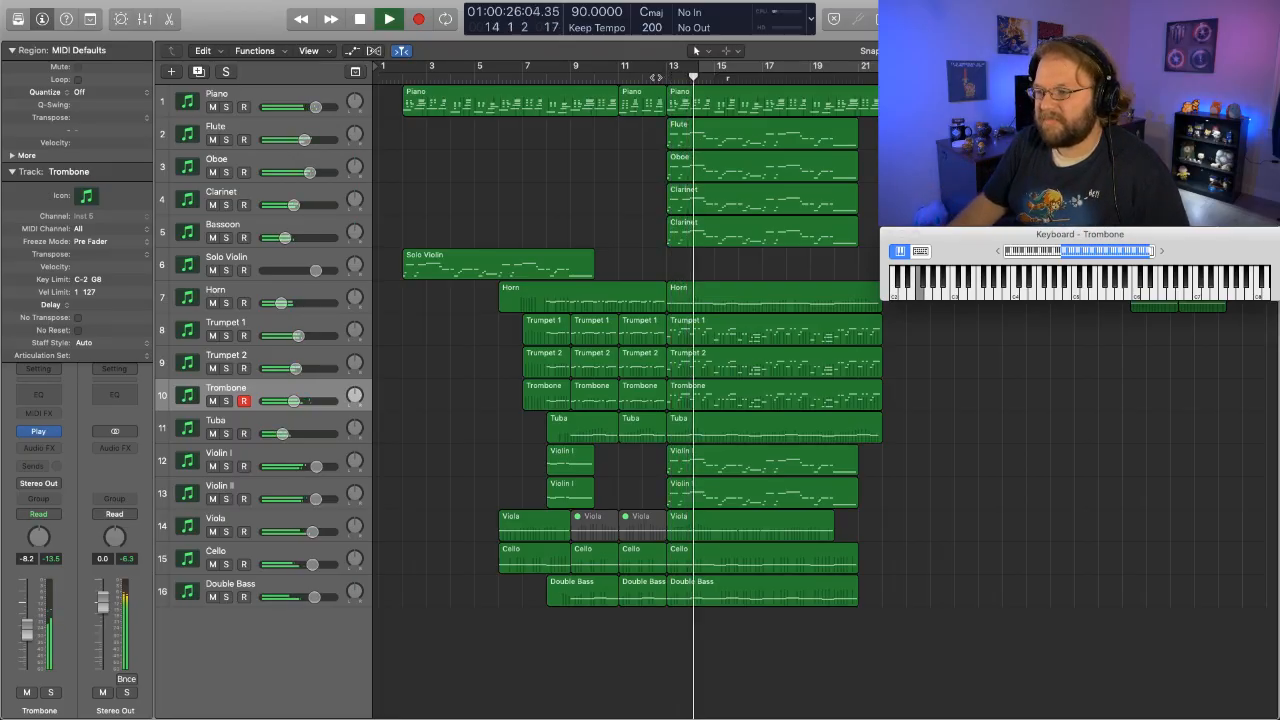
key(space)
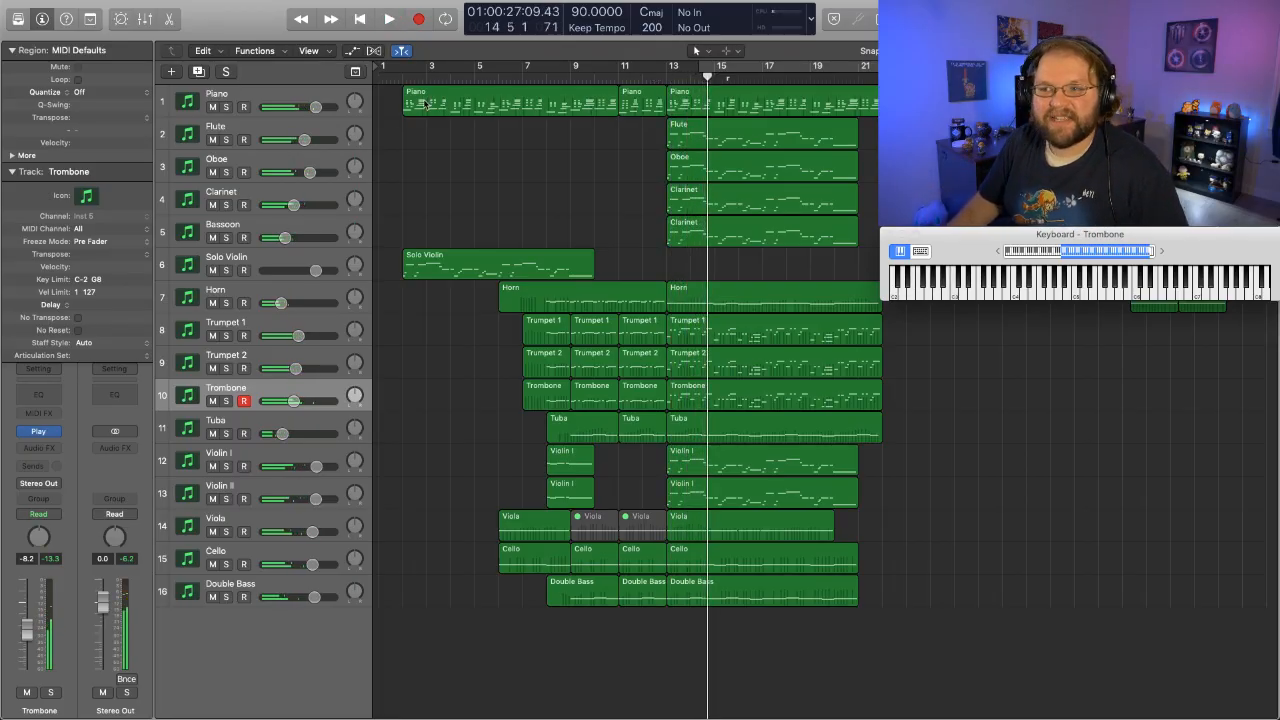
- Listen to the whole arrangement from bar 1 without interruption and stop playback around bar 21
key(Return)
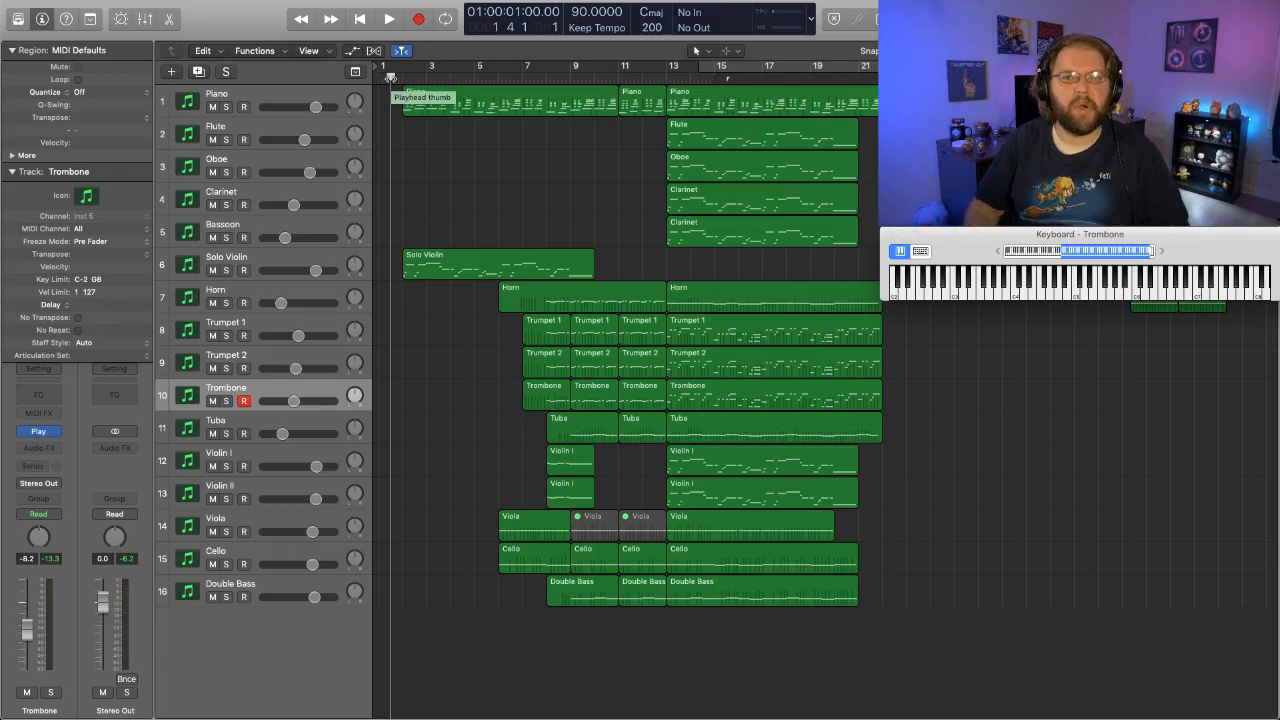
key(space)
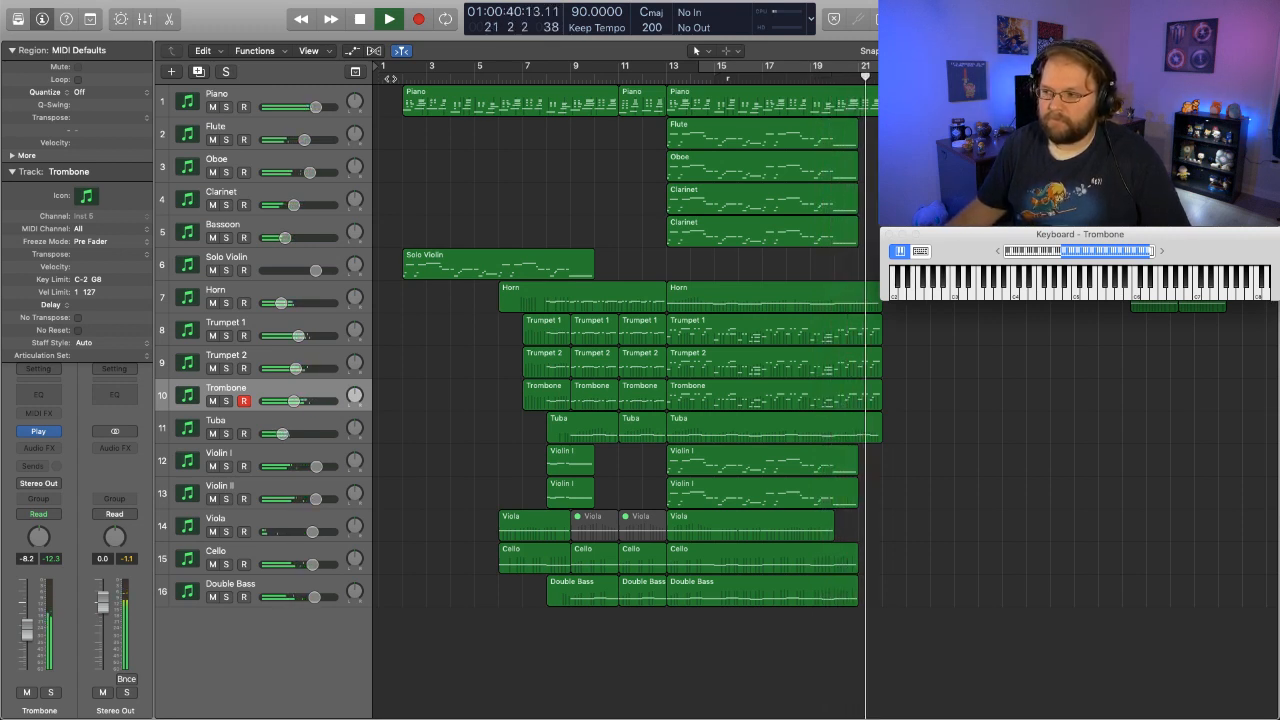
key(space)
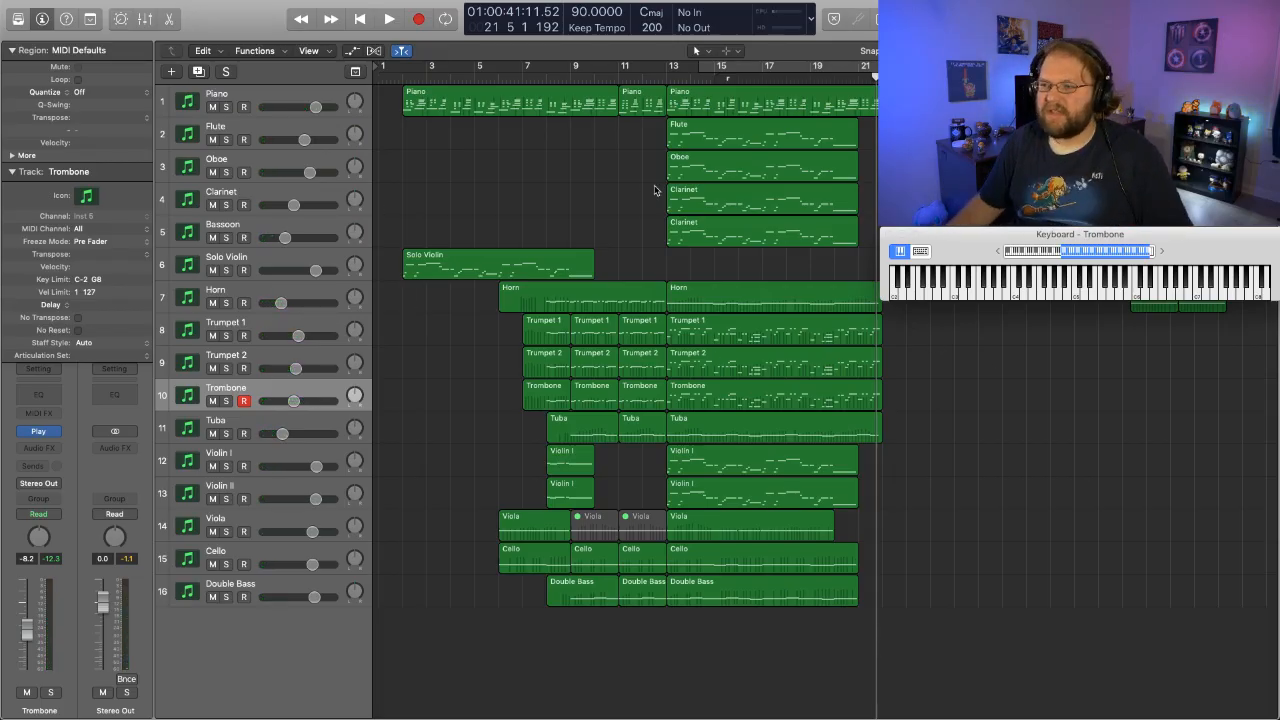
- Create a new track with the Double Bass track's settings below it, leaving its name as is
click(267, 585)
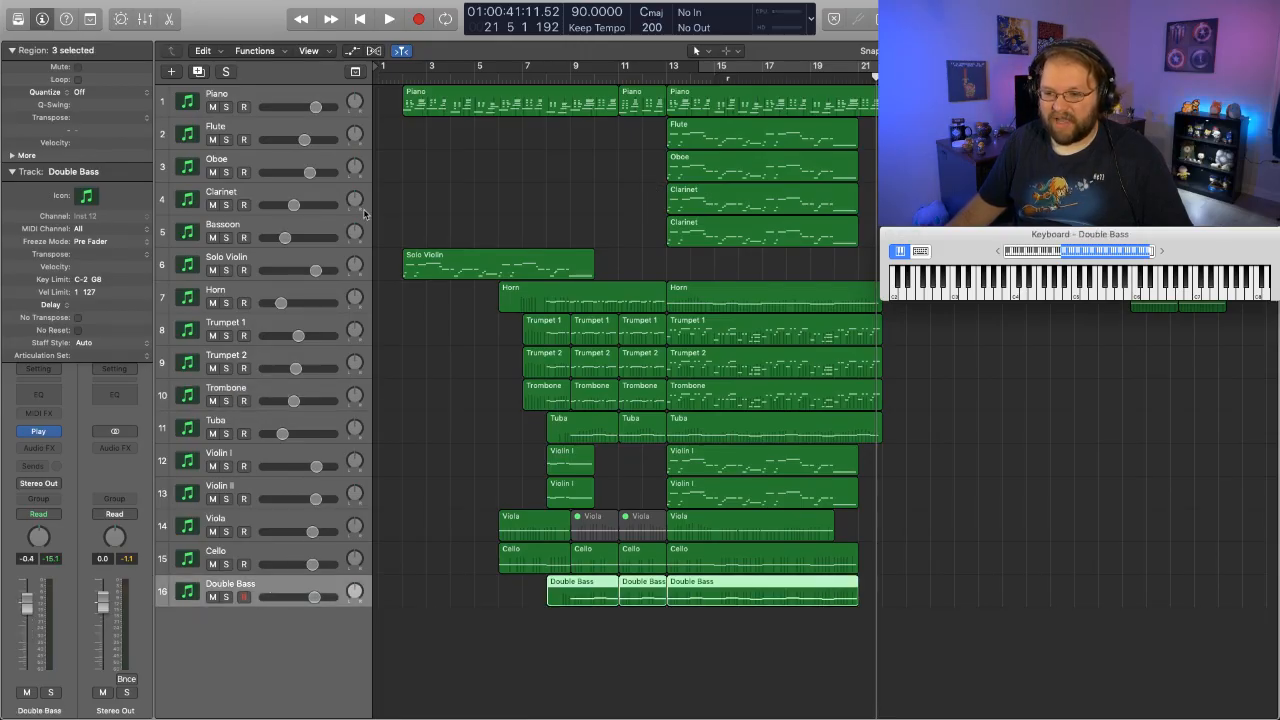
click(199, 72)
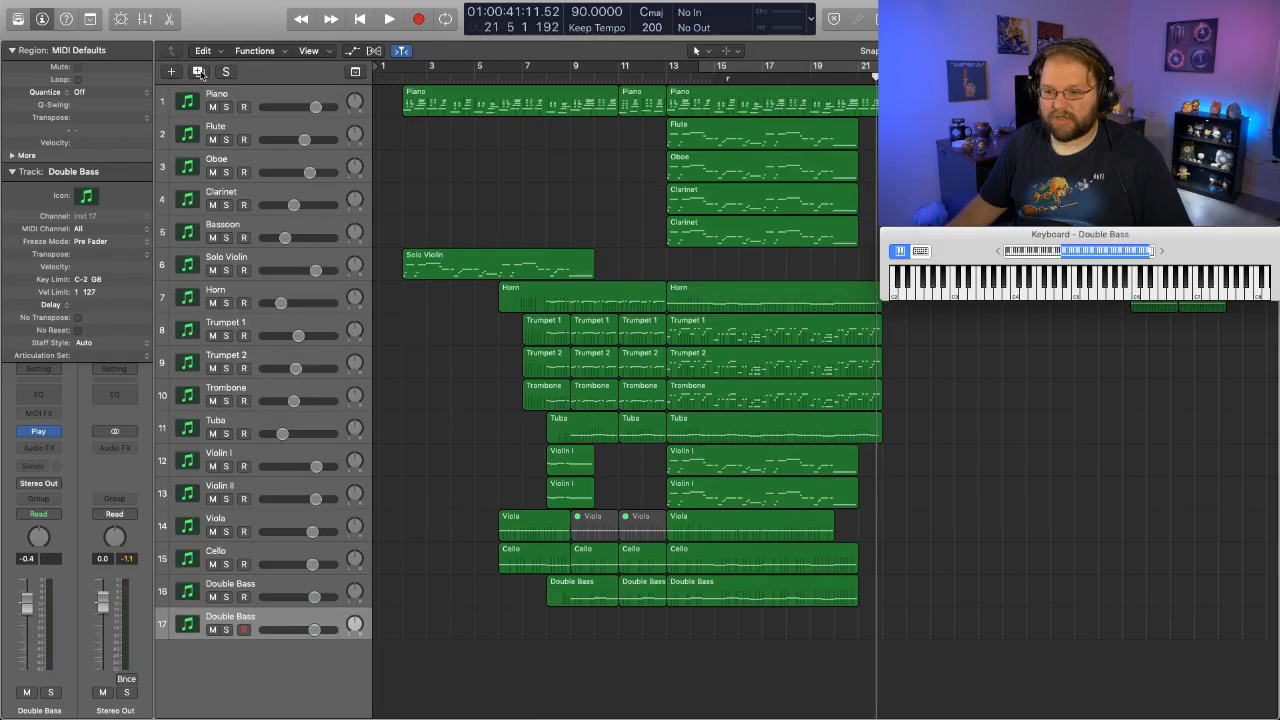
double_click(235, 617)
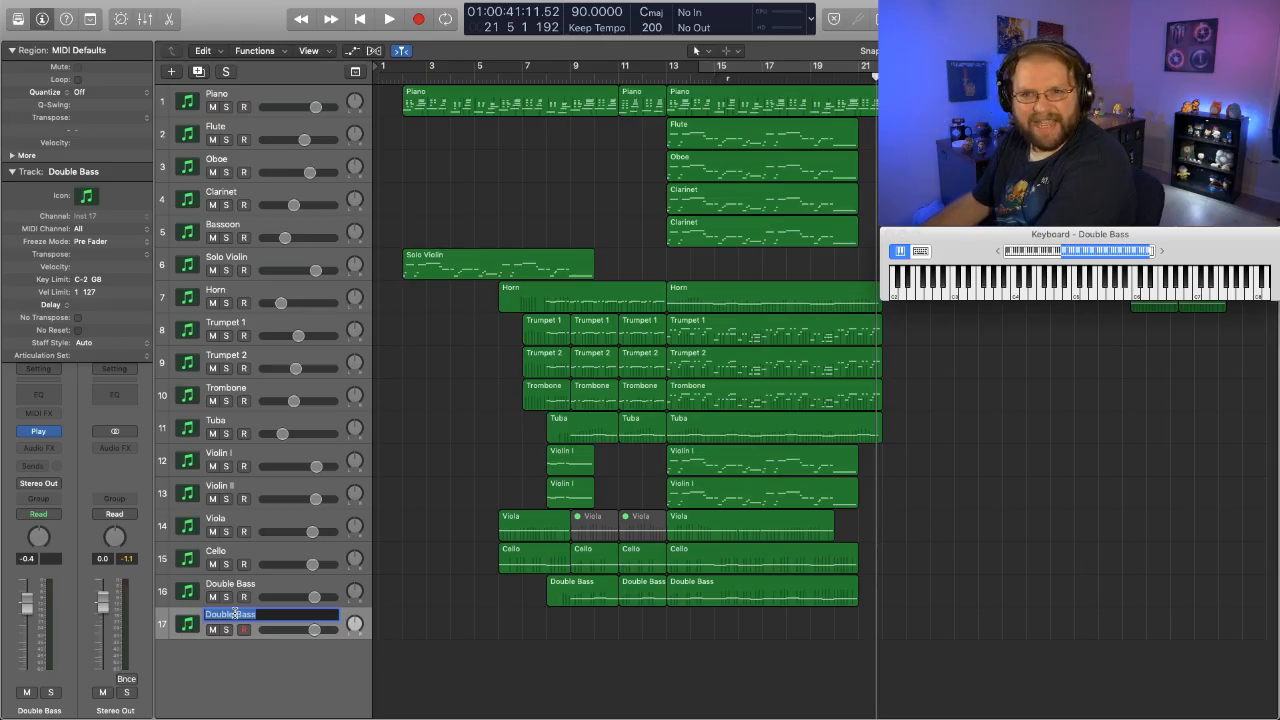
click(227, 663)
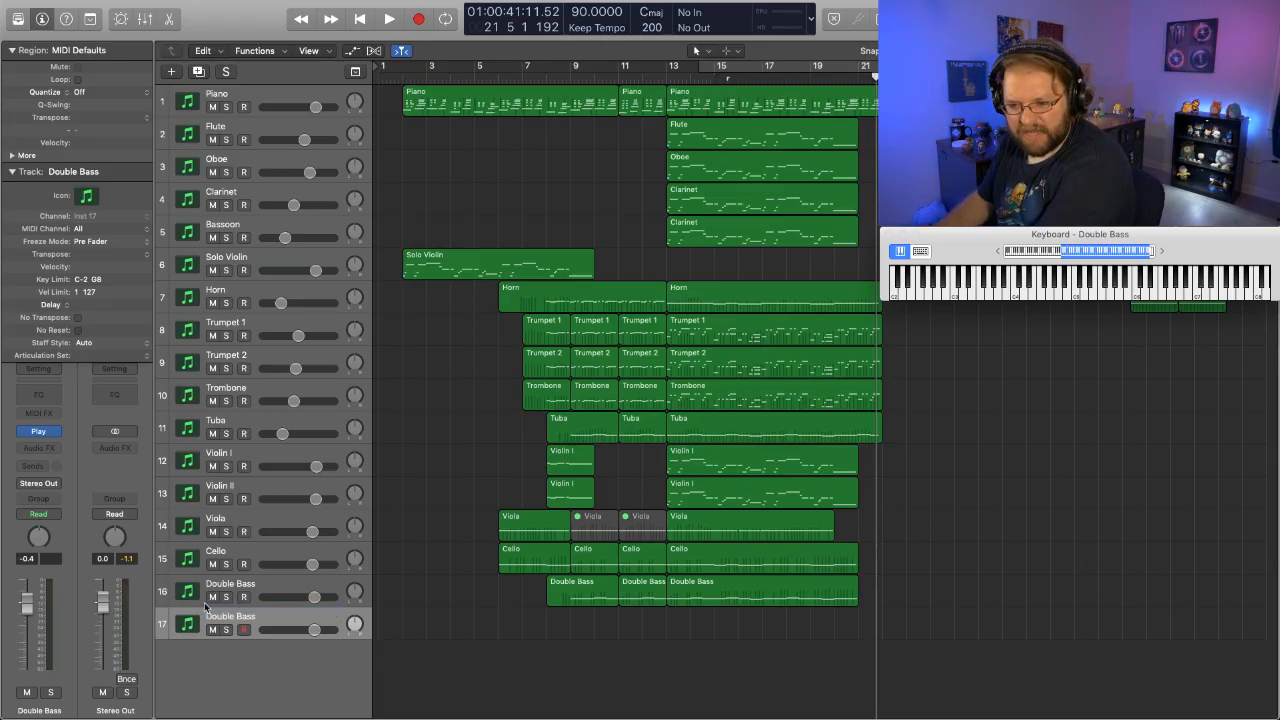
- Load the Vibraphone from the Metals folder of EW Hollywood Orchestral Percussion Gold into the new track's Play instrument
click(40, 433)
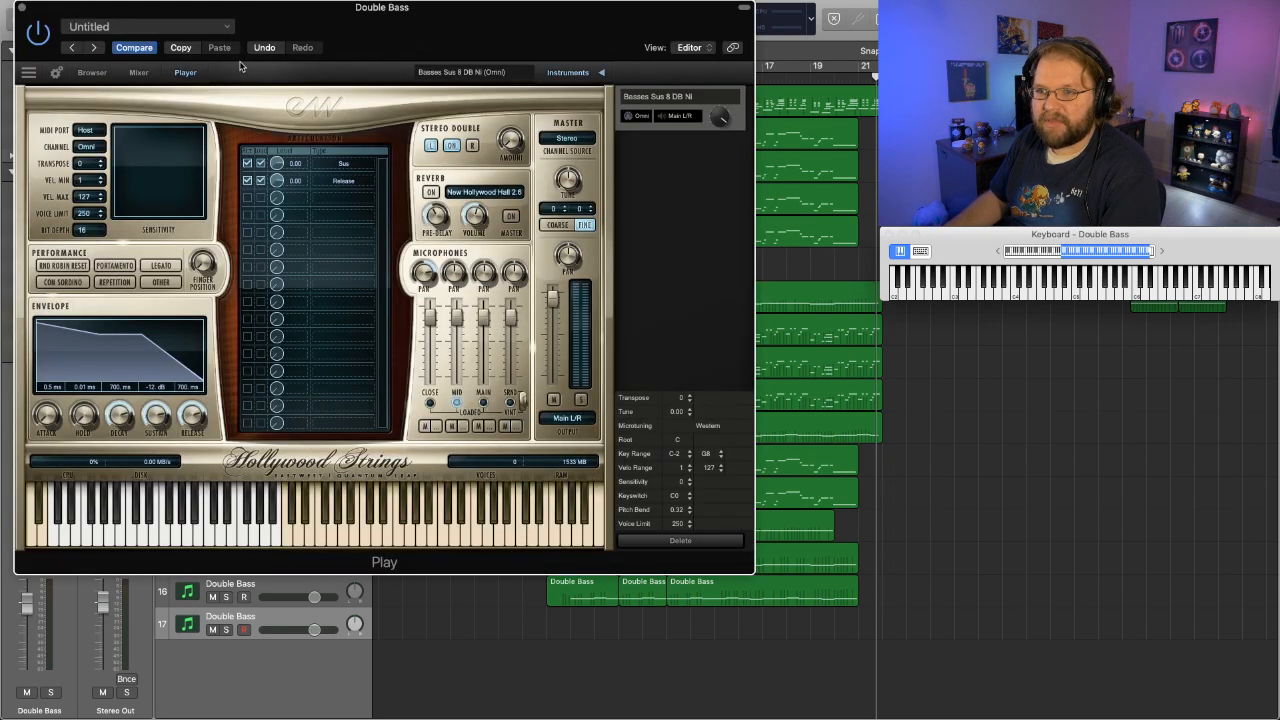
click(91, 73)
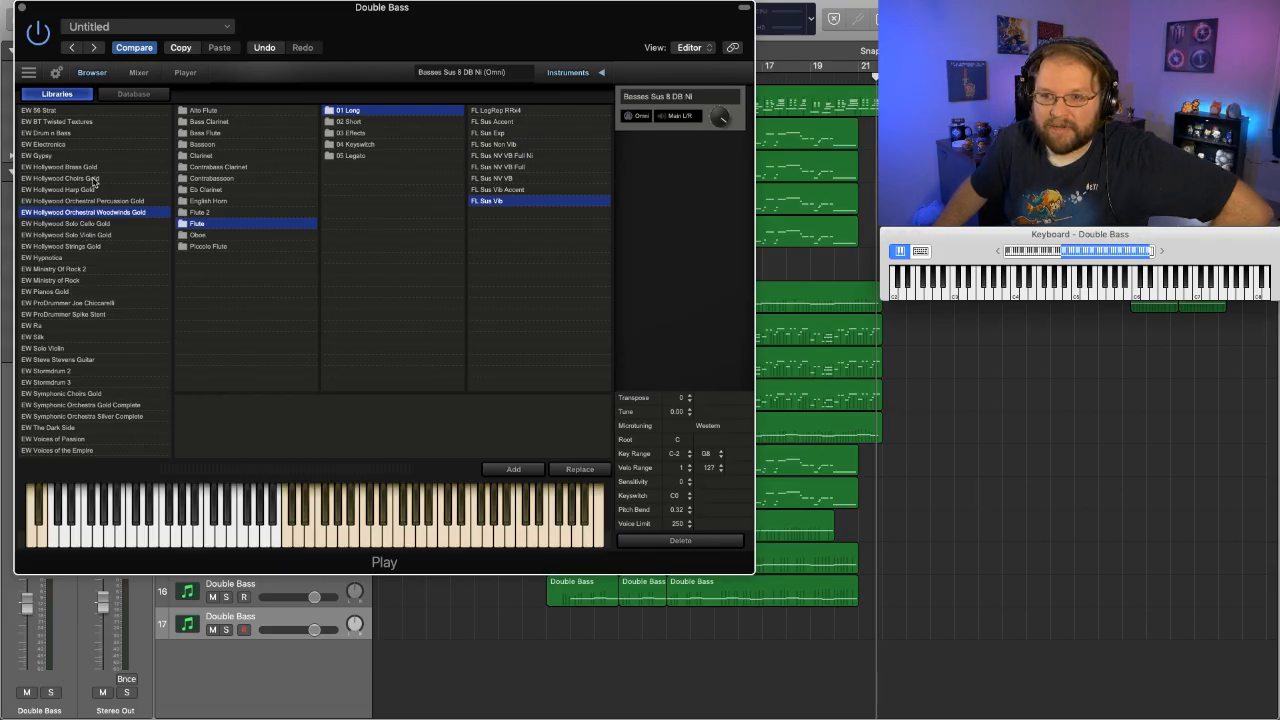
click(127, 201)
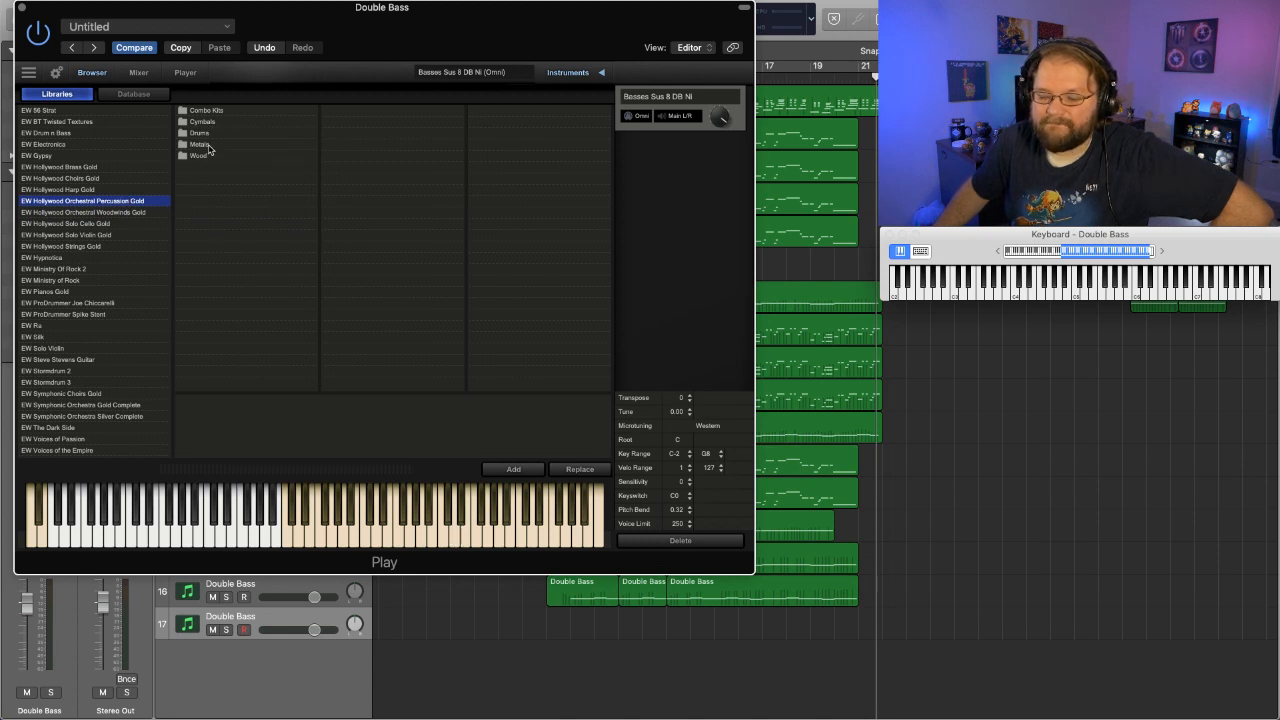
click(200, 145)
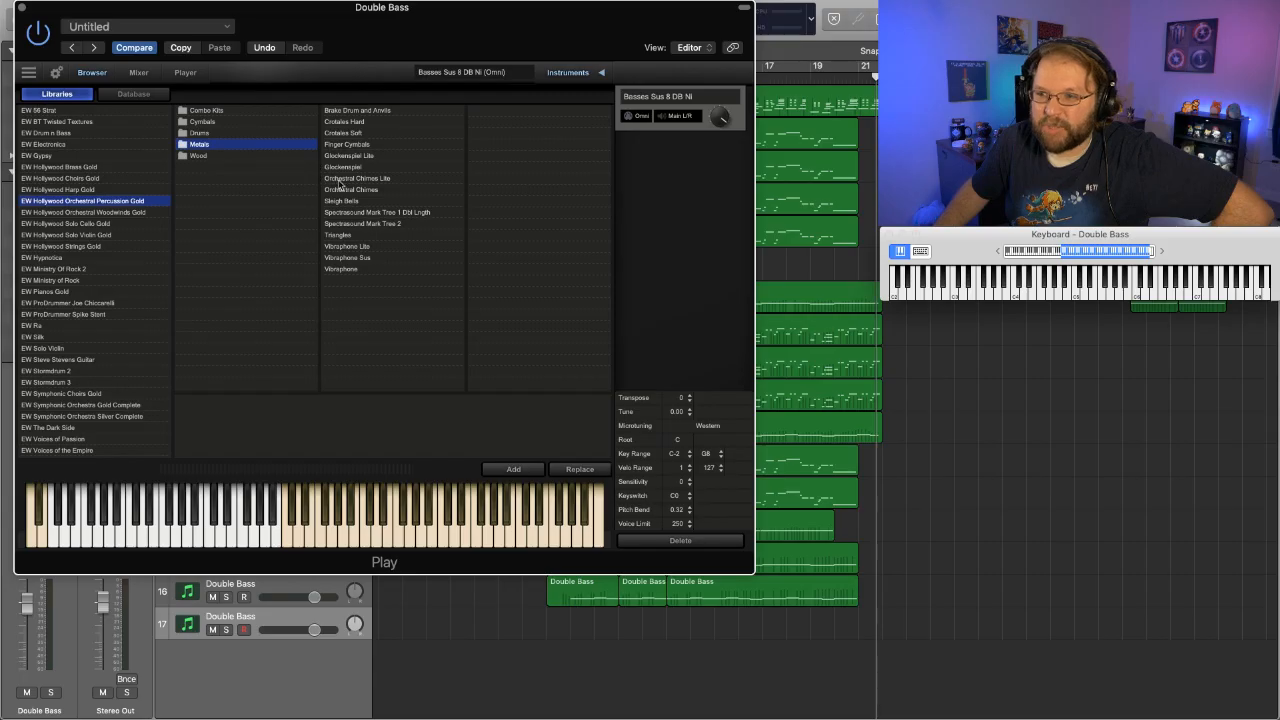
click(342, 269)
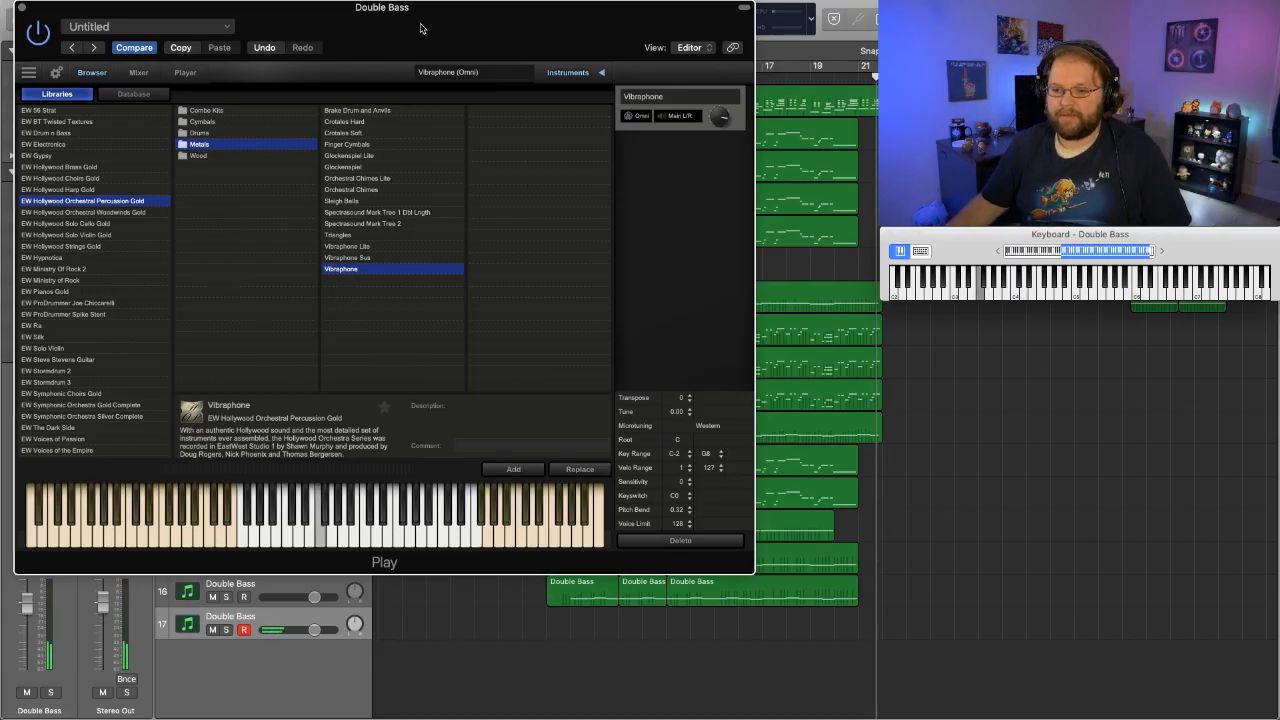
- Try Xylophone Sus from the Wood folder, replace it with Marimba, and close the instrument window
drag(465, 18, 746, 27)
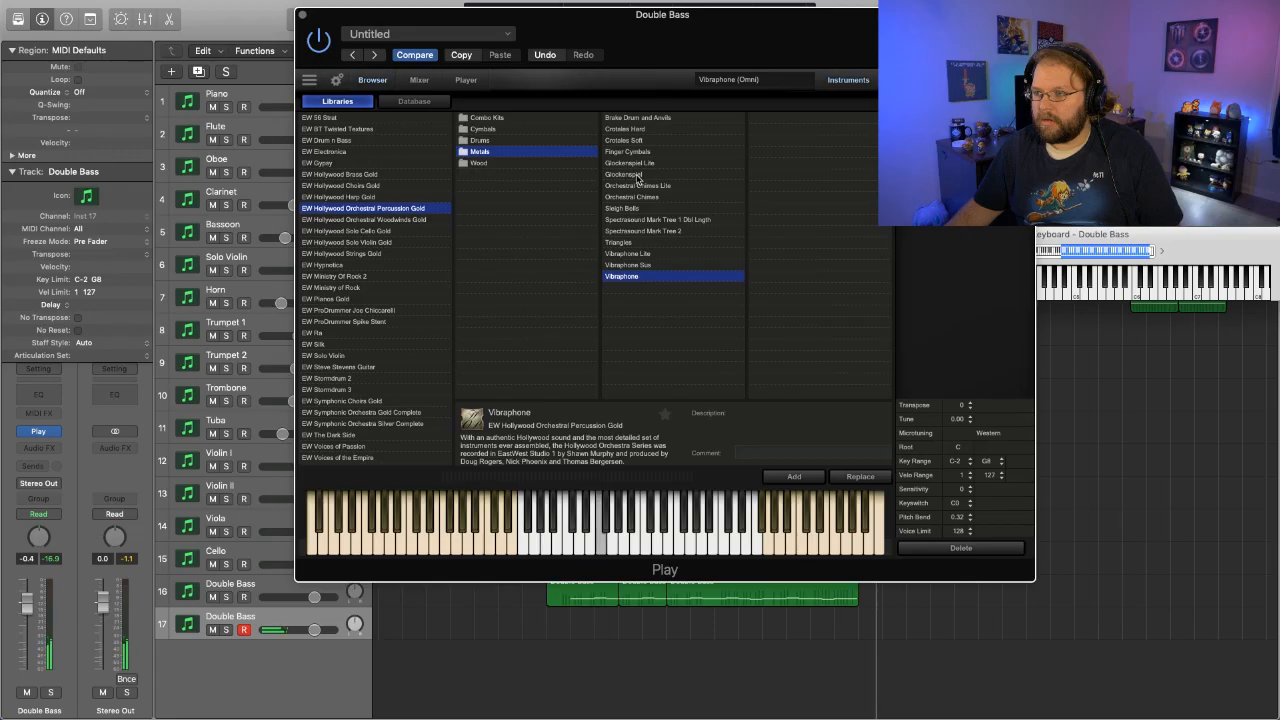
click(480, 163)
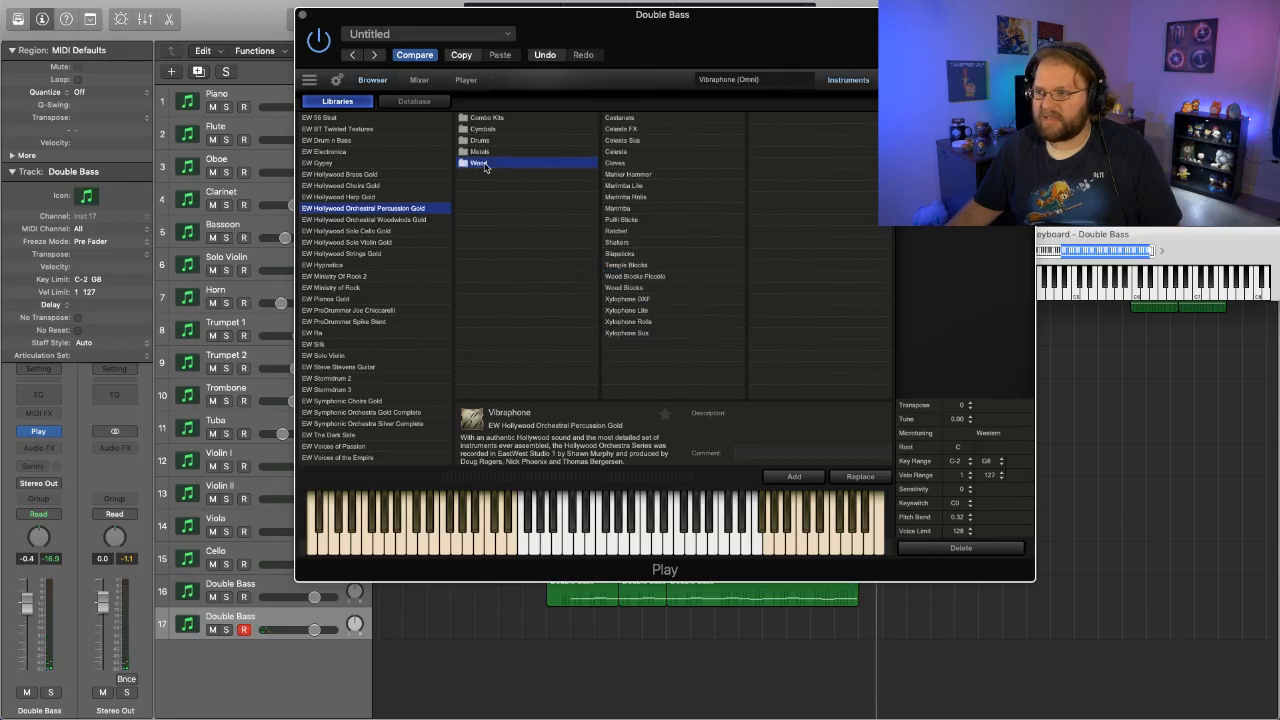
click(628, 333)
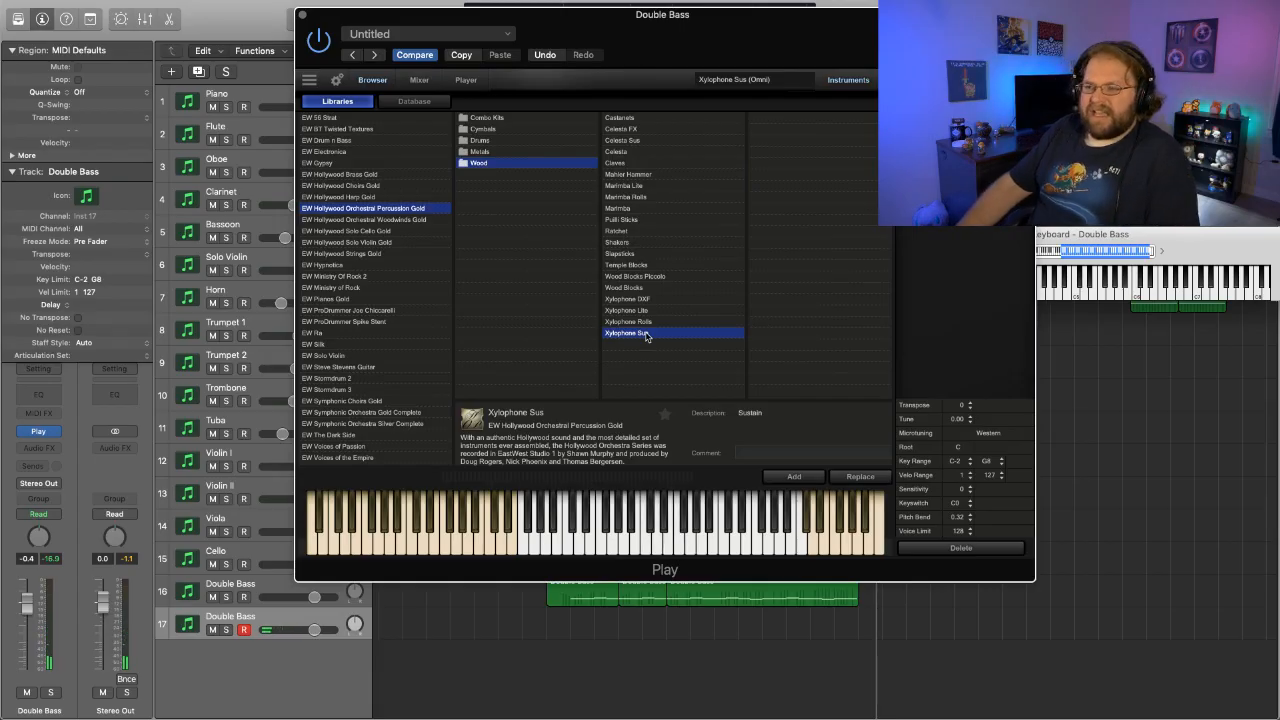
double_click(635, 209)
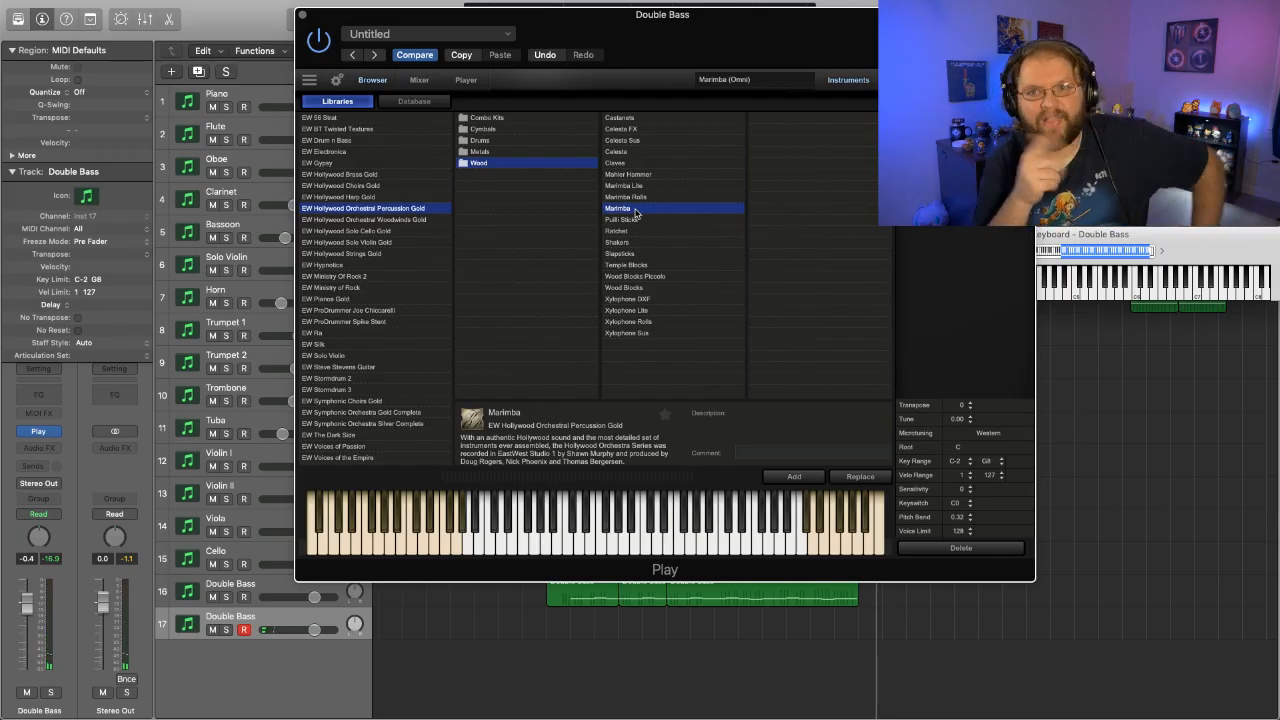
click(302, 16)
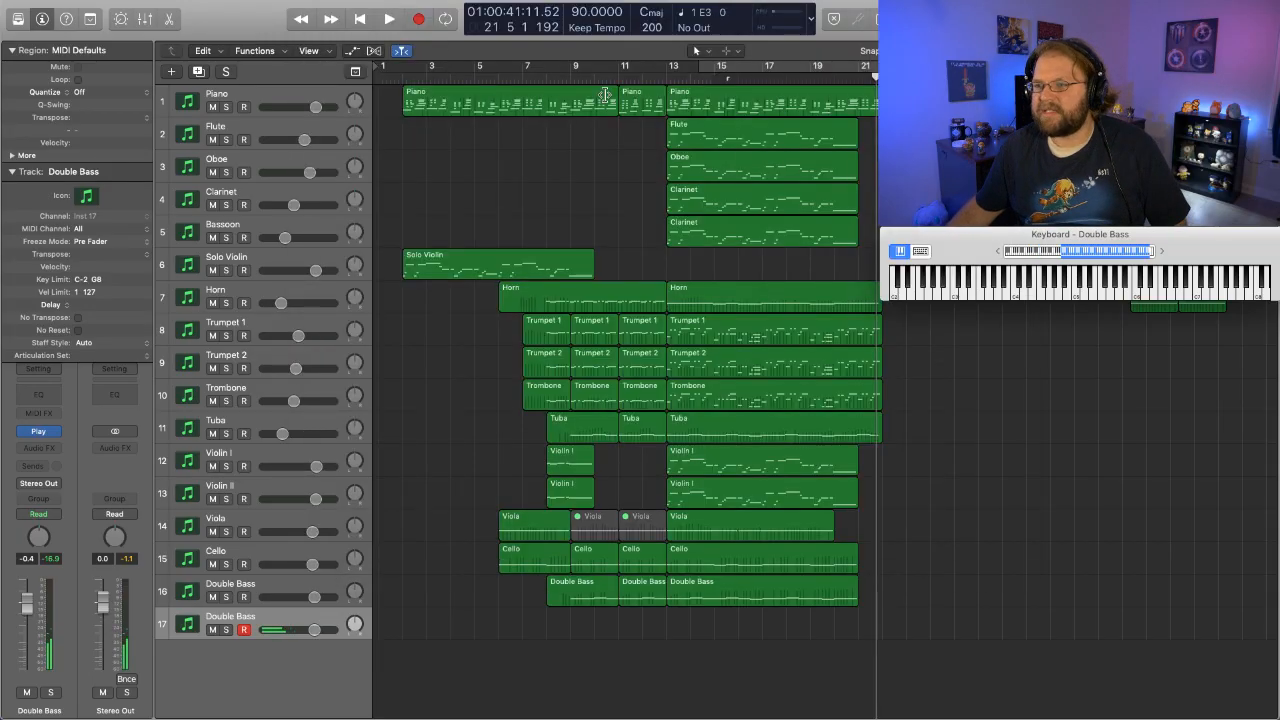
- Set a cycle range starting at bar 13 that covers the final section
drag(670, 68, 872, 70)
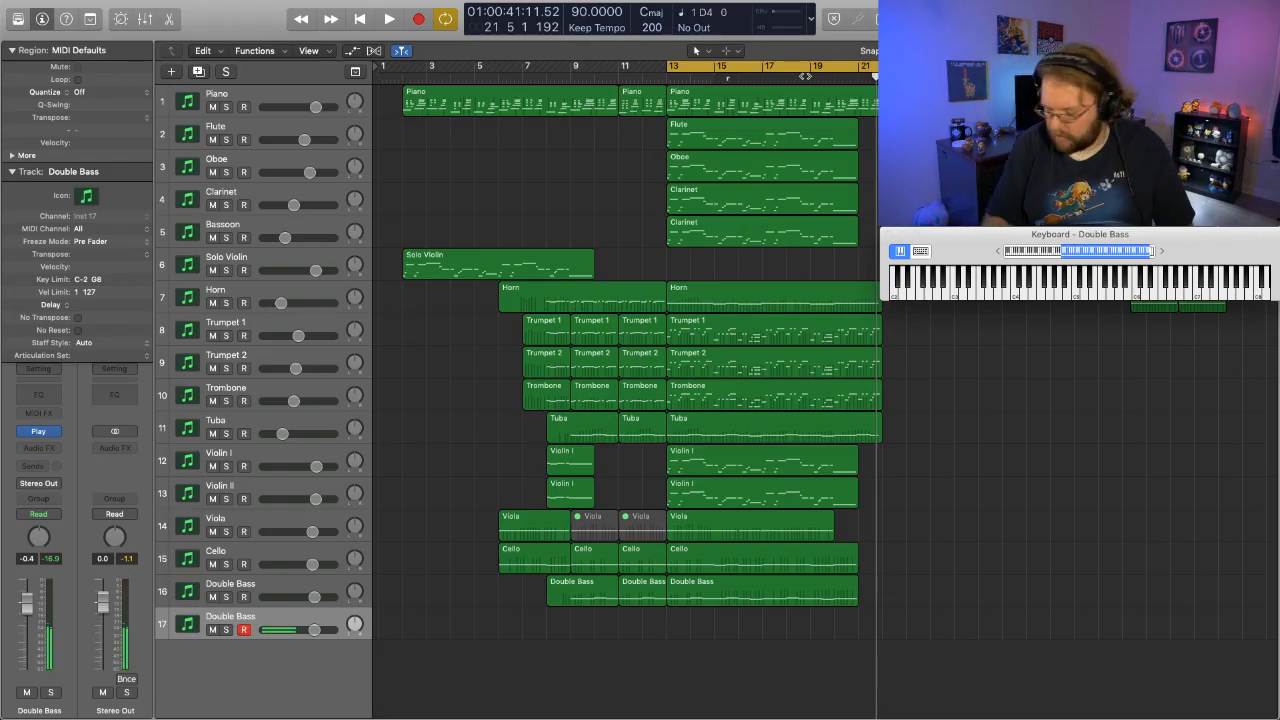
key(space)
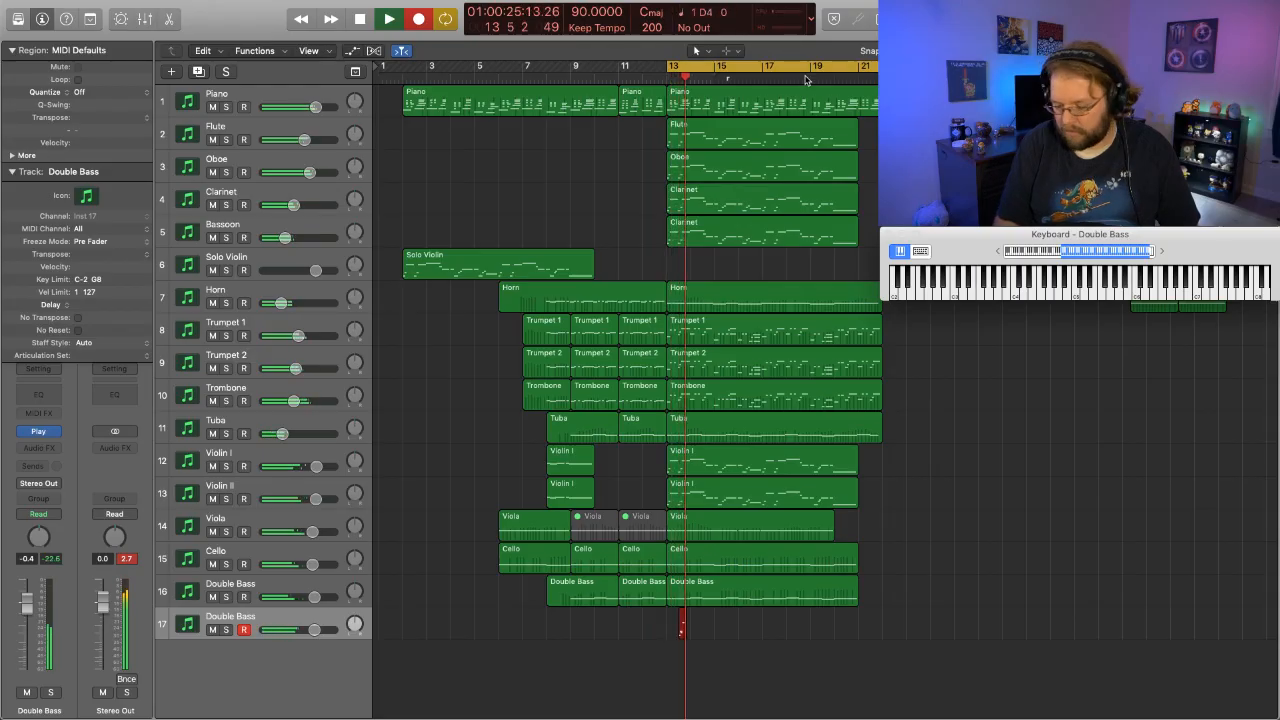
key(space)
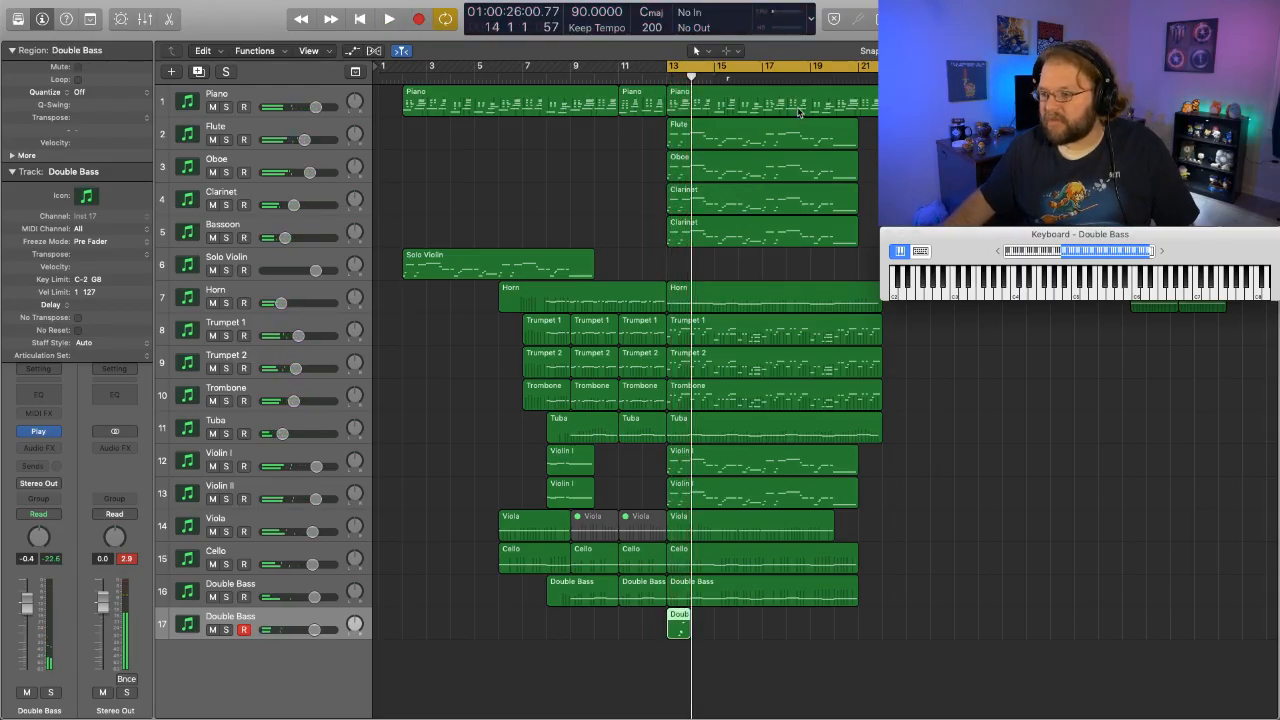
key(Delete)
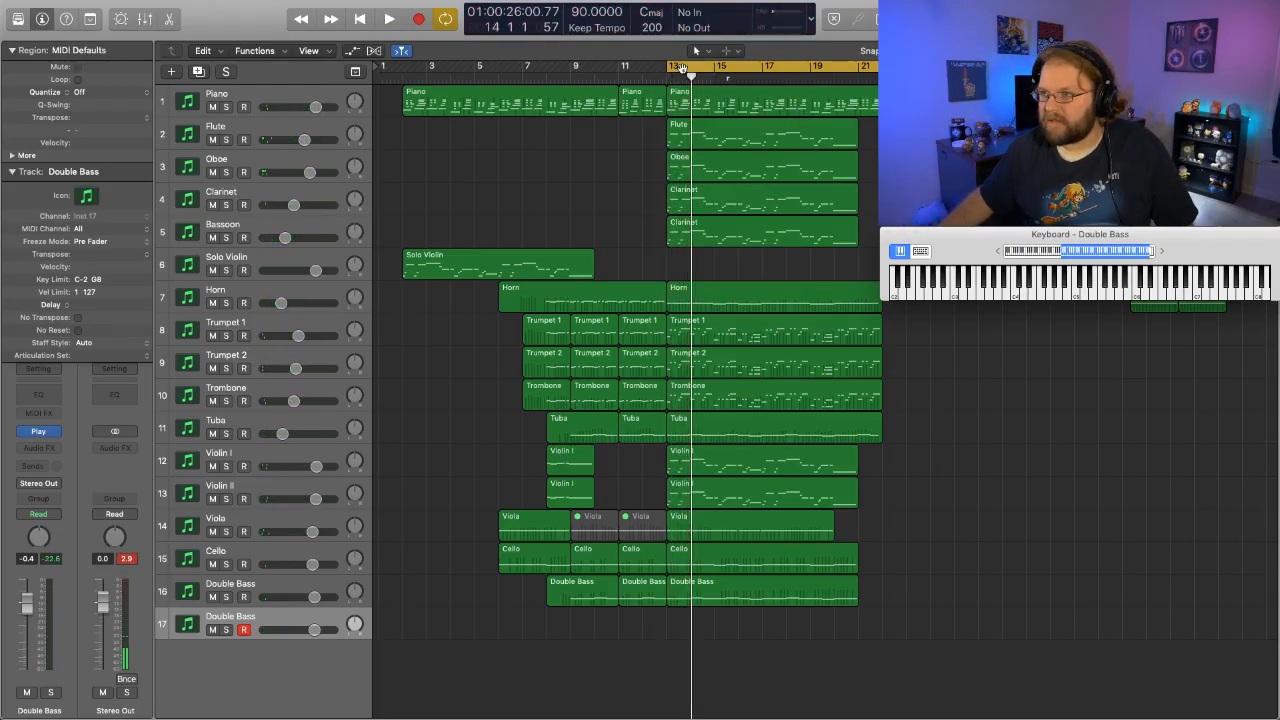
- Extend the cycle range's start back to bar 12 and play the section to rehearse the new part
drag(679, 67, 643, 68)
key(space)
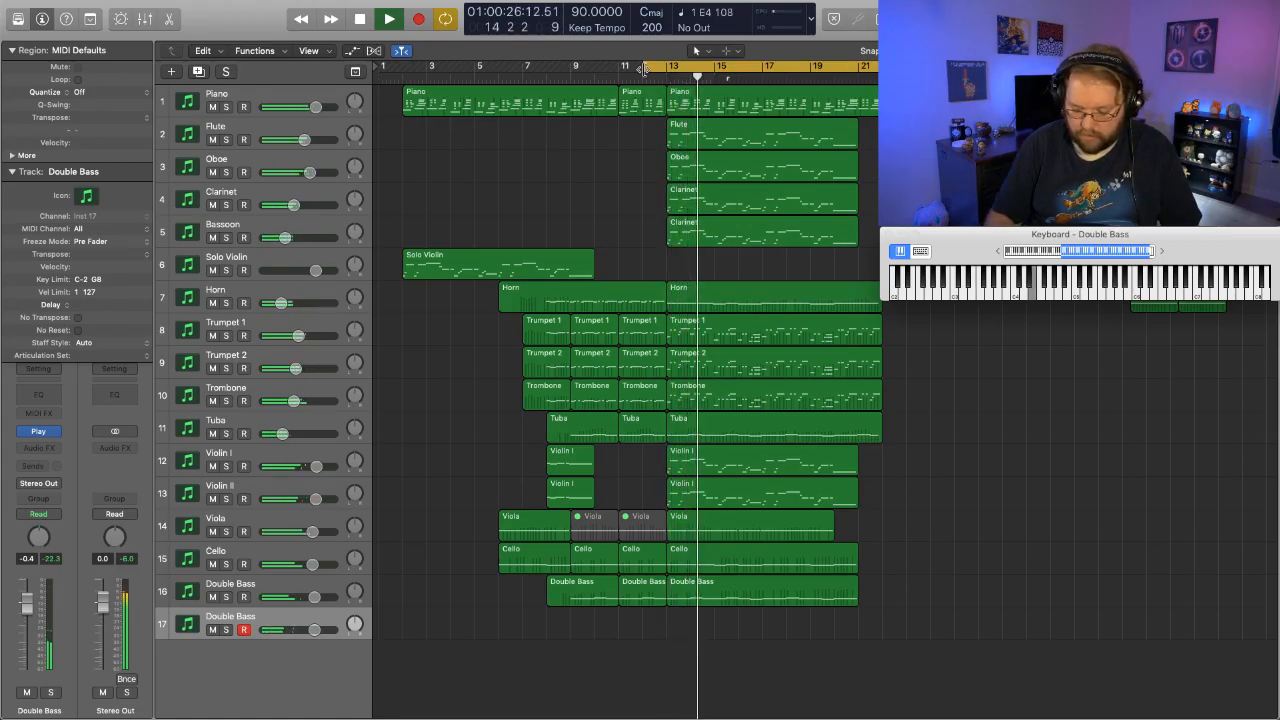
key(space)
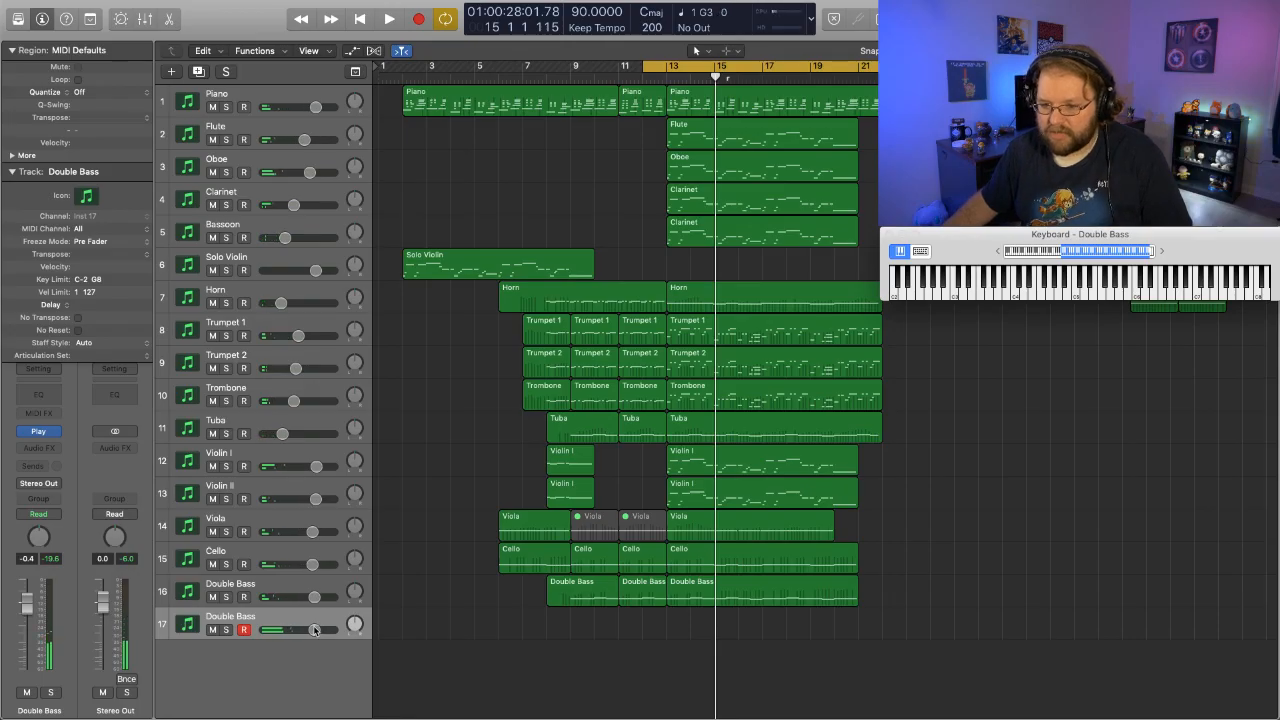
- Set the volume of the new track 17 to 0.0 dB
drag(314, 630, 322, 630)
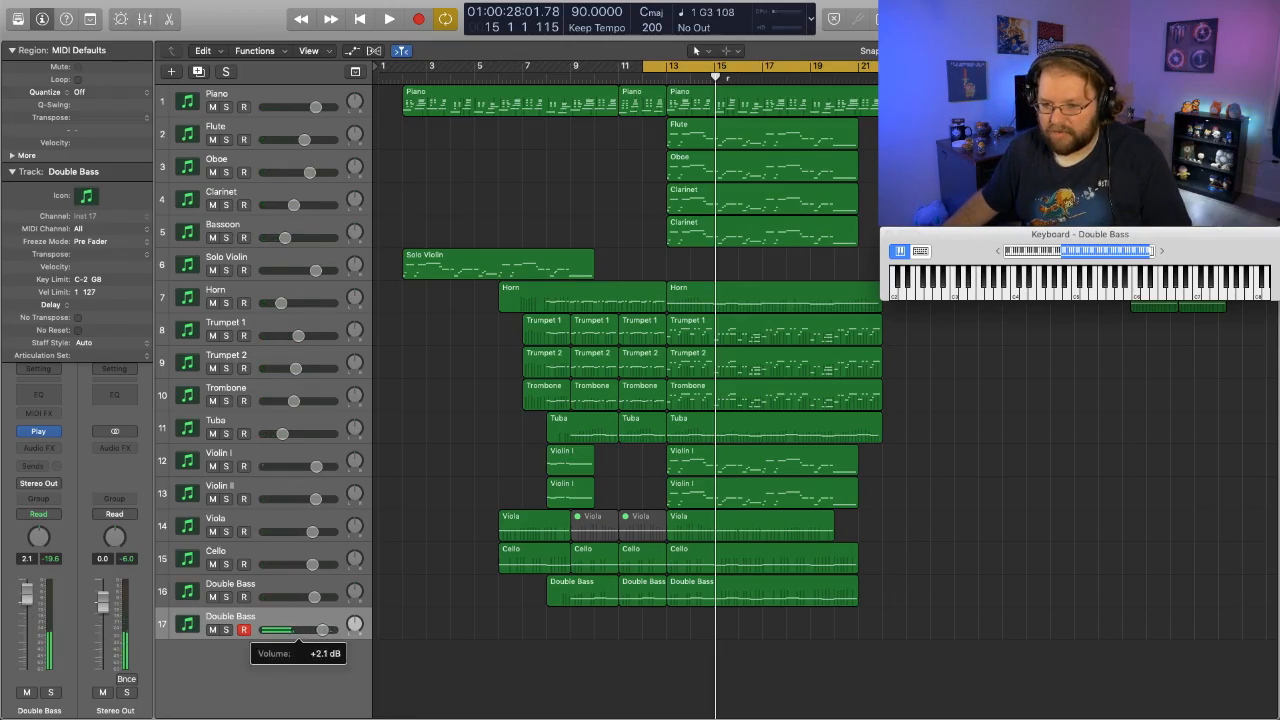
alt+click(322, 630)
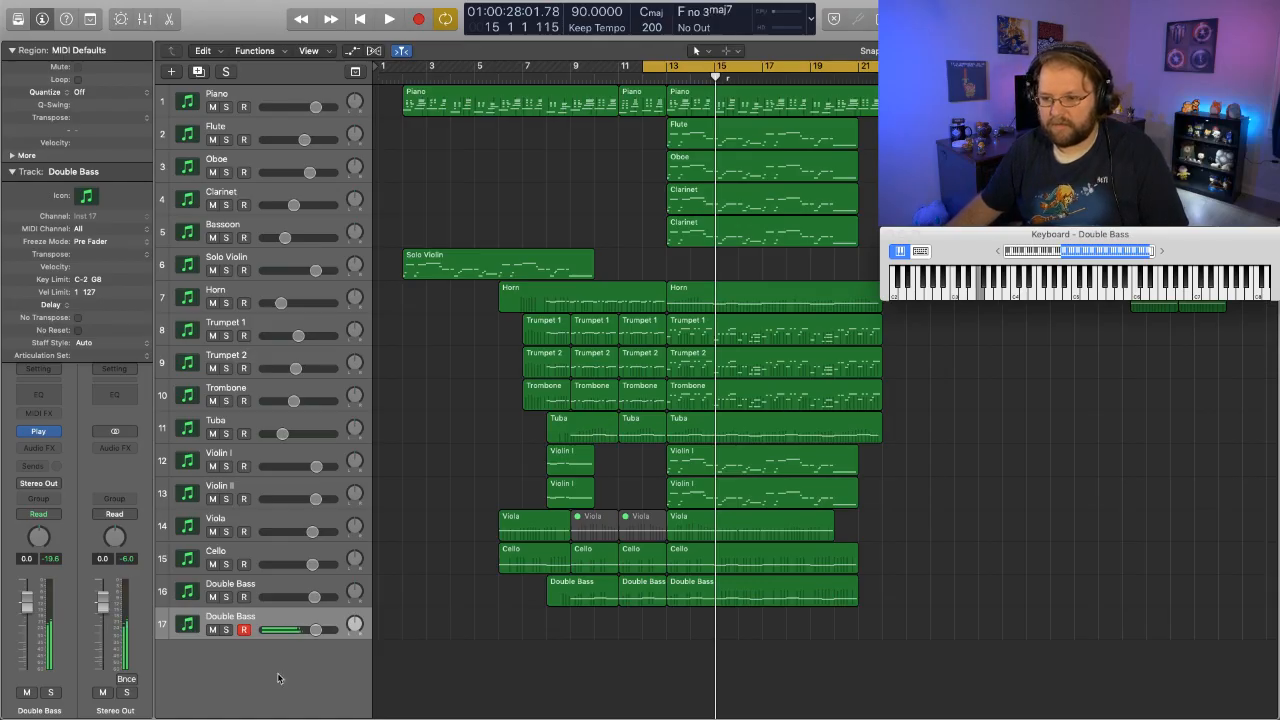
- Play part of the final section, and replace track 17's Marimba with Glockenspiel from the Metals folder
key(space)
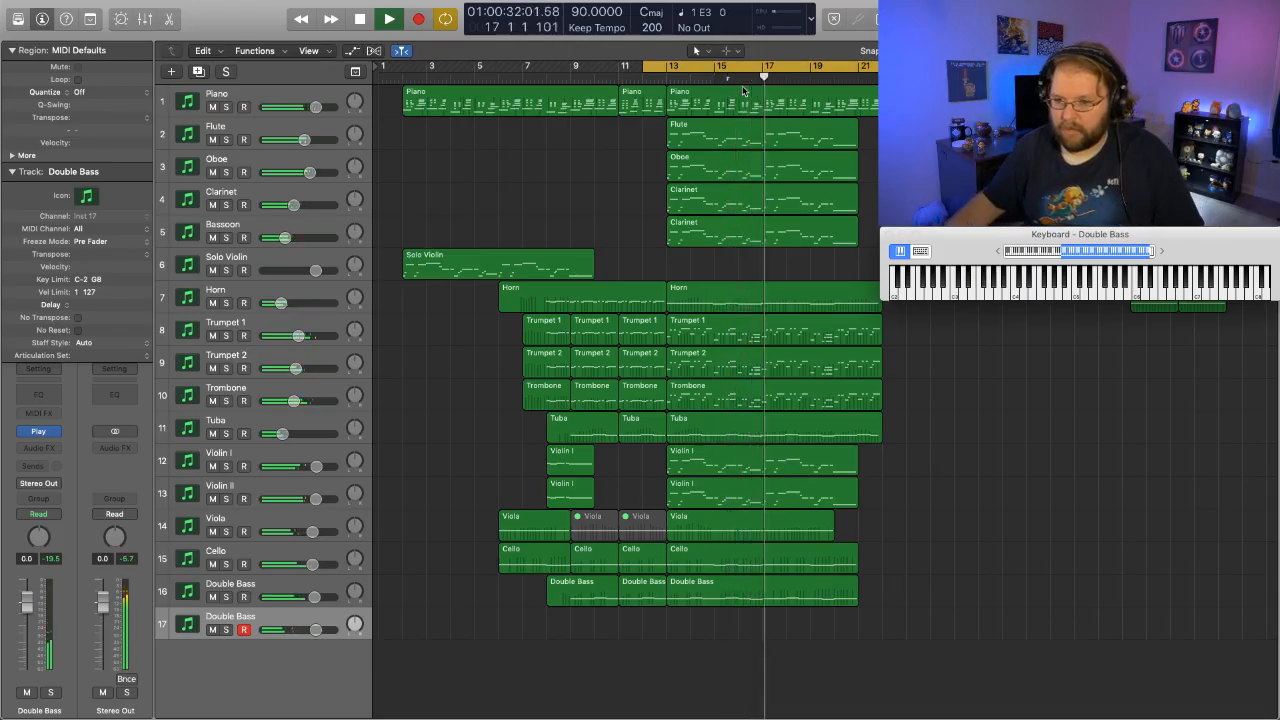
key(space)
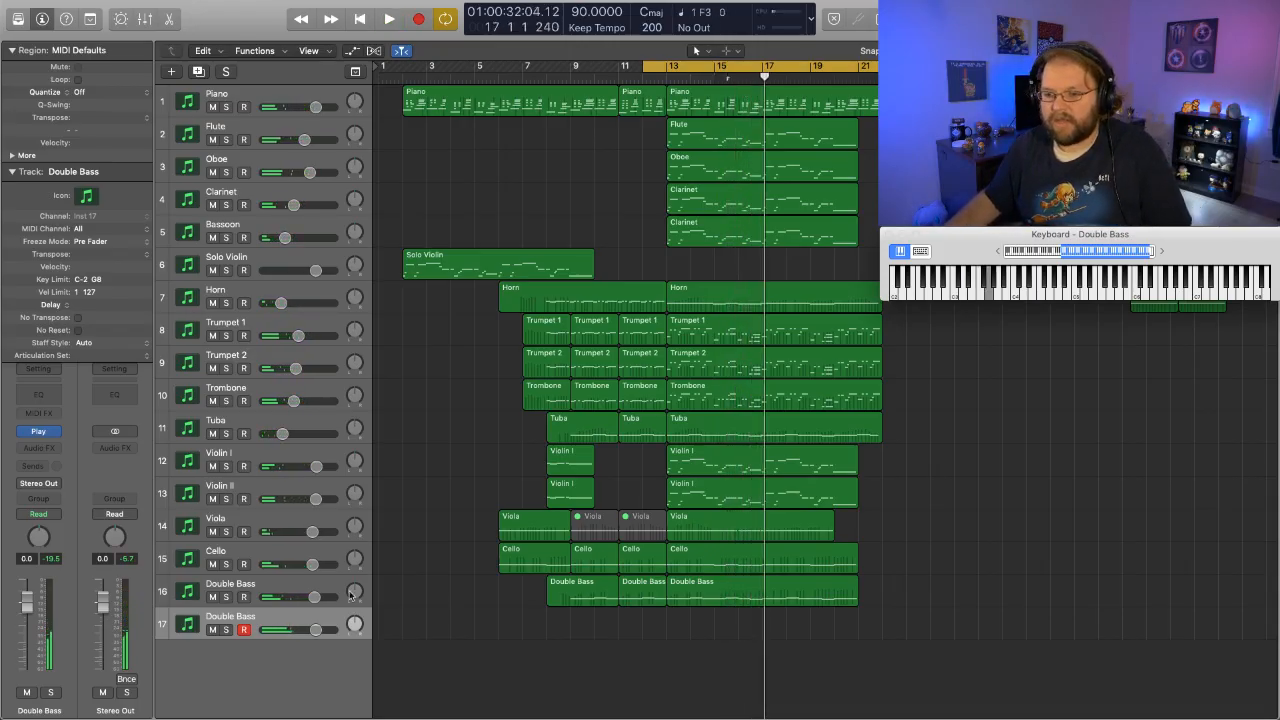
click(40, 432)
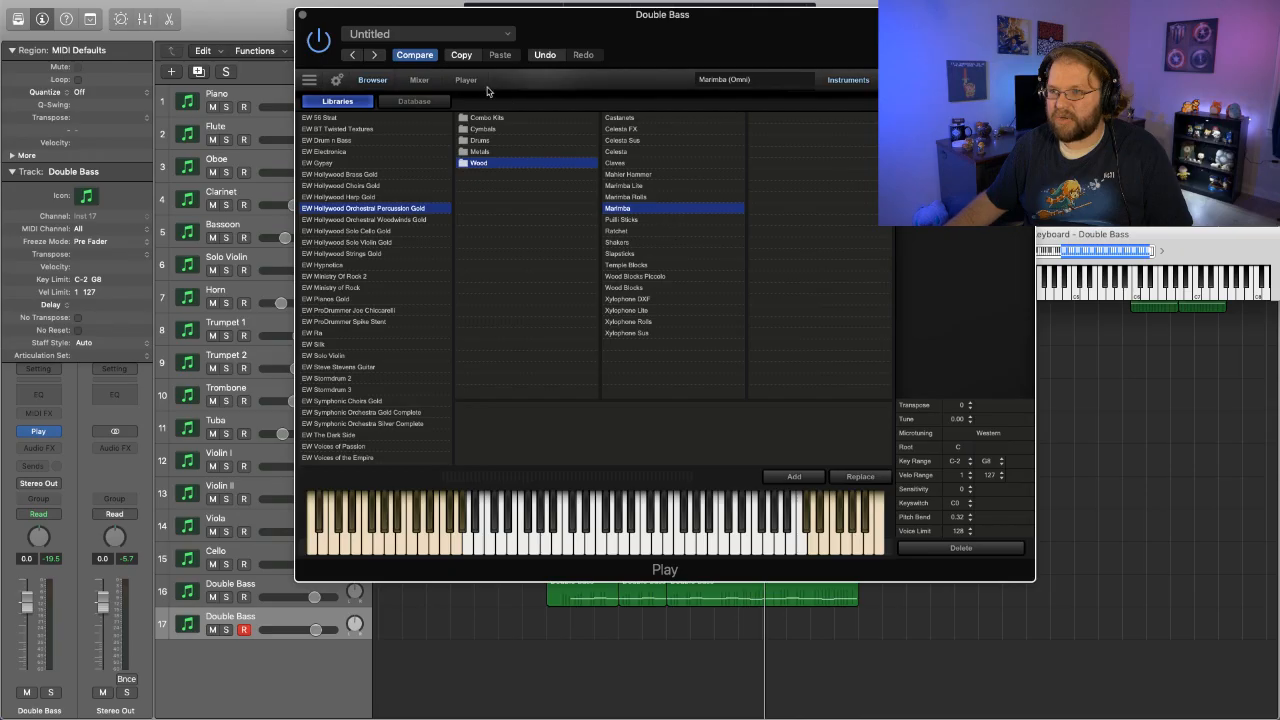
click(482, 152)
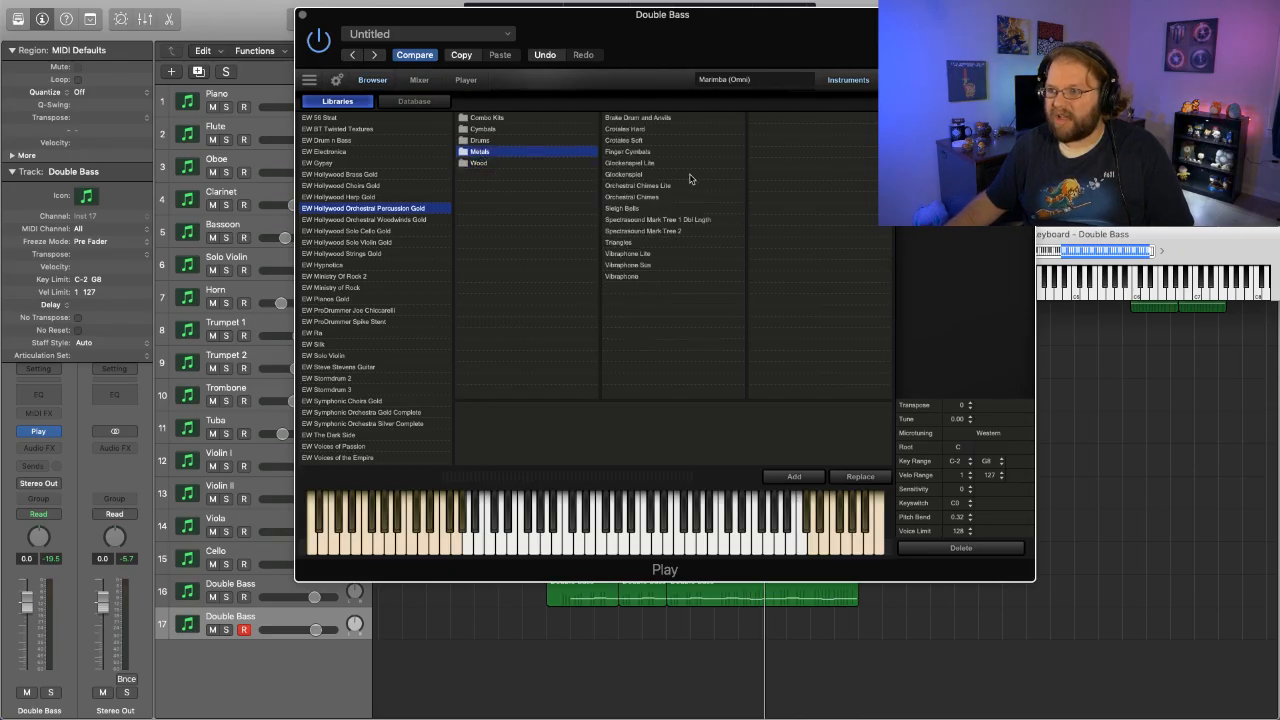
click(646, 176)
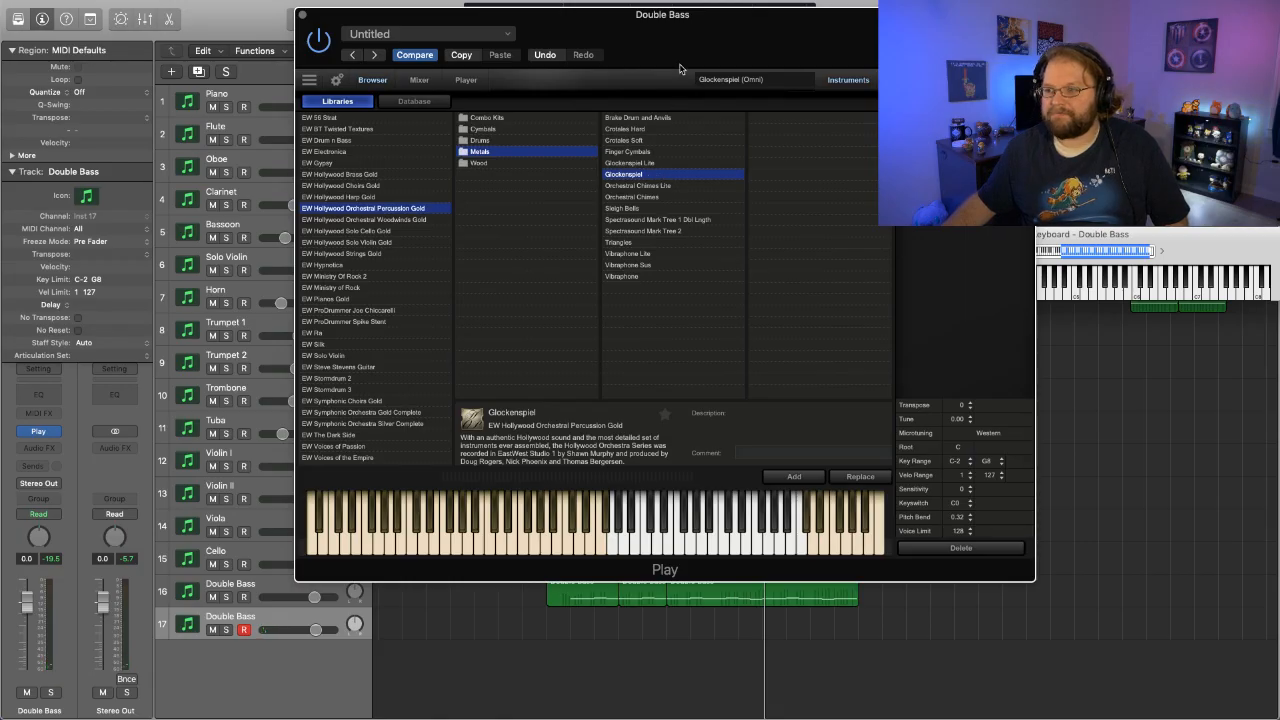
- Move the instrument window clear of the tracks, play the final section to audition the glockenspiel, and close the instrument window
drag(733, 25, 656, 437)
click(633, 78)
key(space)
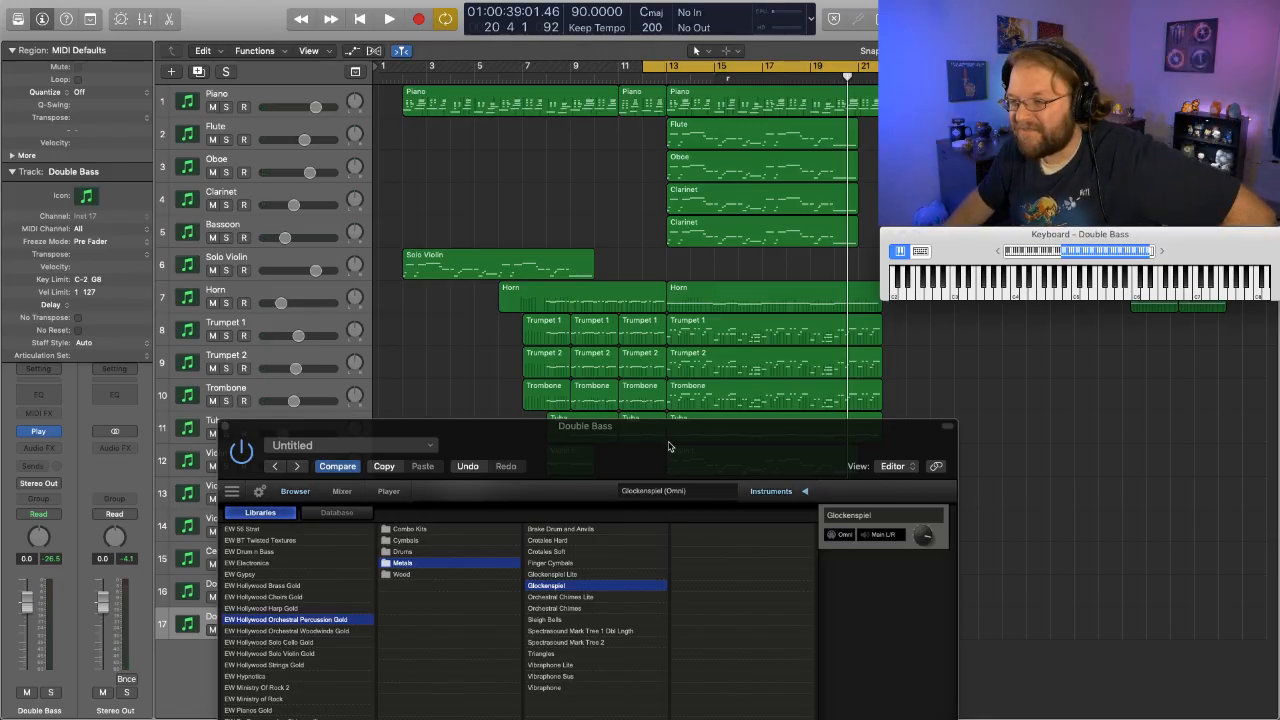
drag(670, 447, 784, 95)
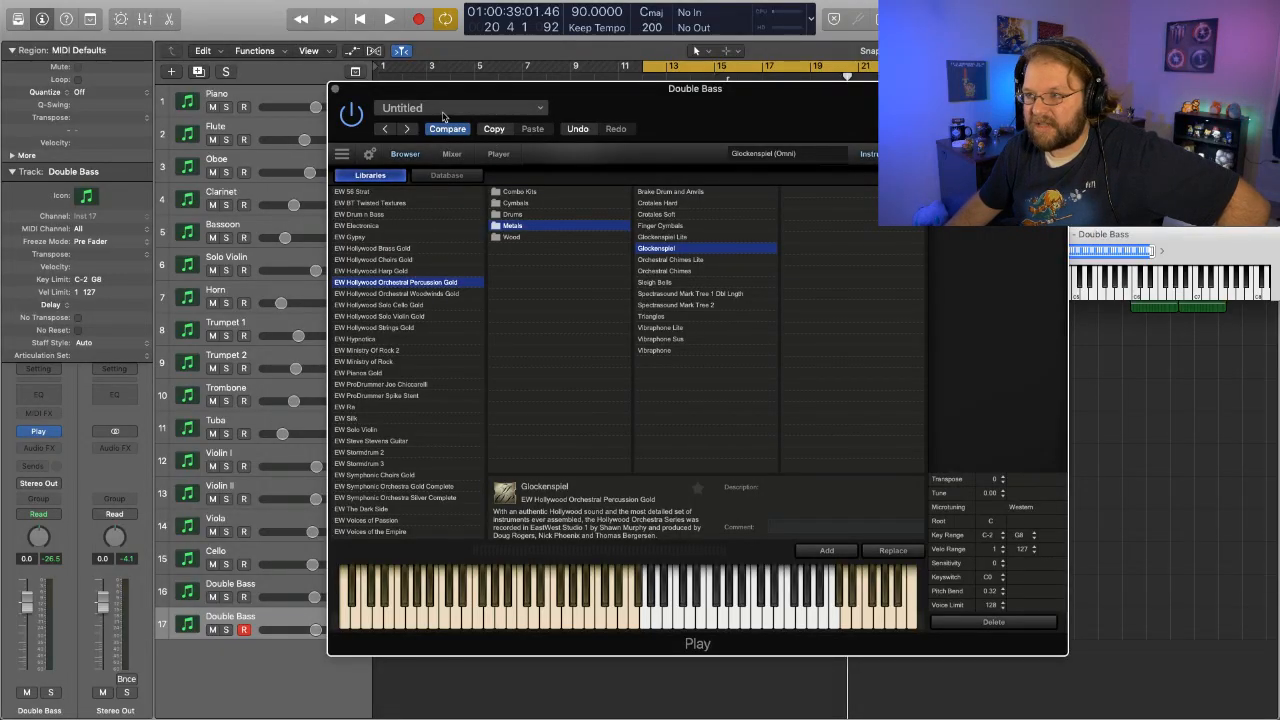
click(336, 89)
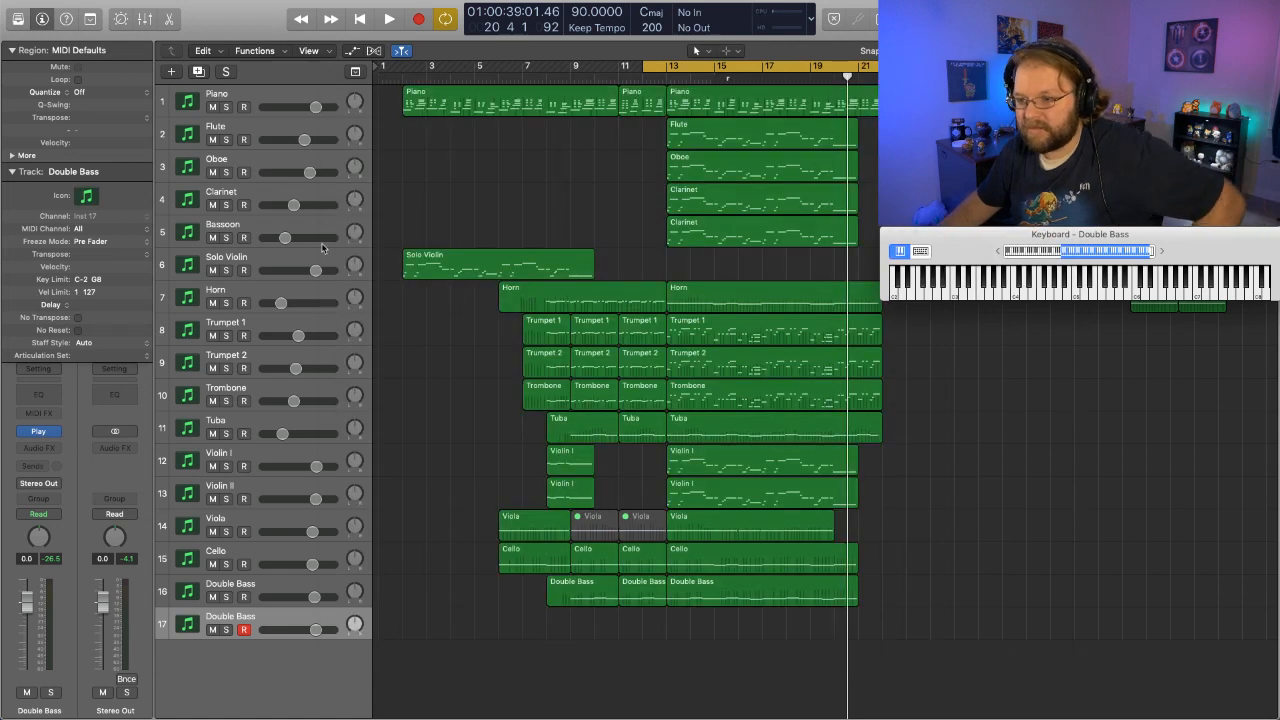
- Rename track 17 as Glockenspiel
double_click(224, 617)
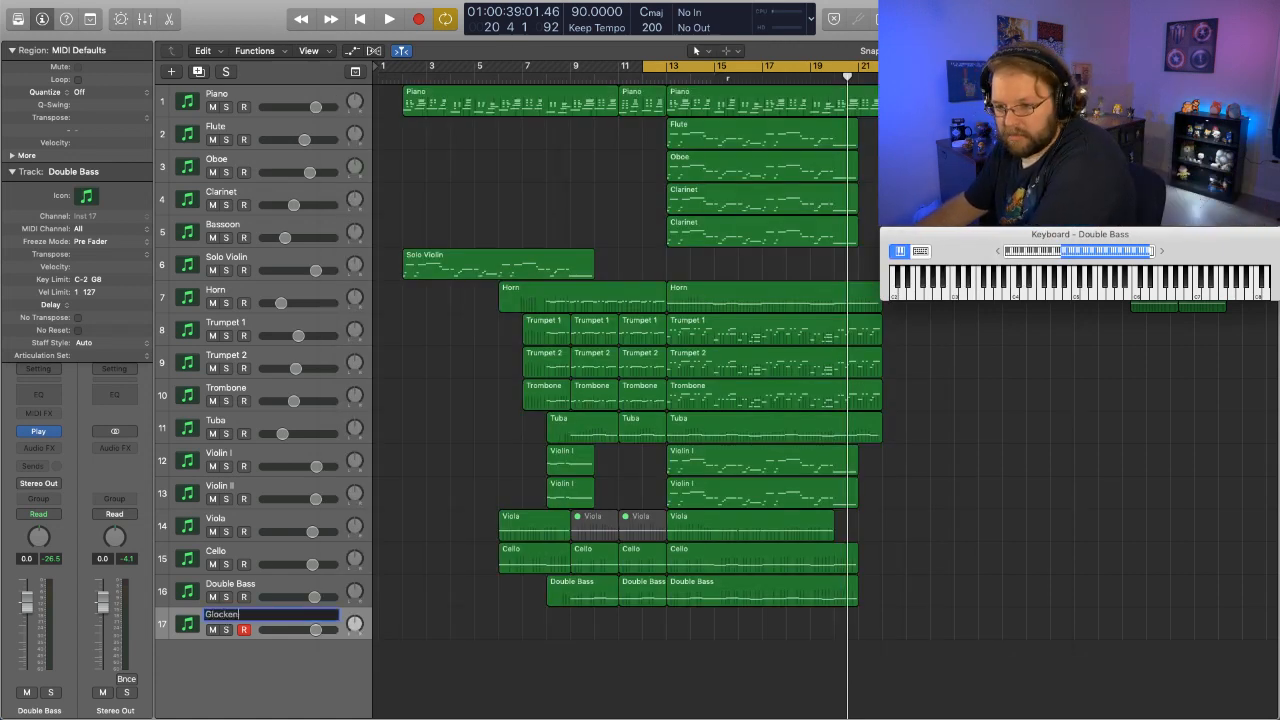
text(Glockenspiel)
key(Return)
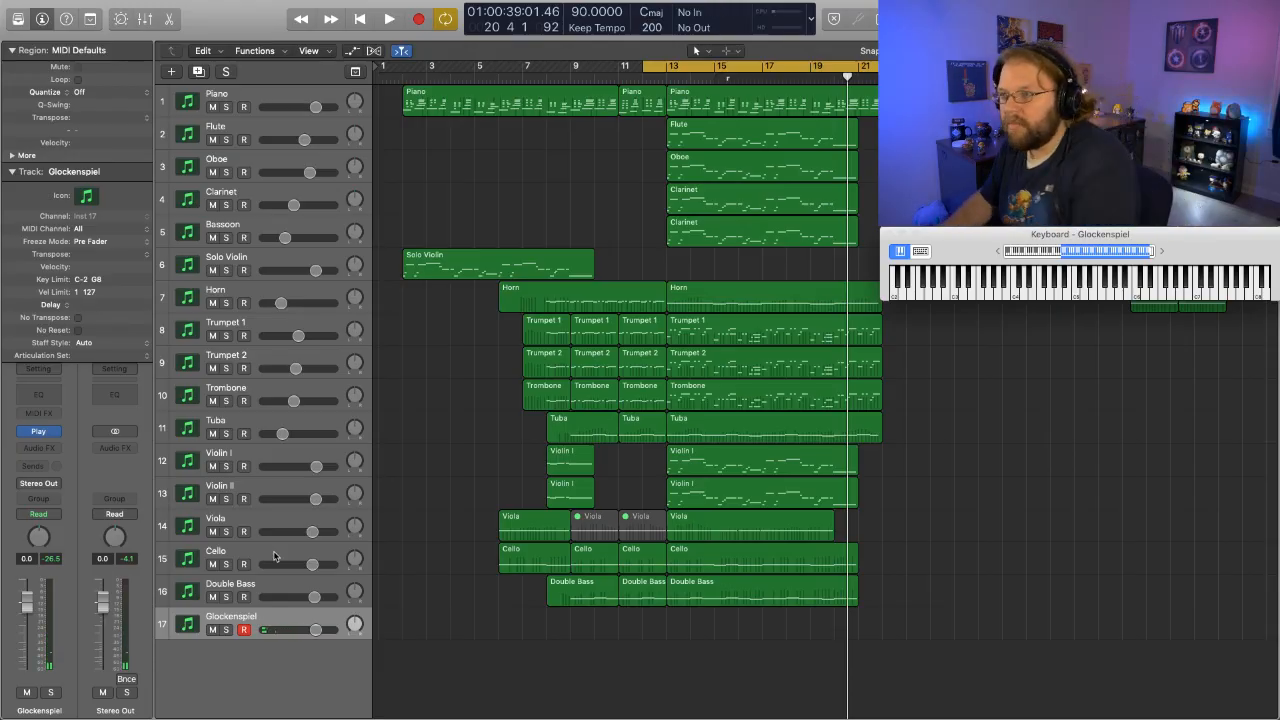
- Copy the Flute region at bar 13 onto the Glockenspiel track and name the copy after its track
click(727, 139)
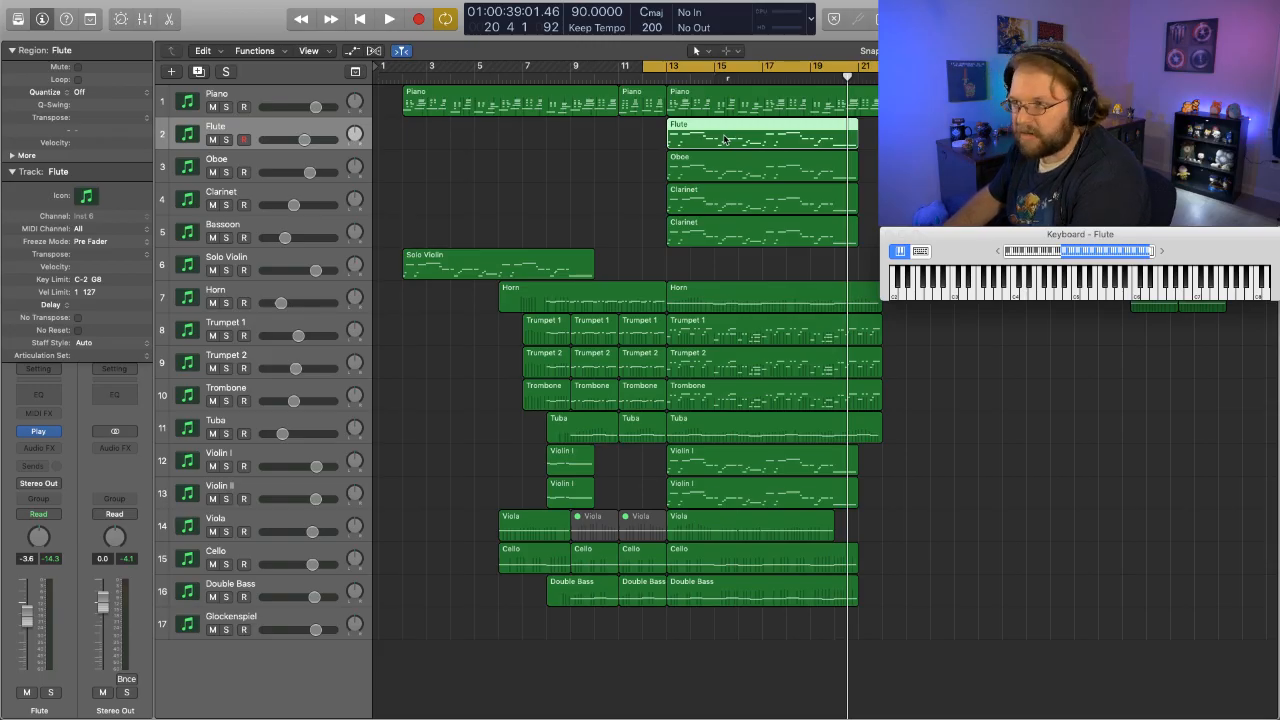
drag(727, 139, 730, 625)
right_click(730, 625)
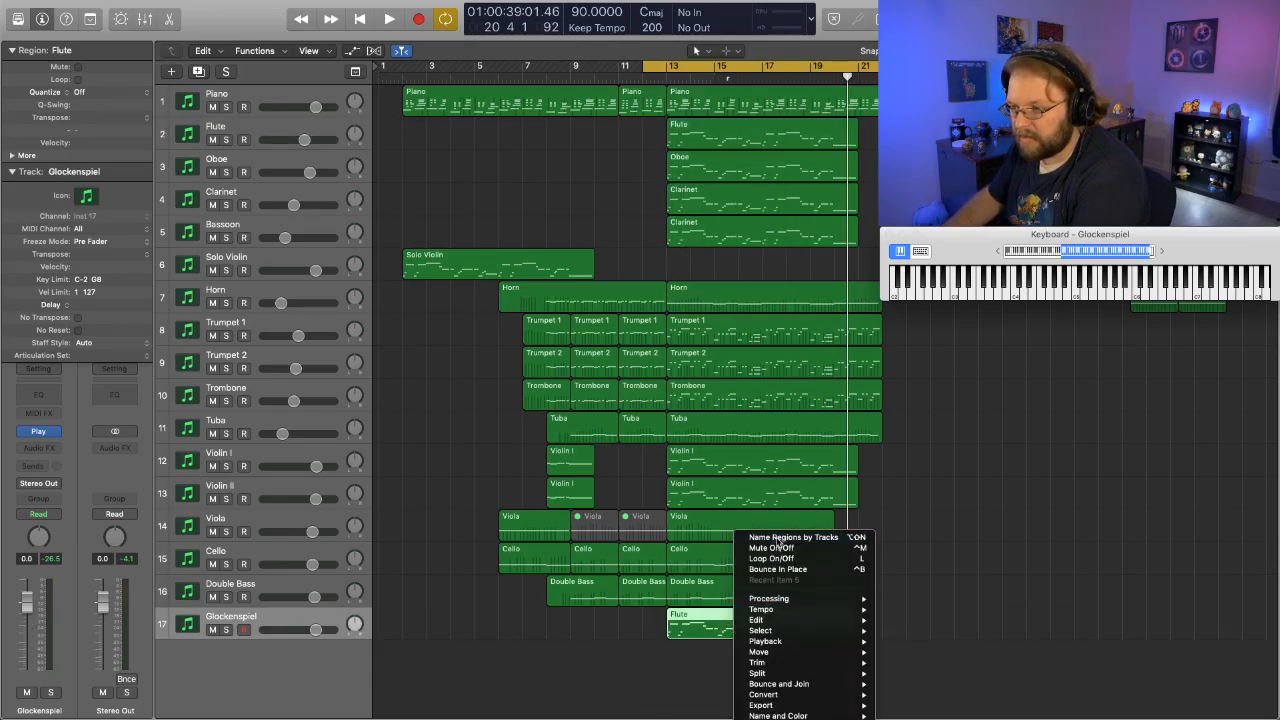
click(779, 539)
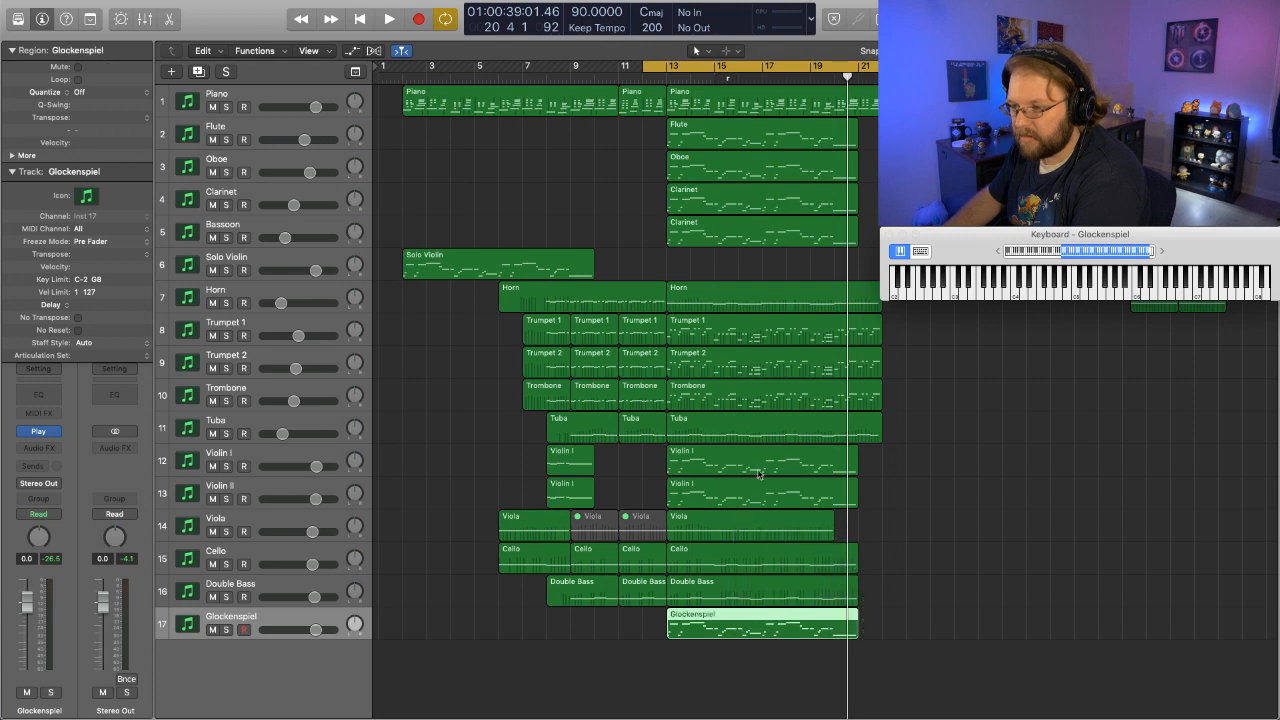
- Solo the Glockenspiel track and play its copied region alone
click(226, 629)
key(space)
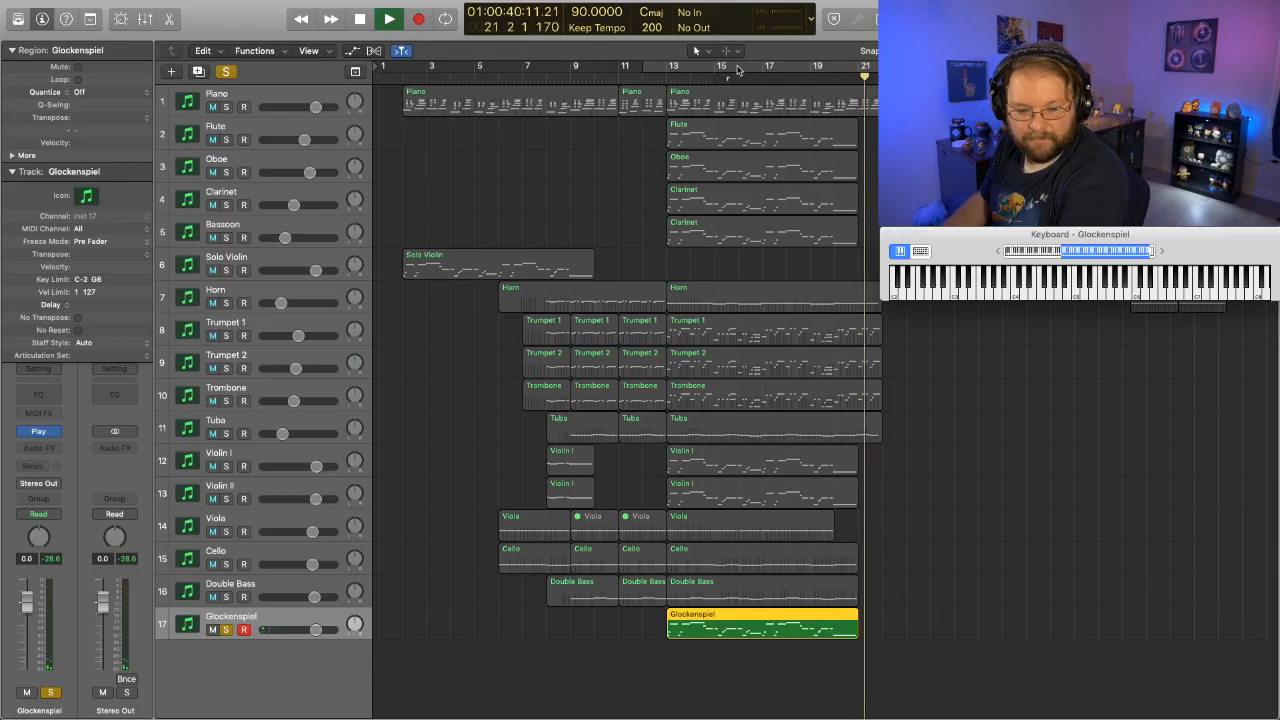
key(space)
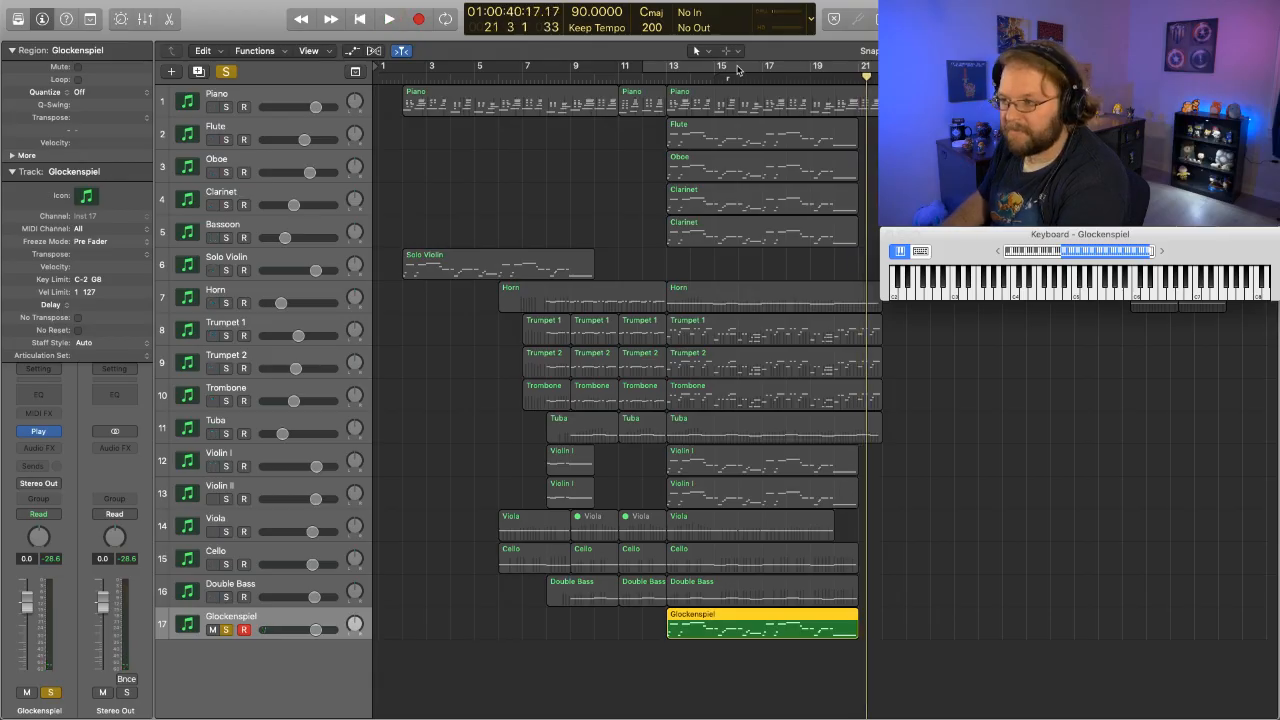
- Unsolo the Glockenspiel, play the full arrangement from bar 13, and set the Glockenspiel track's volume to 2.0 dB
click(226, 632)
click(660, 76)
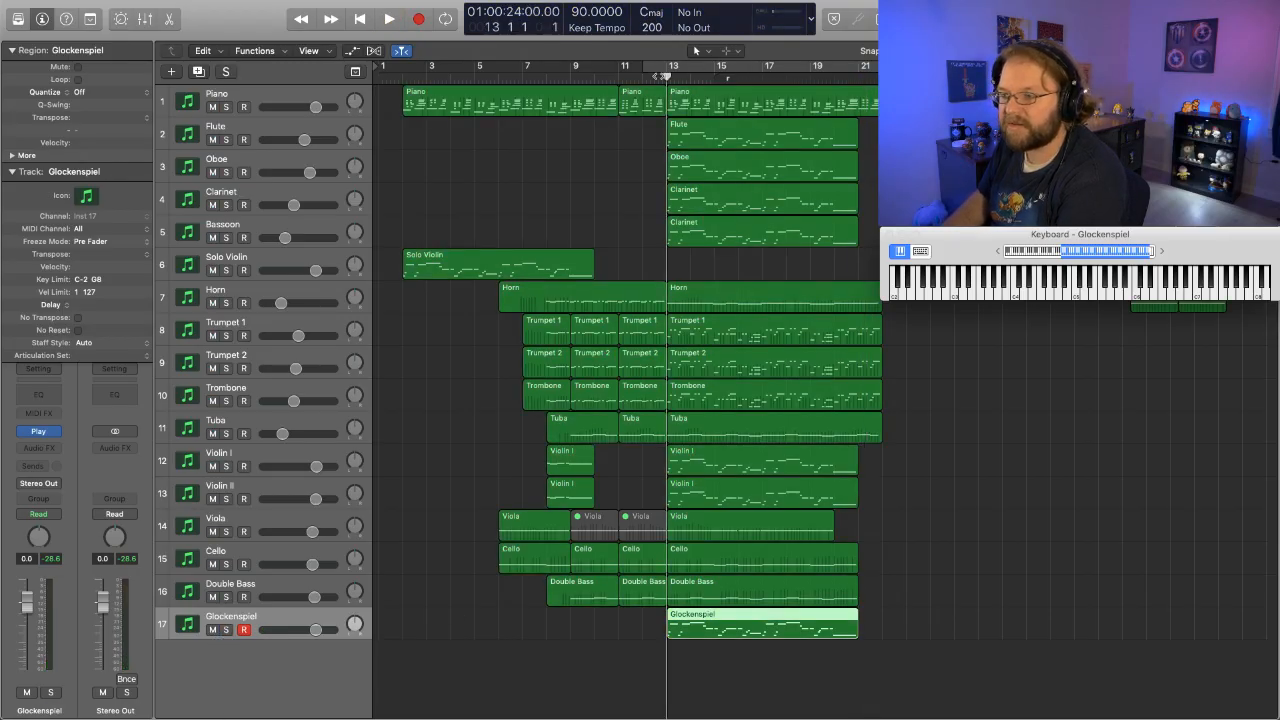
key(space)
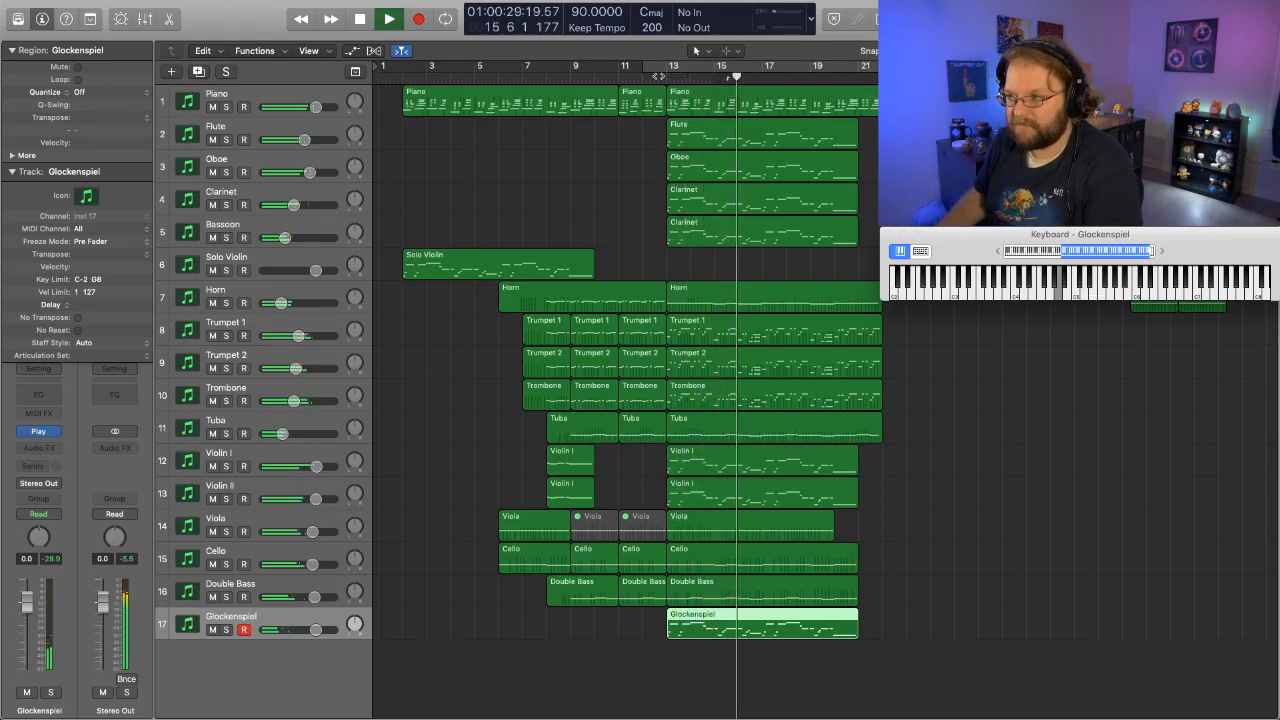
drag(316, 629, 332, 634)
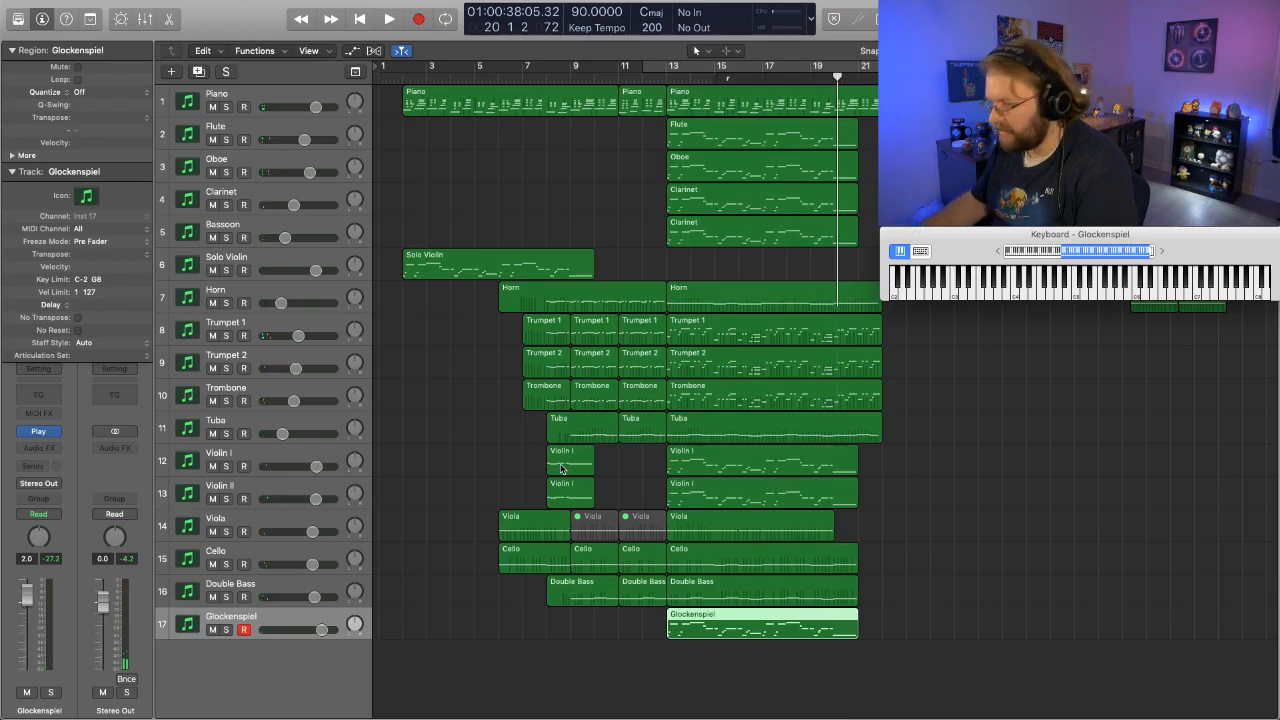
- Open the Glockenspiel region in the Piano Roll, deselect all its notes, and bring the region's start at bar 13 into view
key(p)
scroll(727, 182, down, 8)
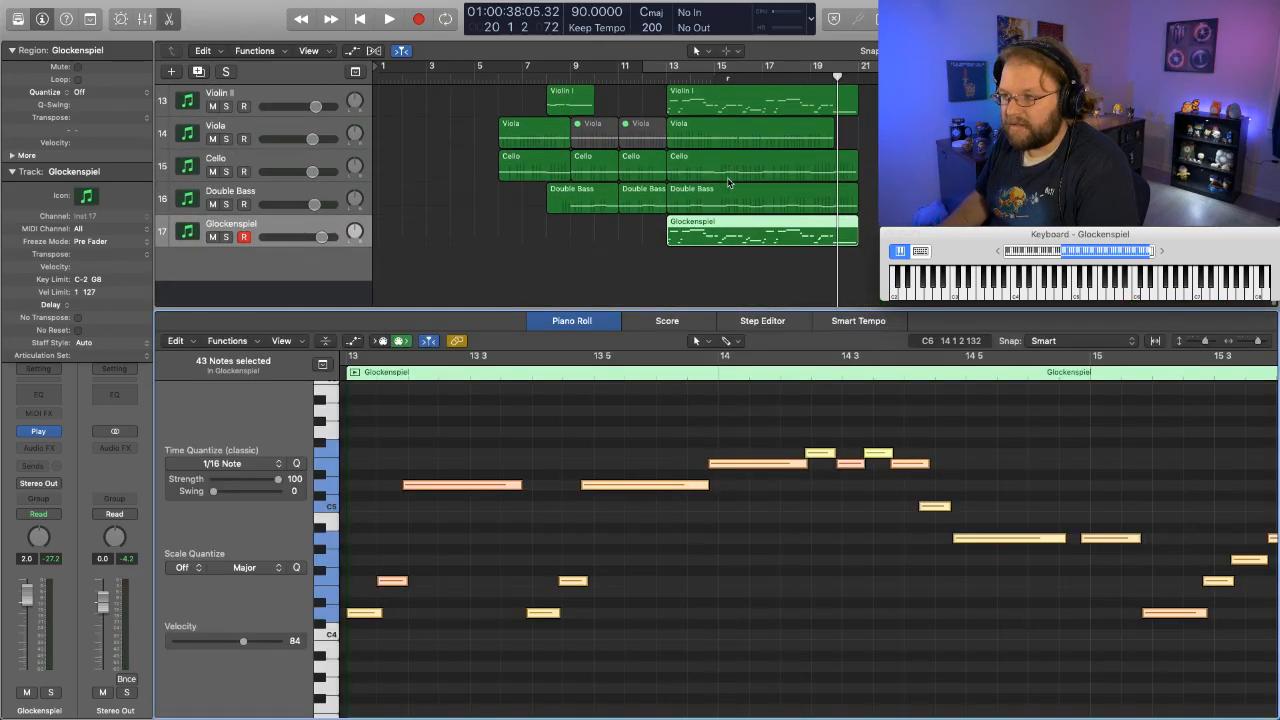
right_click(785, 553)
click(827, 557)
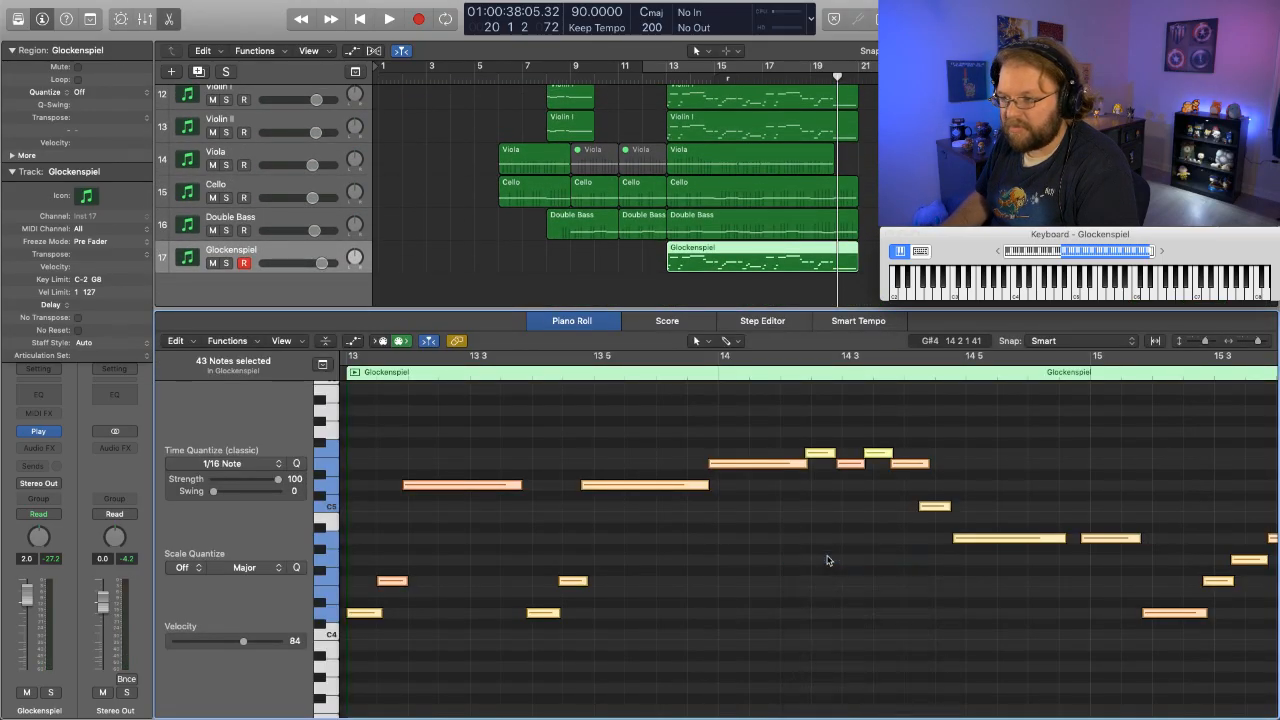
key(Delete)
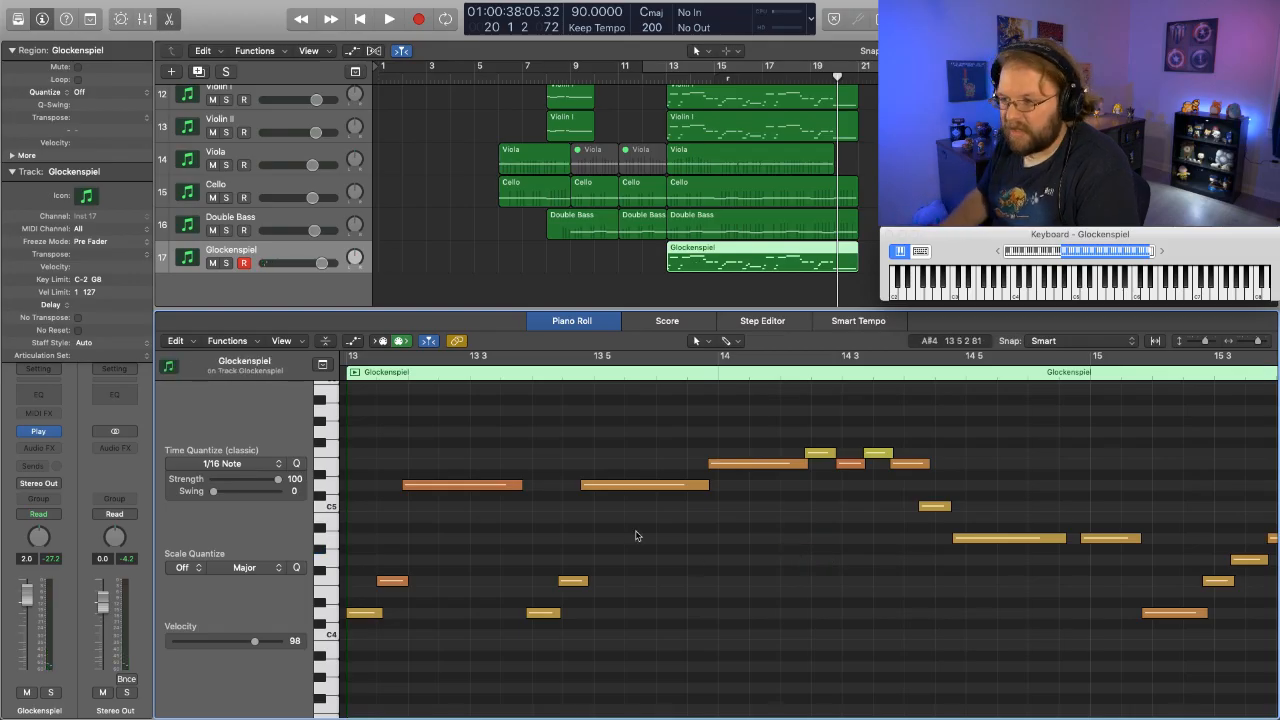
click(604, 285)
click(712, 270)
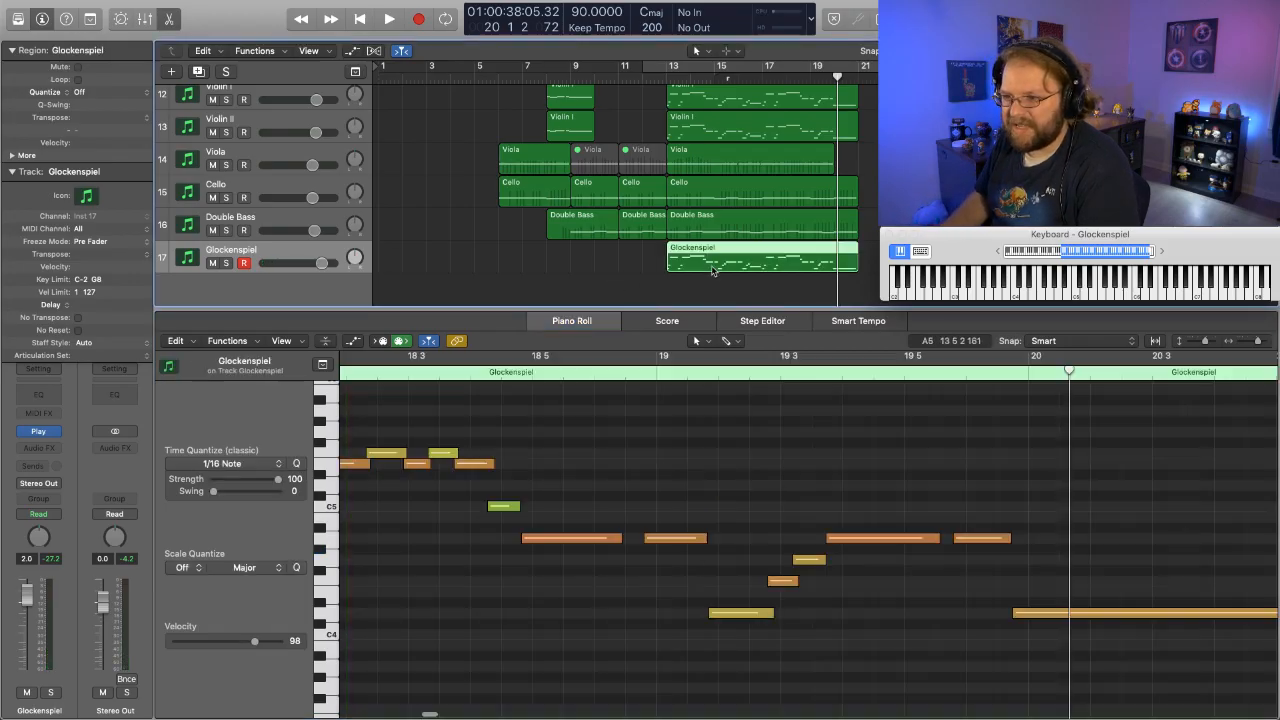
scroll(537, 674, left, 15)
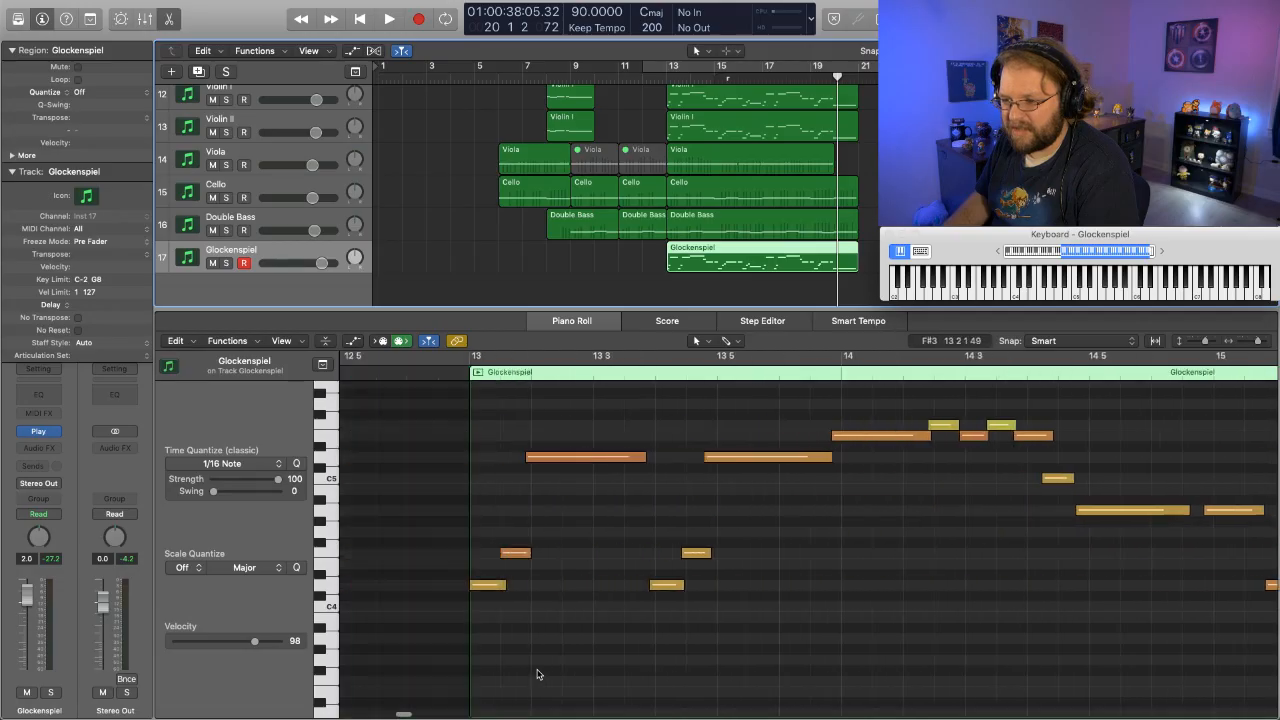
scroll(537, 674, right, 8)
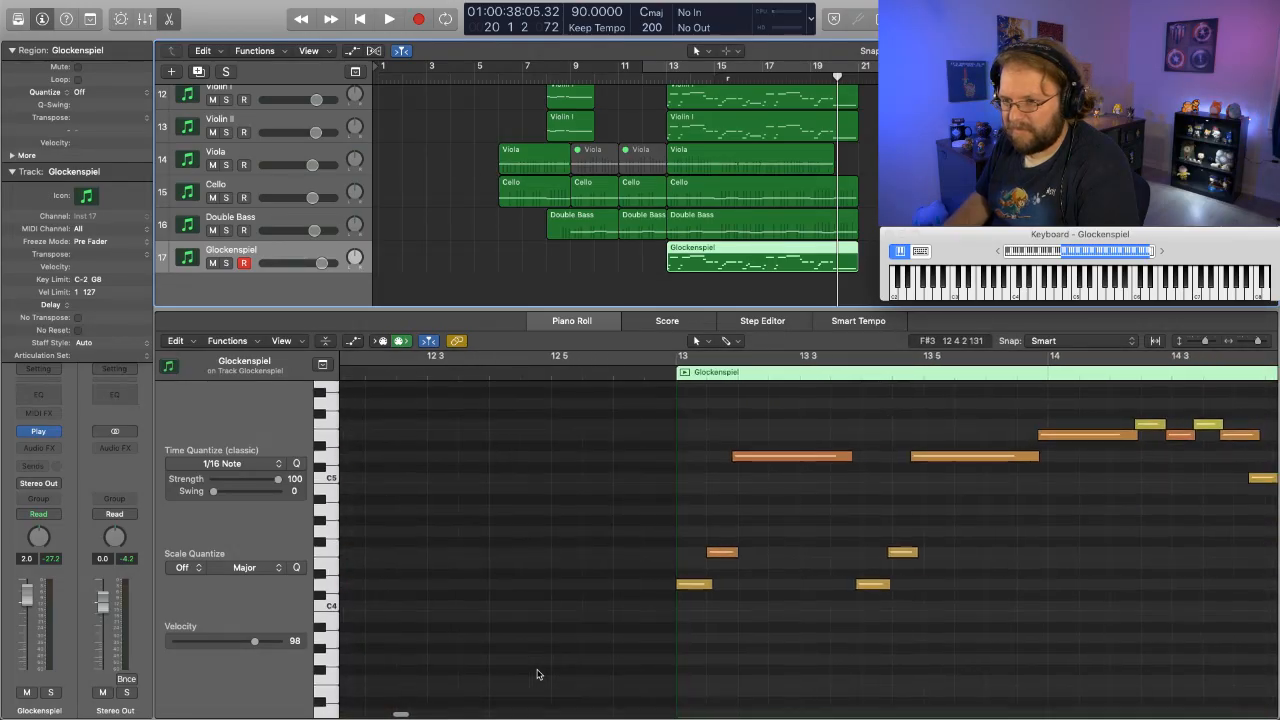
- Solo the Glockenspiel region and play it from bar 13 through bar 14 to check its note dynamics
key(s)
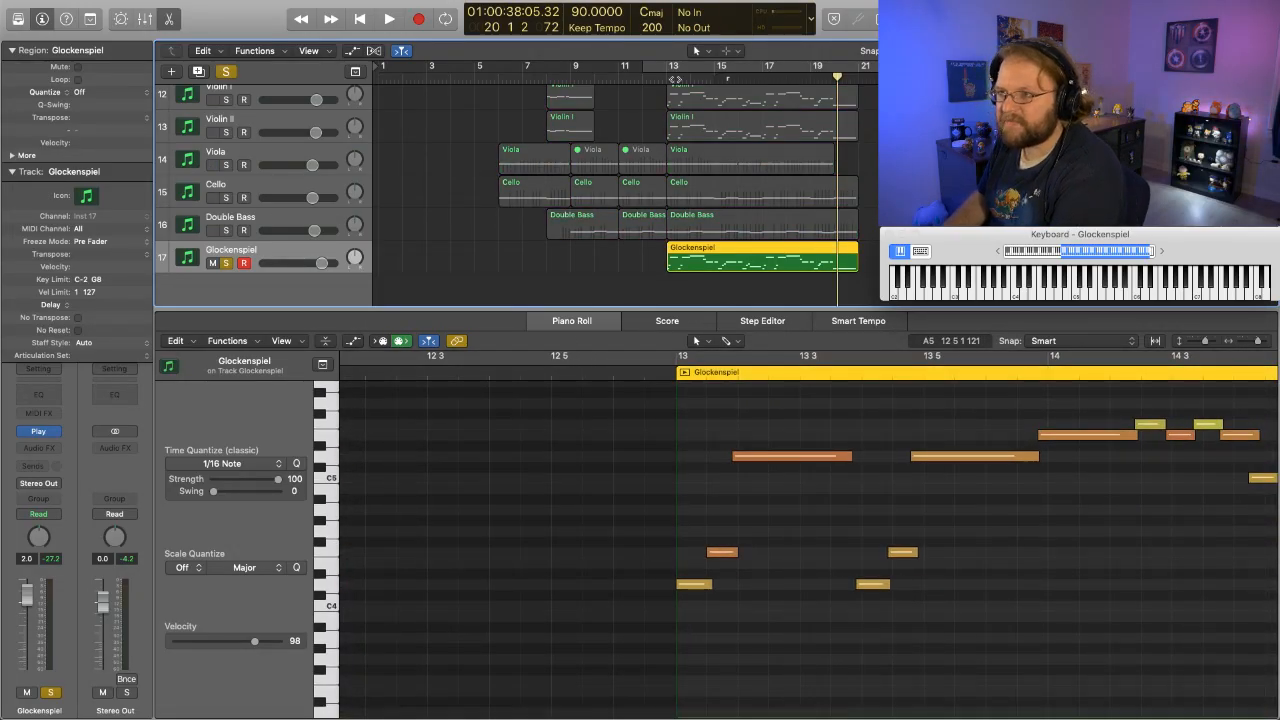
key(shift+space)
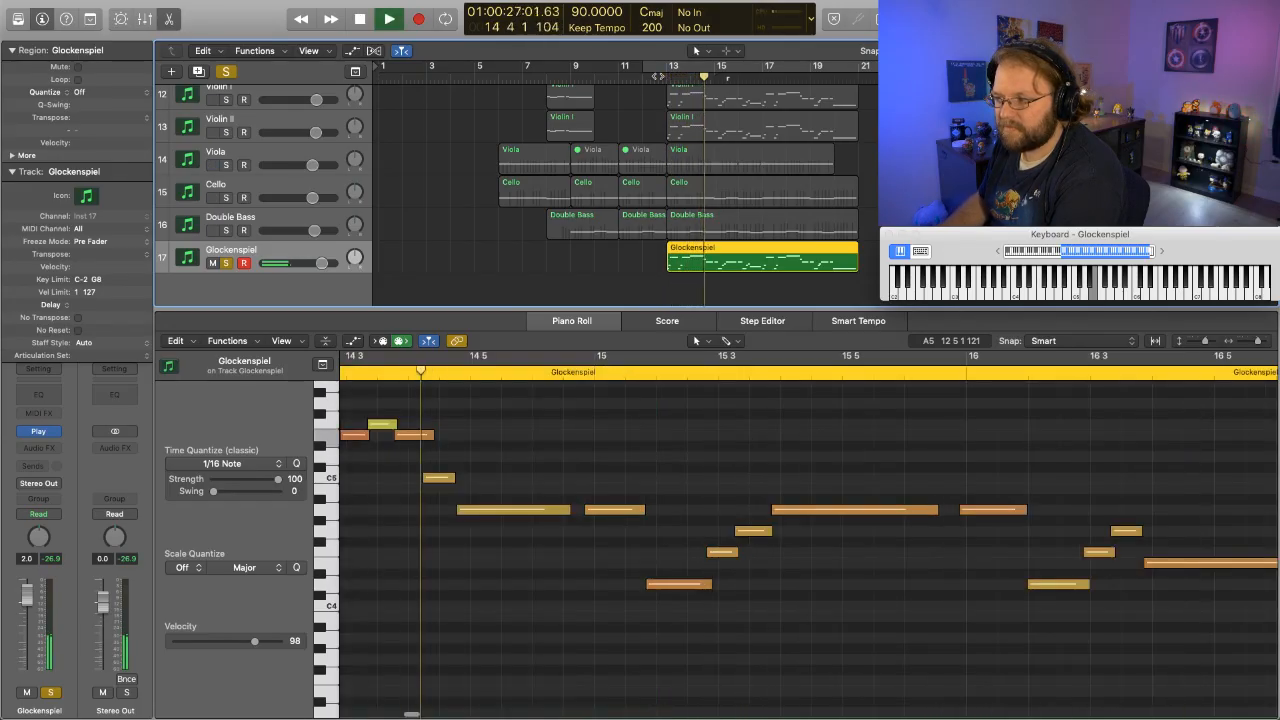
scroll(531, 477, left, 5)
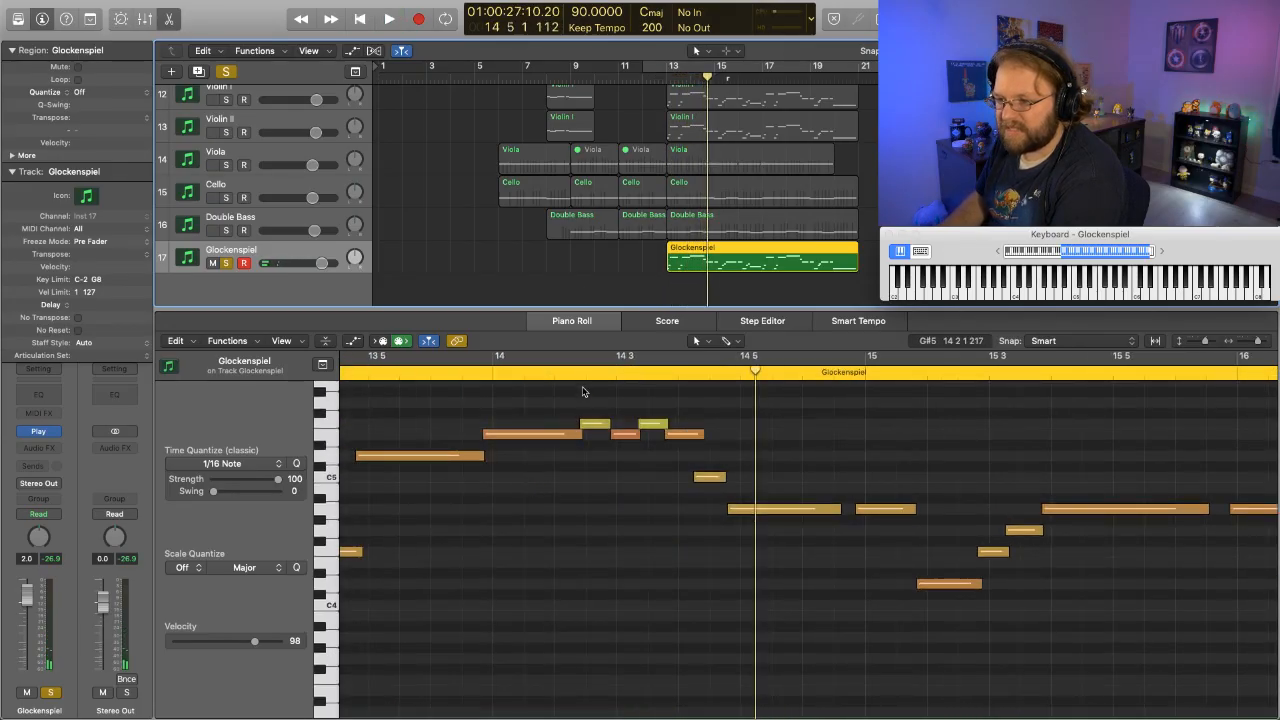
- Set the velocity of the two highest notes in bar 14 to 100, and play on from just before bar 14
drag(586, 396, 684, 430)
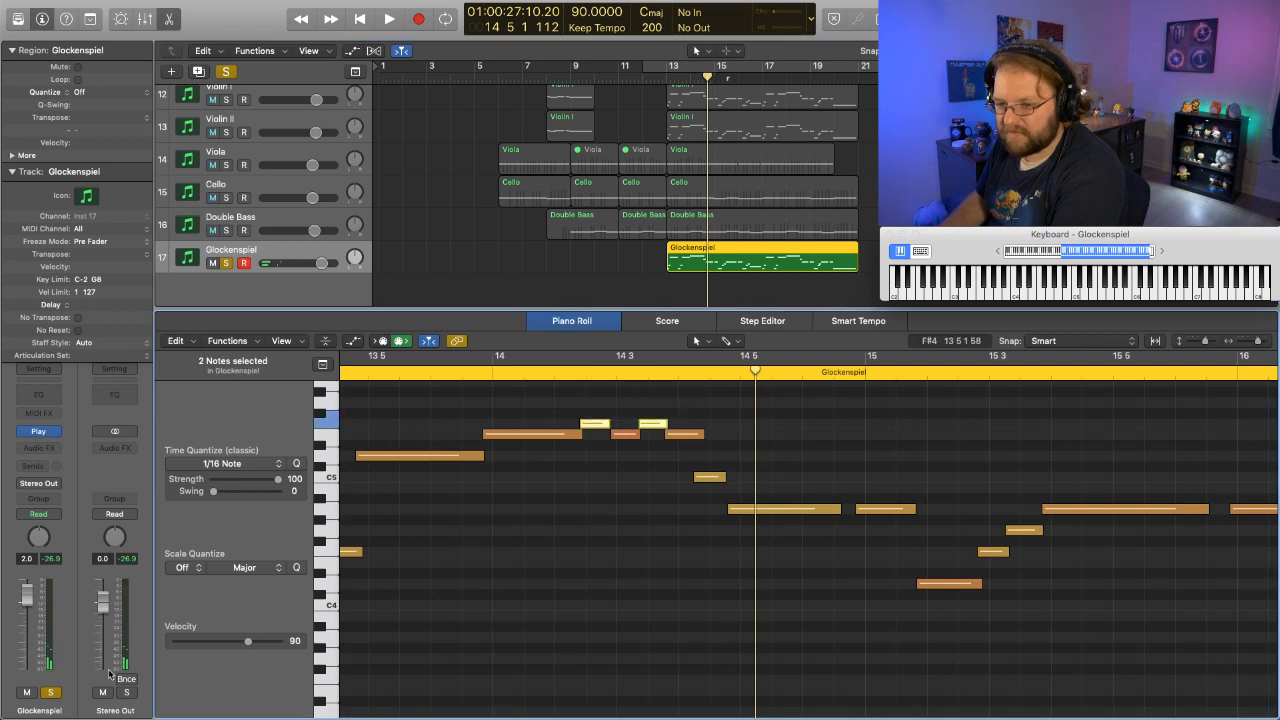
drag(248, 640, 257, 640)
click(431, 558)
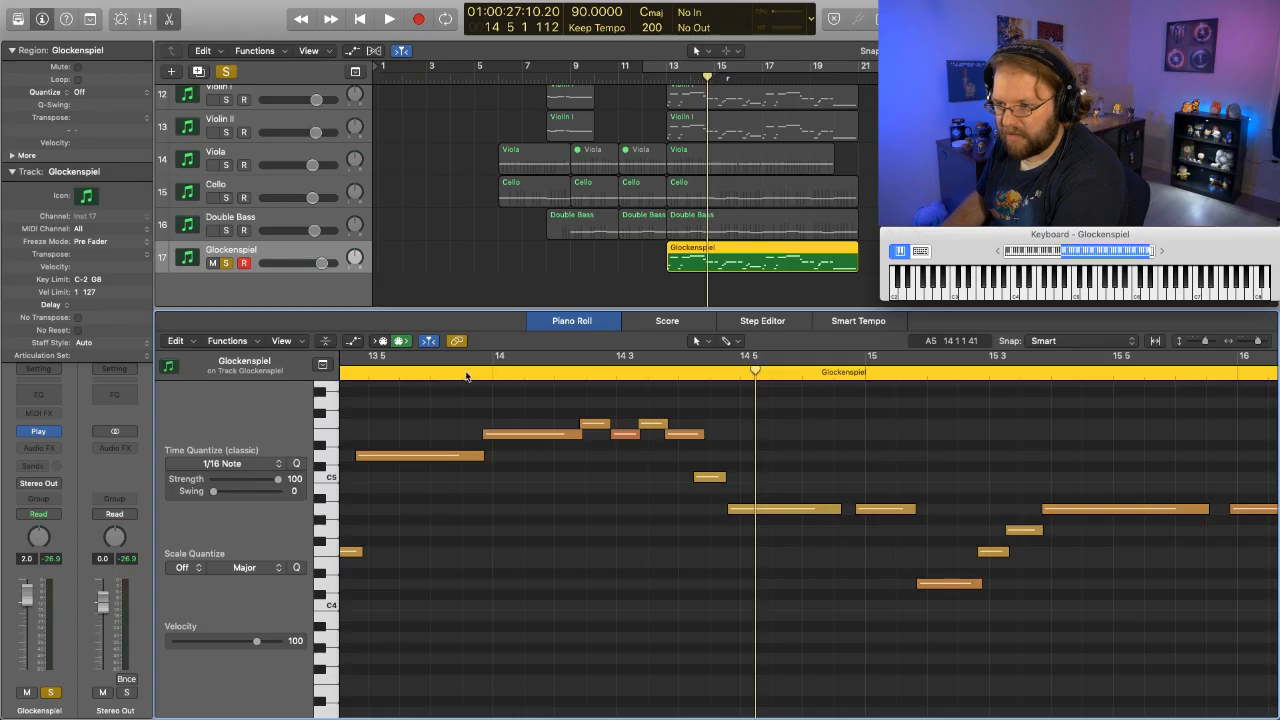
double_click(466, 374)
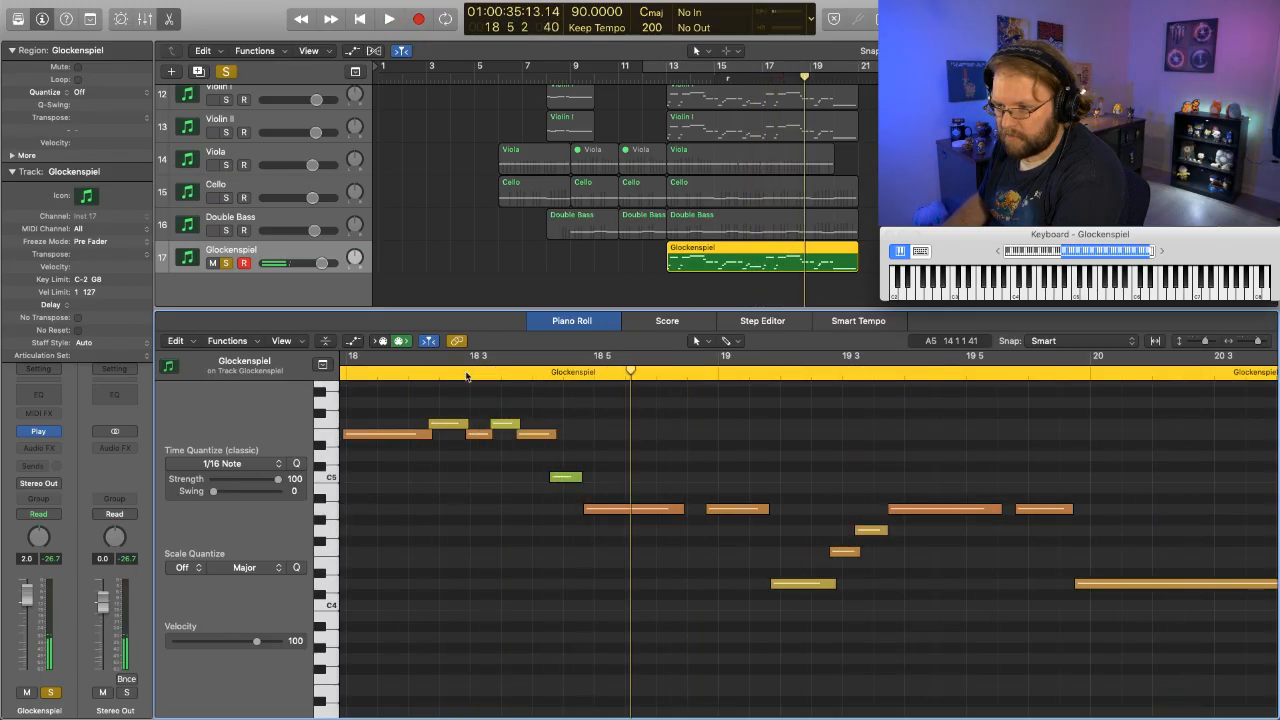
- Raise the velocity of the two highest notes in bar 18 to about 102
scroll(434, 660, left, 5)
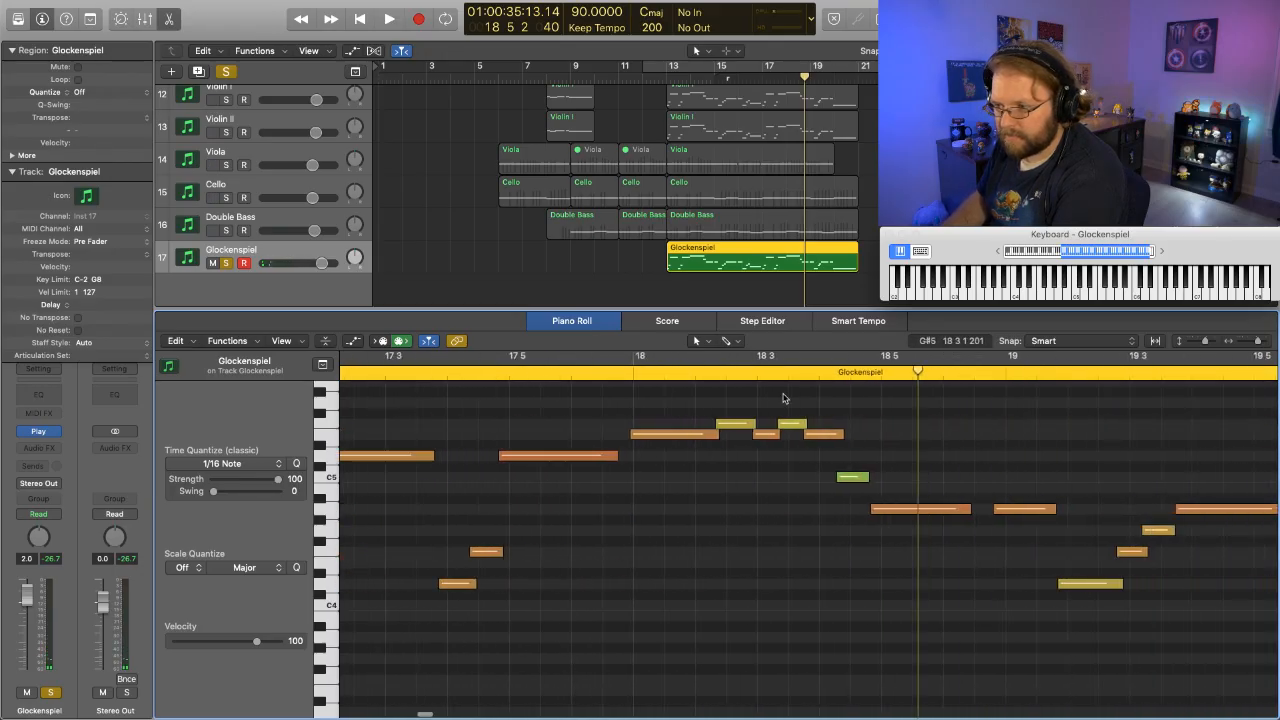
drag(786, 418, 796, 425)
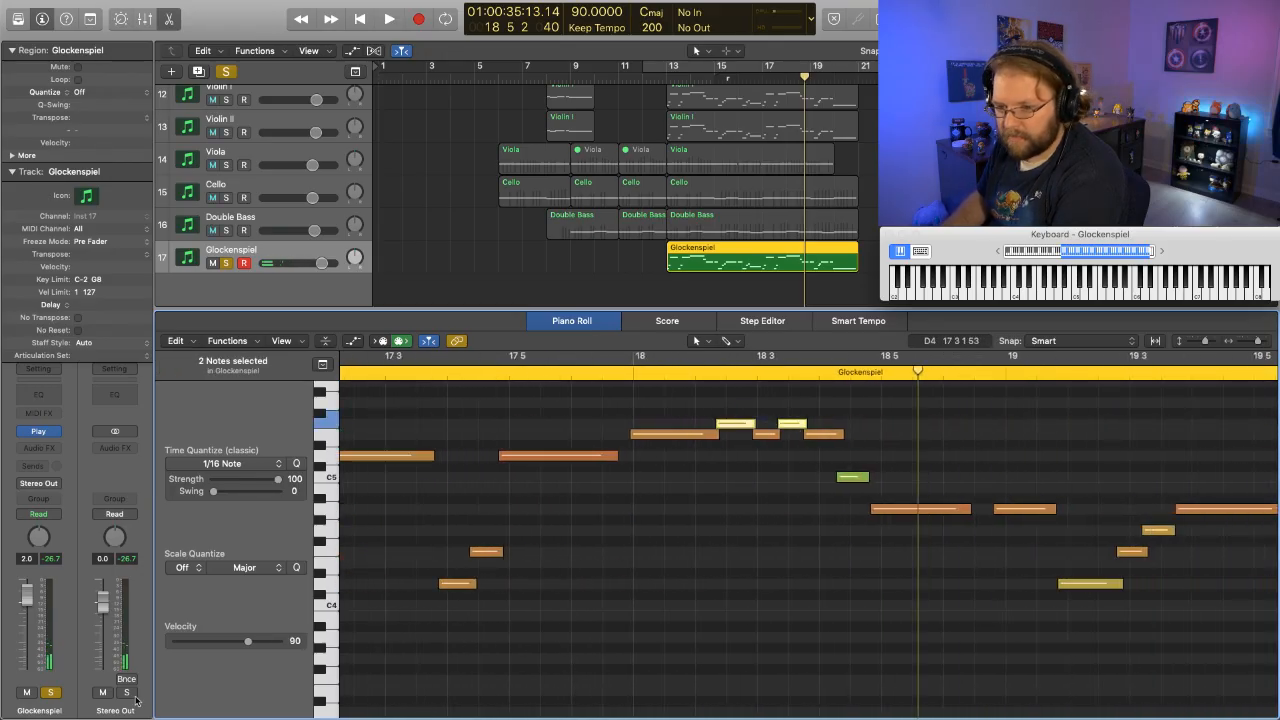
drag(260, 644, 256, 644)
click(722, 444)
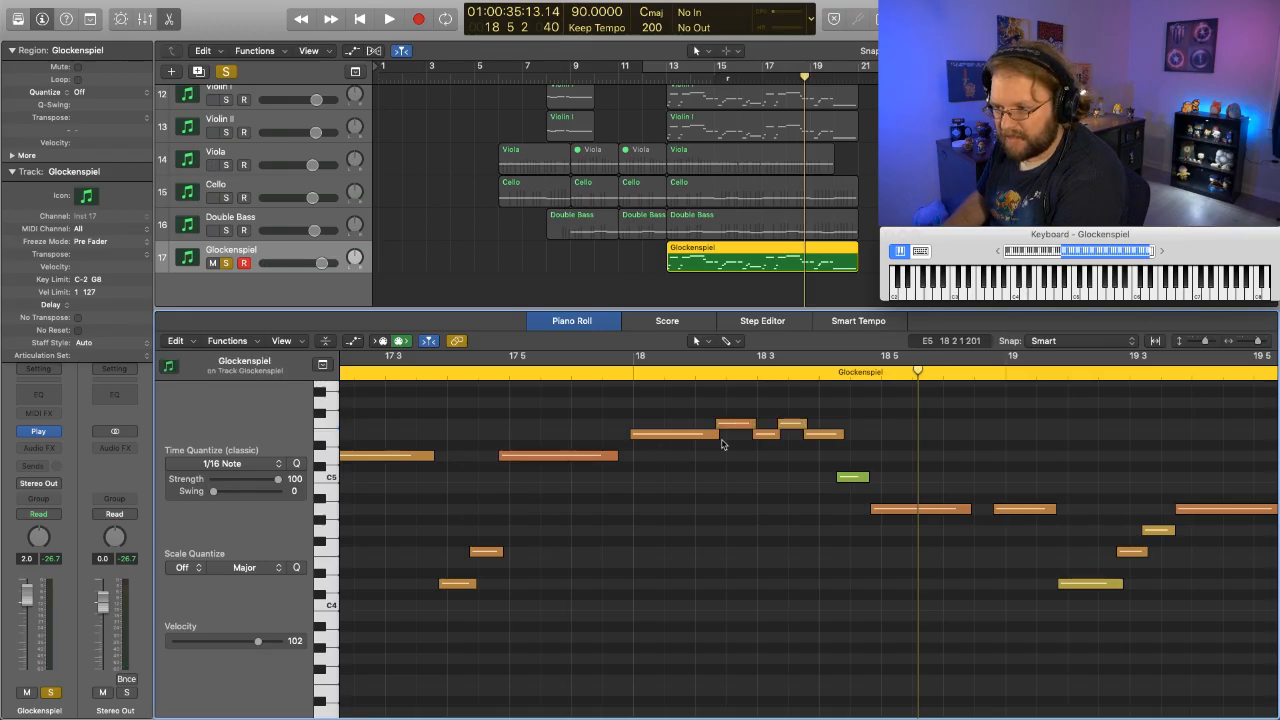
- Shorten the first and third notes of the bar 18 phrase slightly, and place the playhead just before bar 18
drag(707, 463, 832, 440)
click(770, 460)
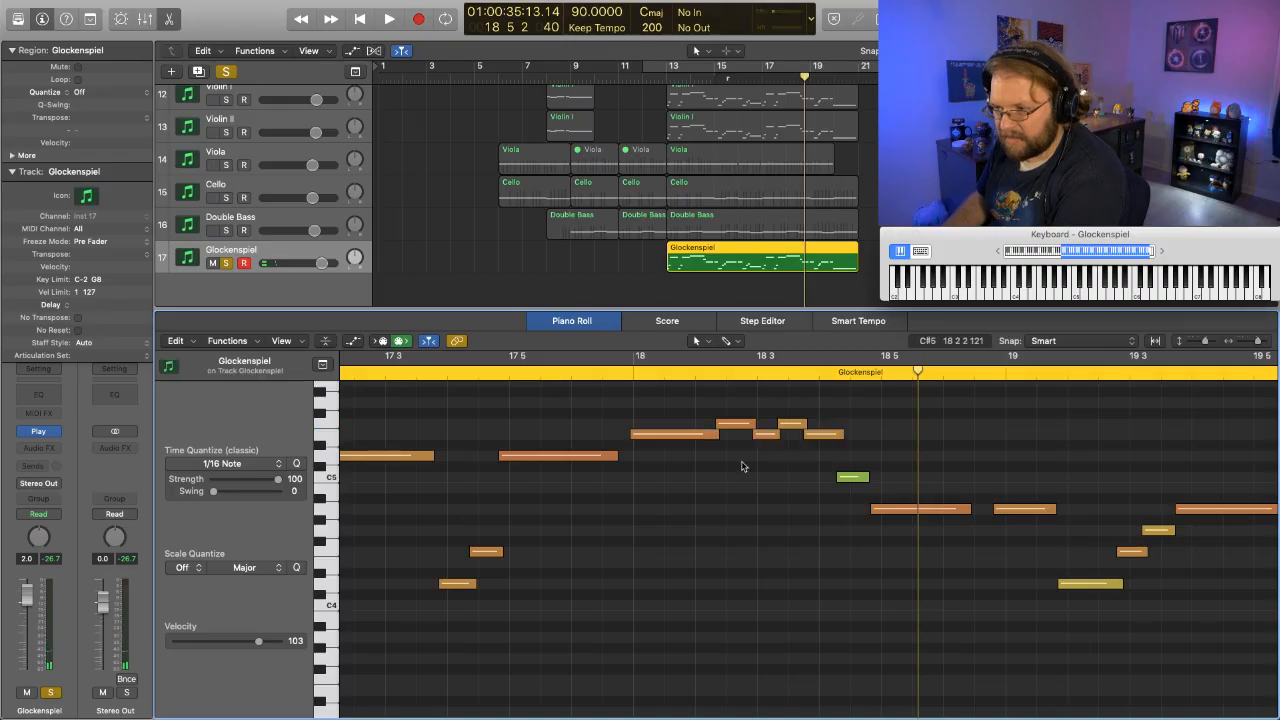
drag(764, 443, 711, 435)
click(648, 407)
click(617, 372)
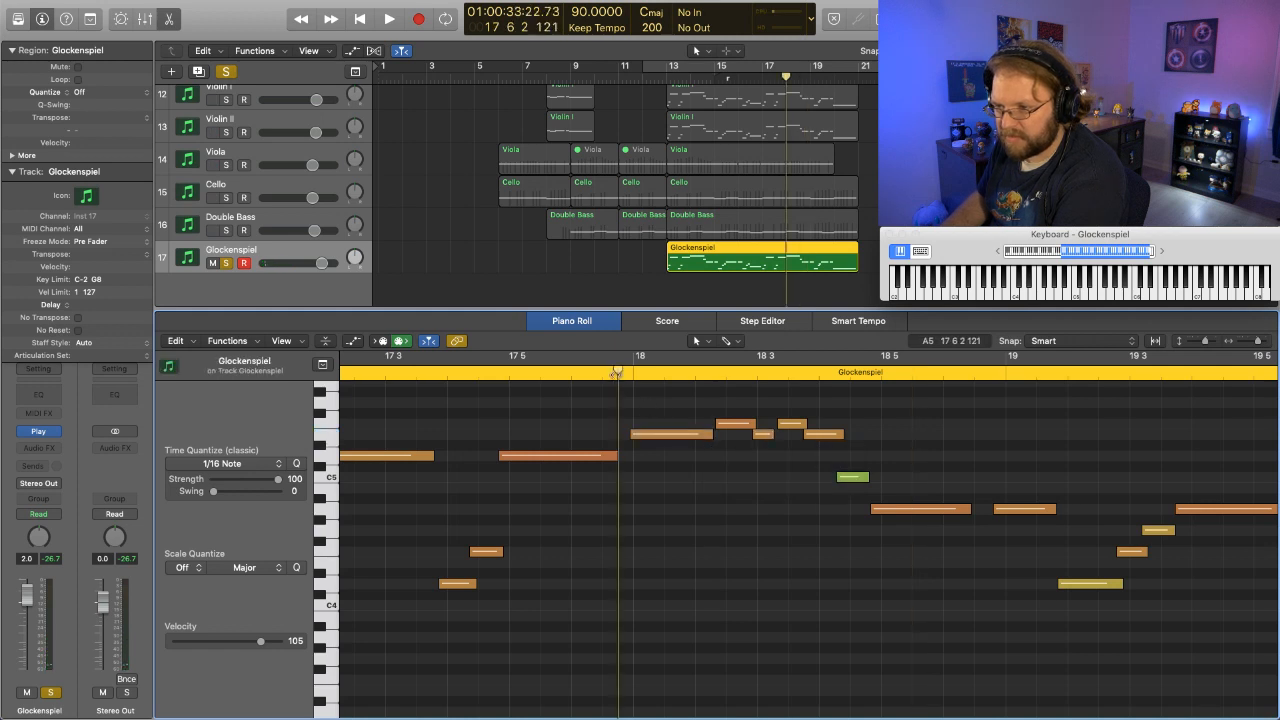
- Play the soloed Glockenspiel phrase in bar 18, replay the part from bar 13 into bar 20, and shift the on-screen keyboard range slightly lower
key(space)
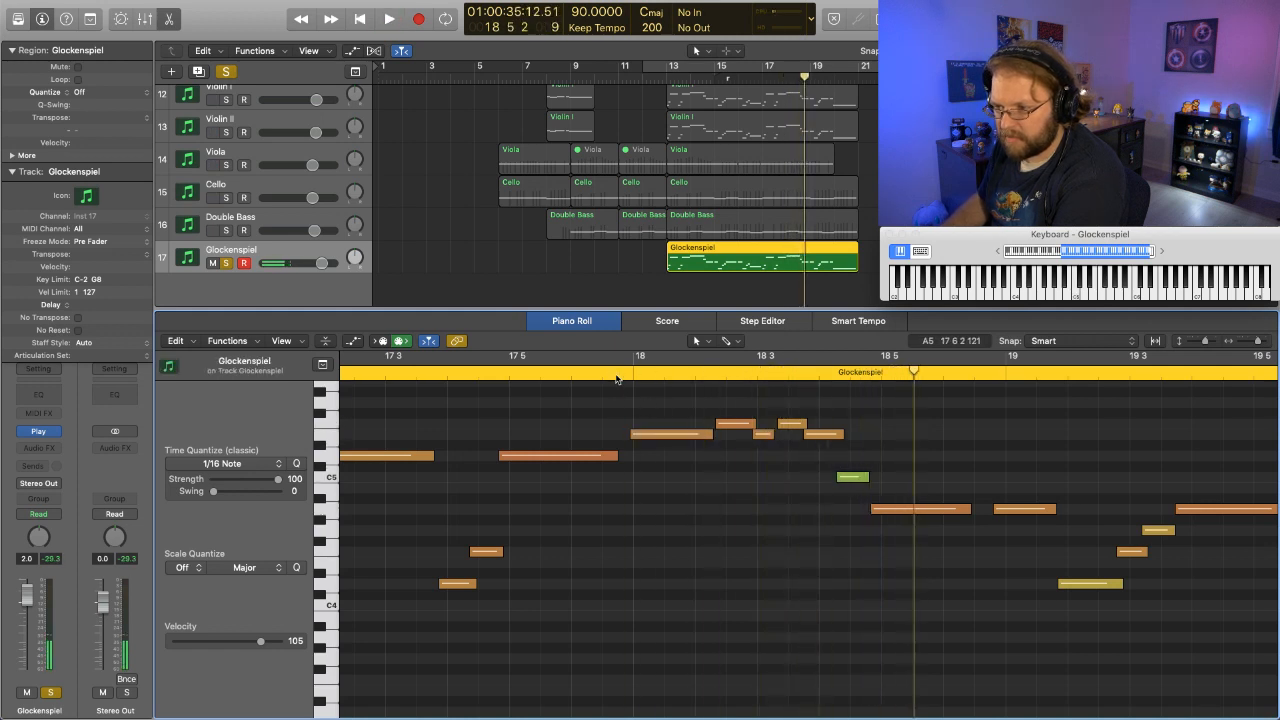
scroll(760, 476, left, 10)
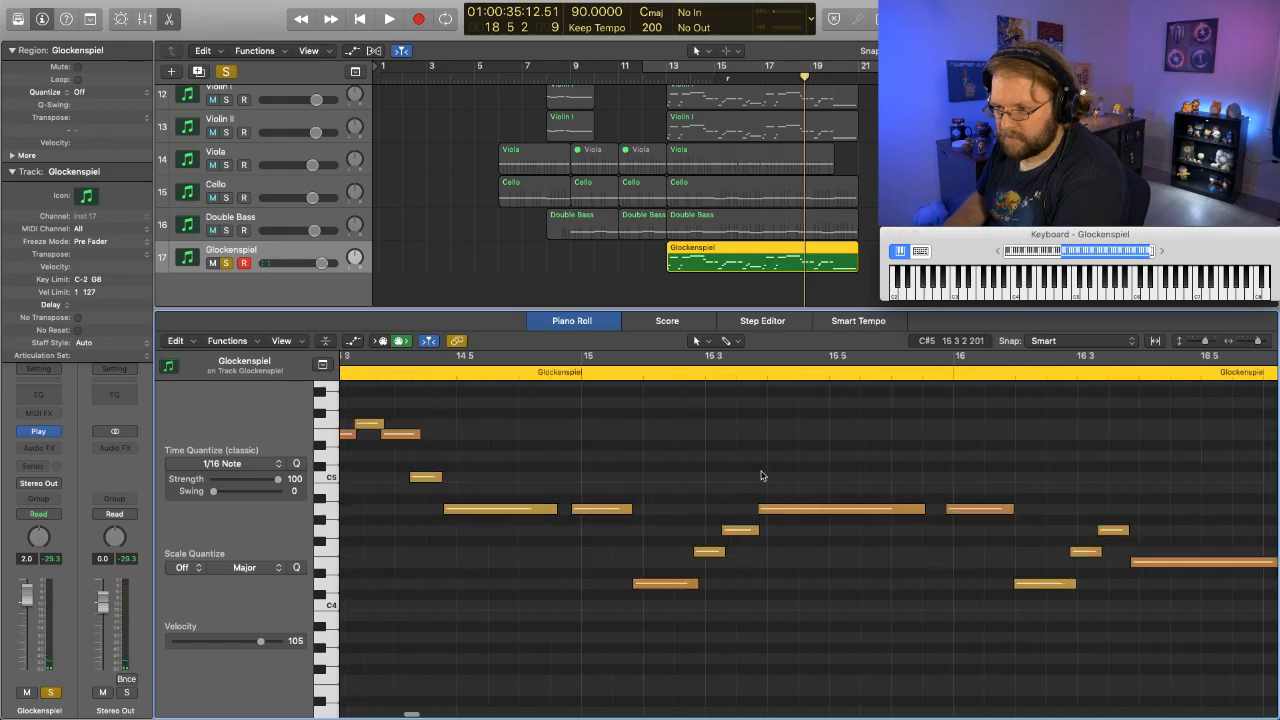
drag(730, 469, 757, 437)
click(757, 503)
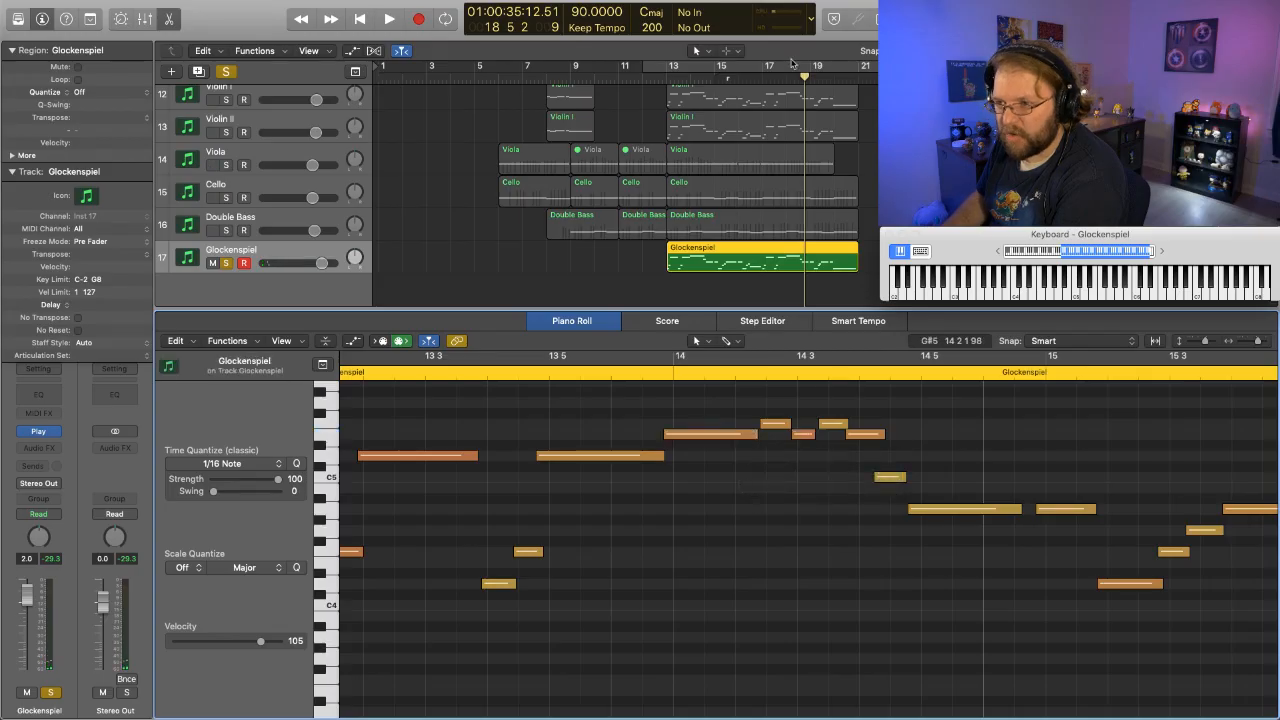
double_click(658, 78)
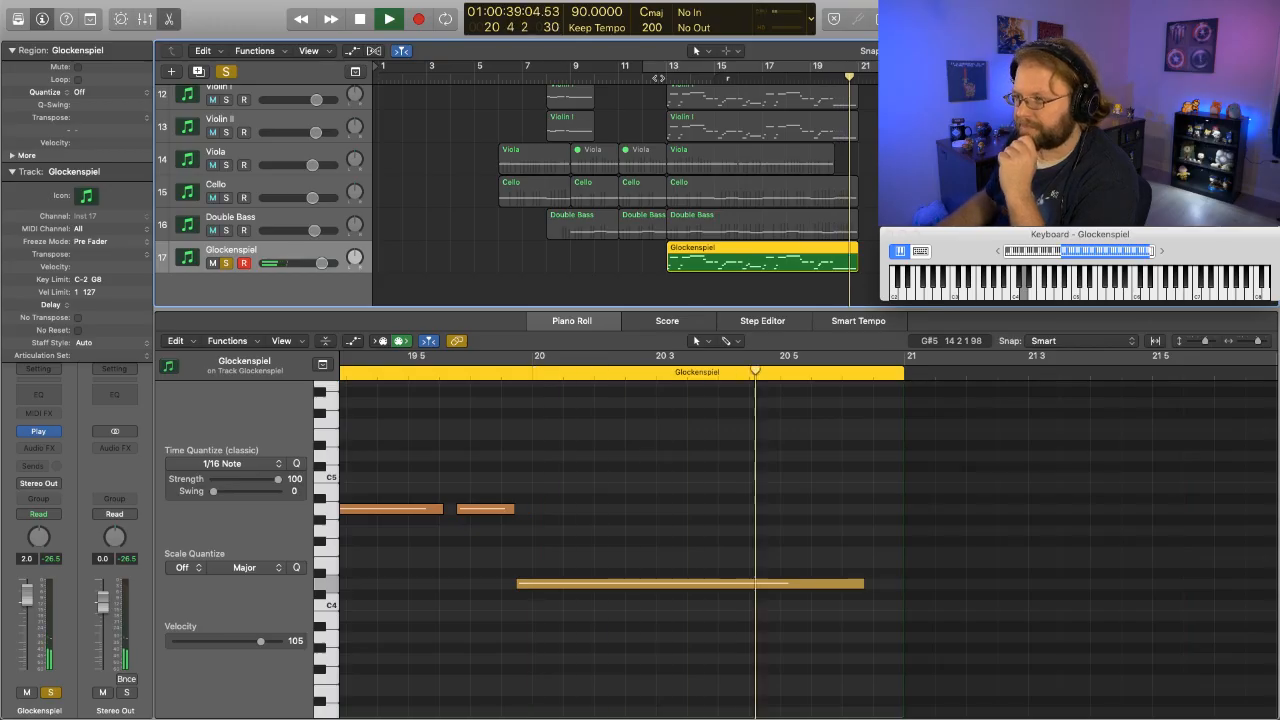
key(space)
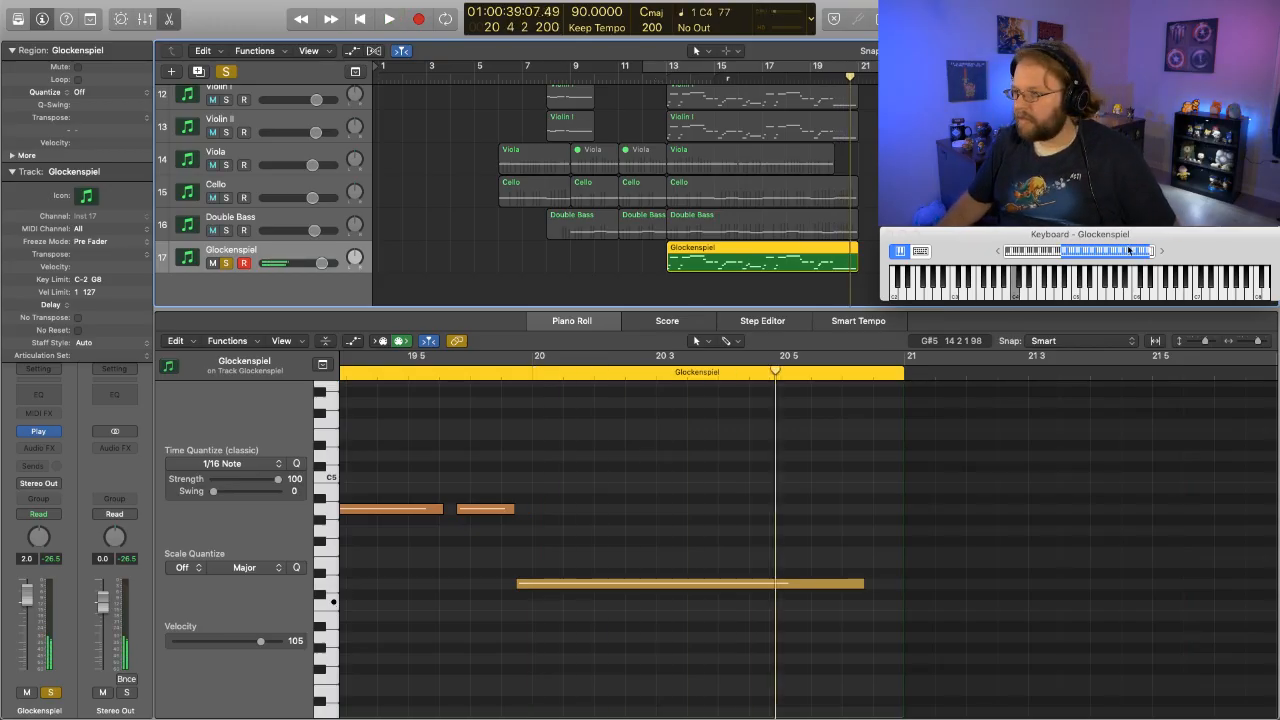
drag(1101, 256, 1111, 256)
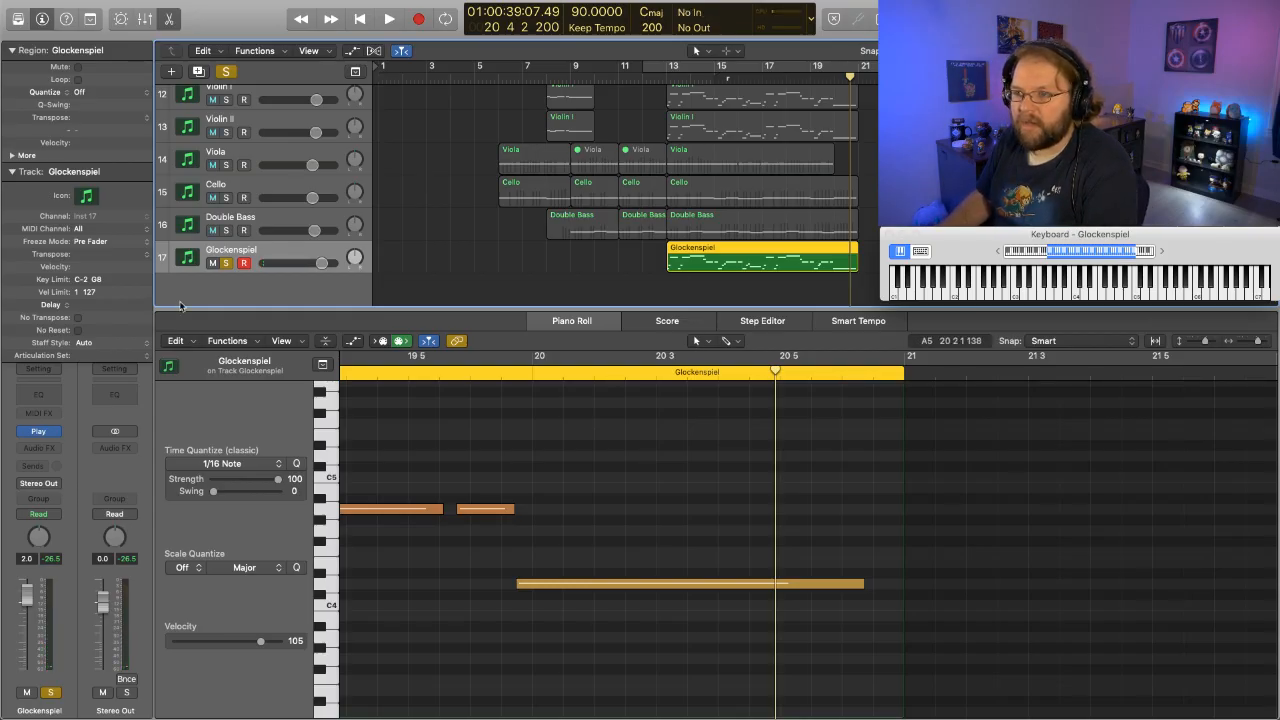
- Unsolo the Glockenspiel track and set its volume to 2.5 dB while playing the full arrangement from just before bar 13
click(226, 263)
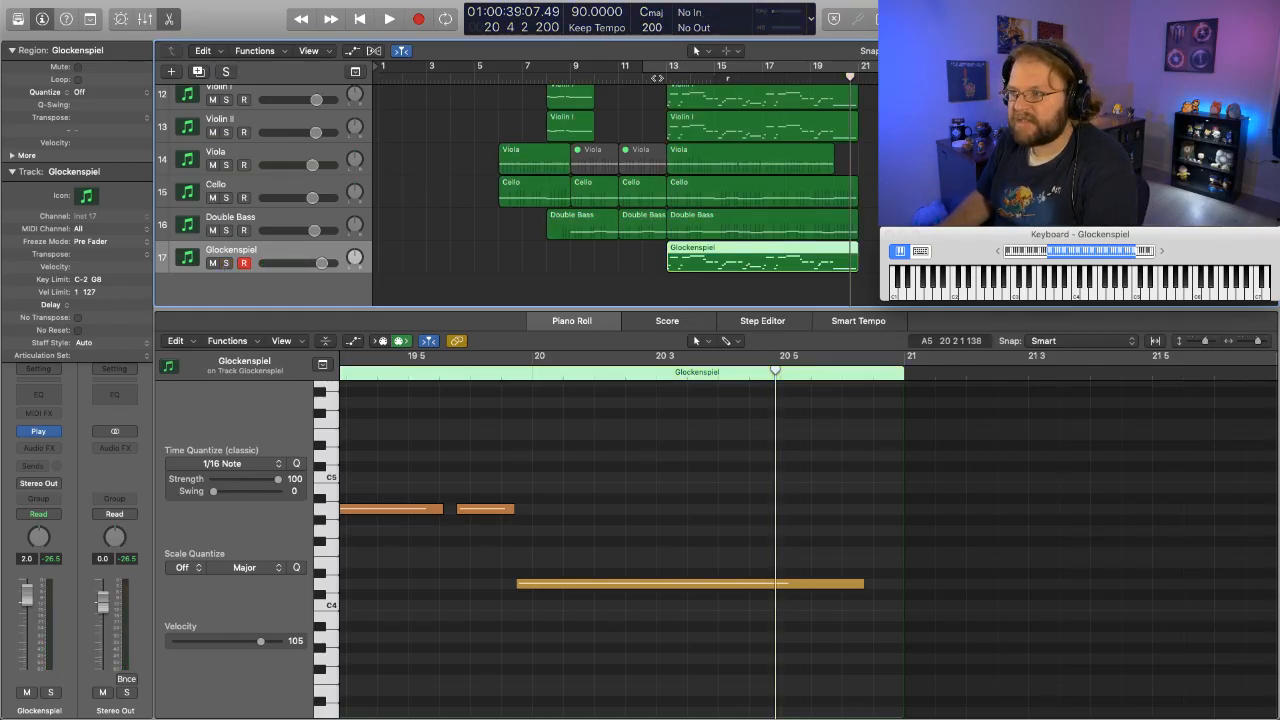
double_click(657, 78)
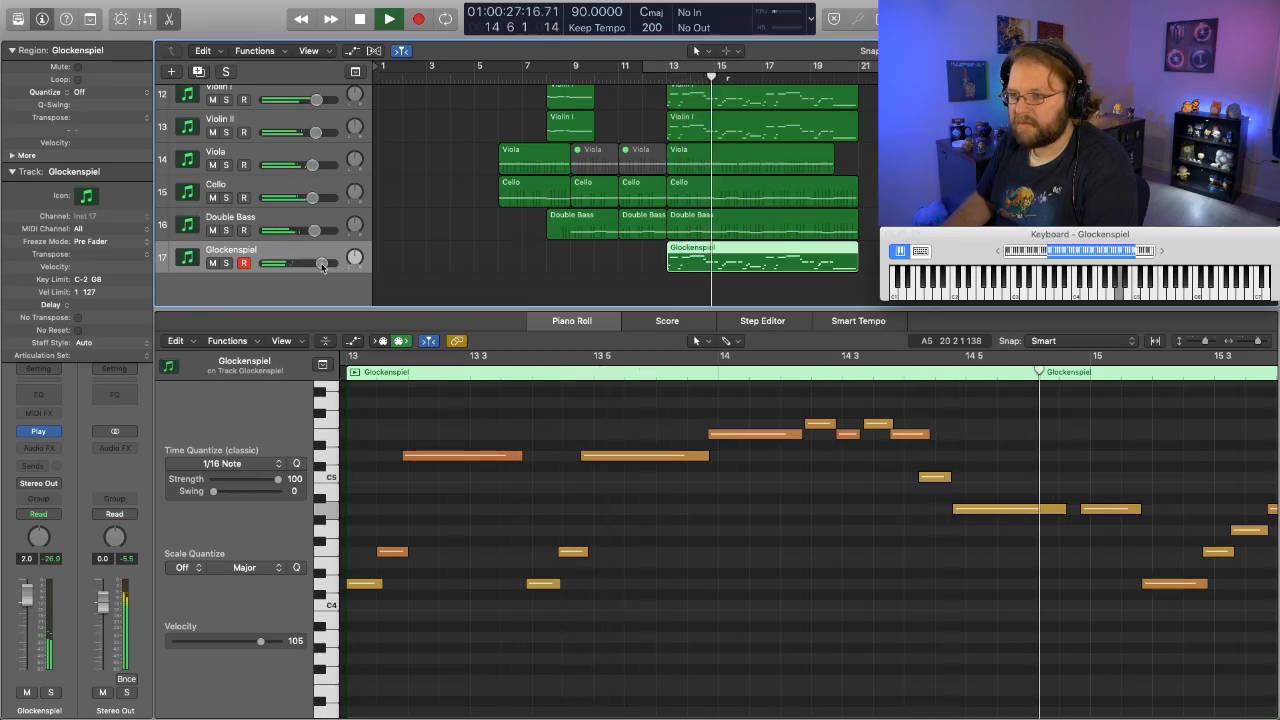
drag(320, 263, 324, 263)
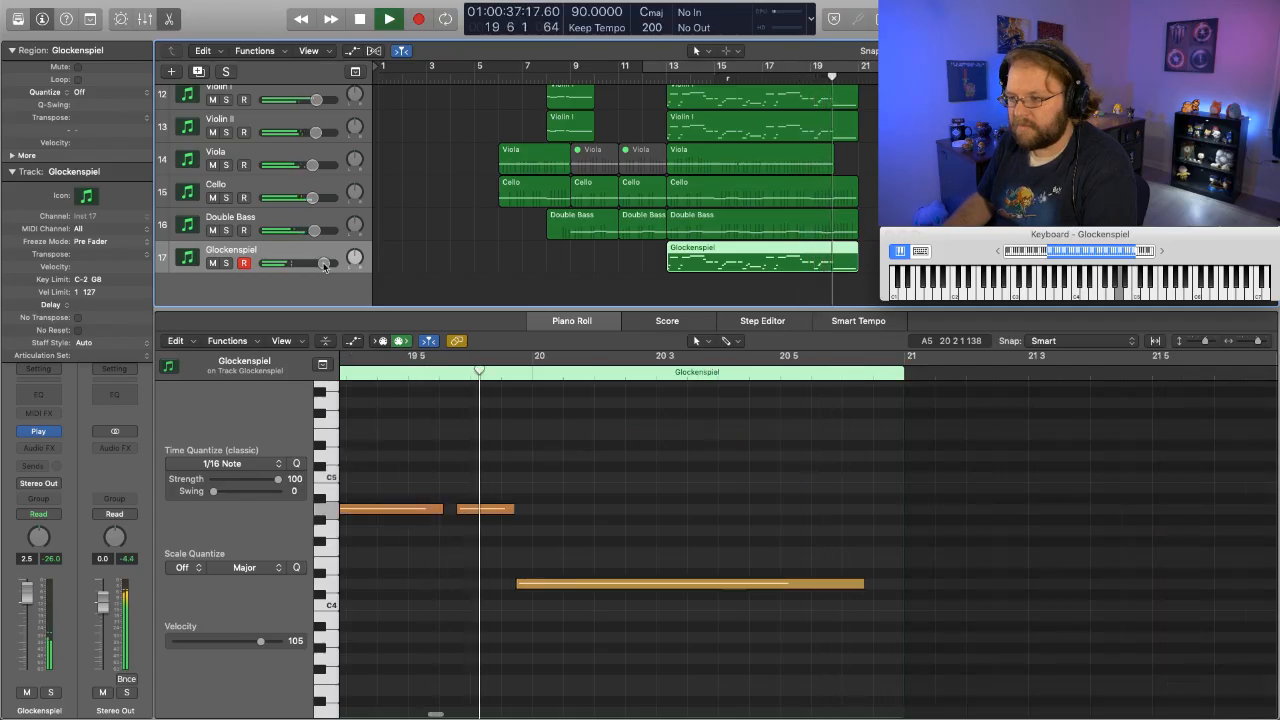
key(space)
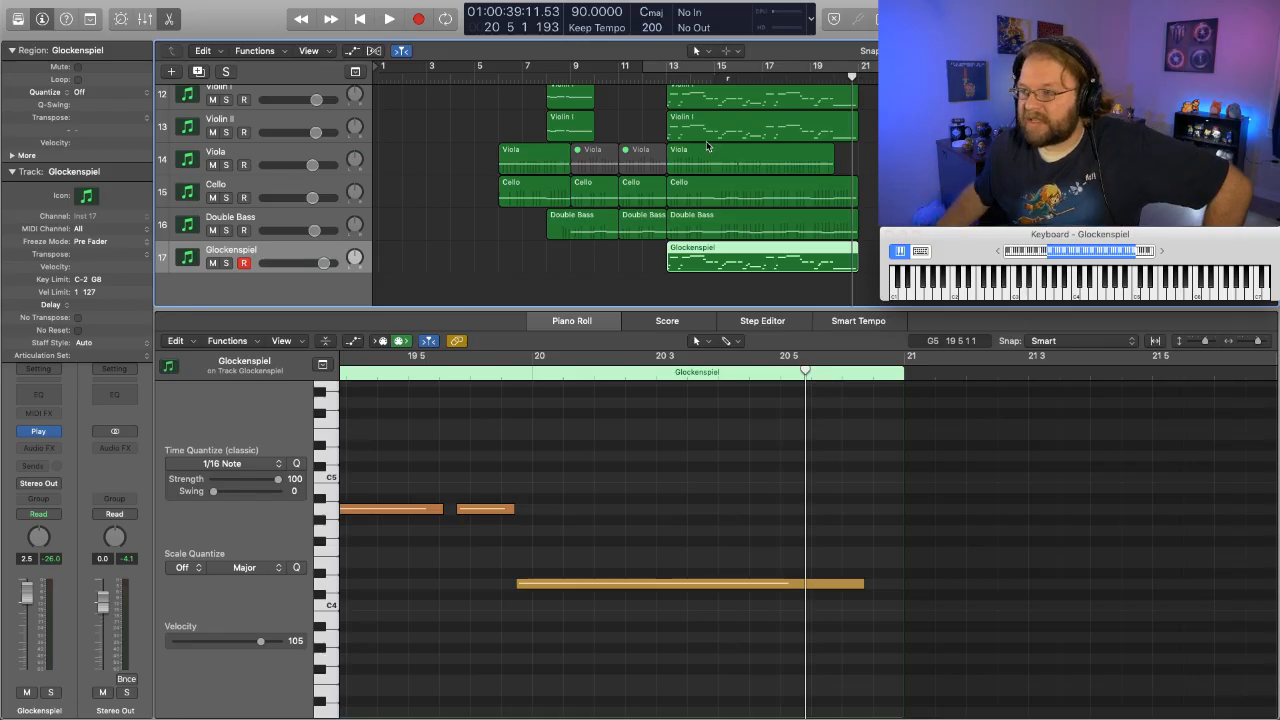
- Set the Glockenspiel volume to 1.0 dB during playback from bar 13, and compare the arrangement with the track muted and unmuted
double_click(656, 79)
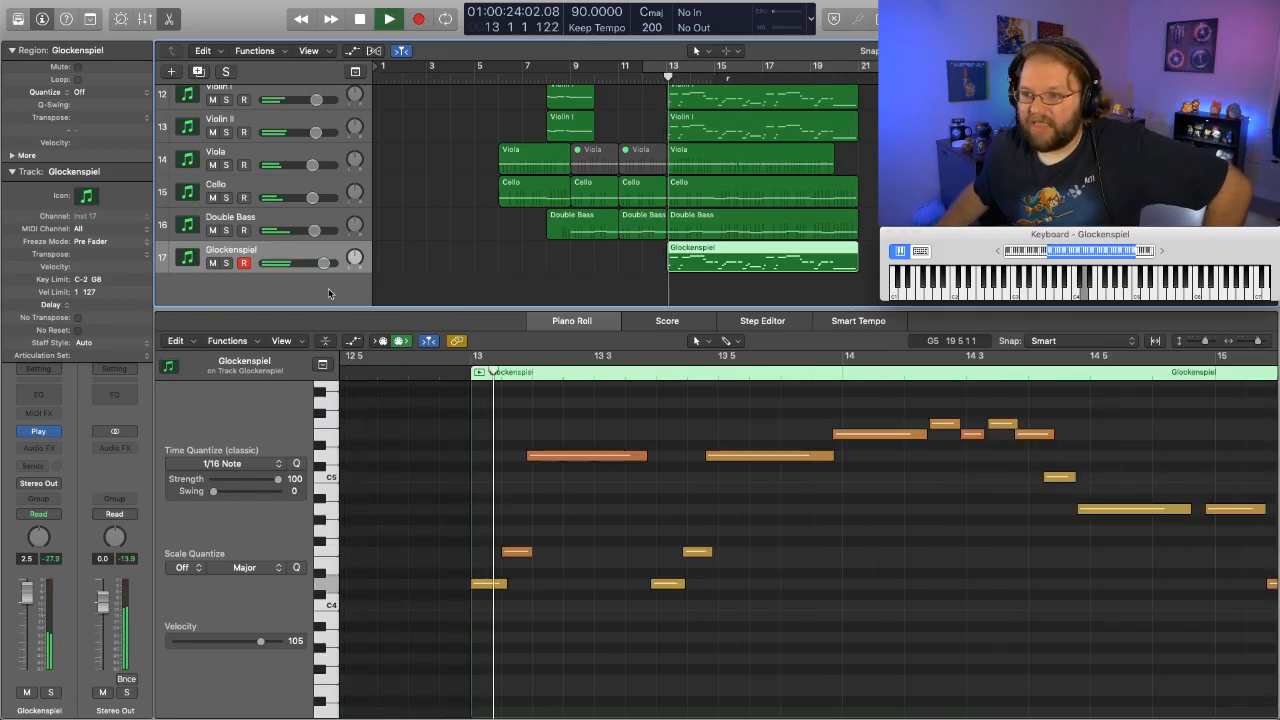
drag(324, 263, 319, 264)
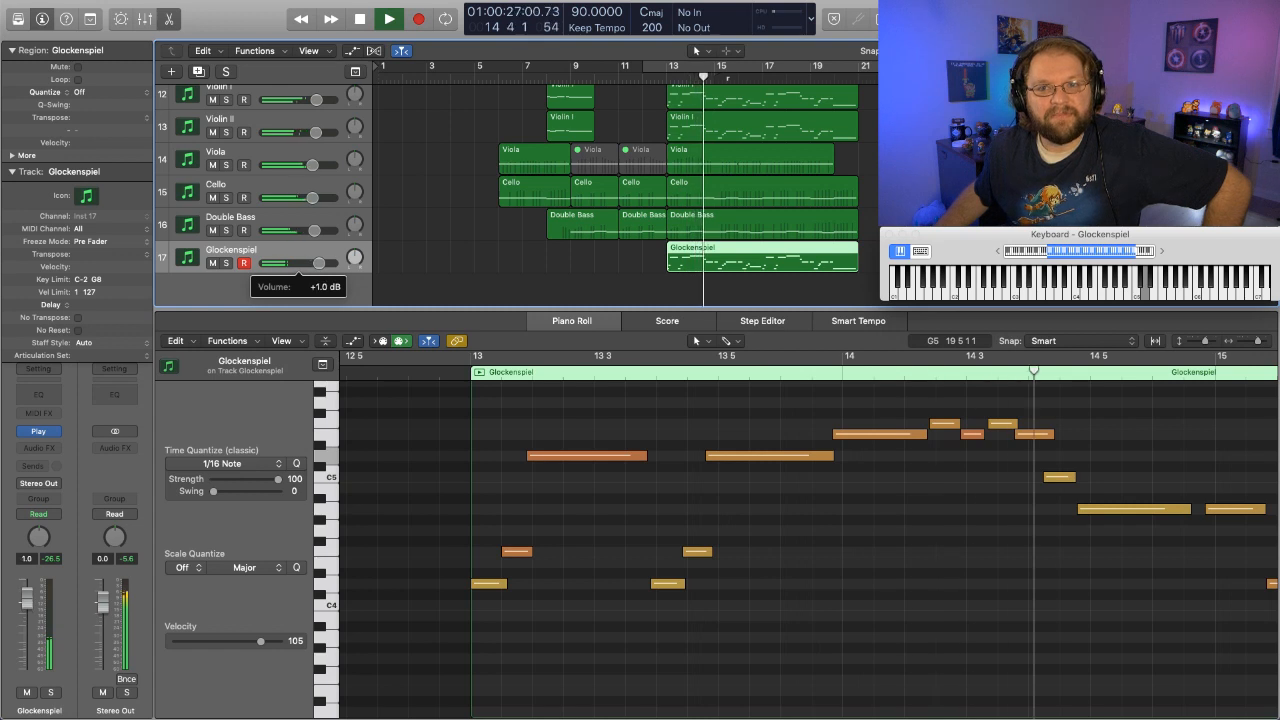
click(213, 263)
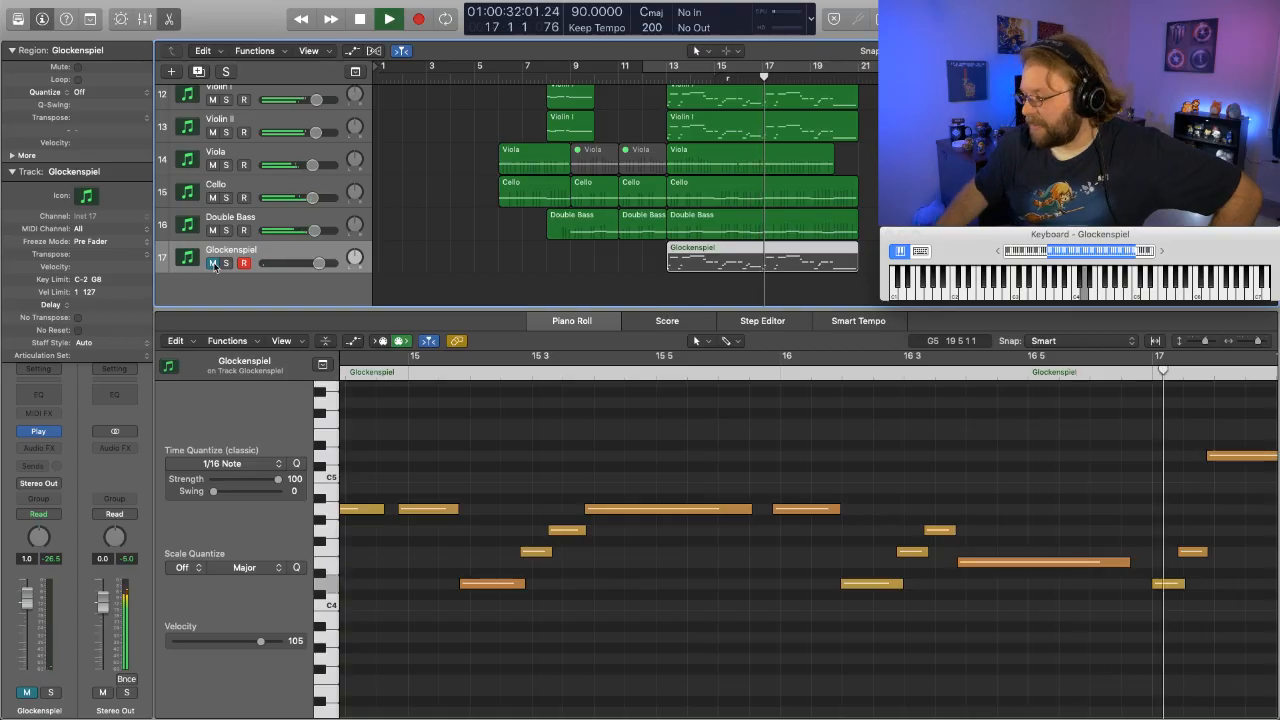
click(213, 263)
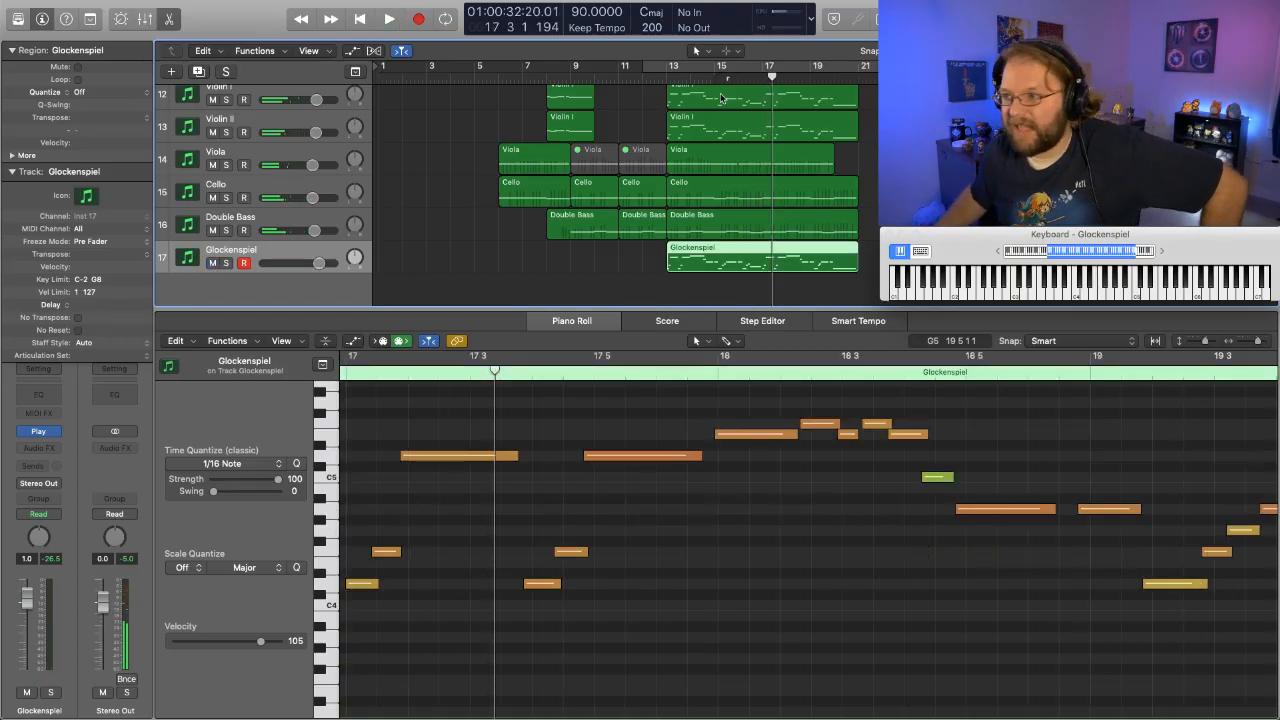
double_click(659, 79)
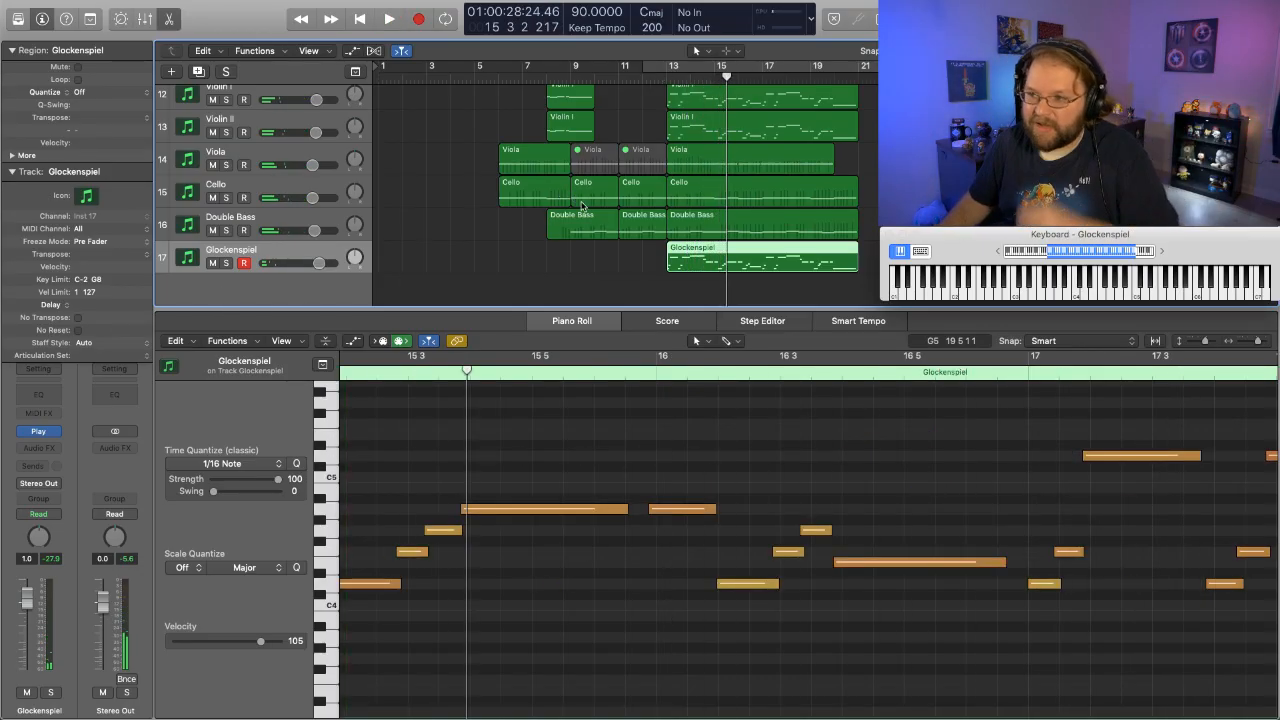
- Create a new track with duplicate settings below the Glockenspiel track
scroll(583, 207, up, 3)
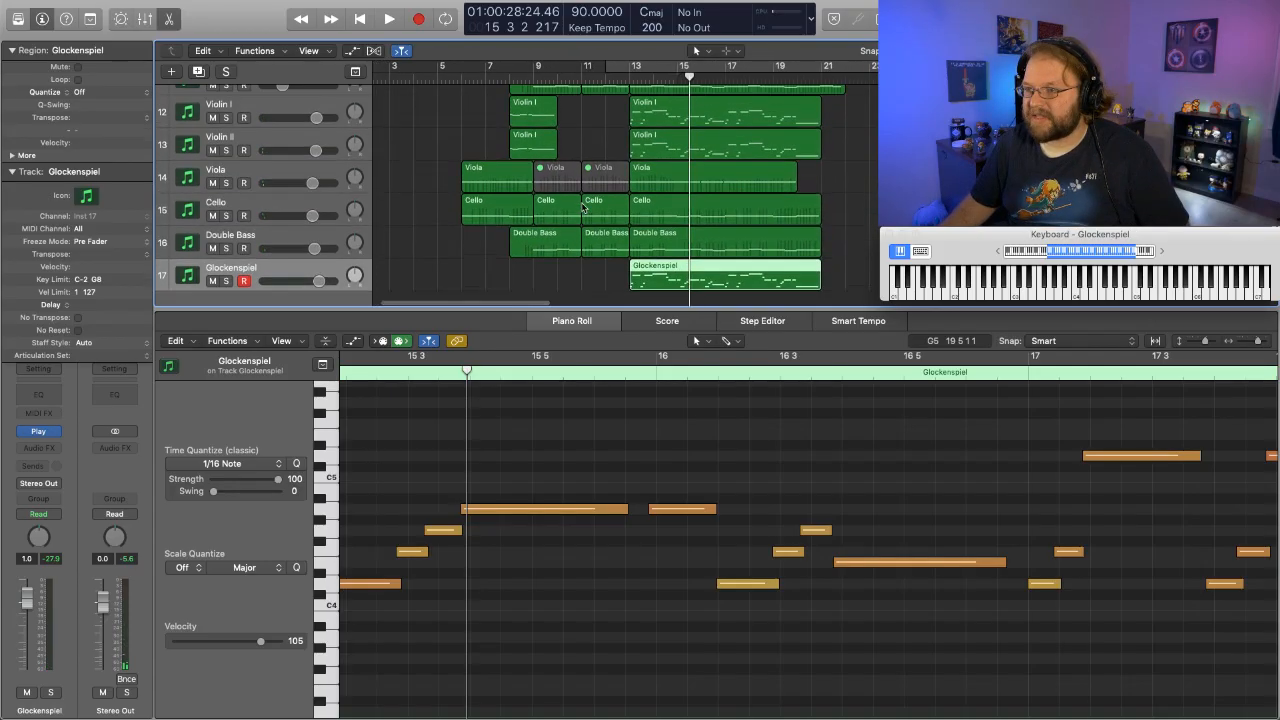
scroll(583, 207, up, 8)
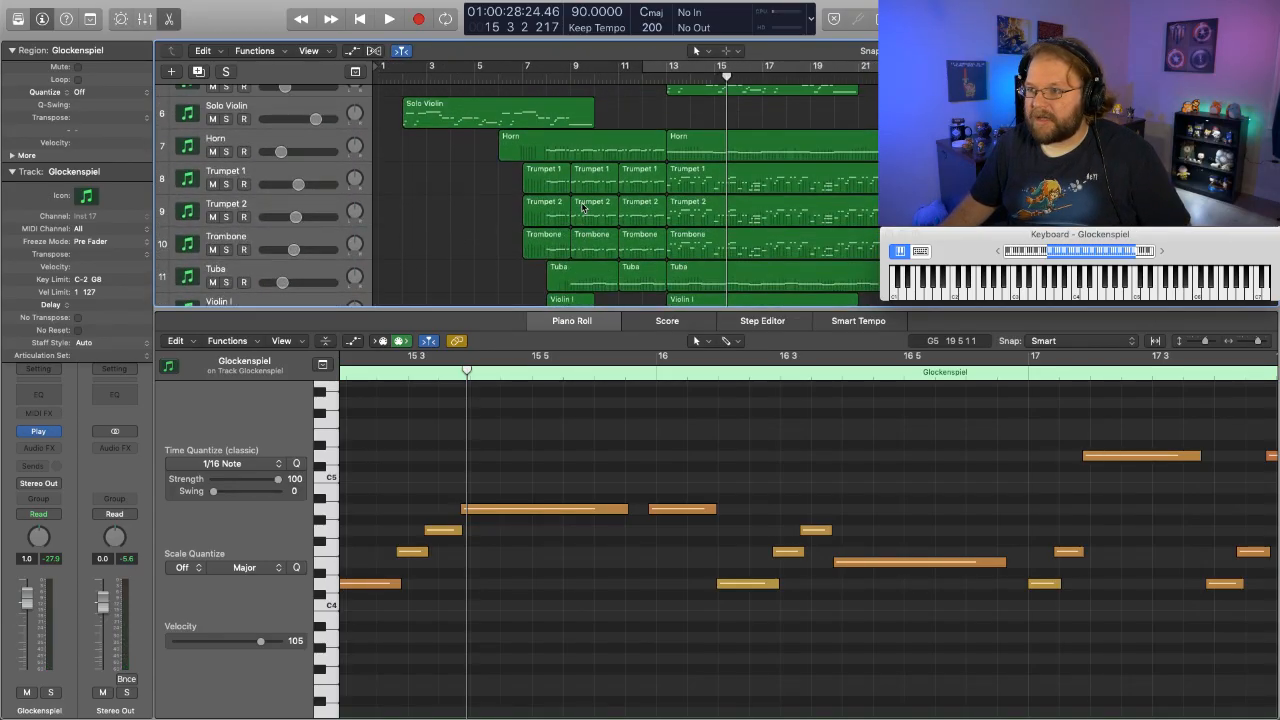
scroll(583, 207, down, 8)
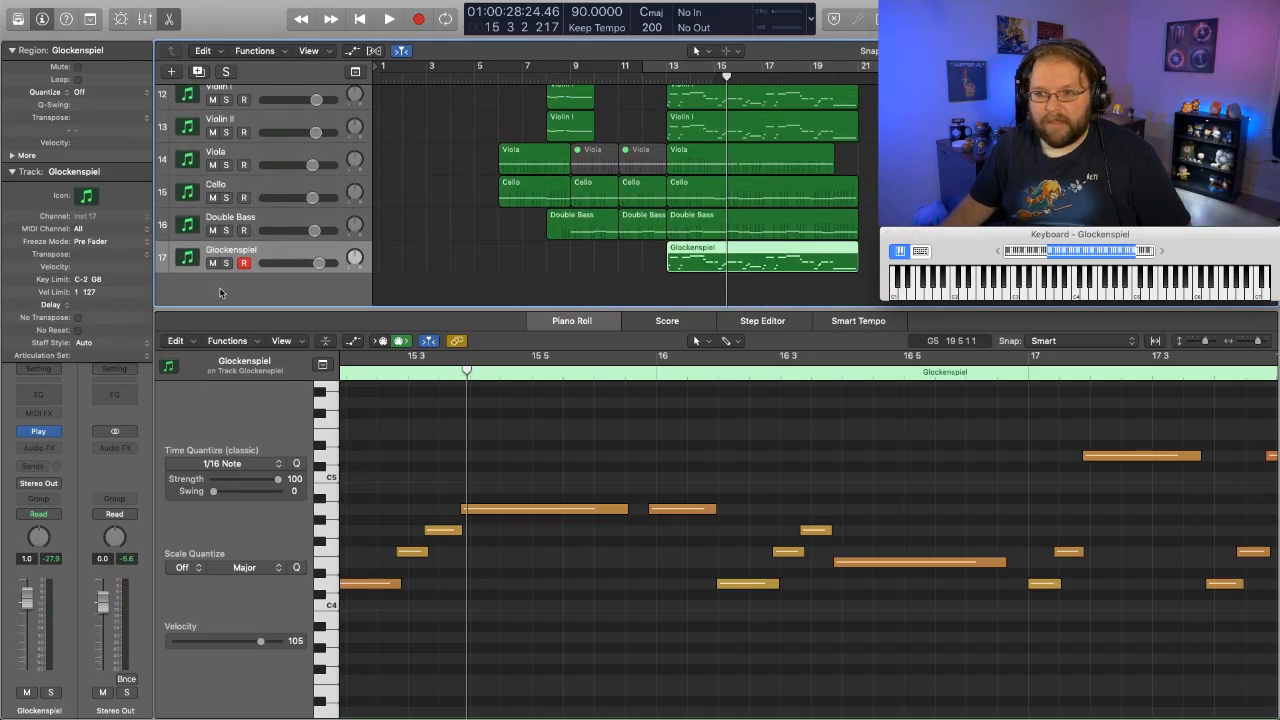
click(200, 78)
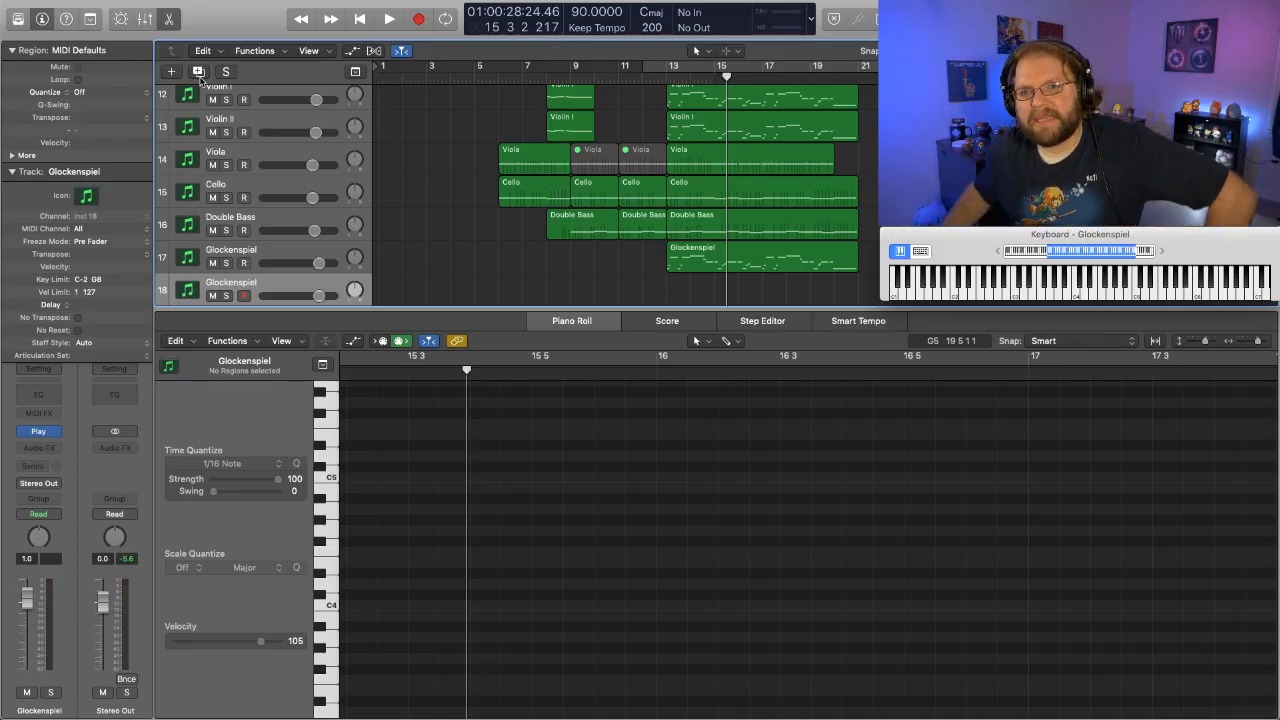
- Play the arrangement from the beginning into bar 9 and look over the existing parts
scroll(416, 233, up, 10)
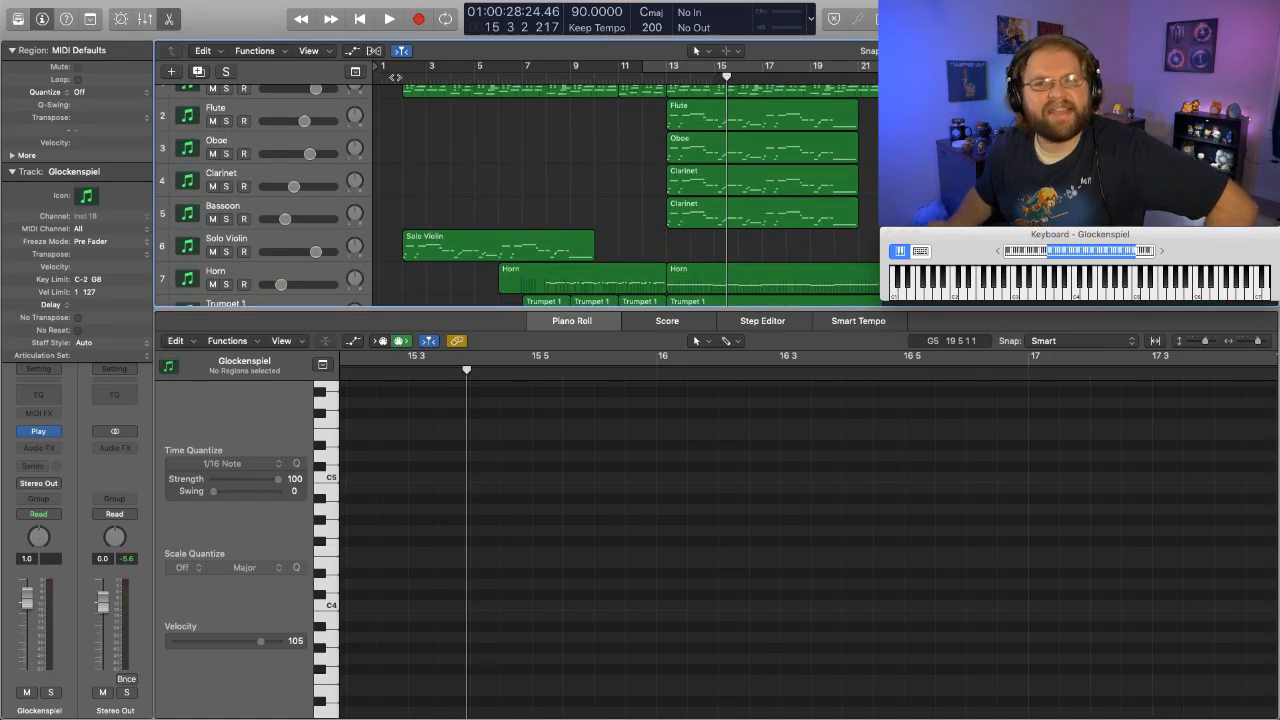
key(Return)
key(space)
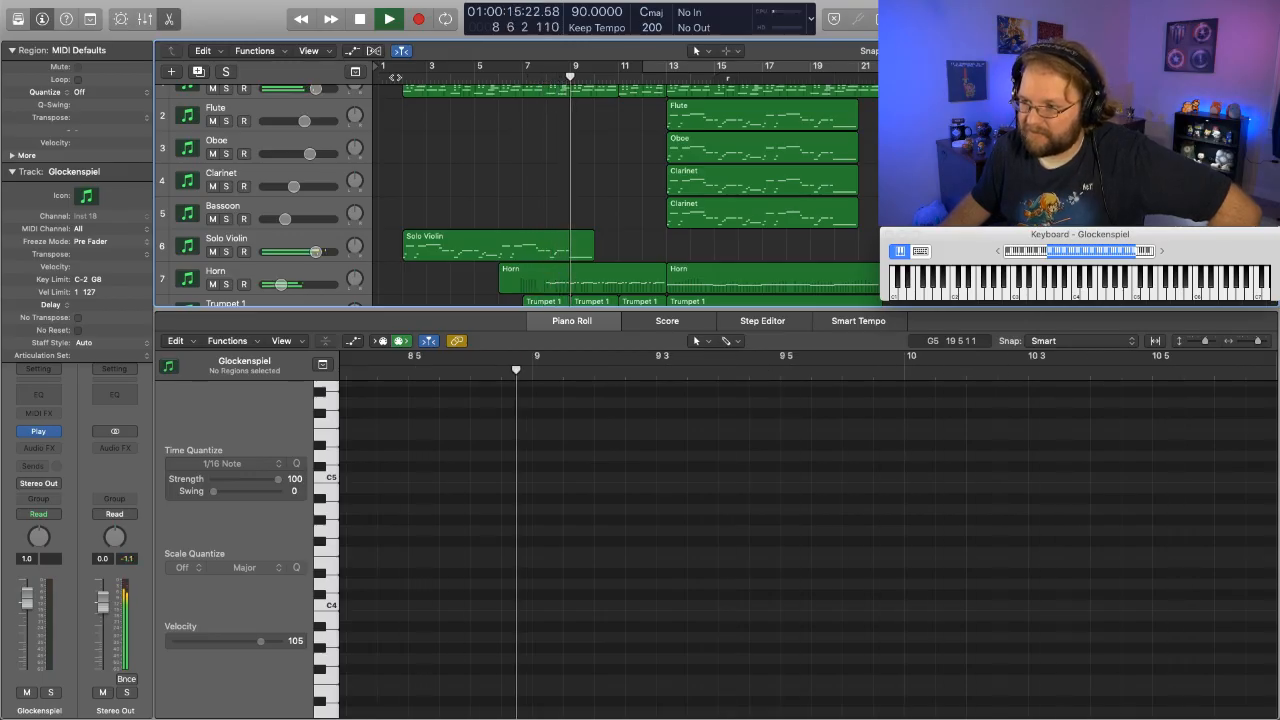
scroll(423, 518, down, 15)
scroll(423, 518, up, 20)
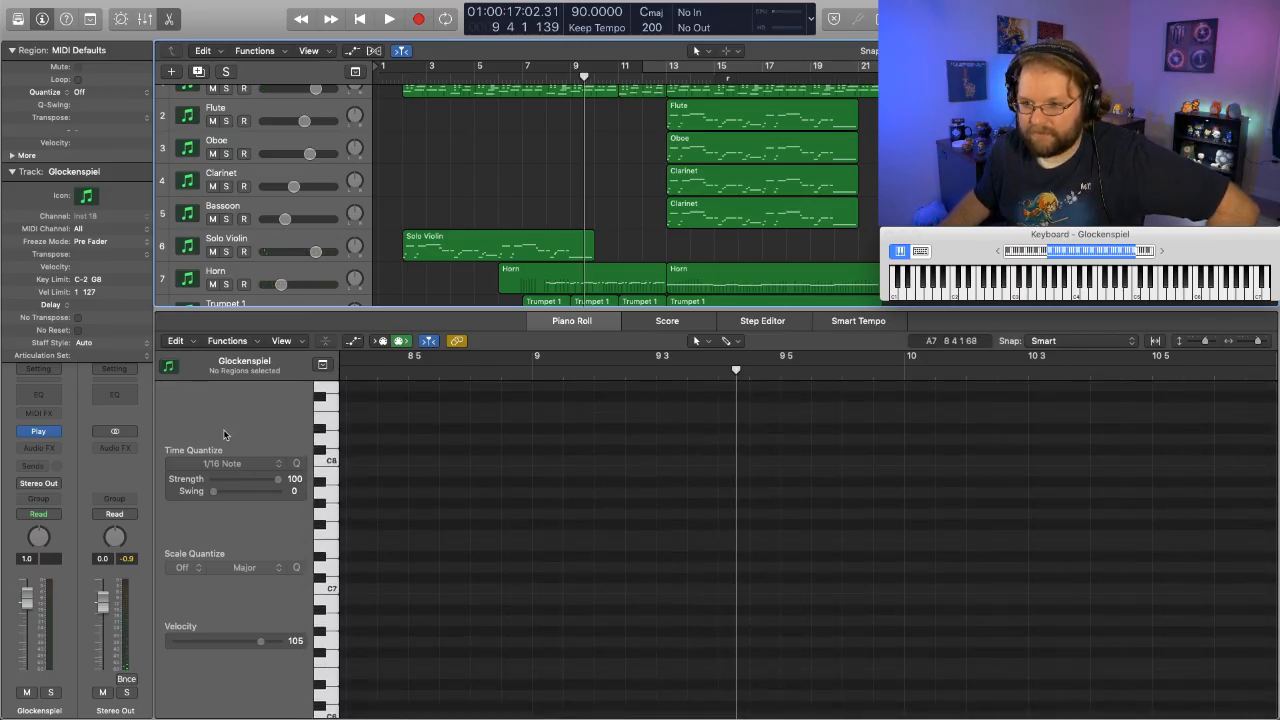
scroll(265, 278, down, 10)
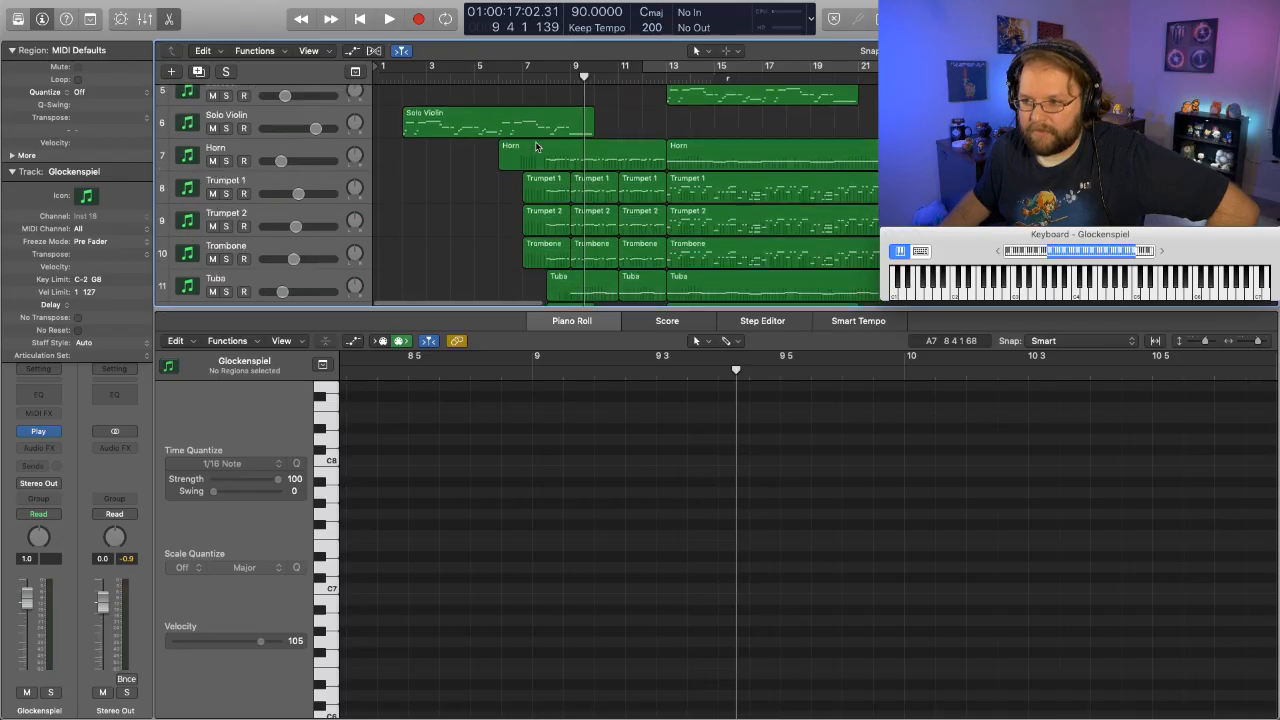
- Rename the duplicated Glockenspiel track as Snare
double_click(234, 249)
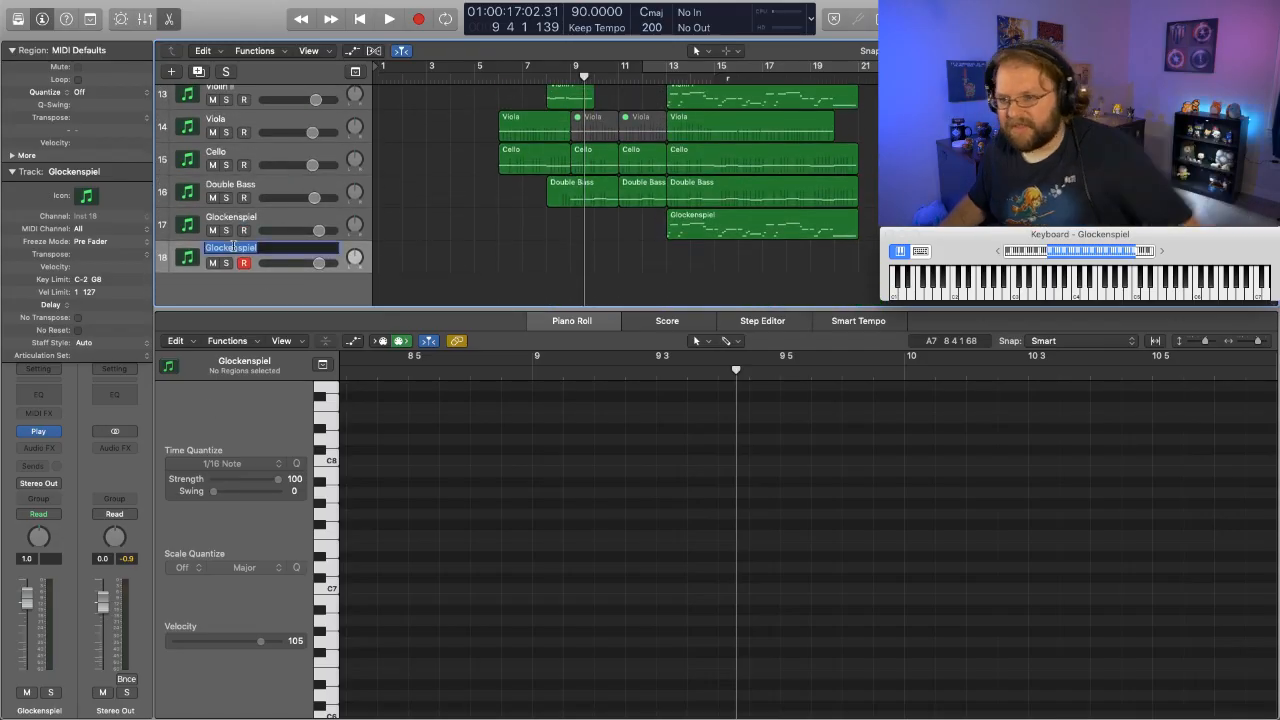
text(Snare)
key(Return)
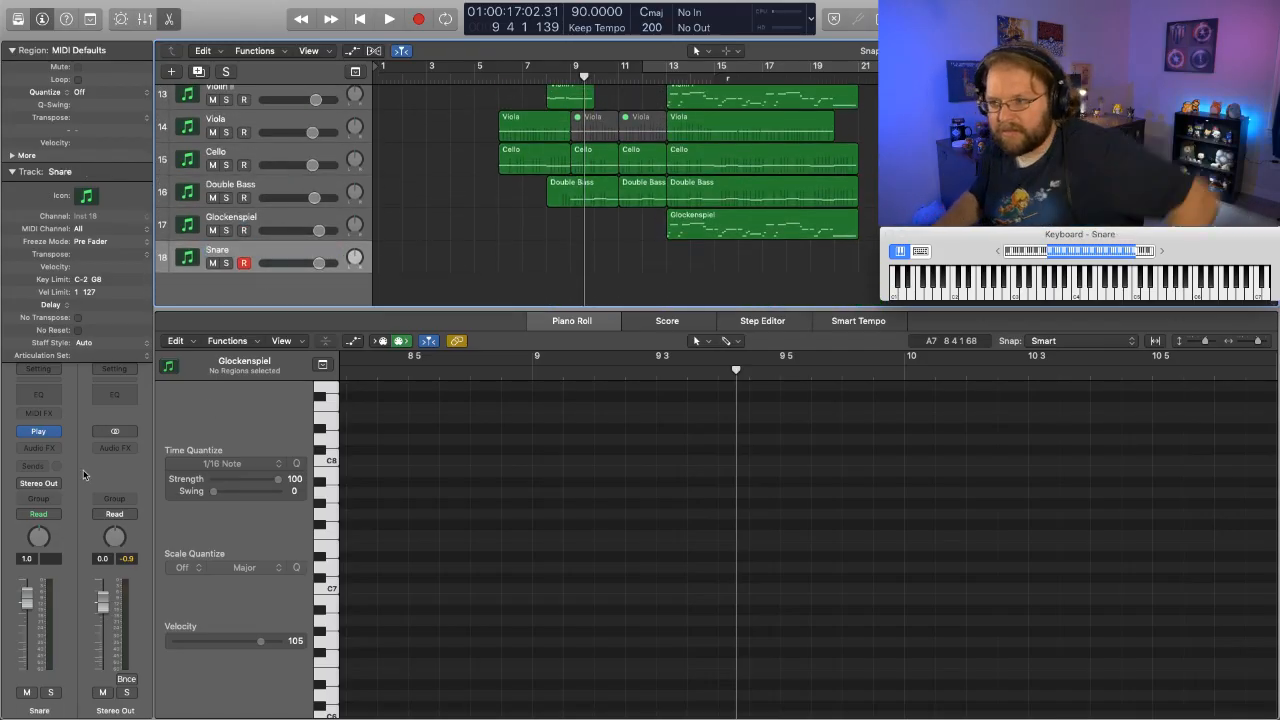
- Load the 6in x 14in Pearl Philharmonic Snare from the Drums folder into the Snare track's instrument, and set the track volume to -2.5 dB
click(39, 433)
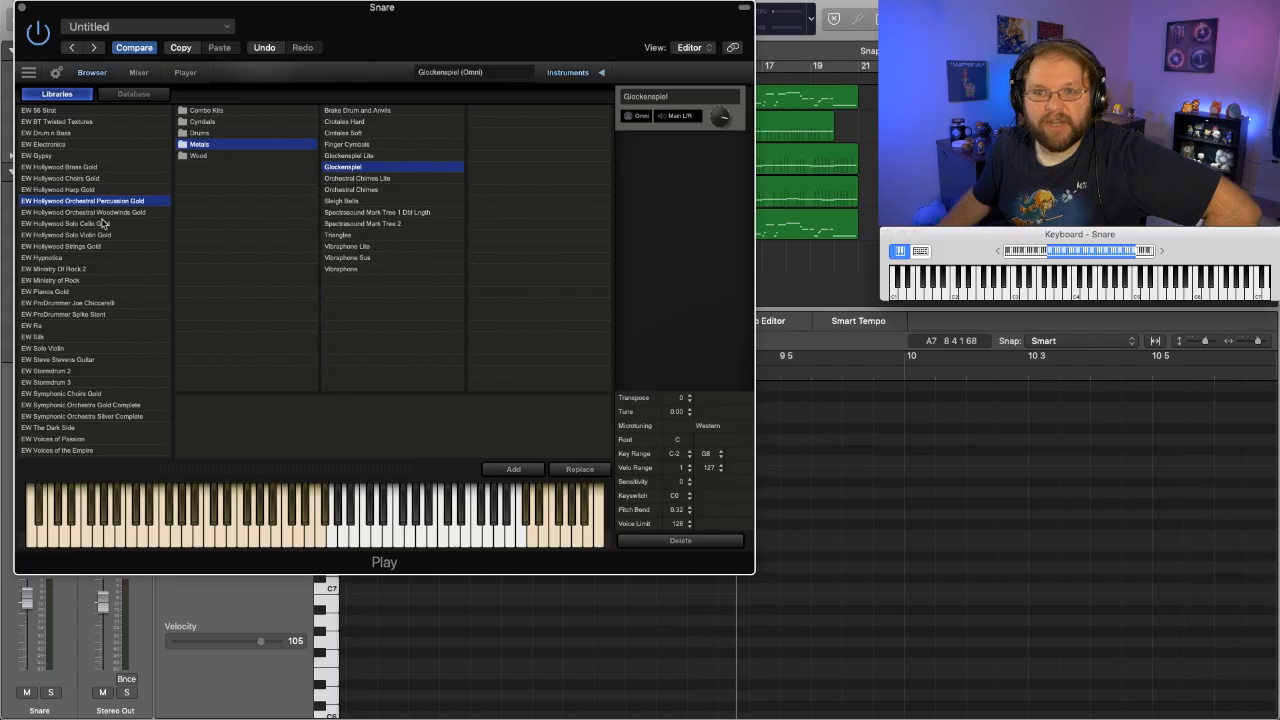
click(202, 133)
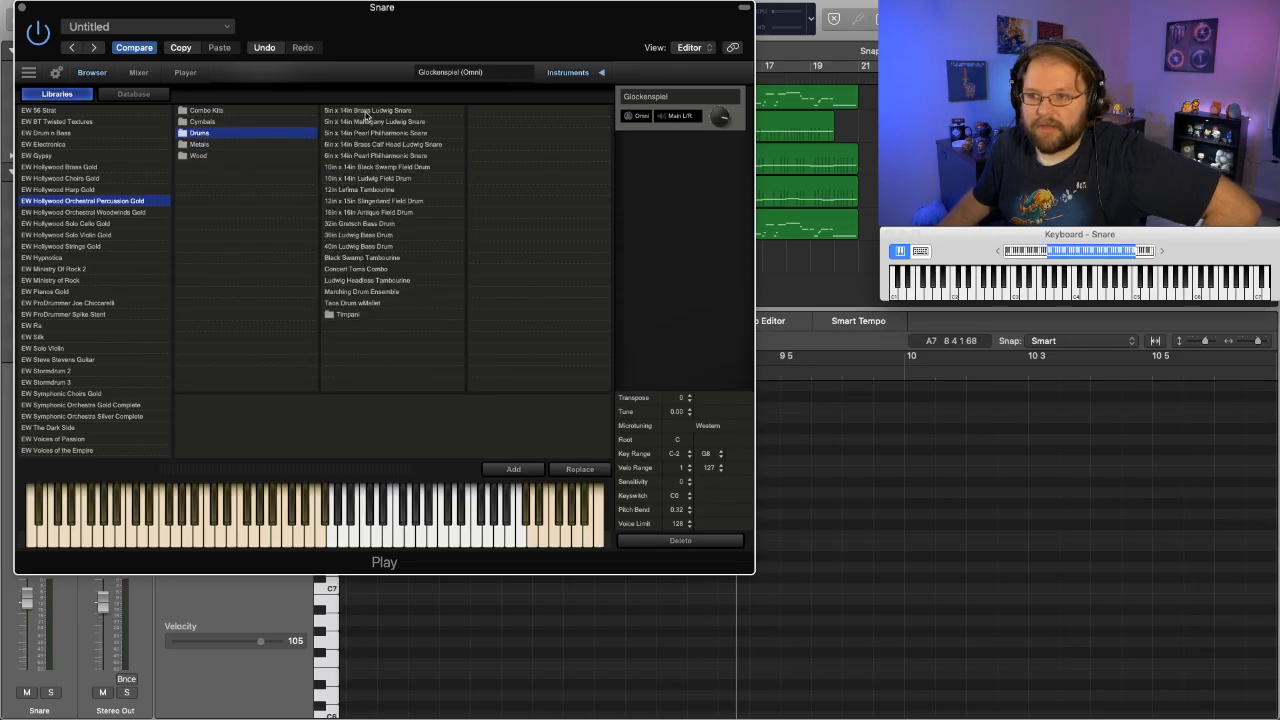
click(395, 157)
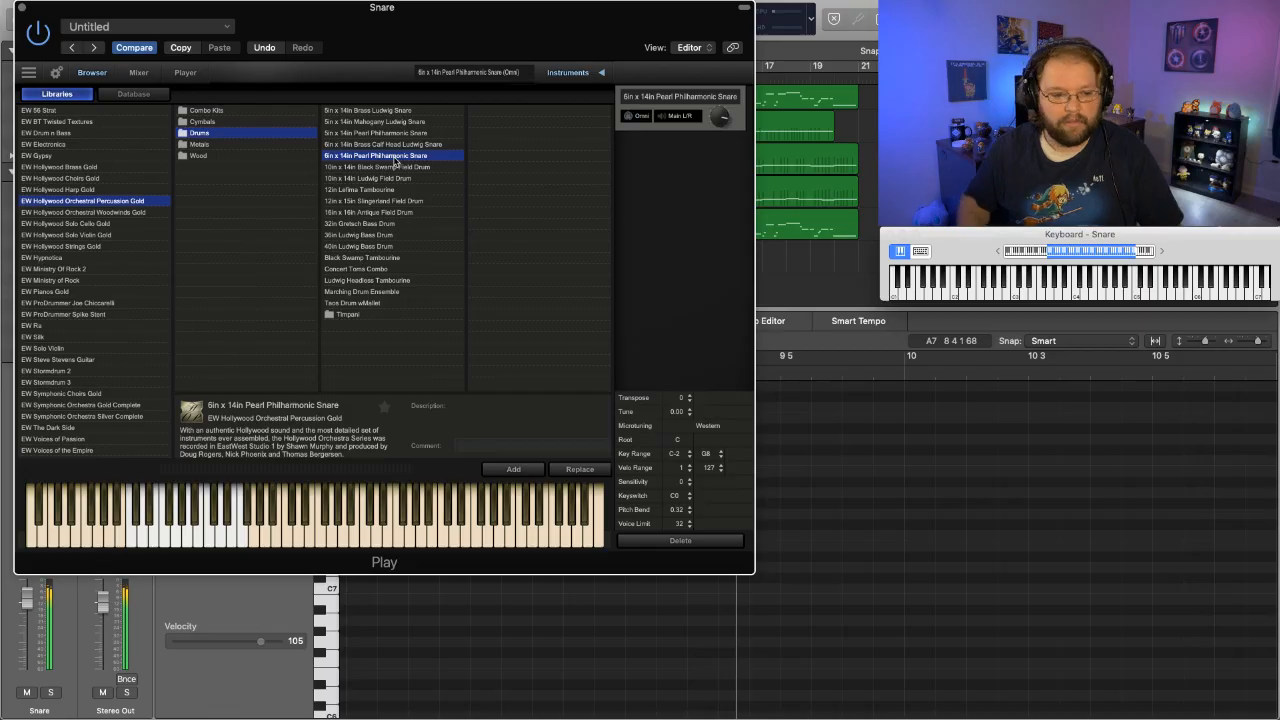
click(23, 9)
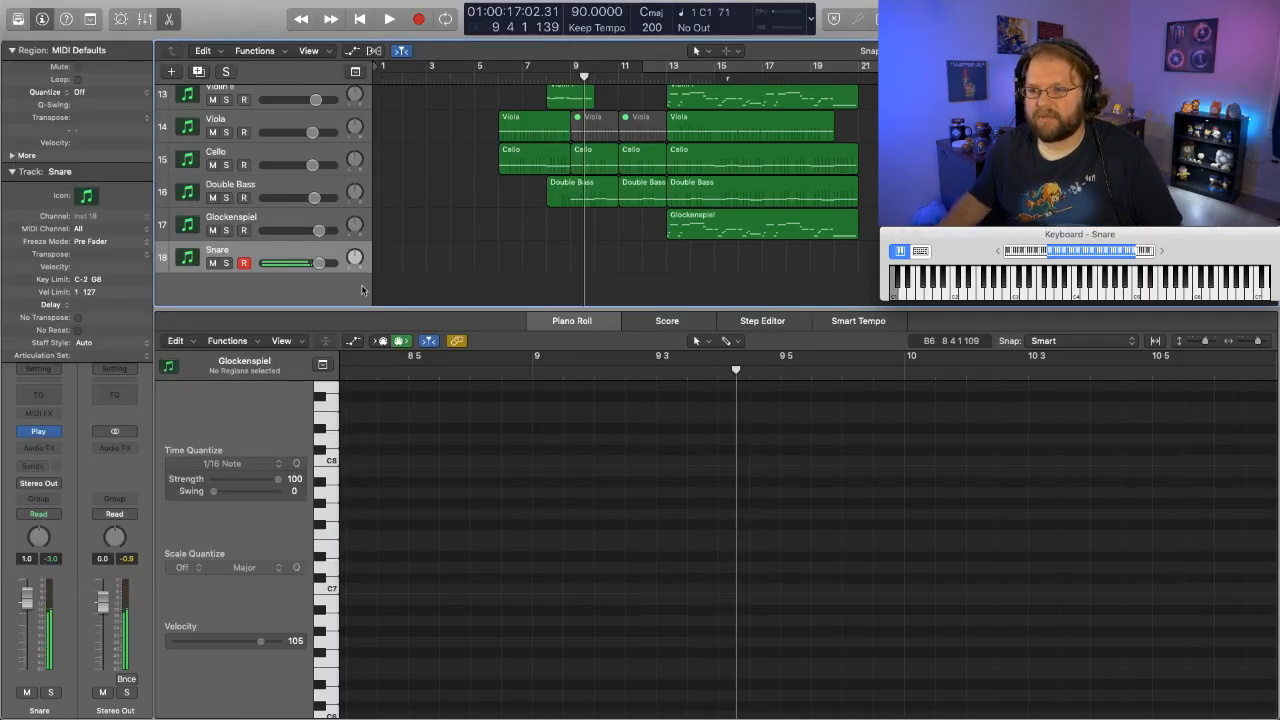
drag(316, 265, 295, 265)
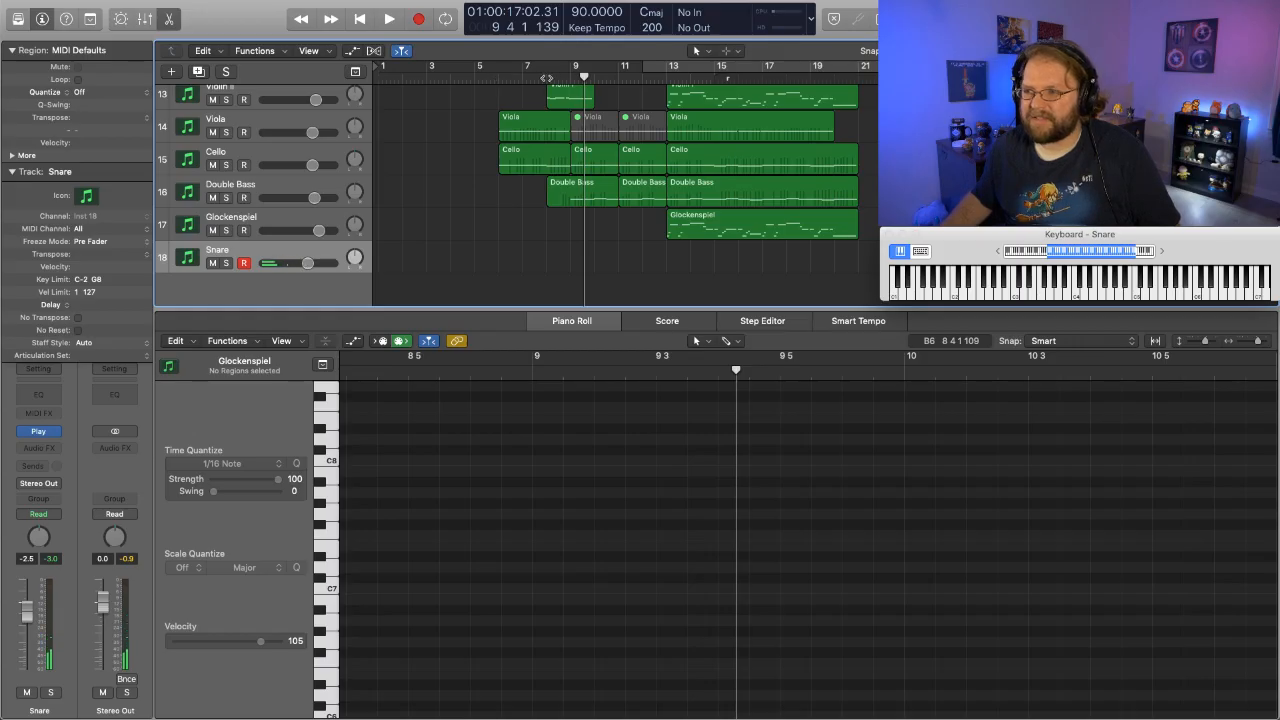
- Play the arrangement from around bar 8 into bar 13, and replay it from the beginning to plan the snare part
key(space)
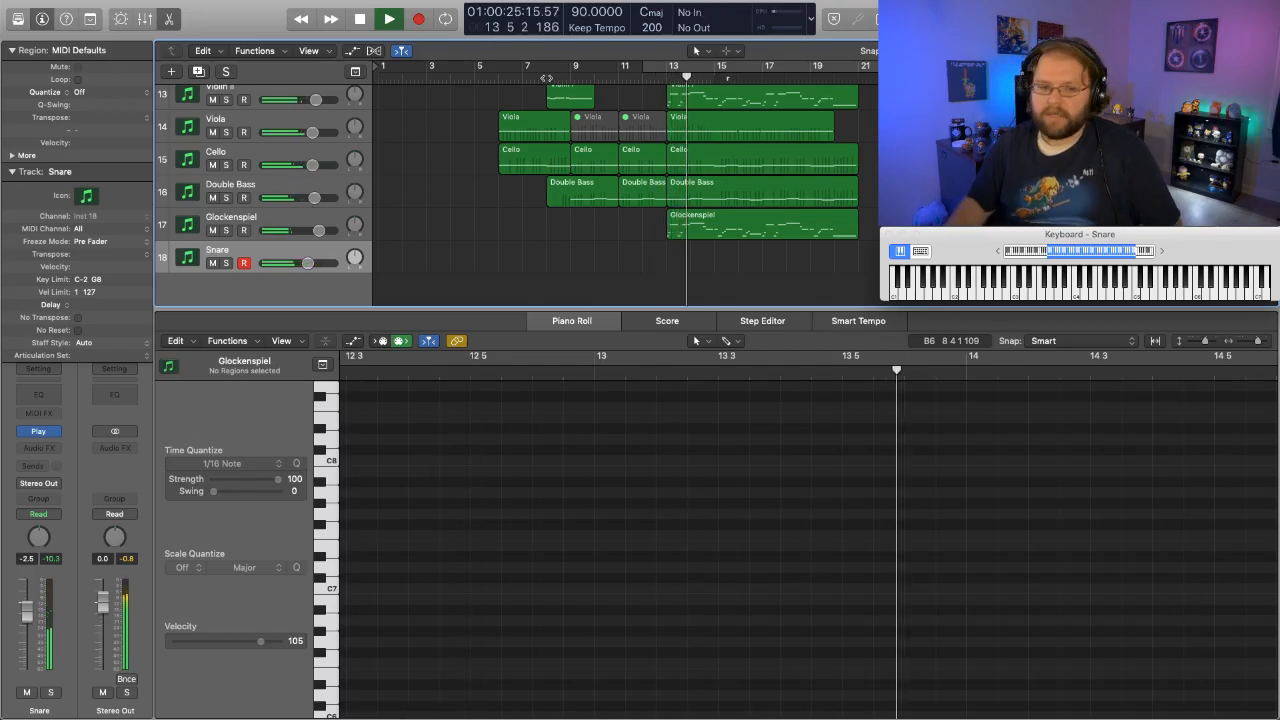
key(space)
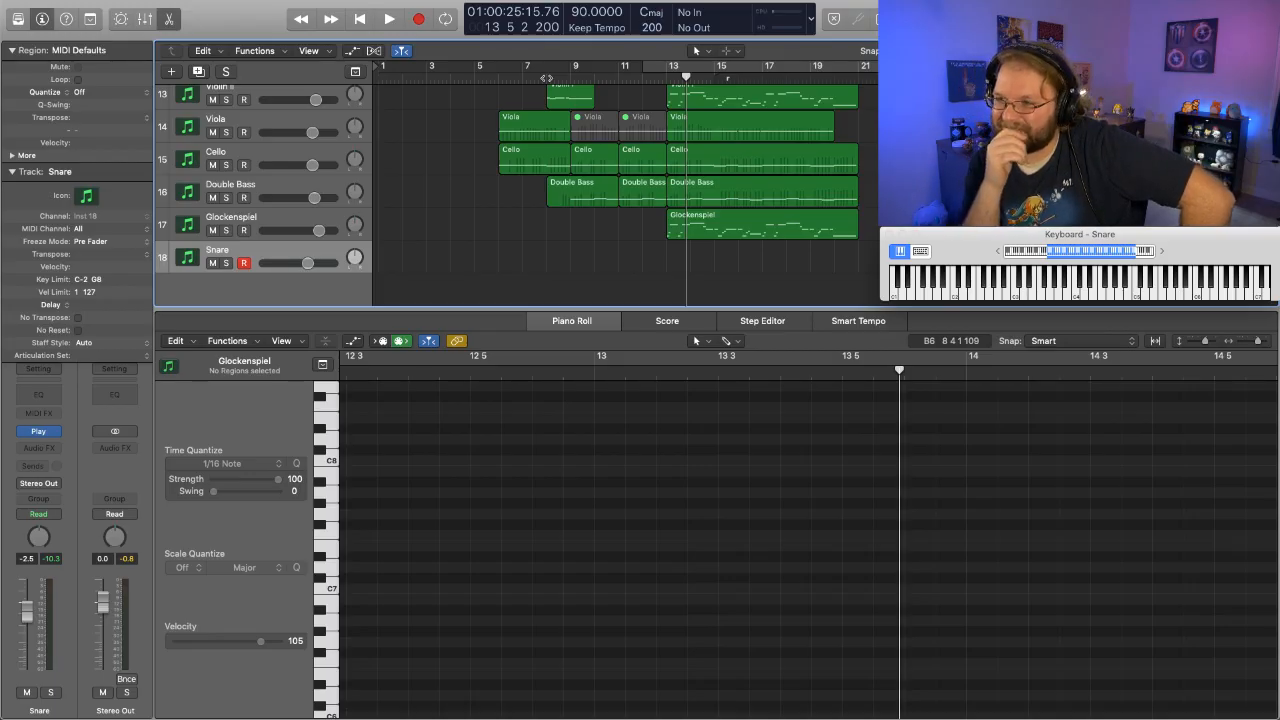
scroll(557, 200, up, 10)
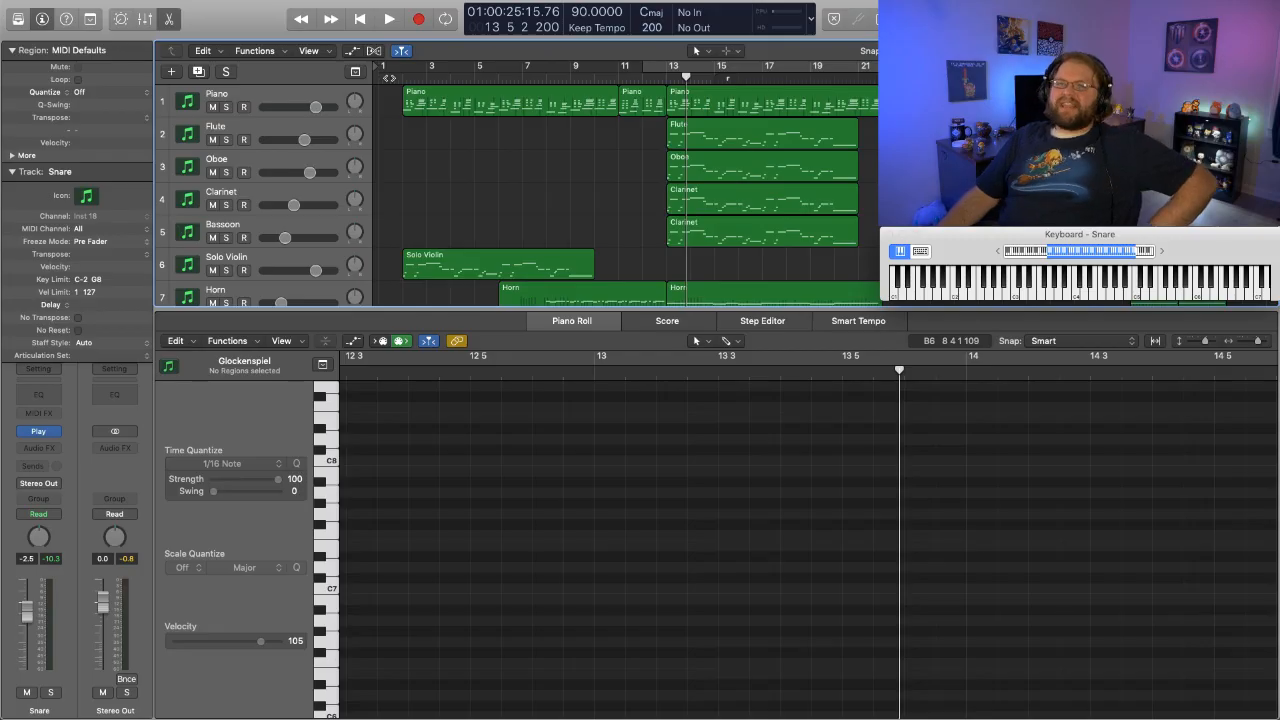
key(Return)
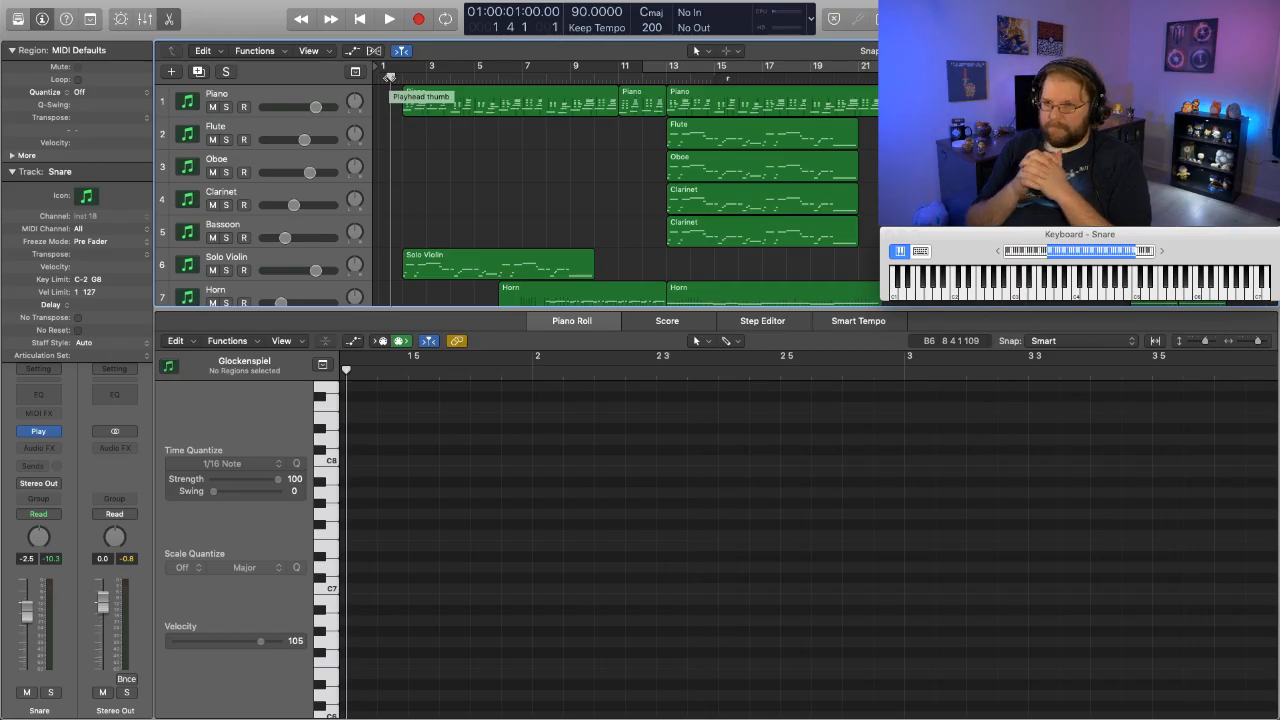
key(space)
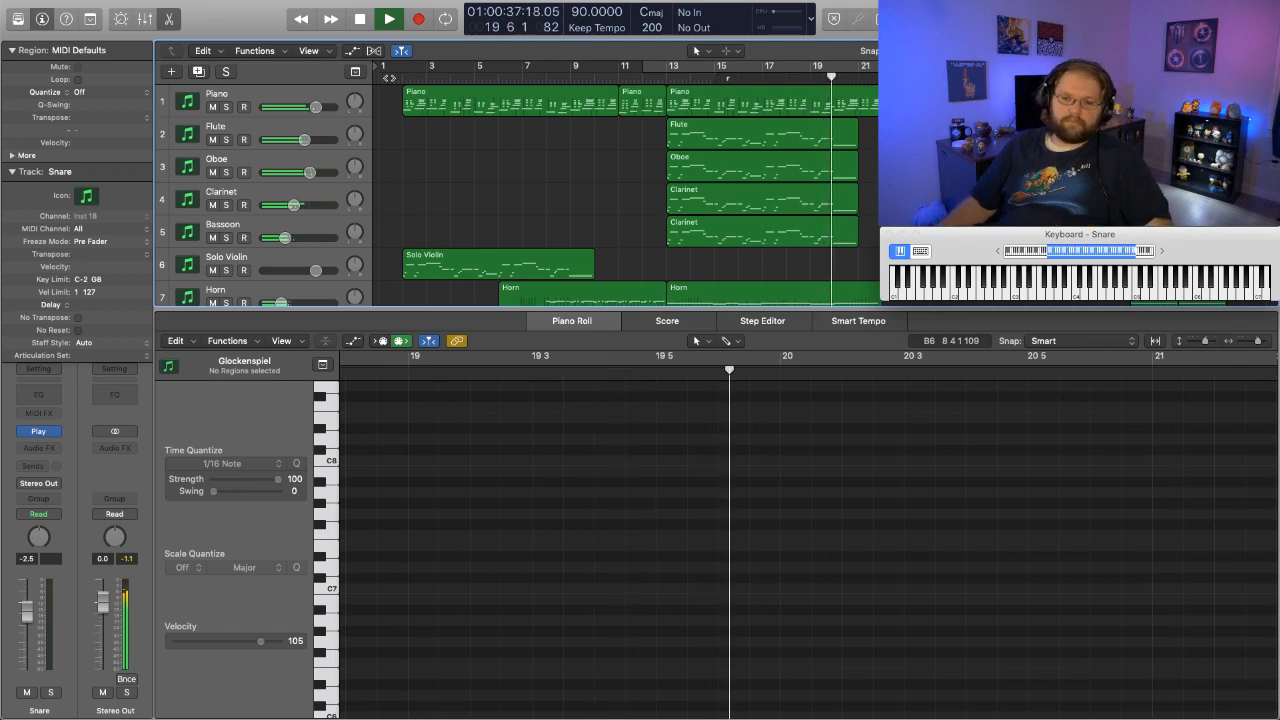
- Stop playback and duplicate the Snare track as a new track named Bass Drum
key(space)
scroll(318, 295, down, 10)
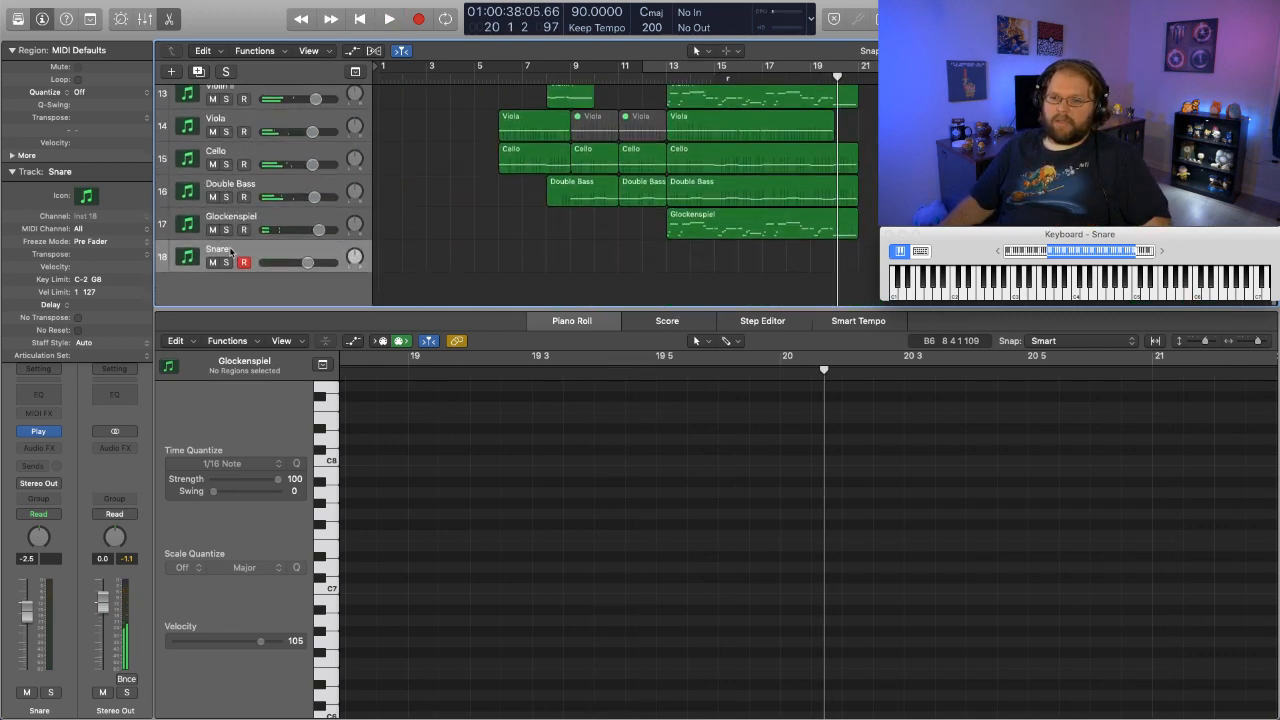
click(204, 72)
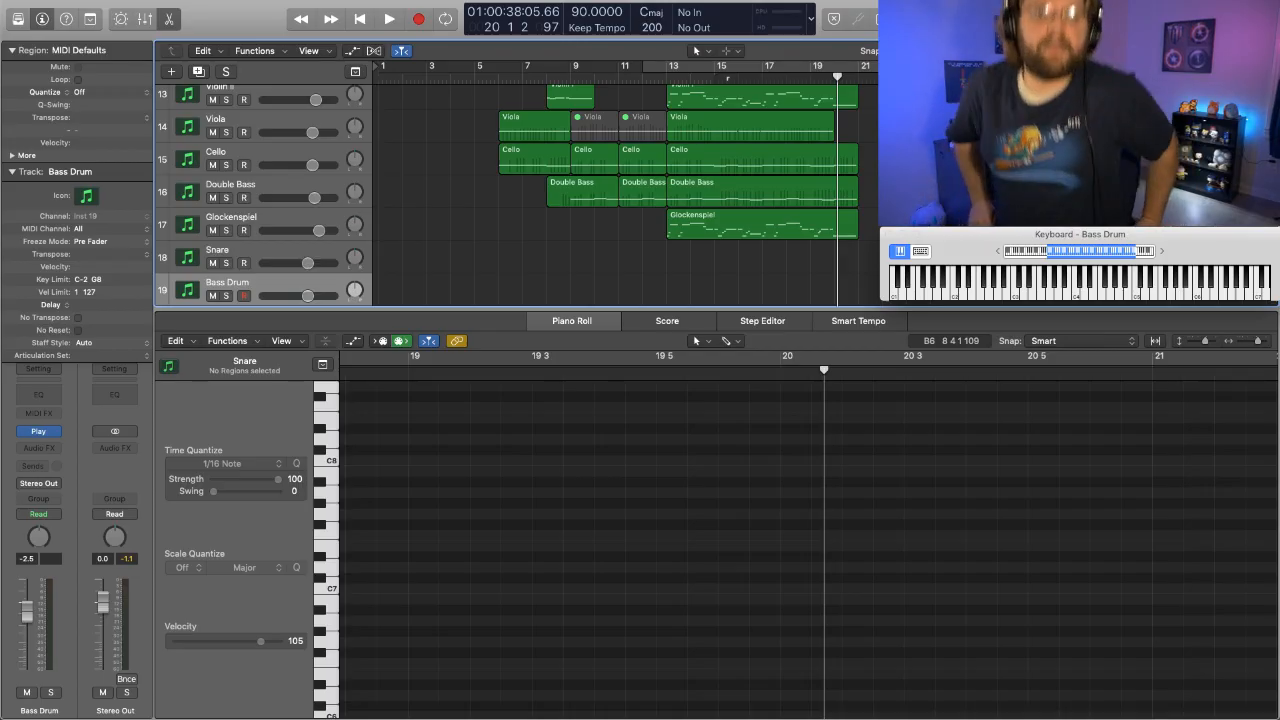
- Load the 36in Ludwig Bass Drum from the Drums folder into the Bass Drum track's instrument
click(40, 432)
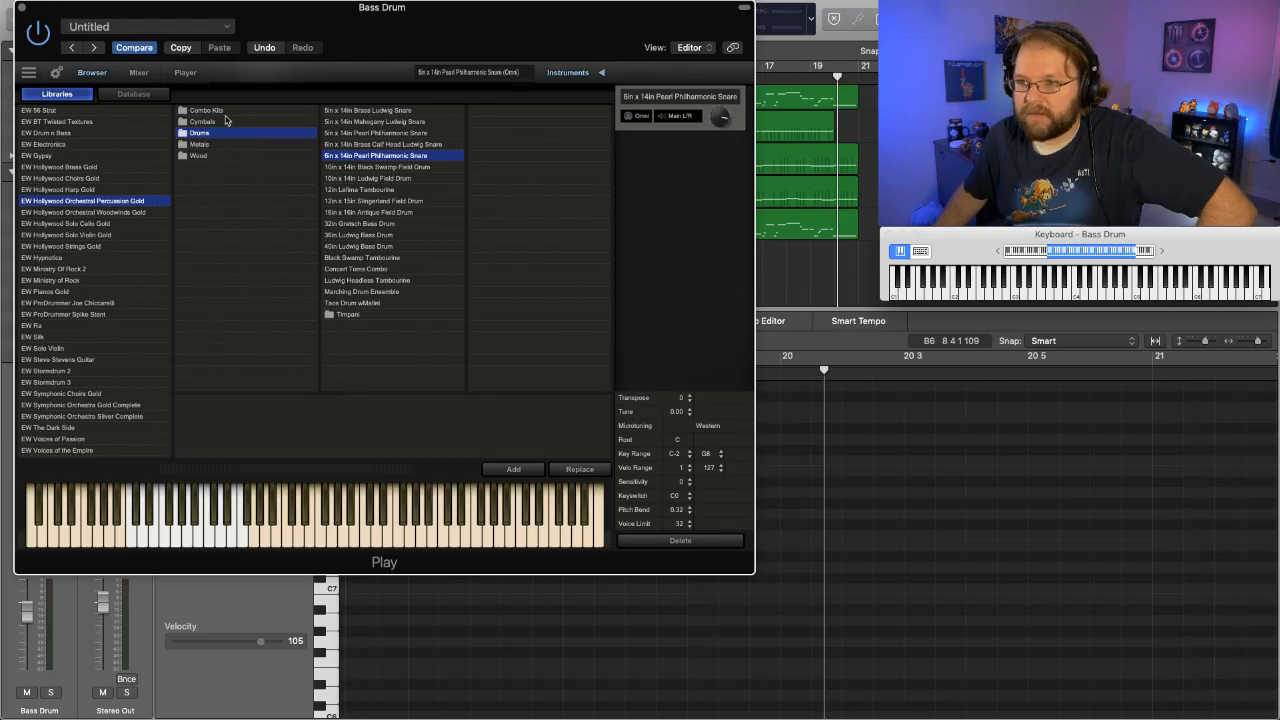
click(364, 235)
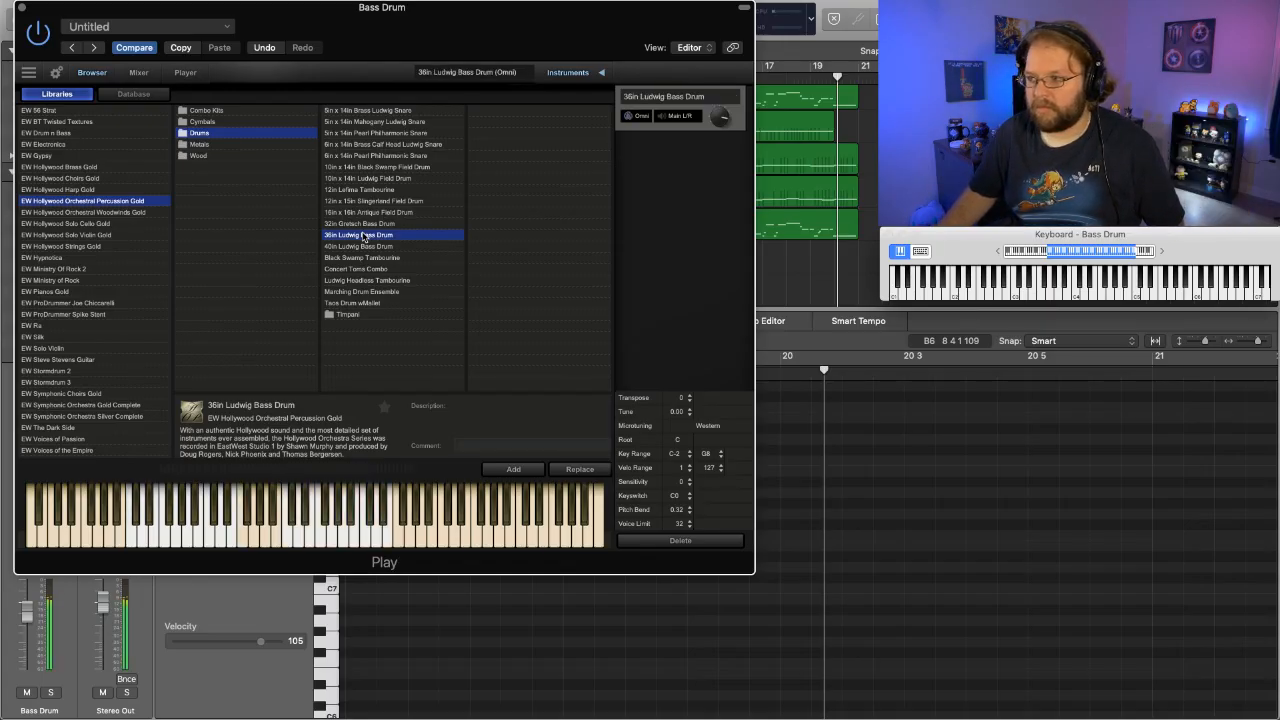
click(22, 9)
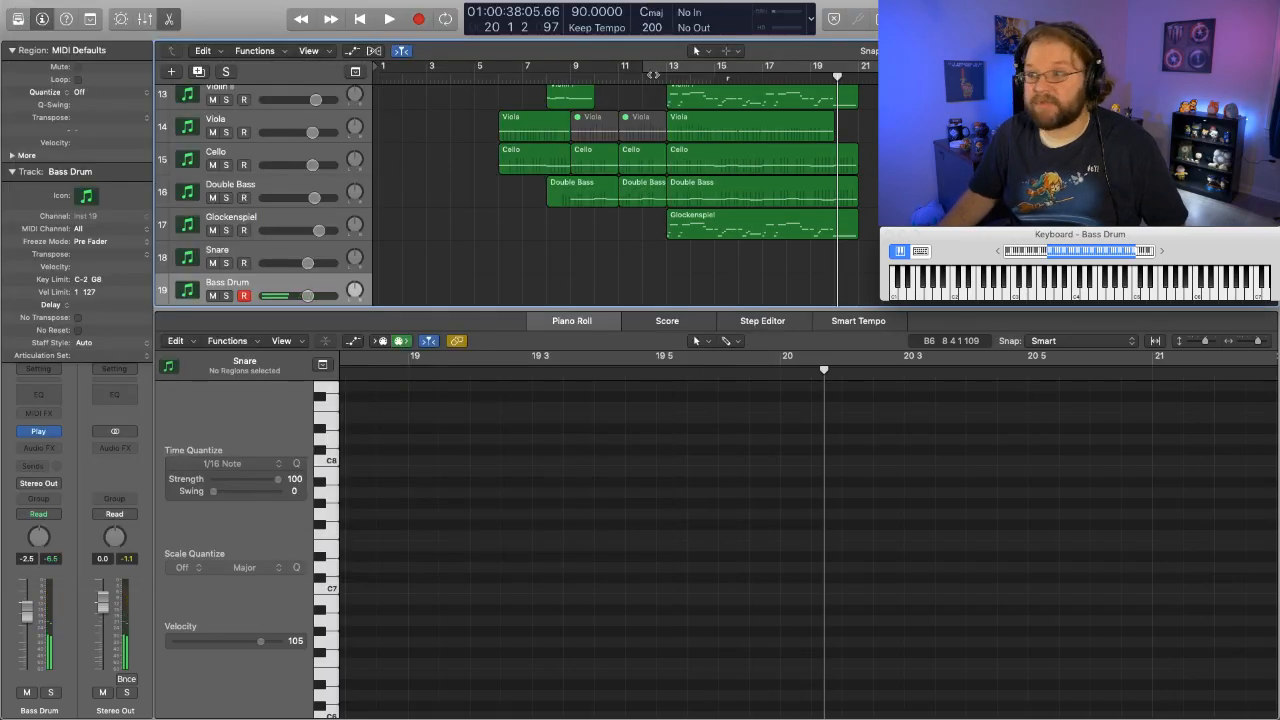
click(595, 80)
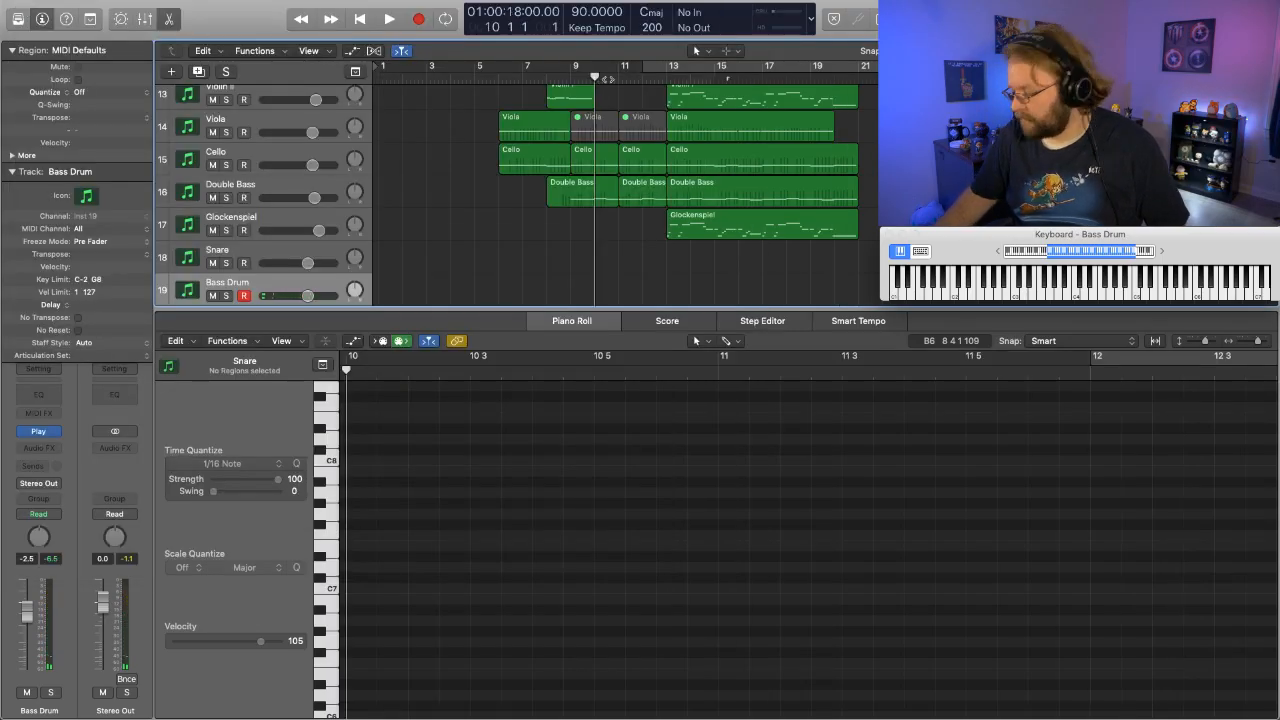
key(space)
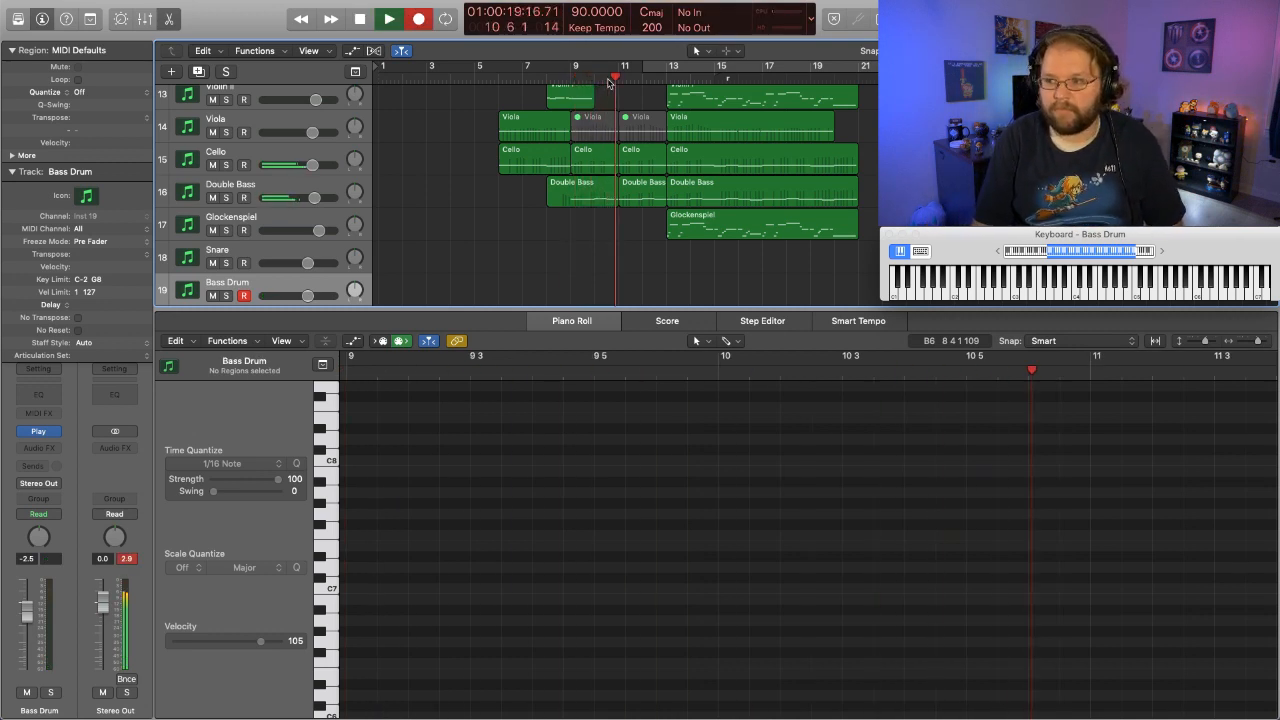
key(space)
scroll(535, 80, up, 1)
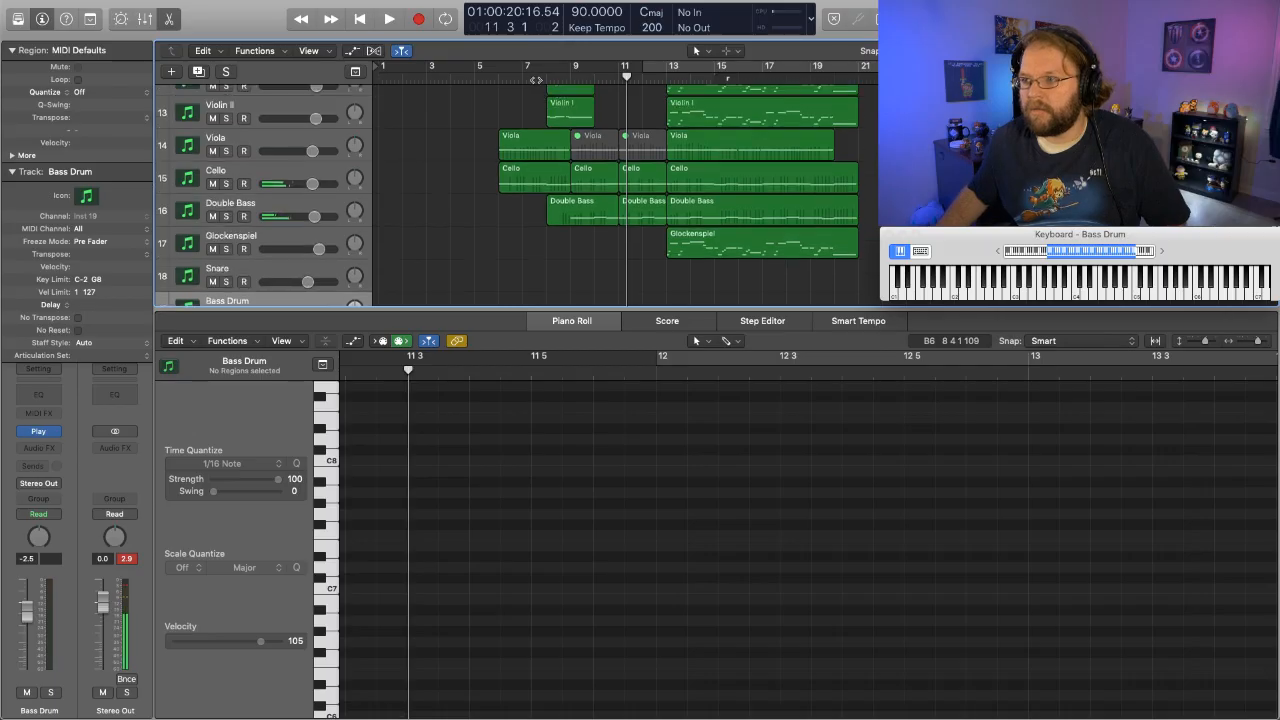
scroll(535, 79, up, 6)
- Record a bass drum part with a recurring two-note pattern from bar 9 through bar 21, starting the take ahead of it in bar 6
click(510, 76)
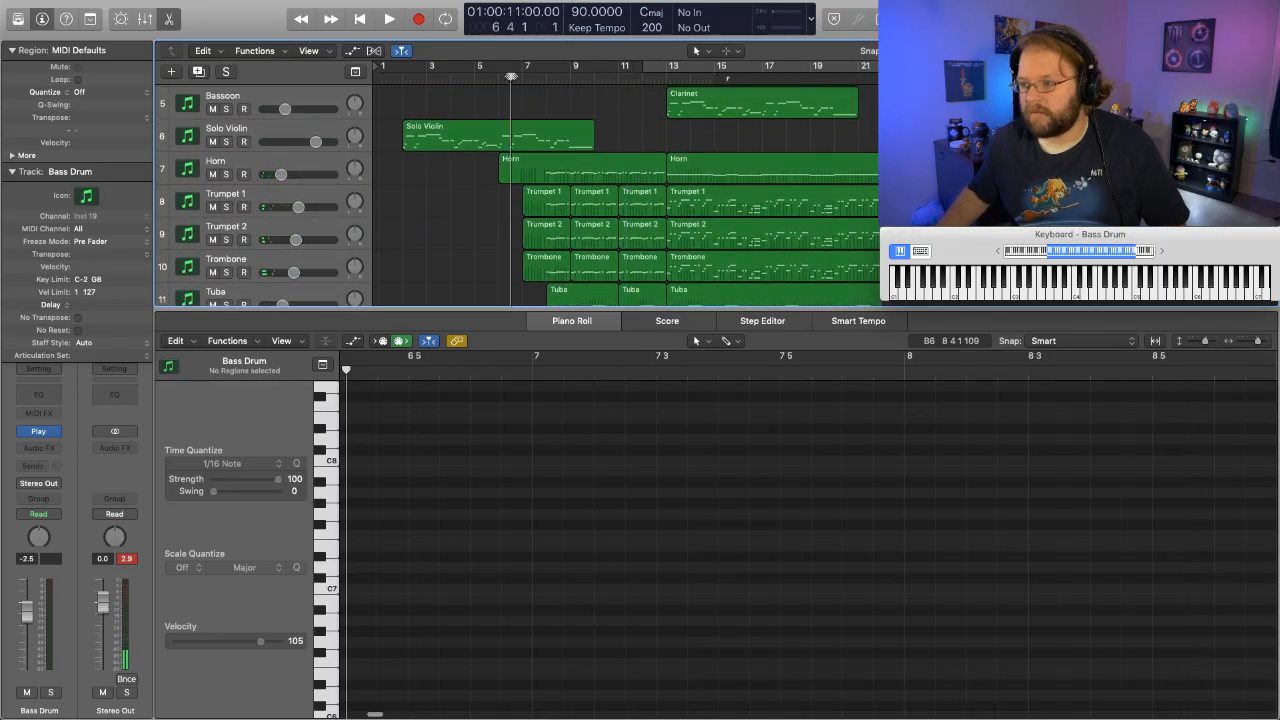
key(r)
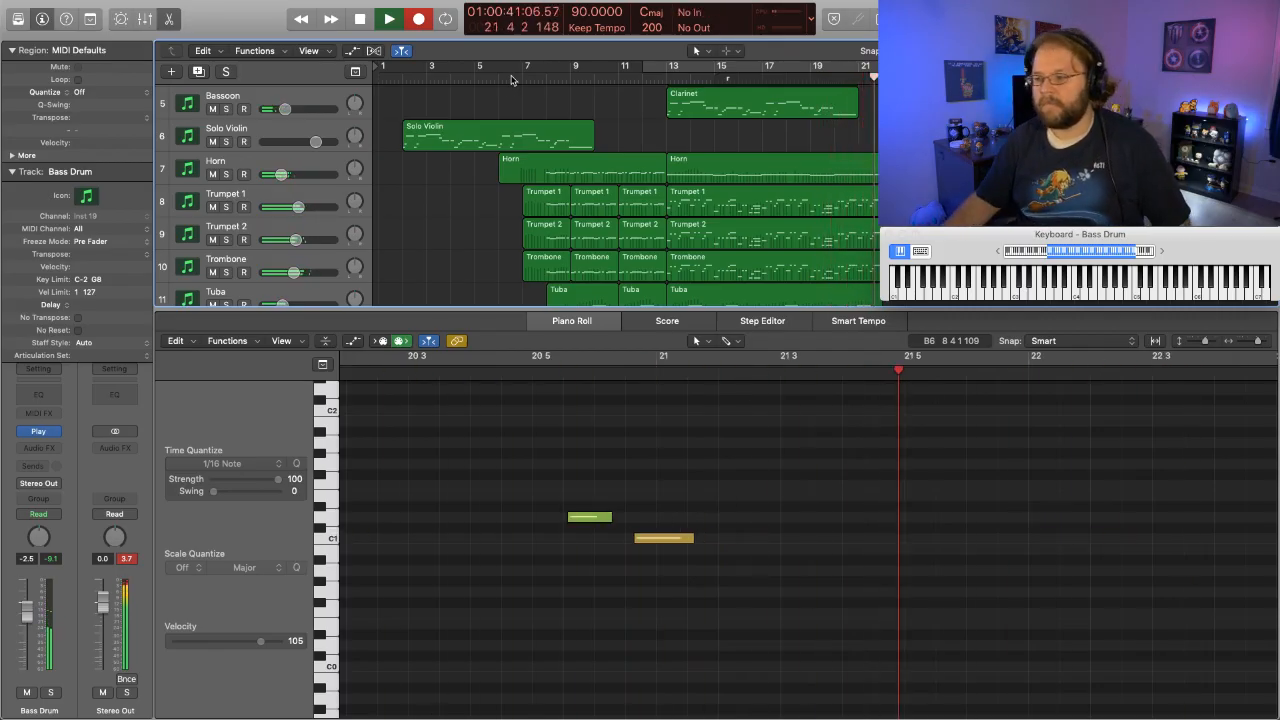
key(space)
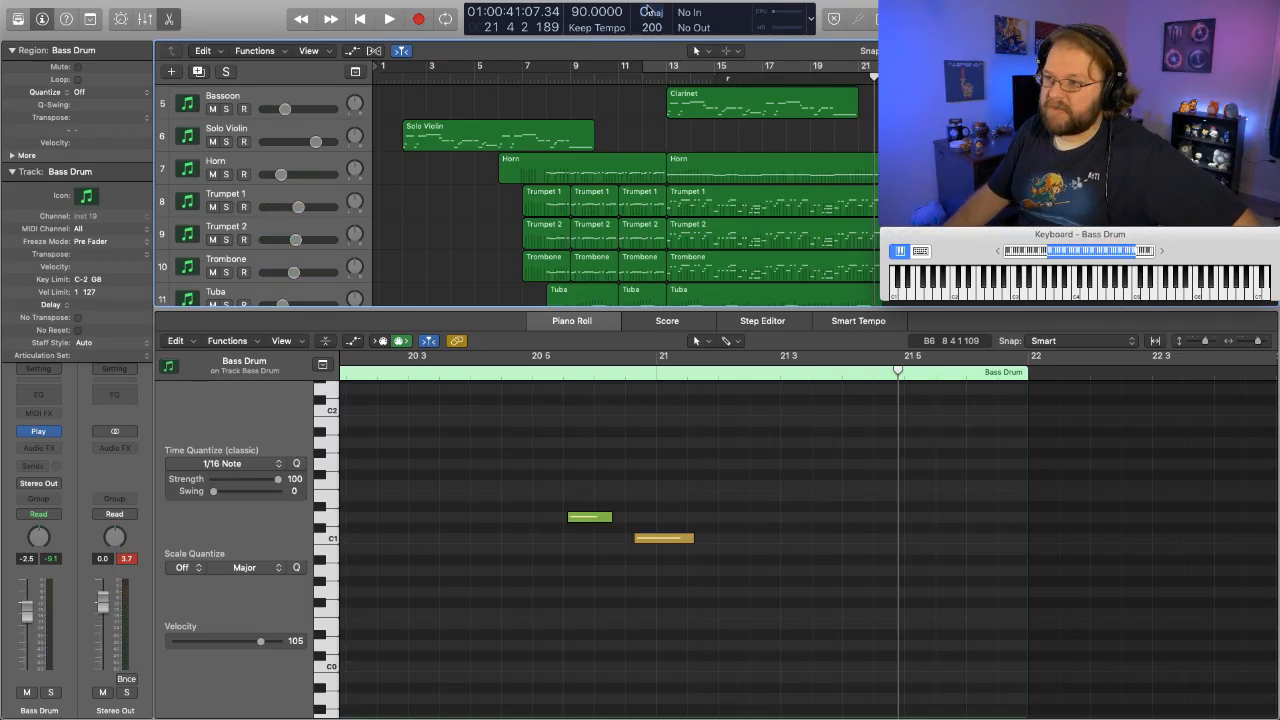
- Play back the recorded bass drum from bar 8 into bar 14 and inspect its note at bar 14
click(548, 80)
key(space)
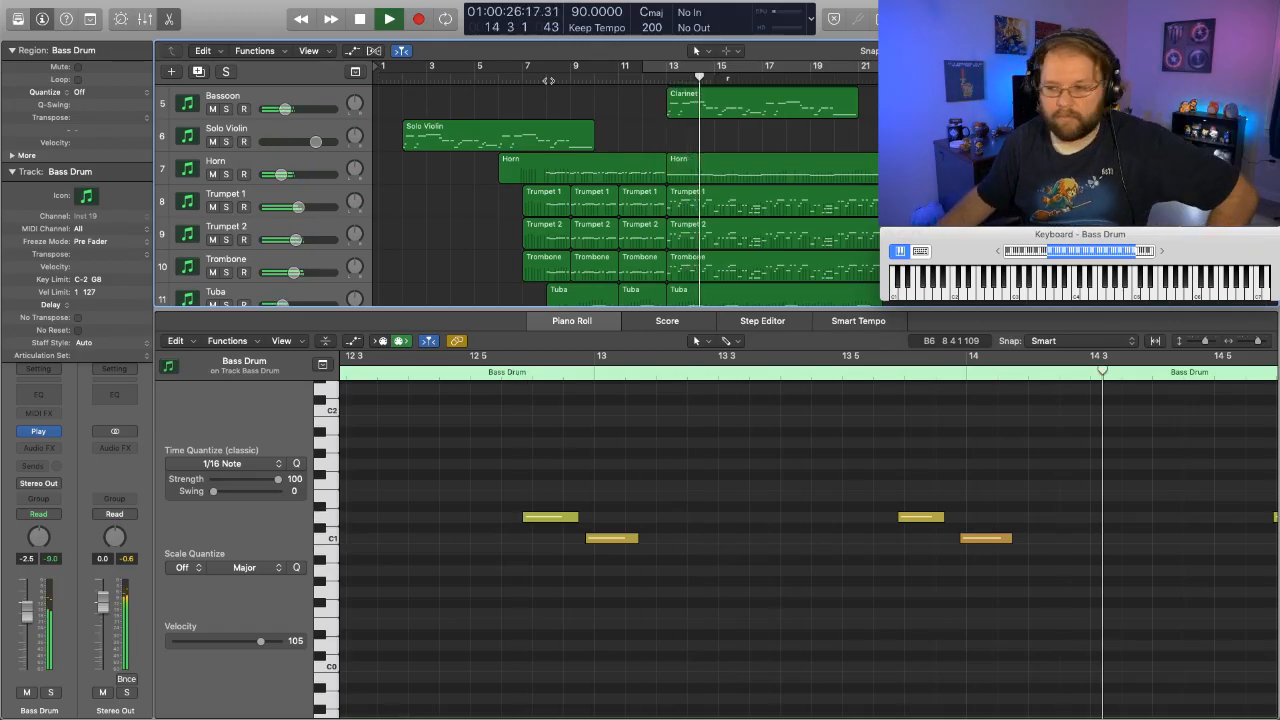
click(977, 540)
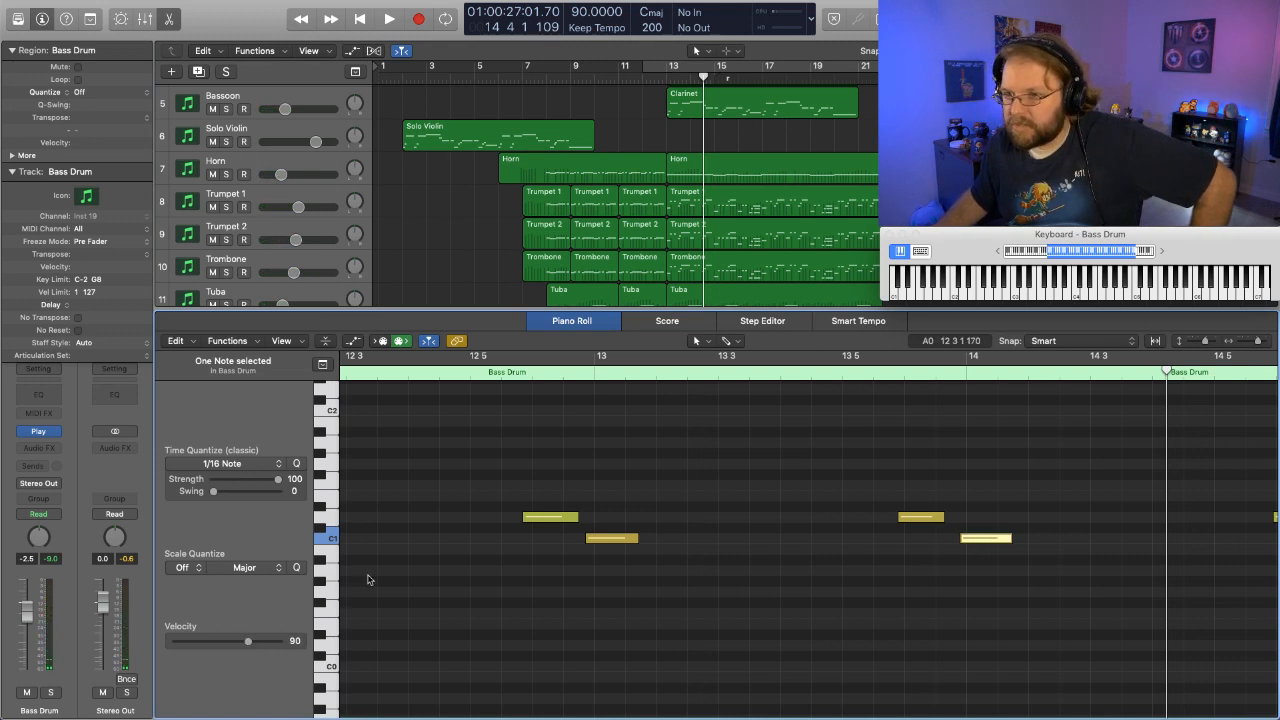
- Select the Snare track for input and lower its volume to -6.0 dB
scroll(438, 254, up, 5)
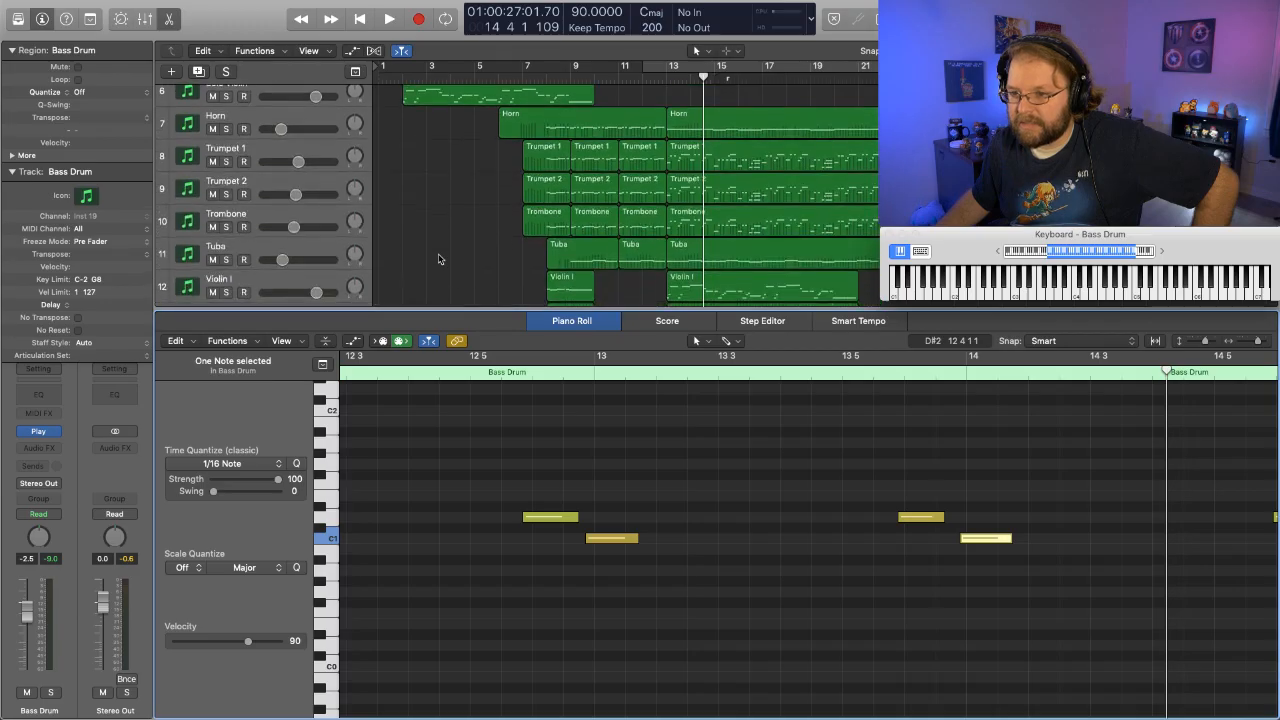
scroll(438, 258, down, 1)
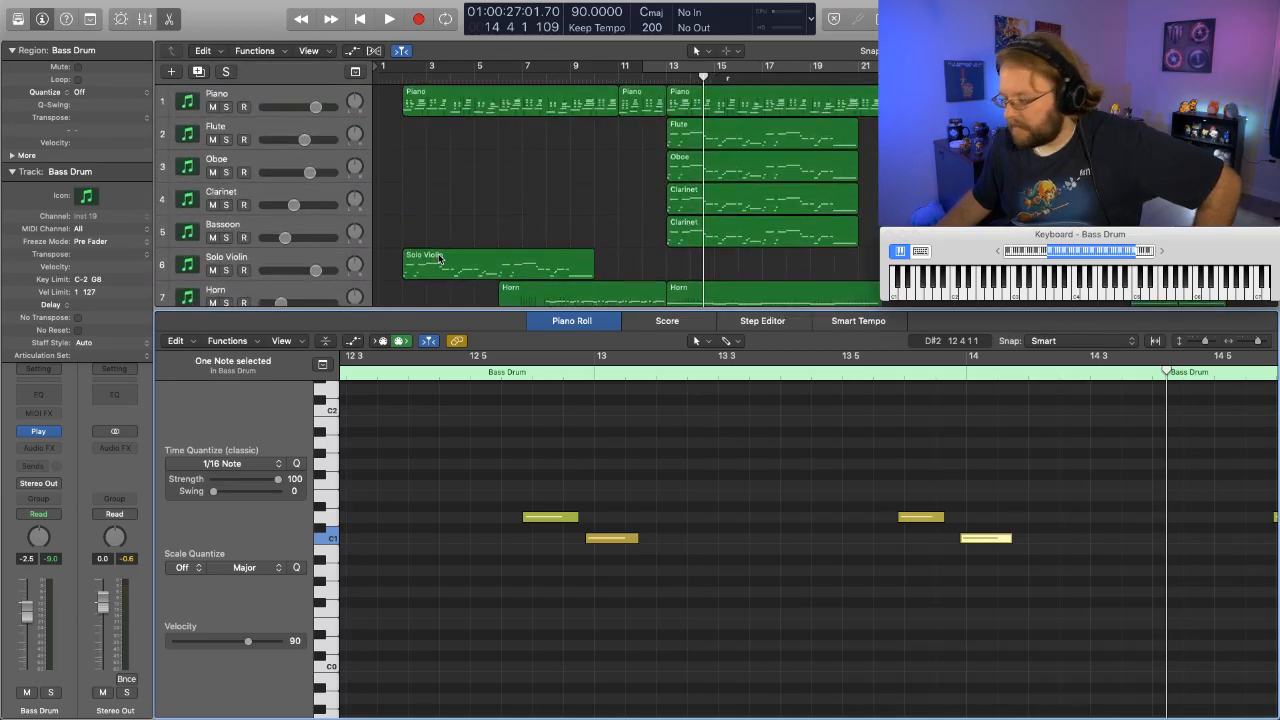
scroll(272, 240, down, 10)
scroll(272, 240, up, 1)
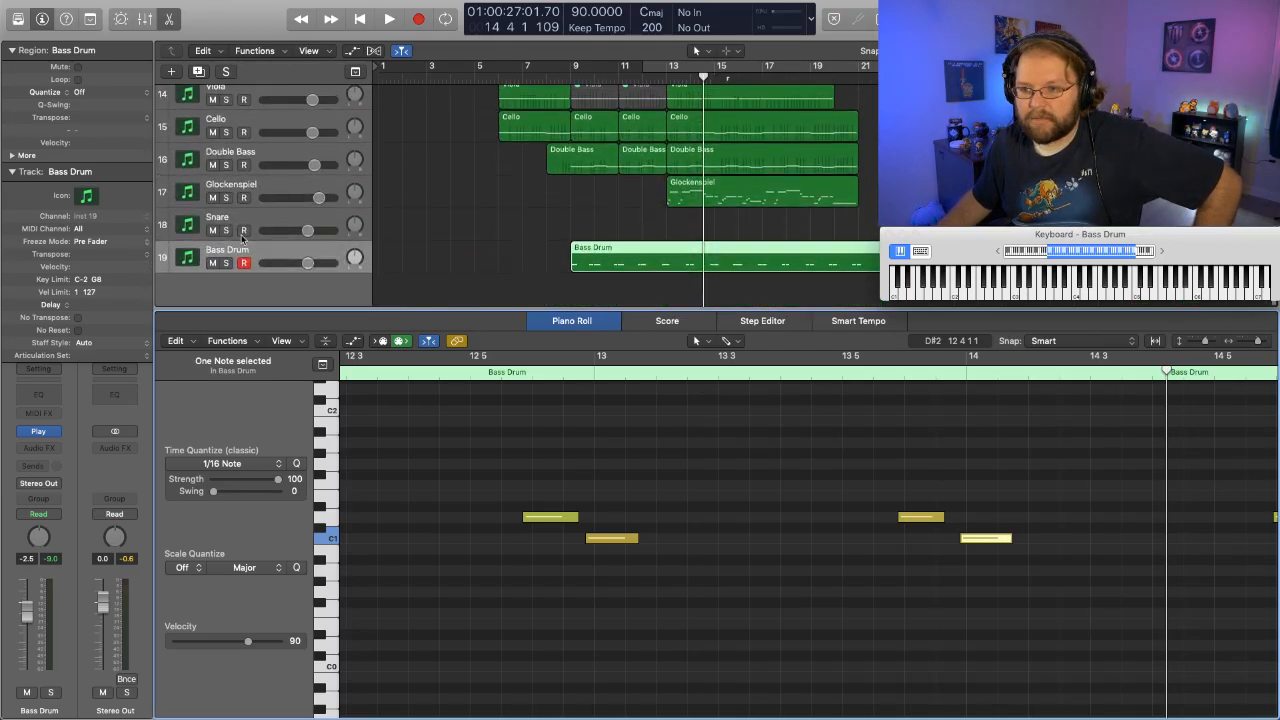
click(252, 228)
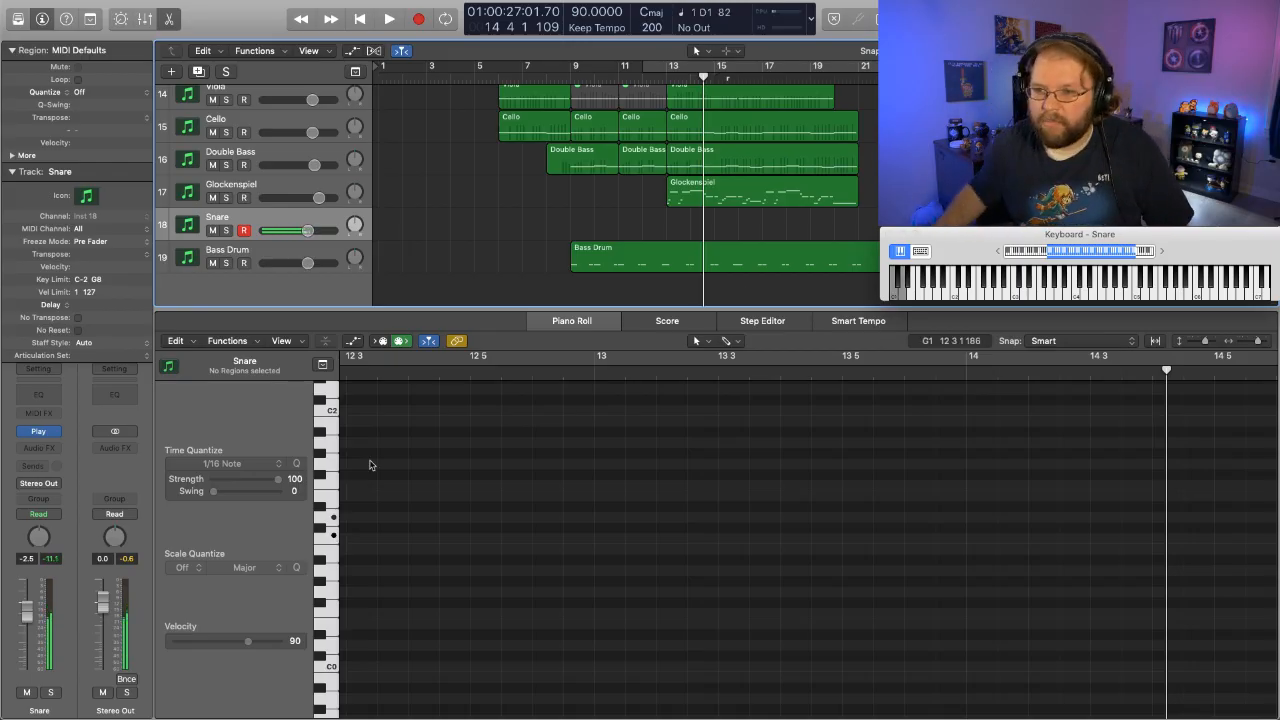
drag(307, 232, 298, 231)
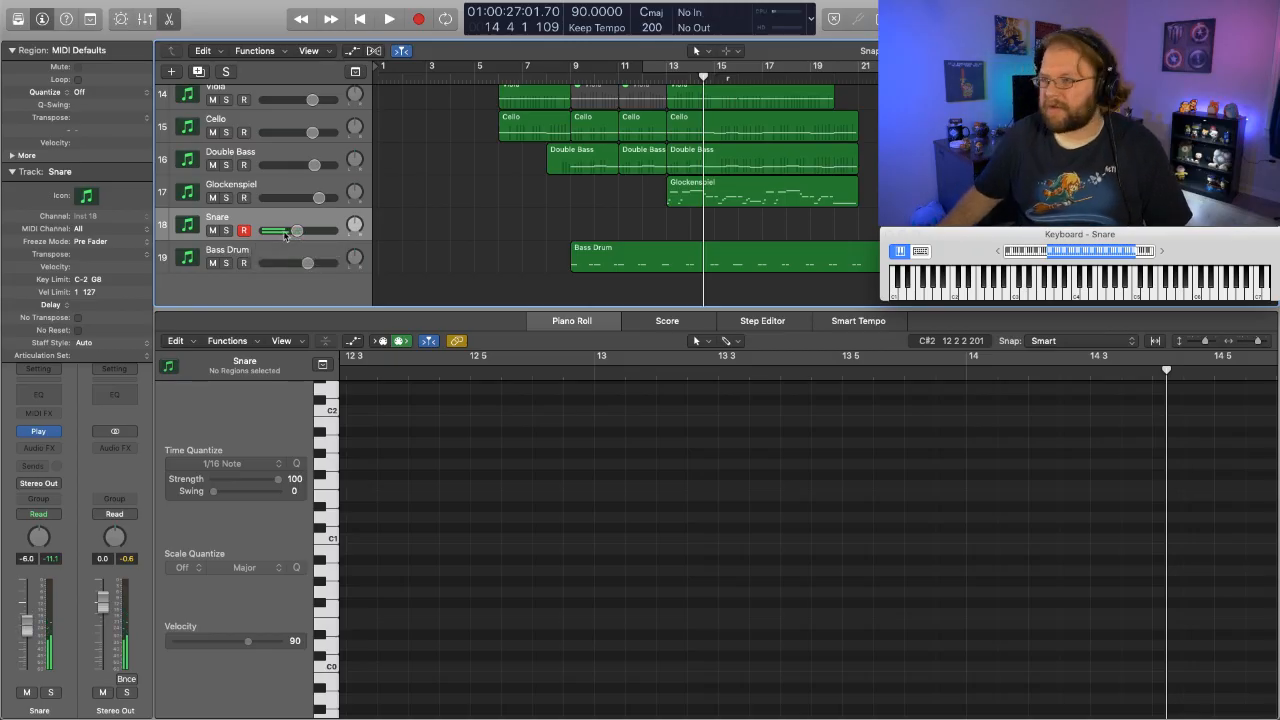
- Rehearse the snare pattern against the arrangement from bar 8, and record it on the Snare track from bar 9 through bar 21
click(549, 77)
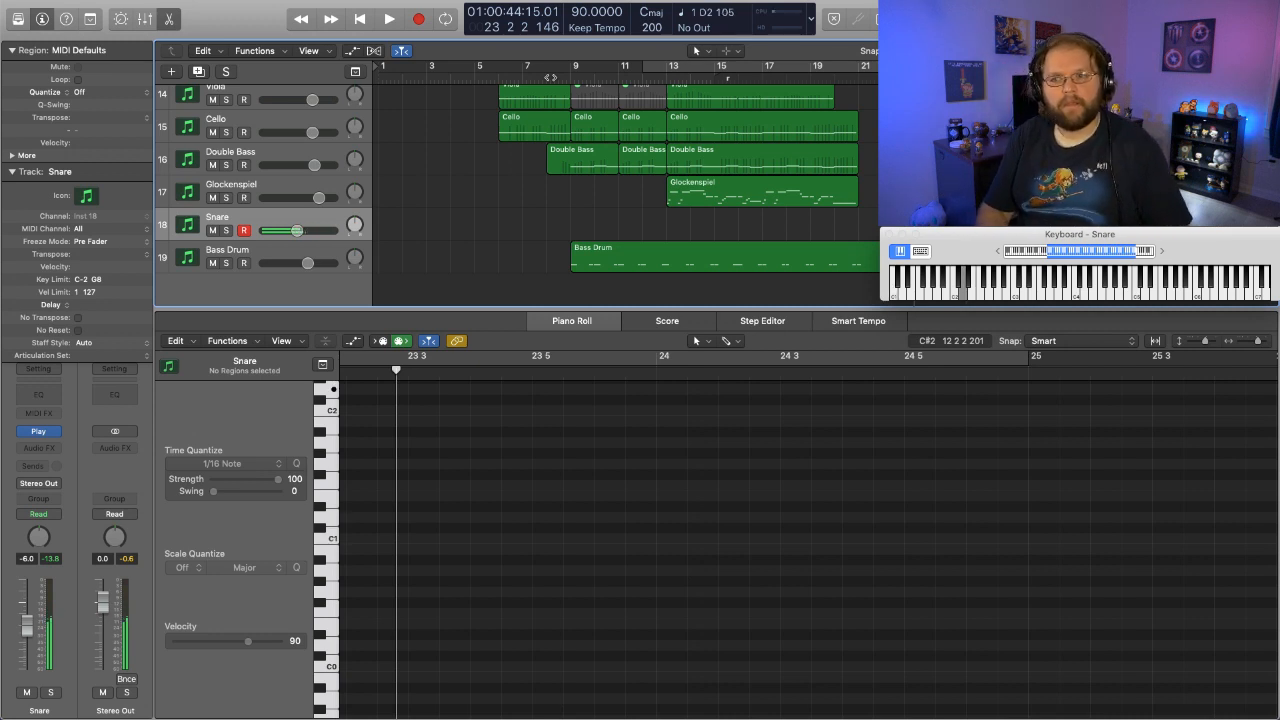
click(557, 78)
key(r)
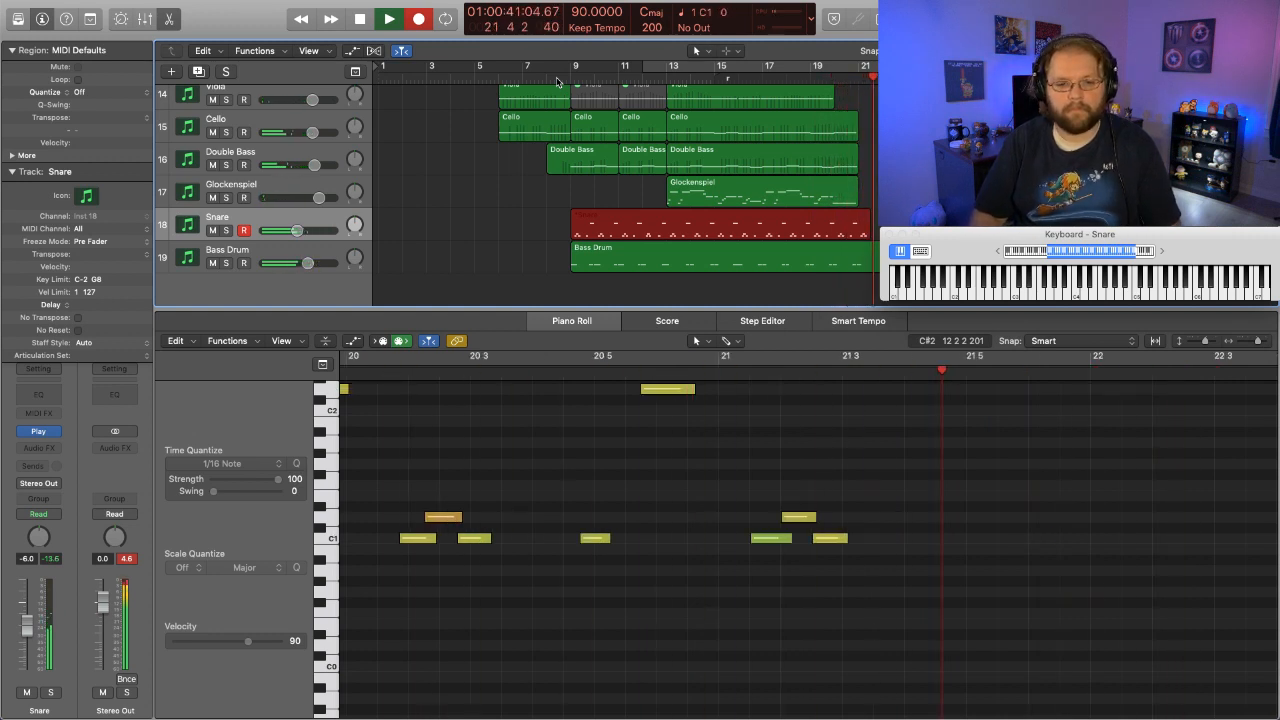
key(space)
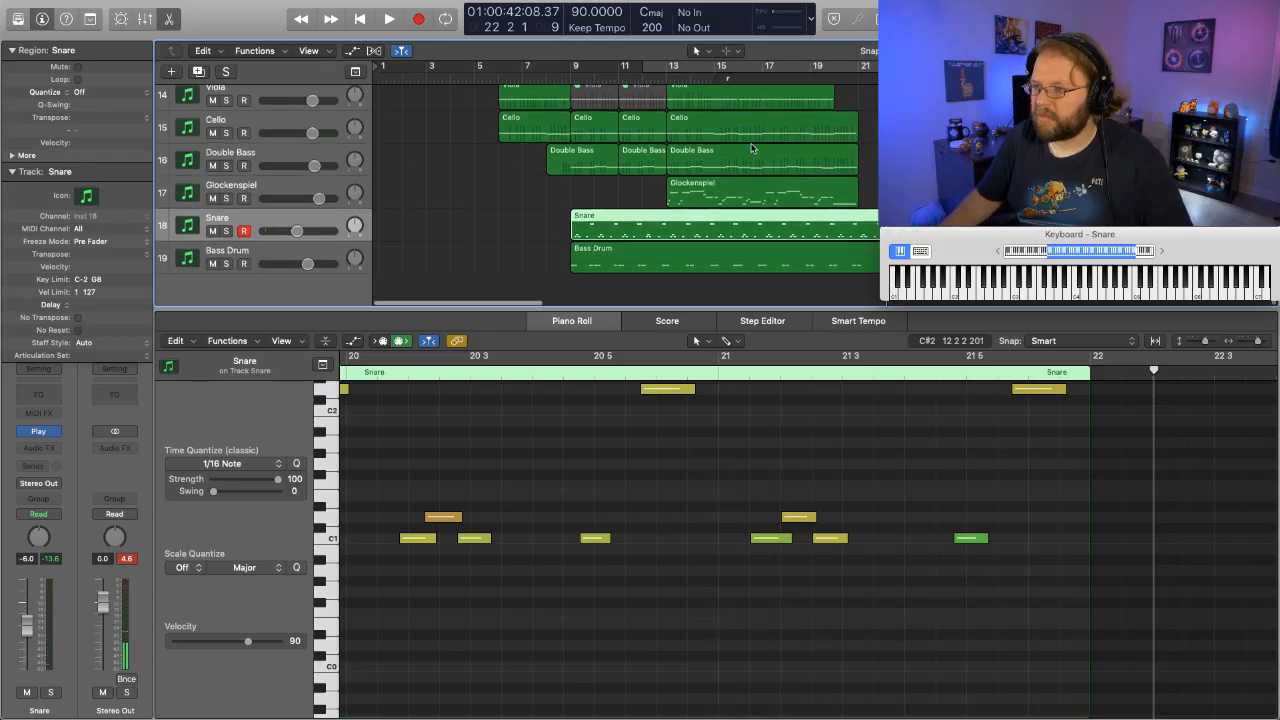
- Select the Bass Drum track and play the arrangement from bar 6 into bar 9 to check the percussion entrance
scroll(752, 148, up, 3)
scroll(752, 148, down, 3)
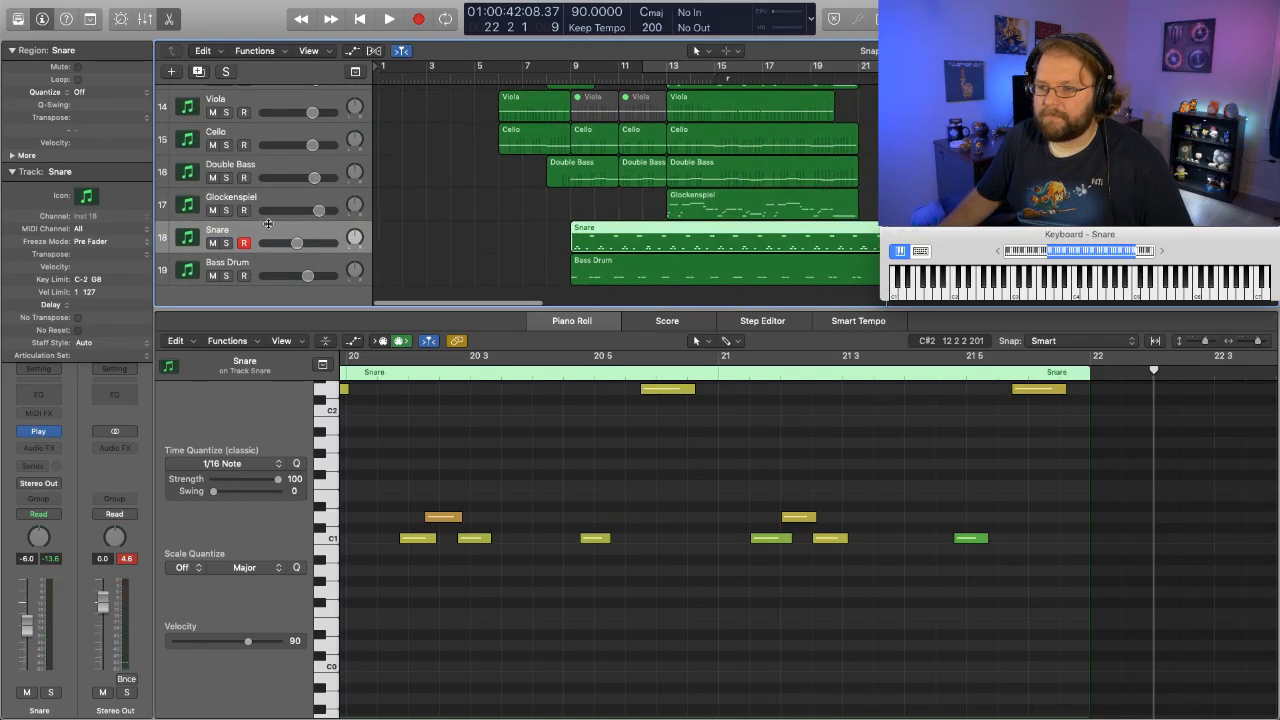
click(262, 262)
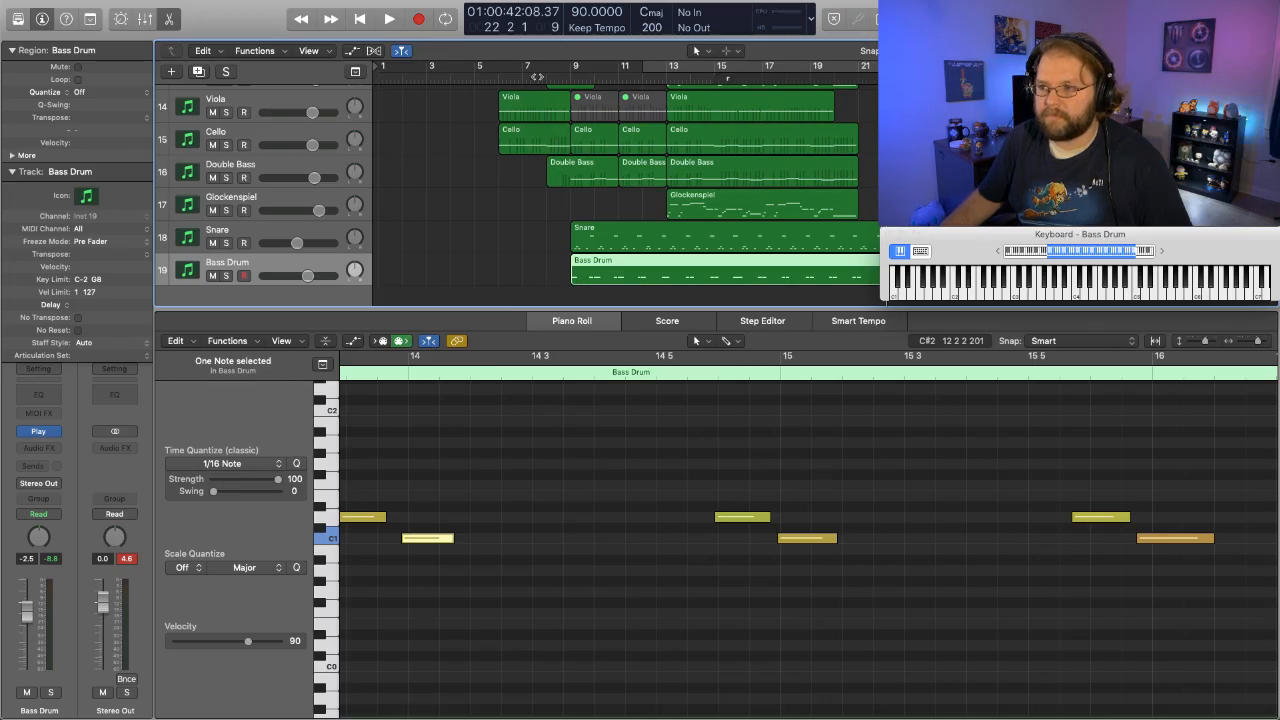
click(540, 76)
click(498, 77)
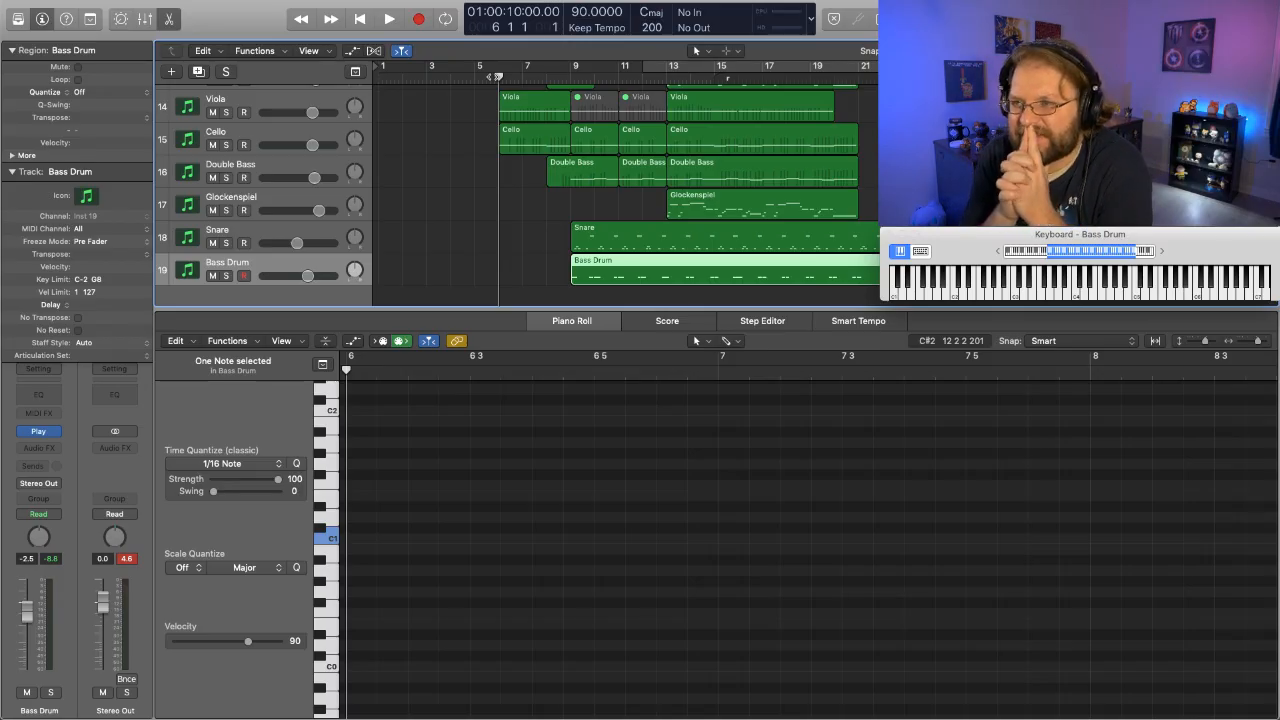
key(space)
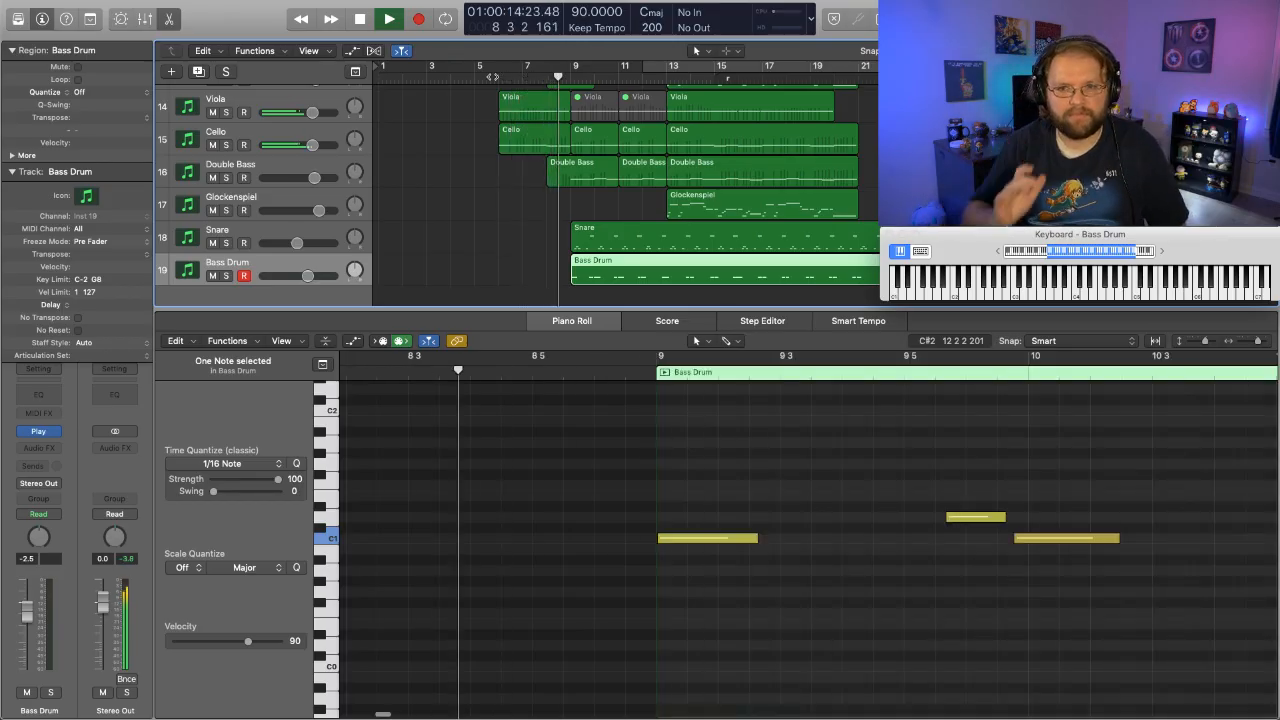
key(space)
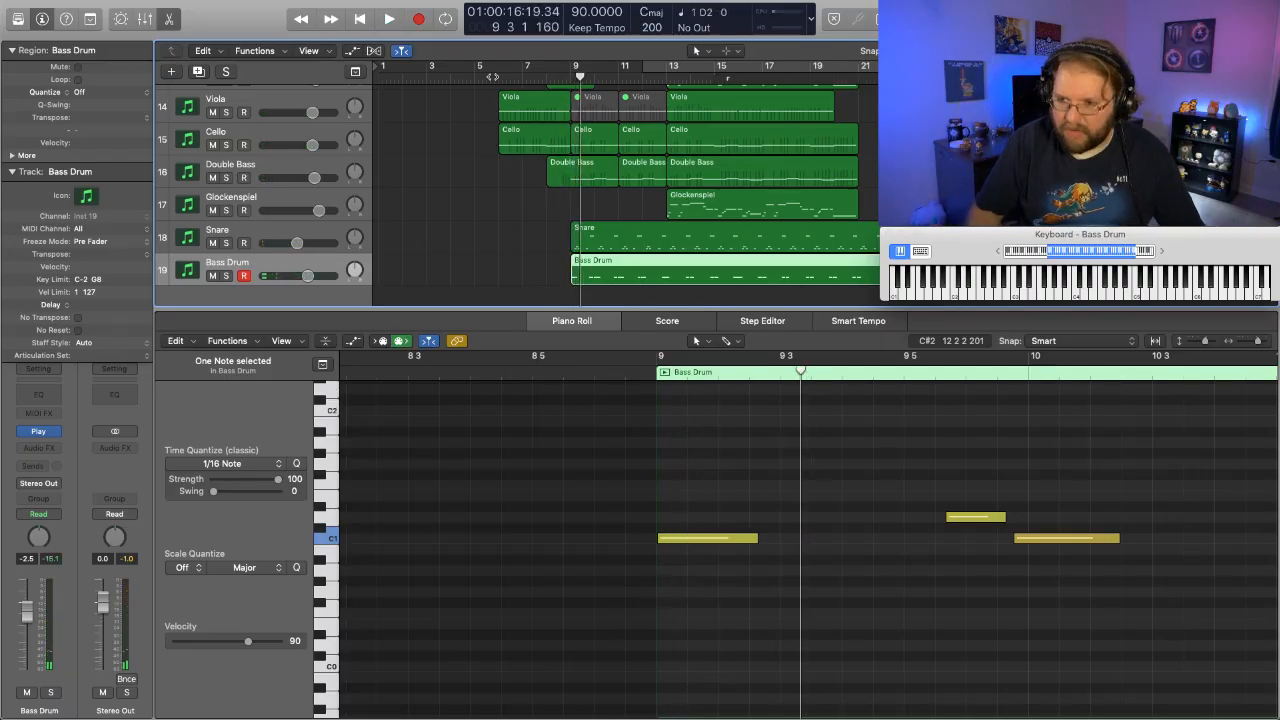
- Record a long lead-in note on the Snare track in bar 8, starting the take from bar 7
scroll(235, 284, down, 1)
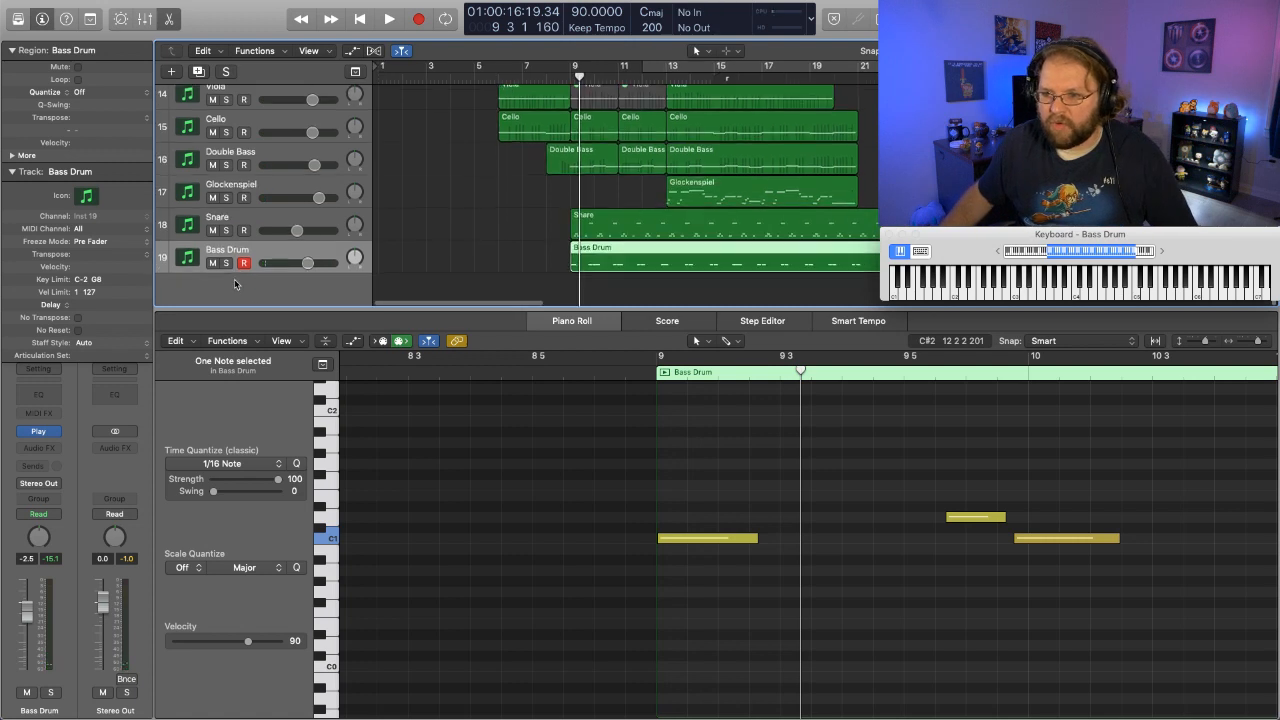
click(269, 211)
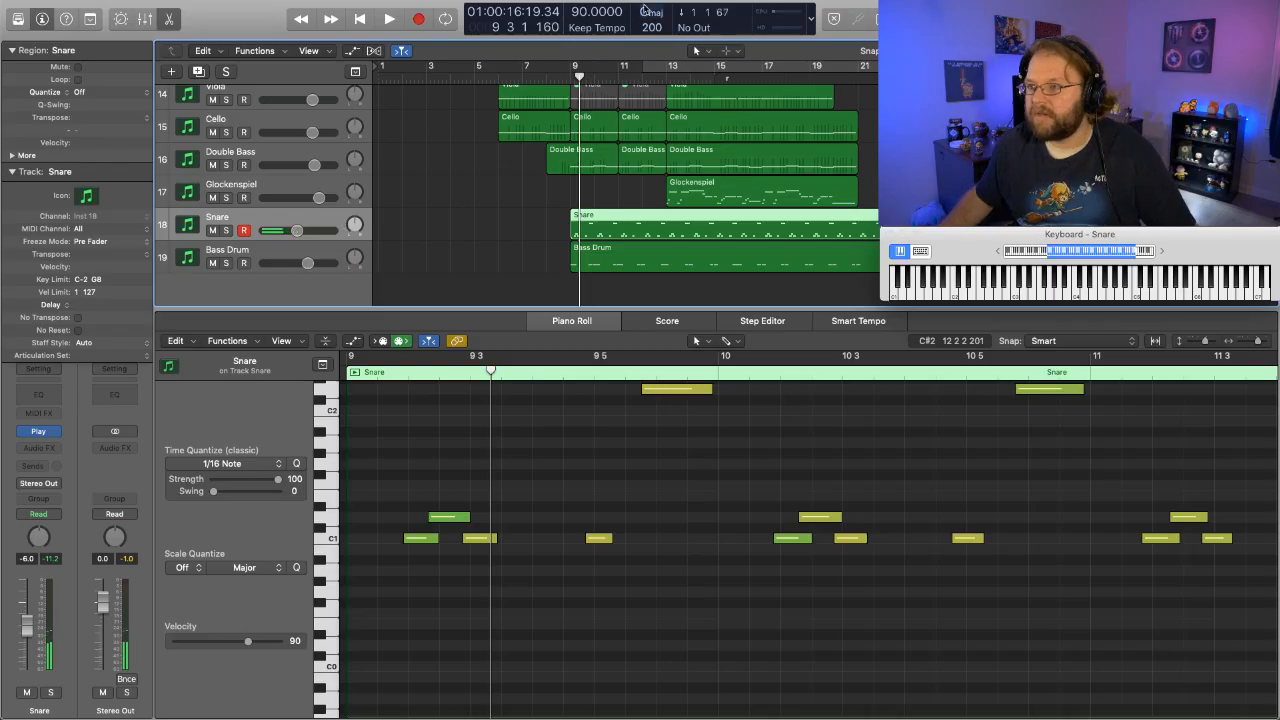
click(521, 76)
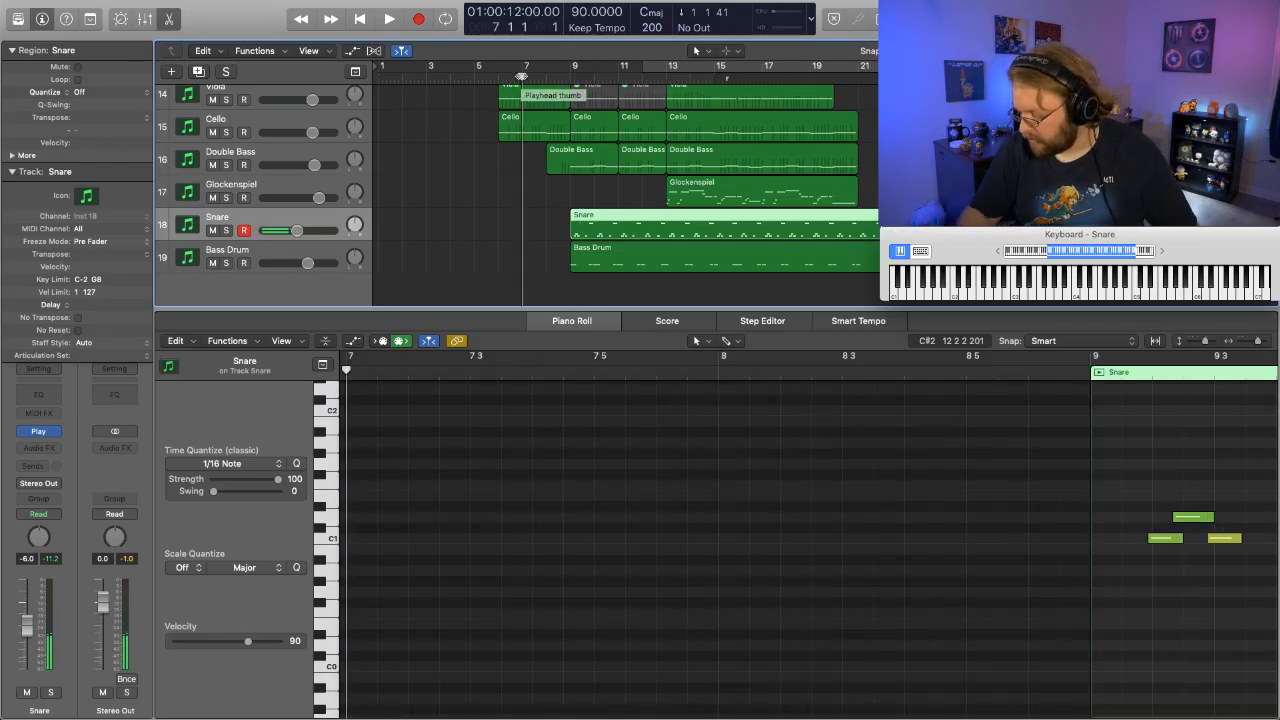
key(space)
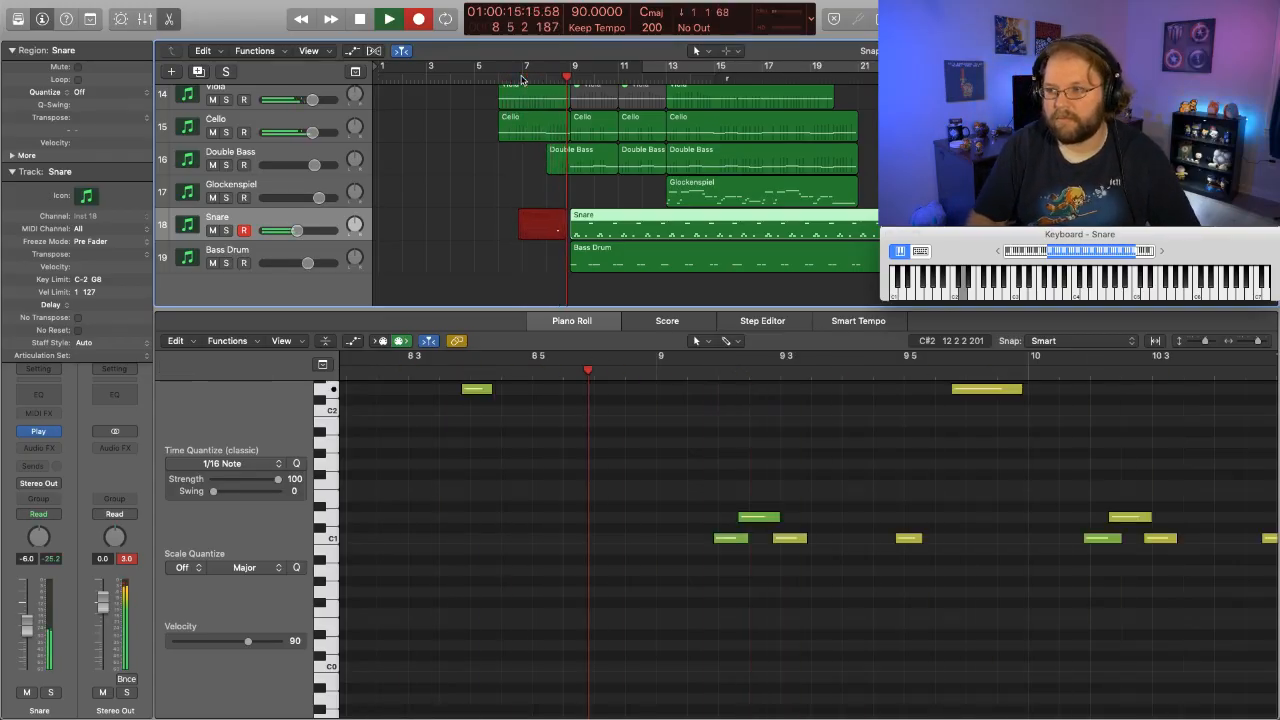
key(space)
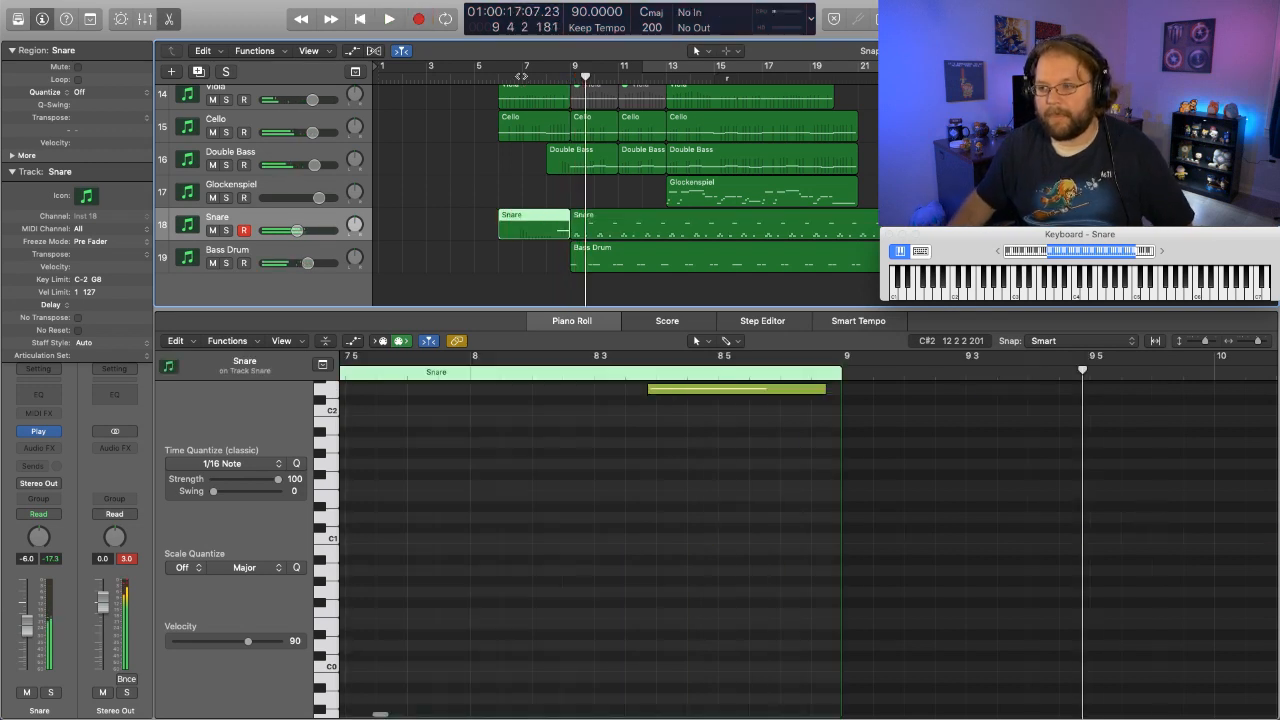
- Select the Bass Drum track, try recording a lead-in from around bar 8, and undo the take
click(282, 257)
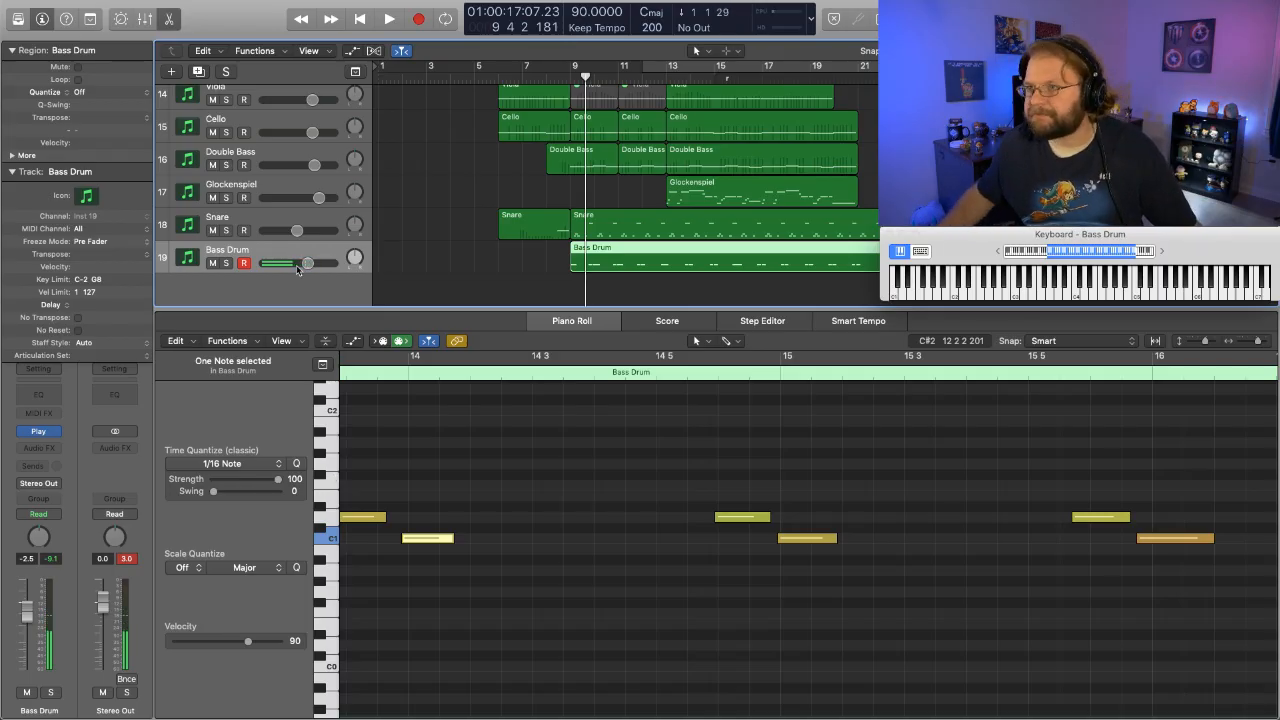
click(564, 79)
key(r)
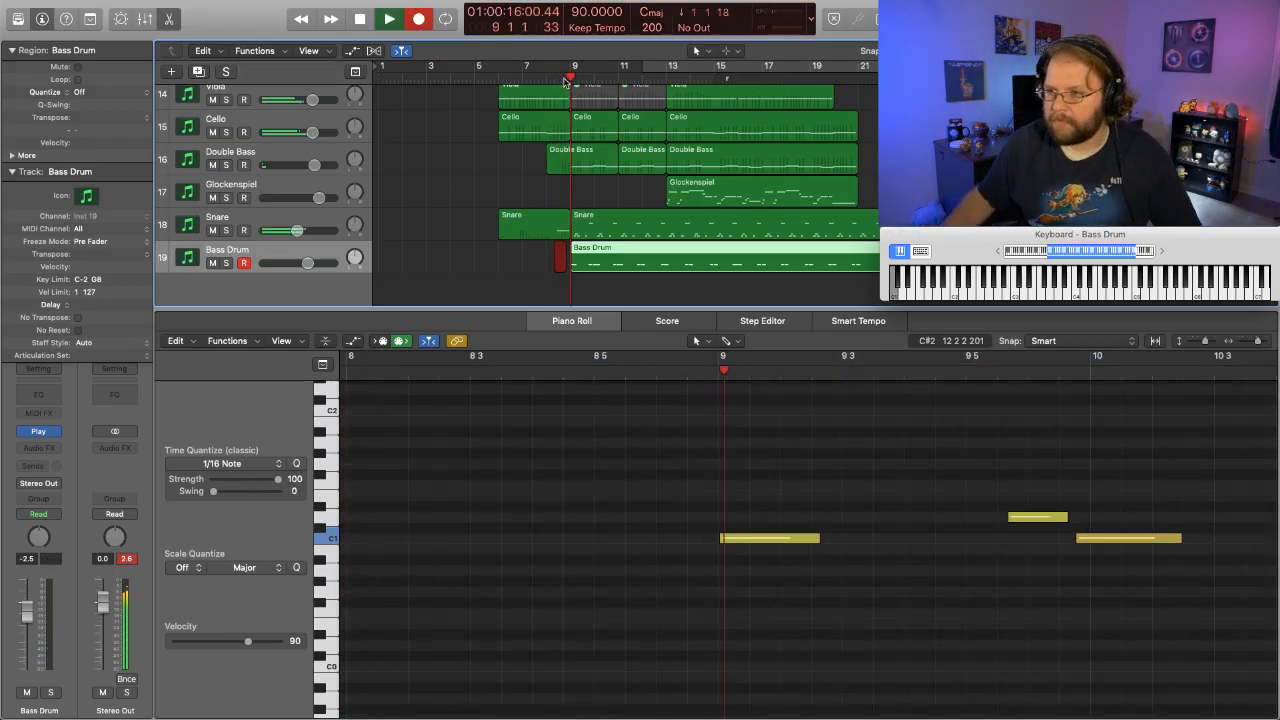
key(space)
key(super+z)
- Record a lead-in note on the Bass Drum track in bar 8, starting the take from bar 7
click(535, 78)
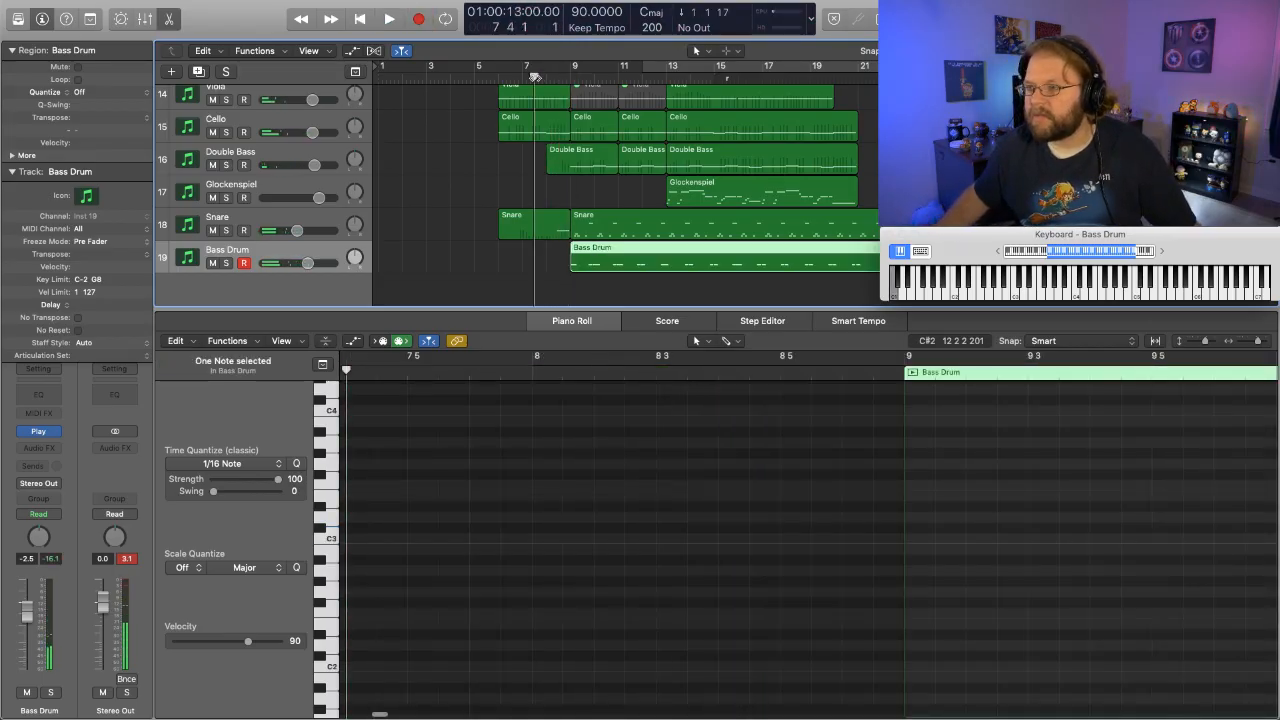
key(r)
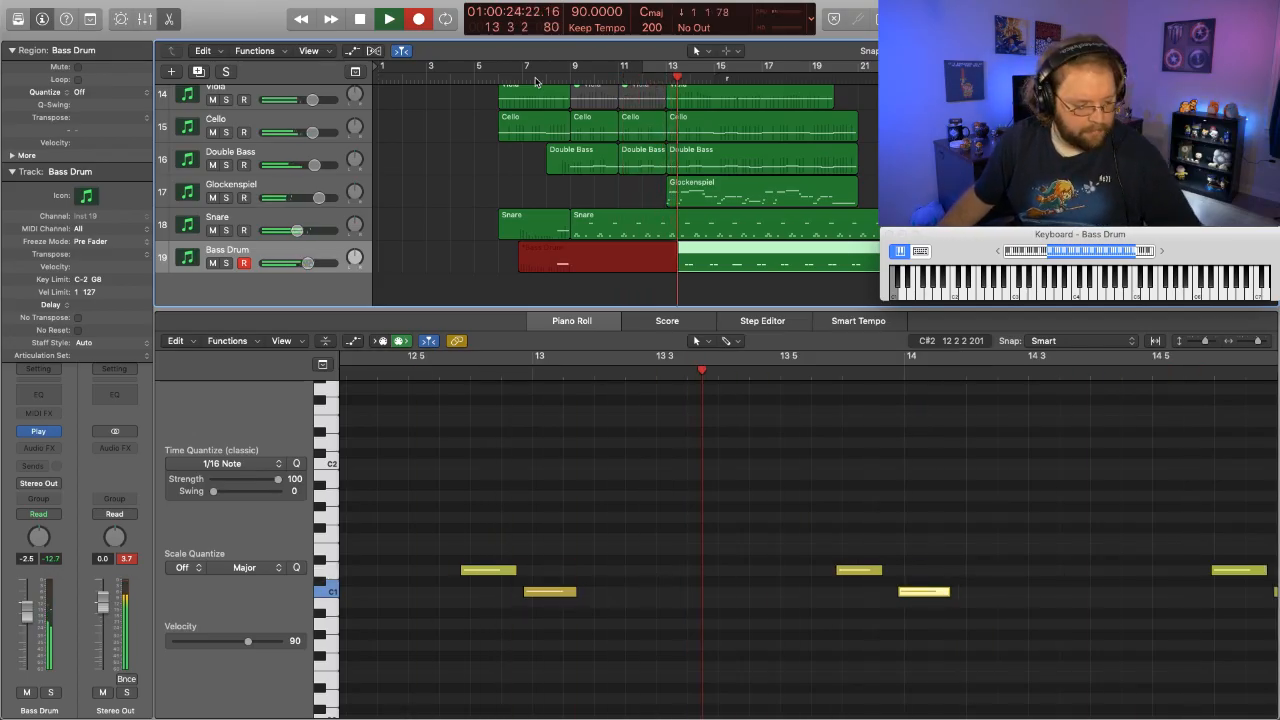
key(space)
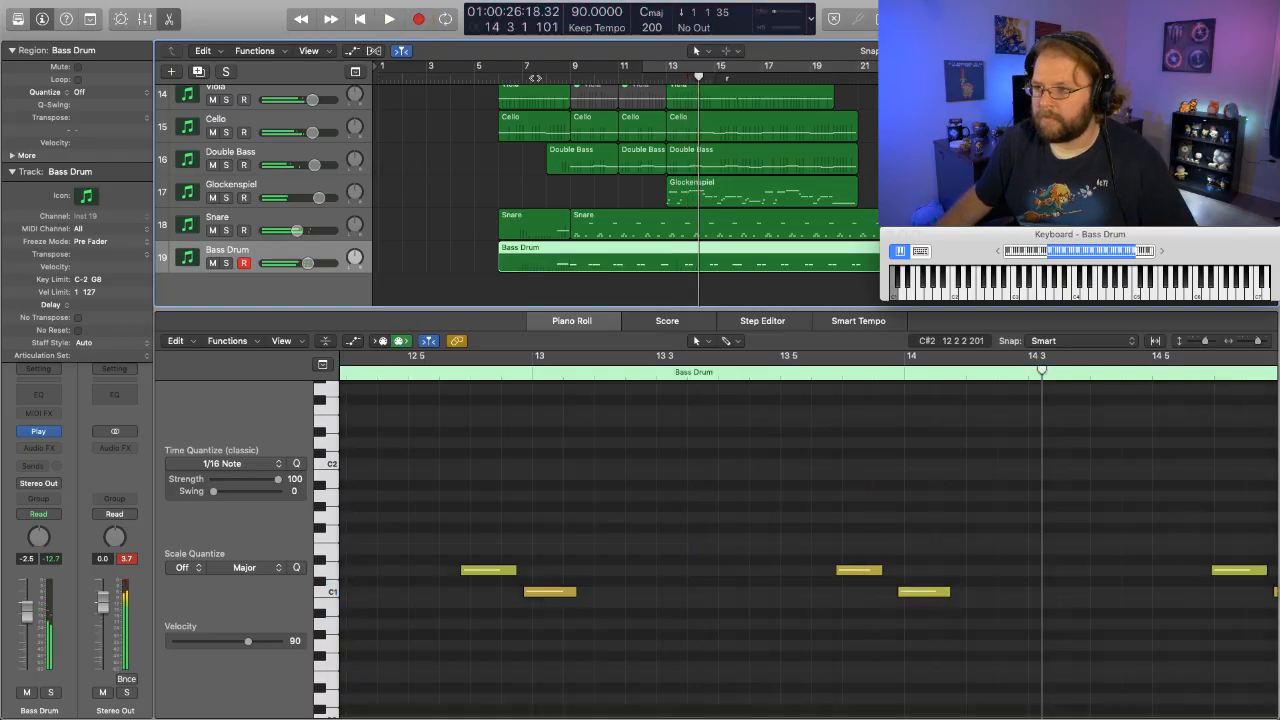
- Select the Snare track and overdub its performance from the middle of bar 8 into bar 11
click(308, 216)
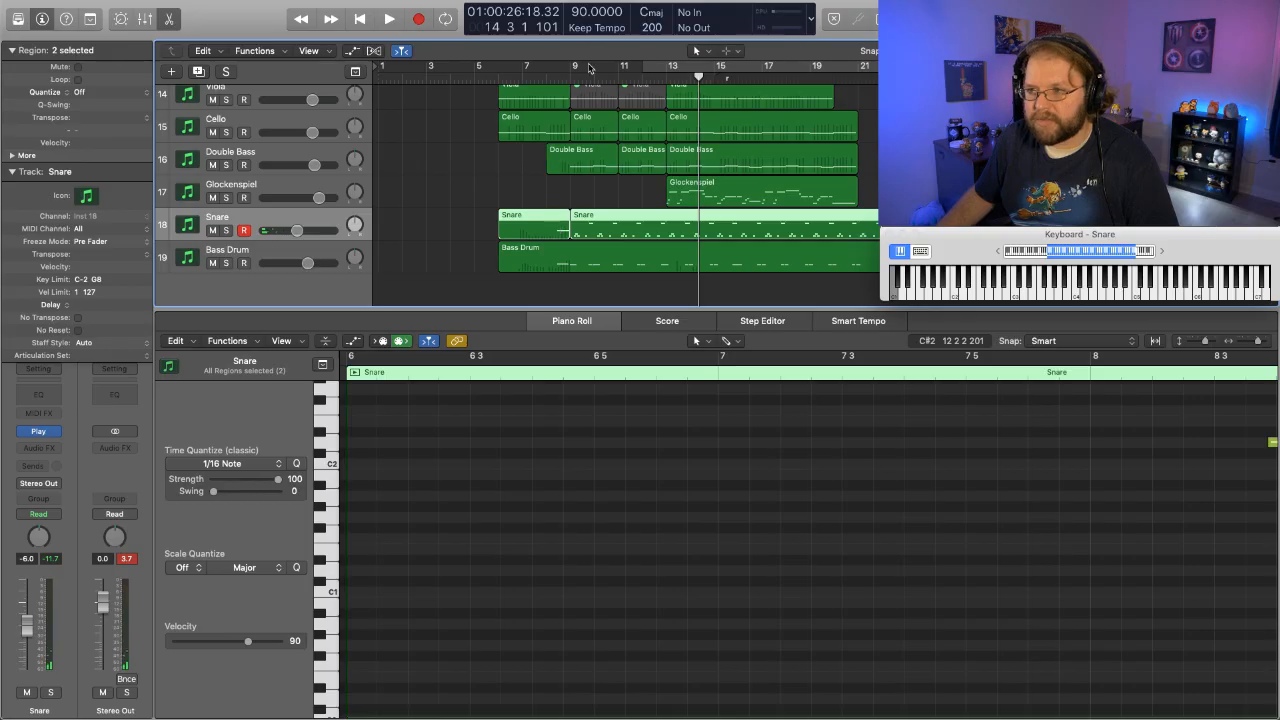
click(560, 78)
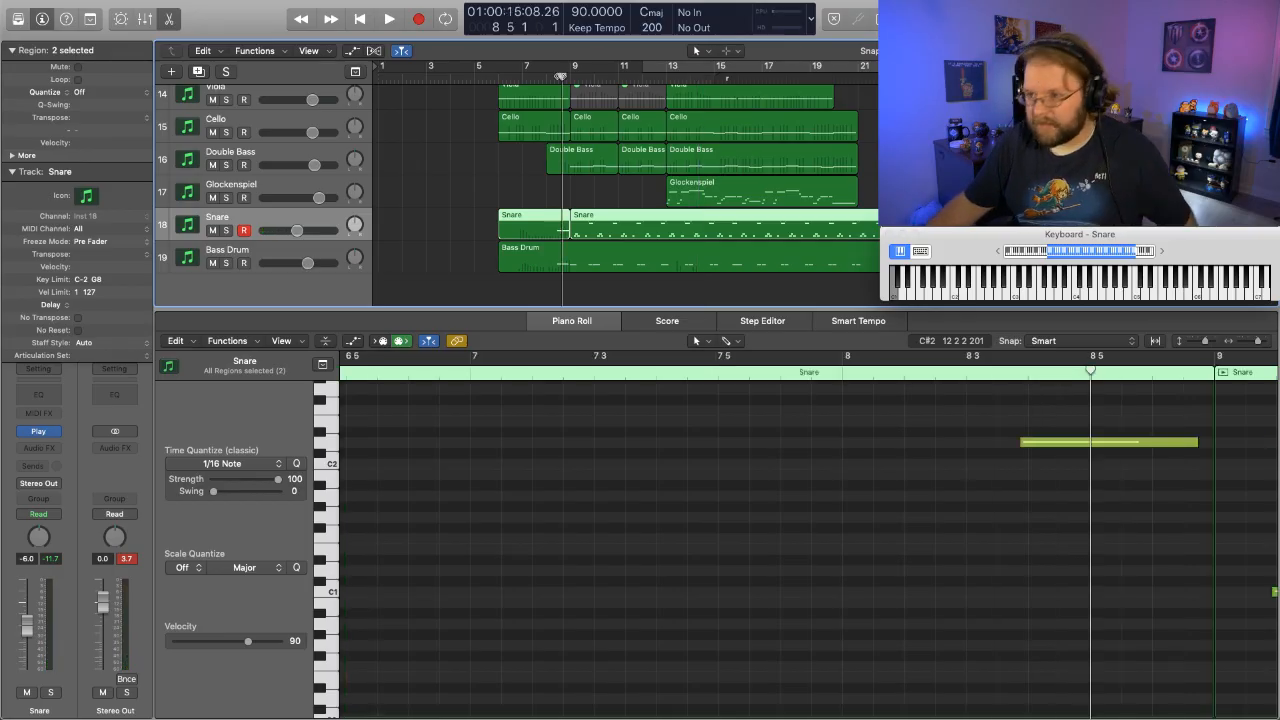
key(space)
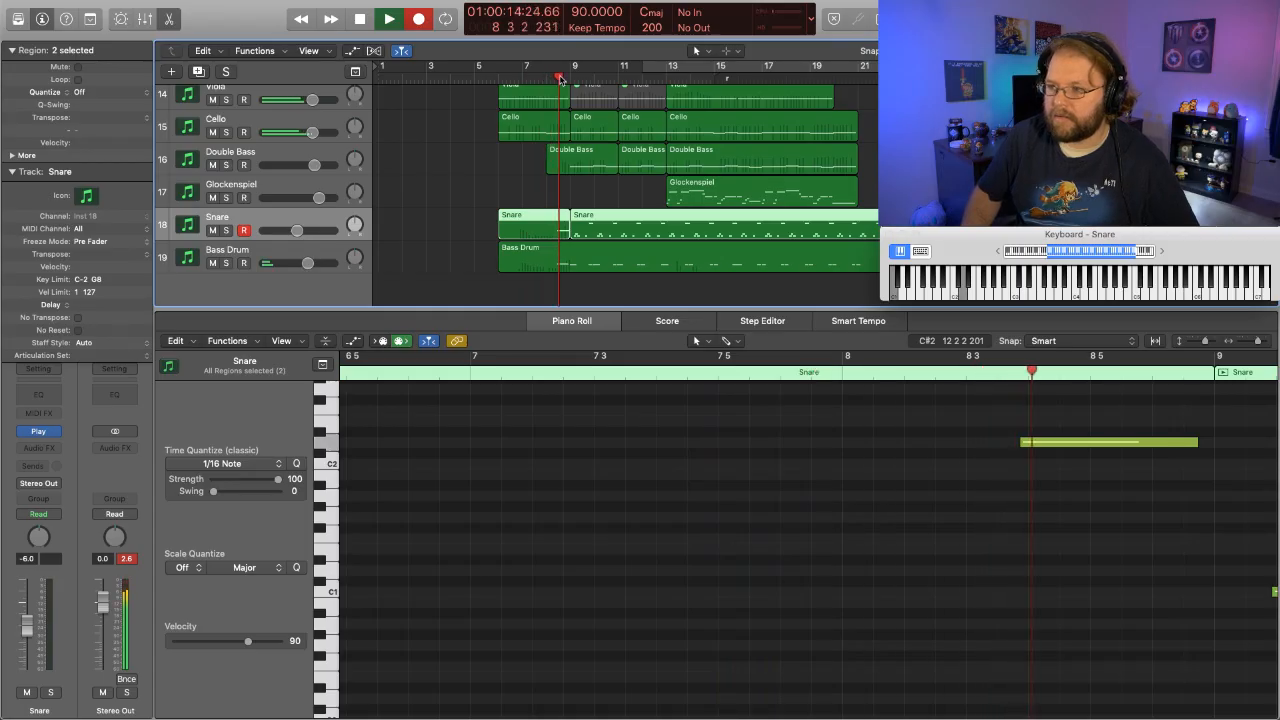
key(r)
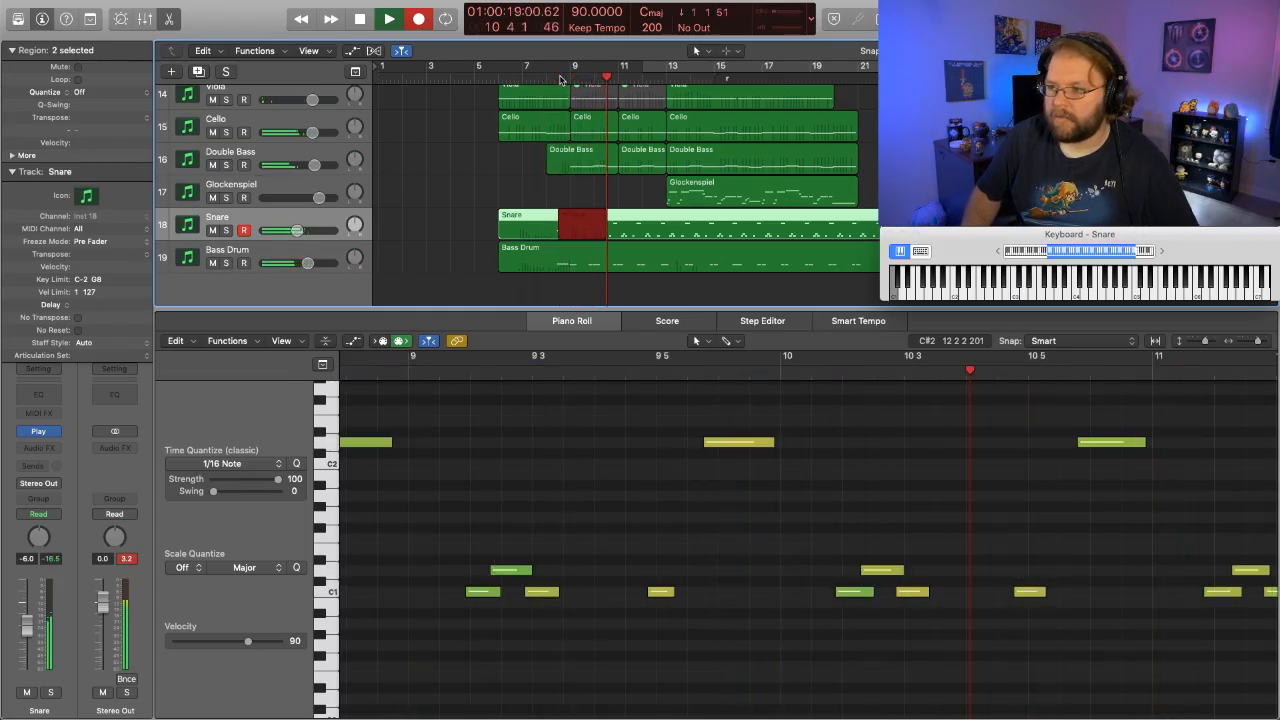
key(space)
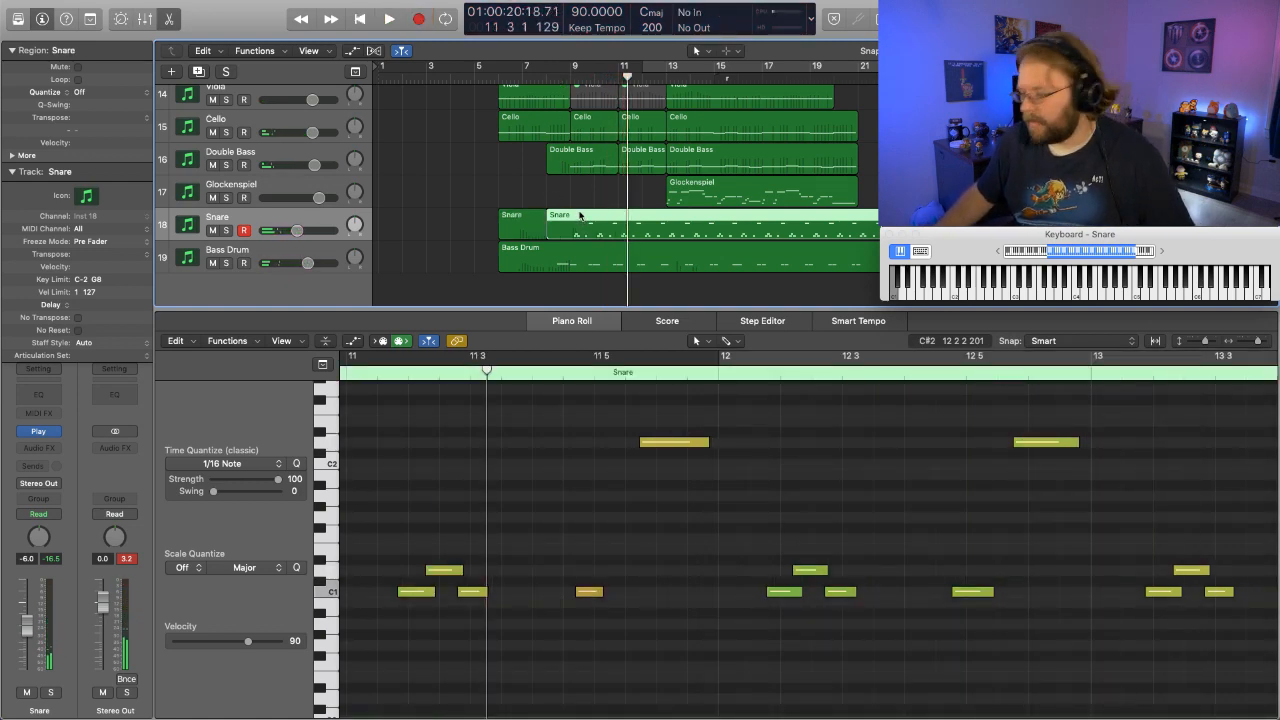
- Open the Snare region in the Step Editor and play from bar 8 to check its recorded modulation
key(e)
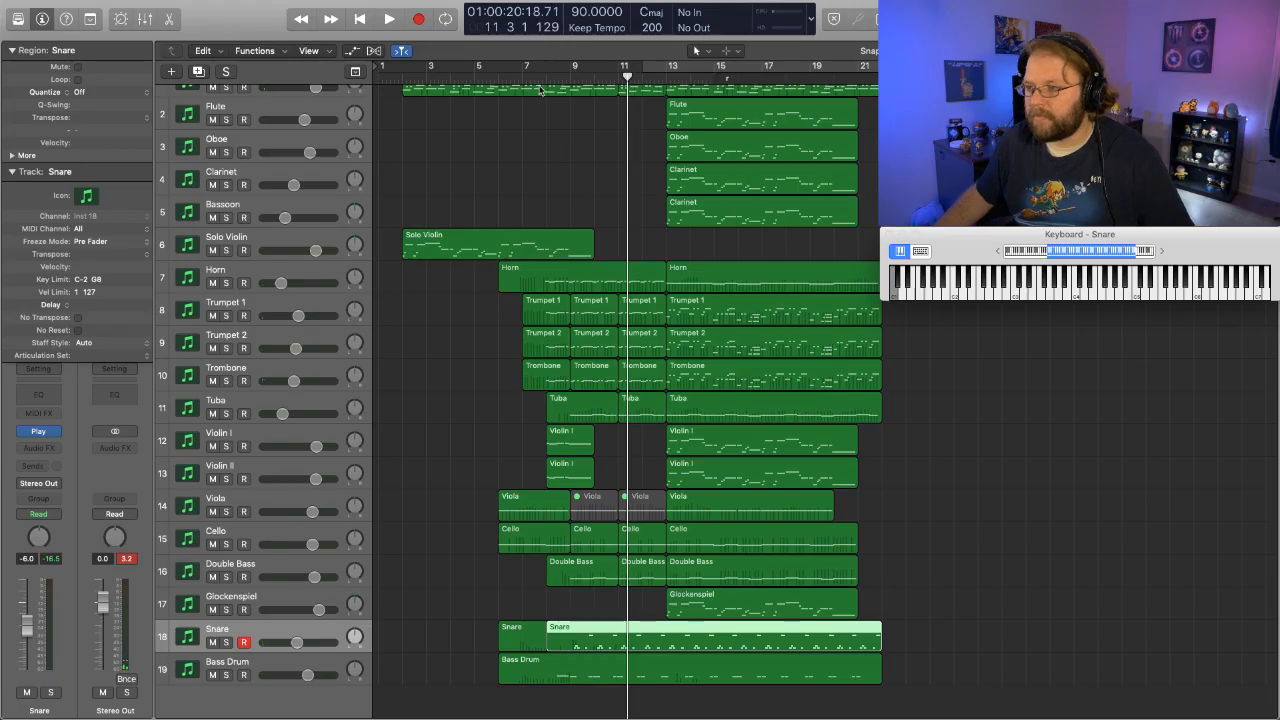
key(p)
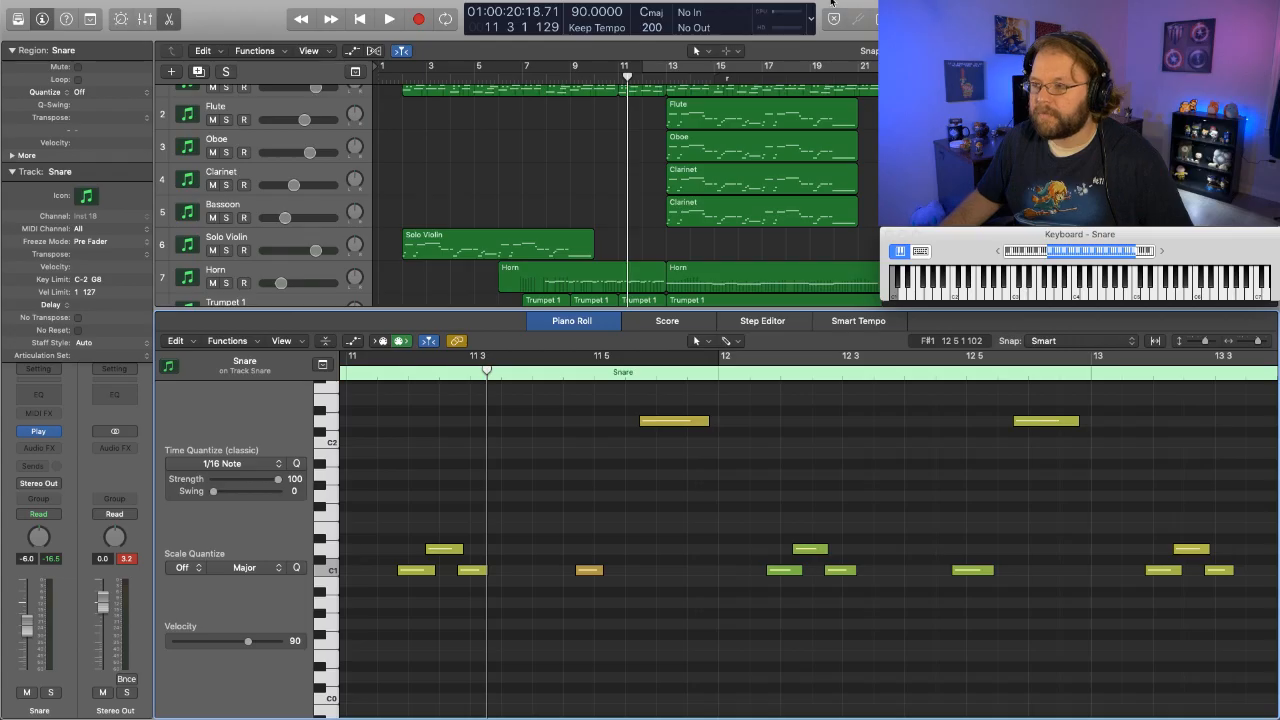
click(775, 322)
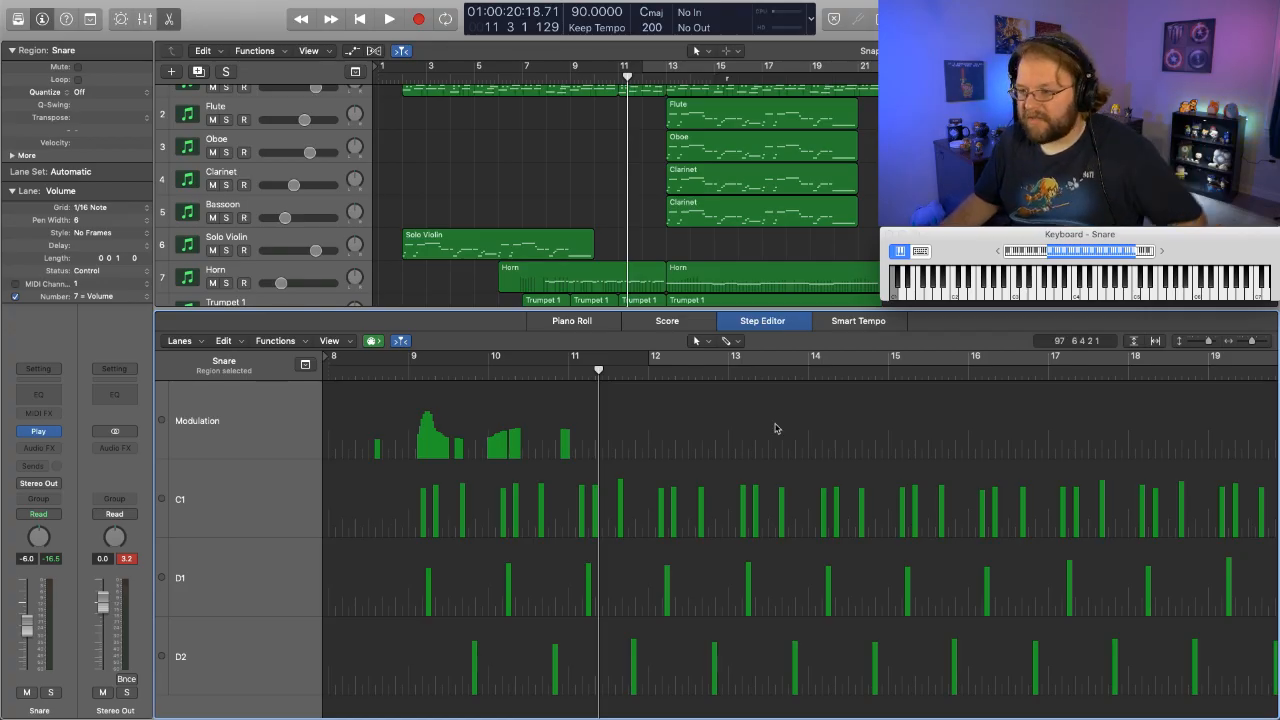
click(366, 367)
key(space)
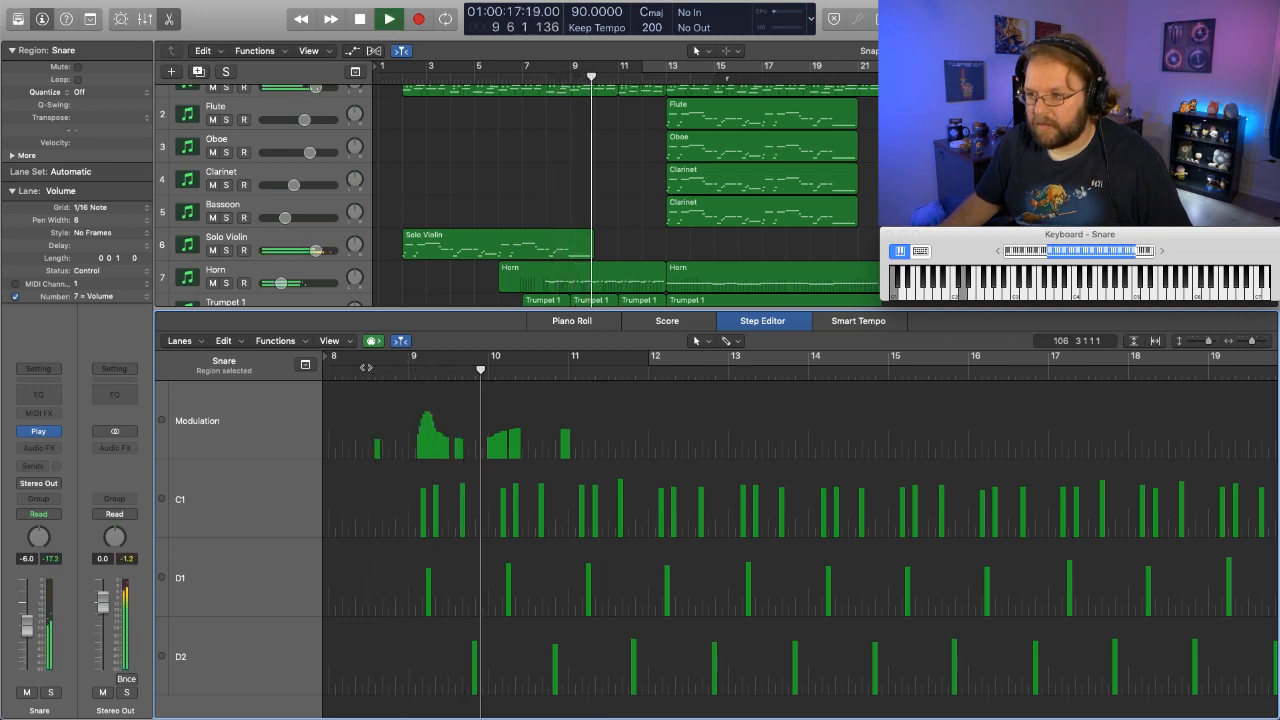
key(space)
scroll(505, 254, down, 10)
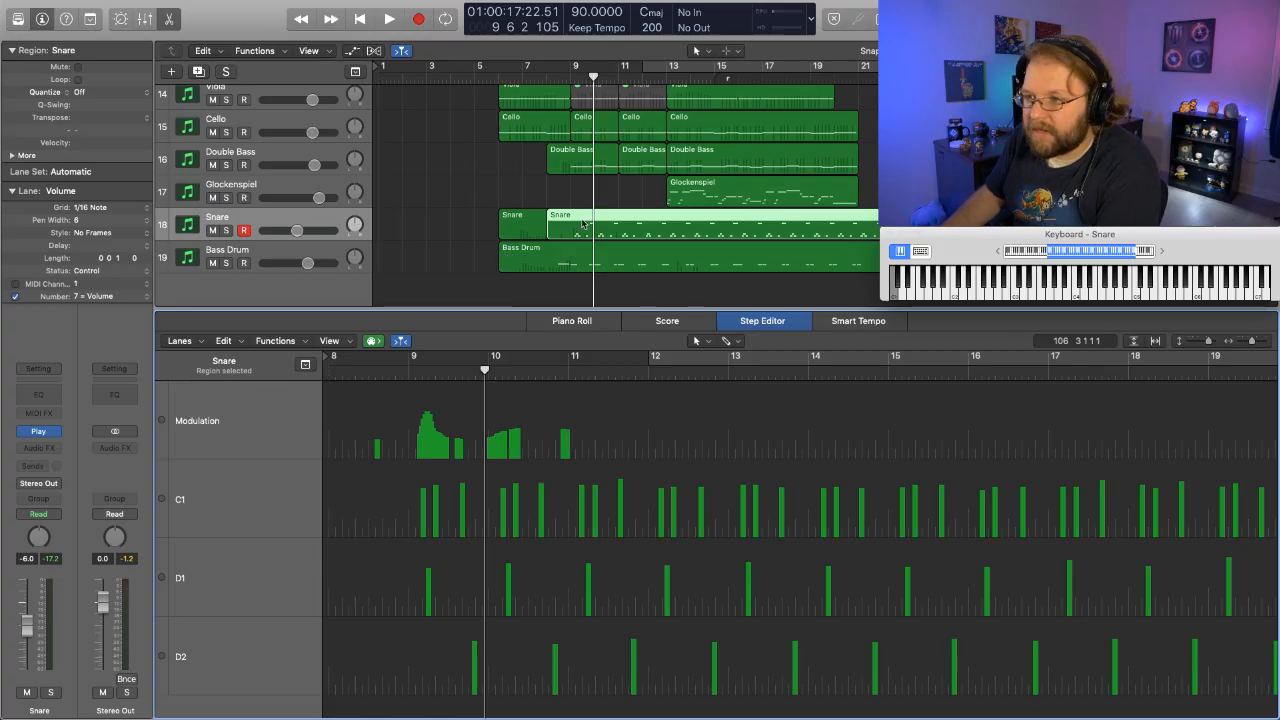
click(560, 77)
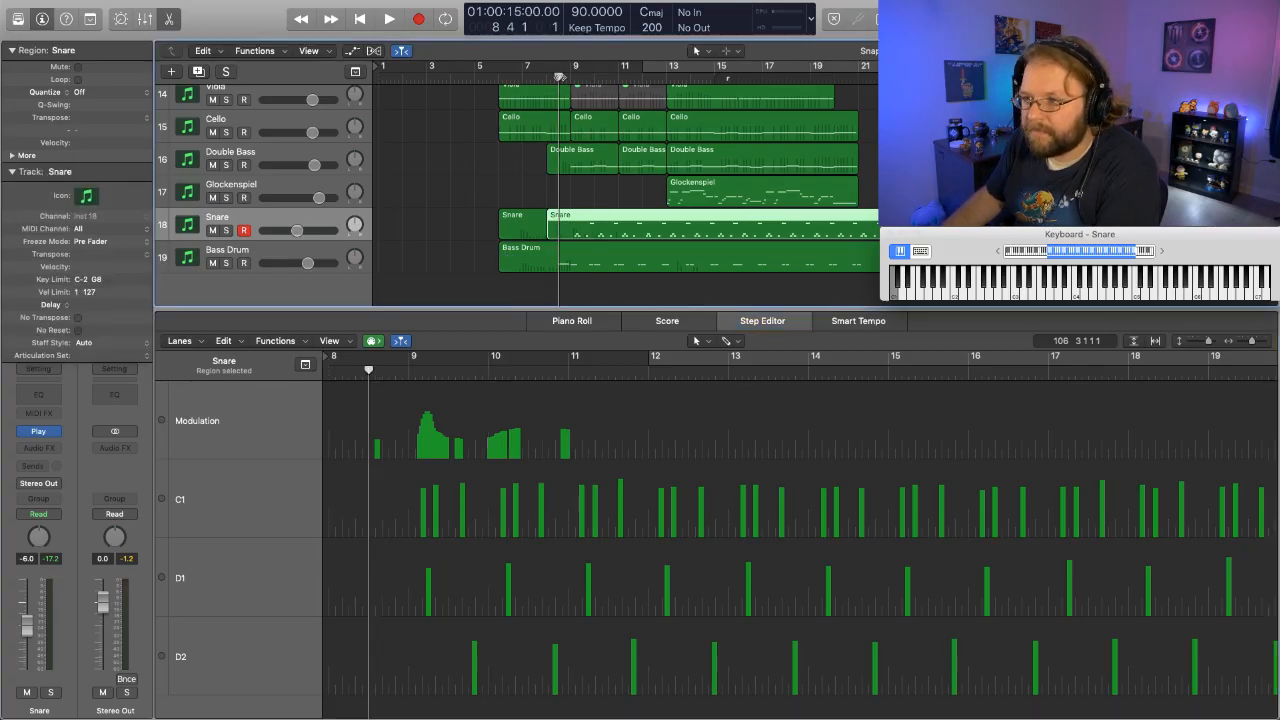
key(space)
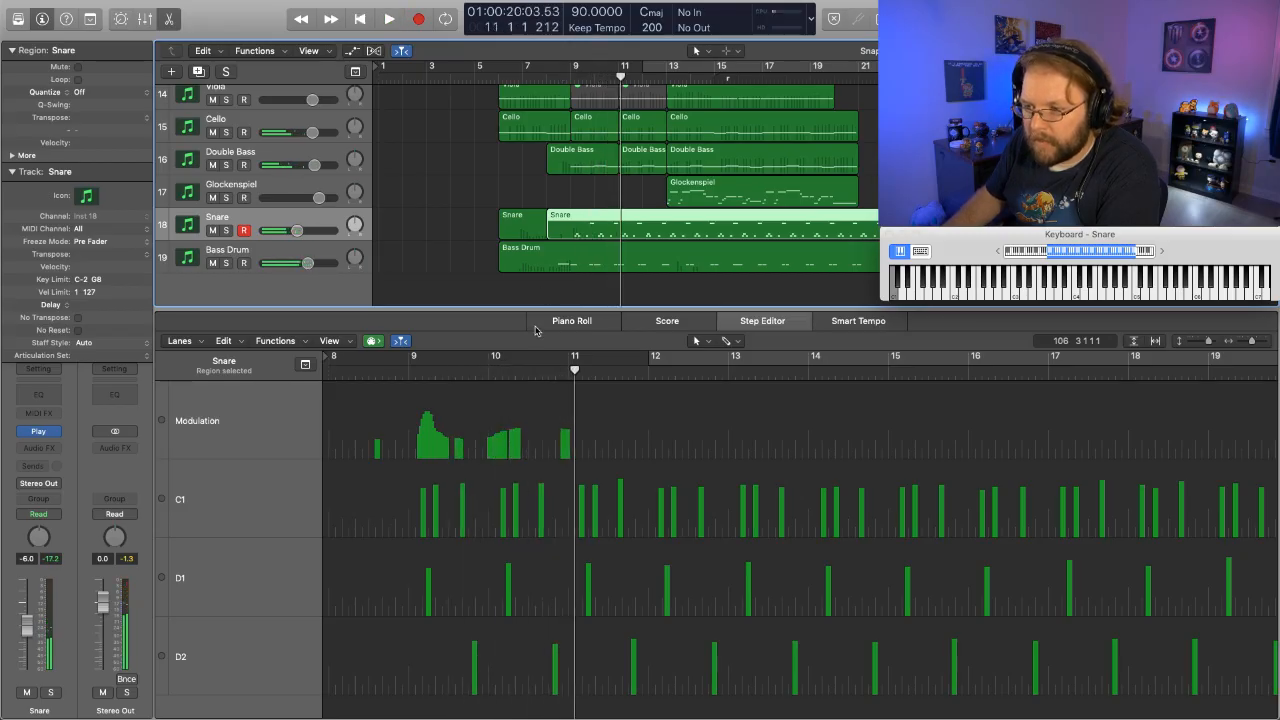
- Inspect the Snare modulation events in bar 9 and replay the passage from bar 8 into bar 10
click(460, 440)
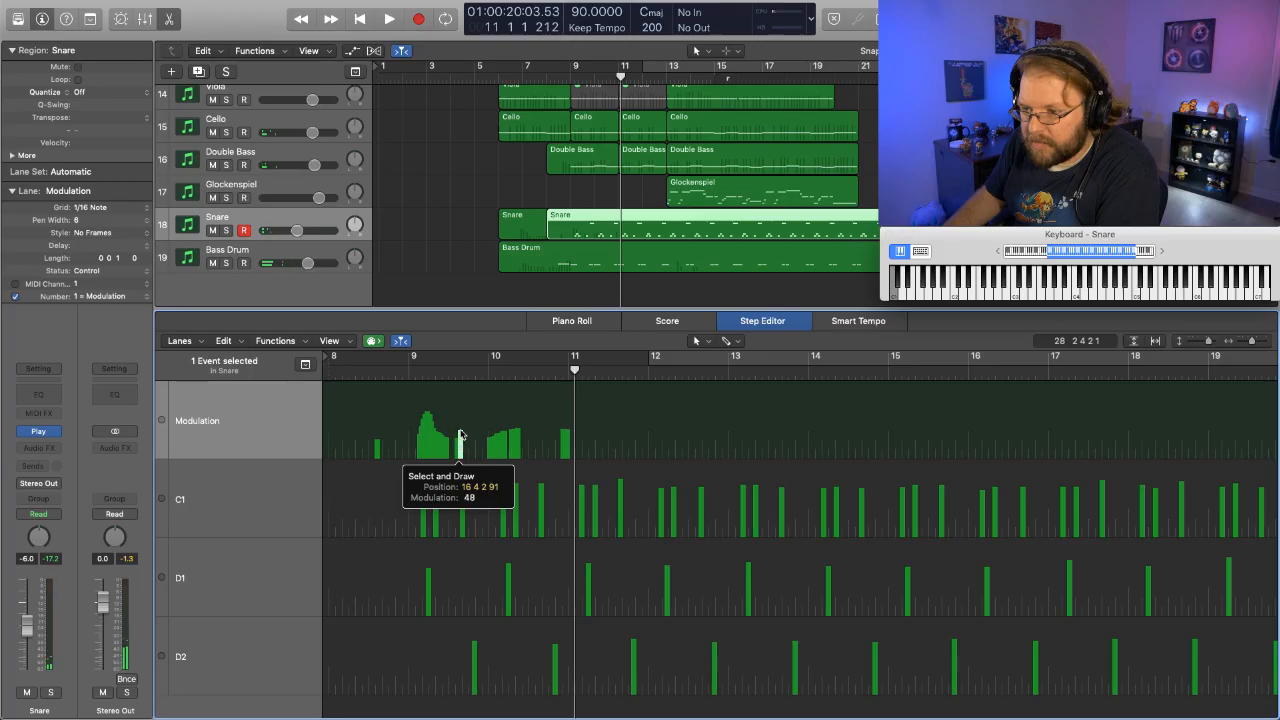
click(457, 434)
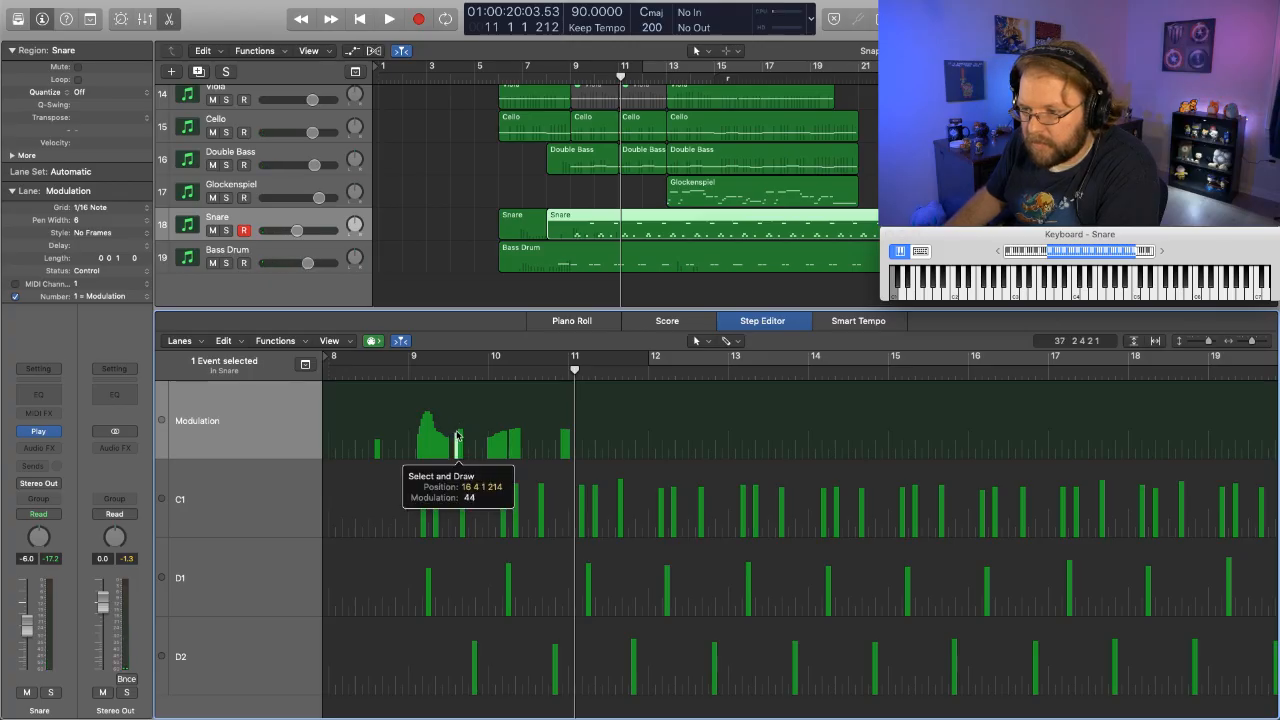
click(395, 378)
key(space)
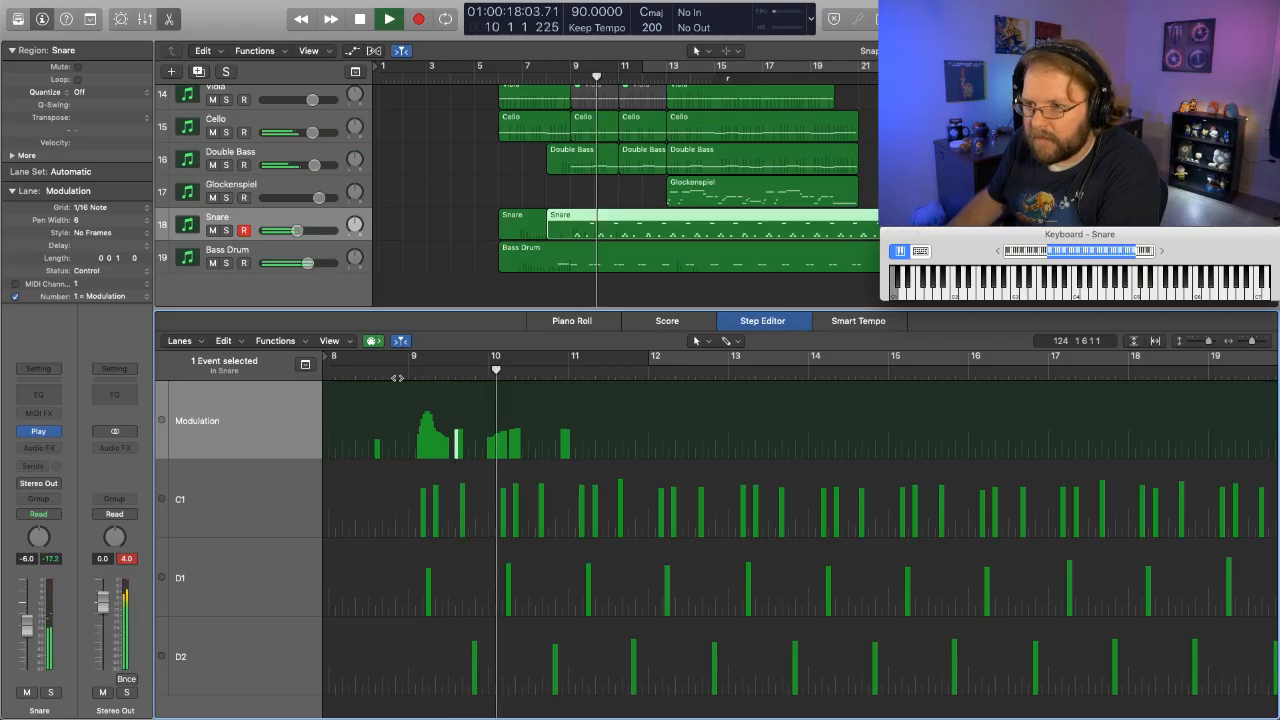
key(space)
- Deselect the Snare region, look over the upper tracks and play the arrangement from bar 6 into bar 7
click(433, 288)
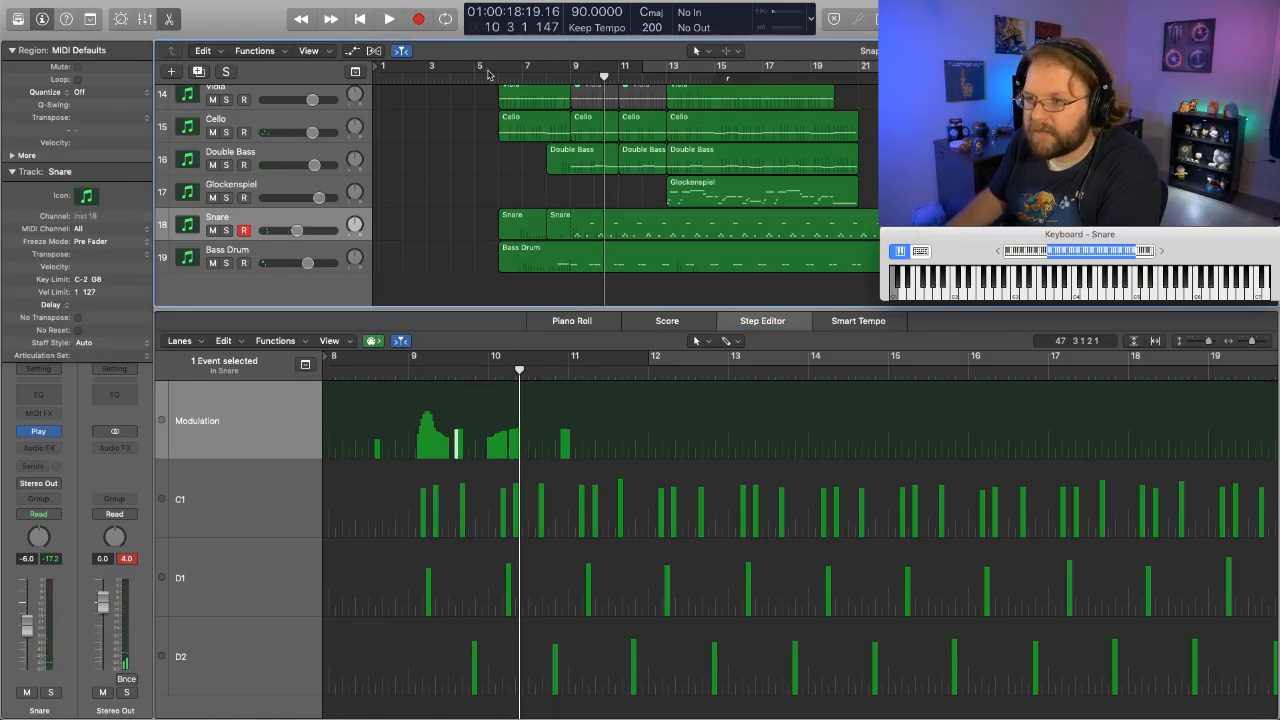
scroll(500, 120, up, 10)
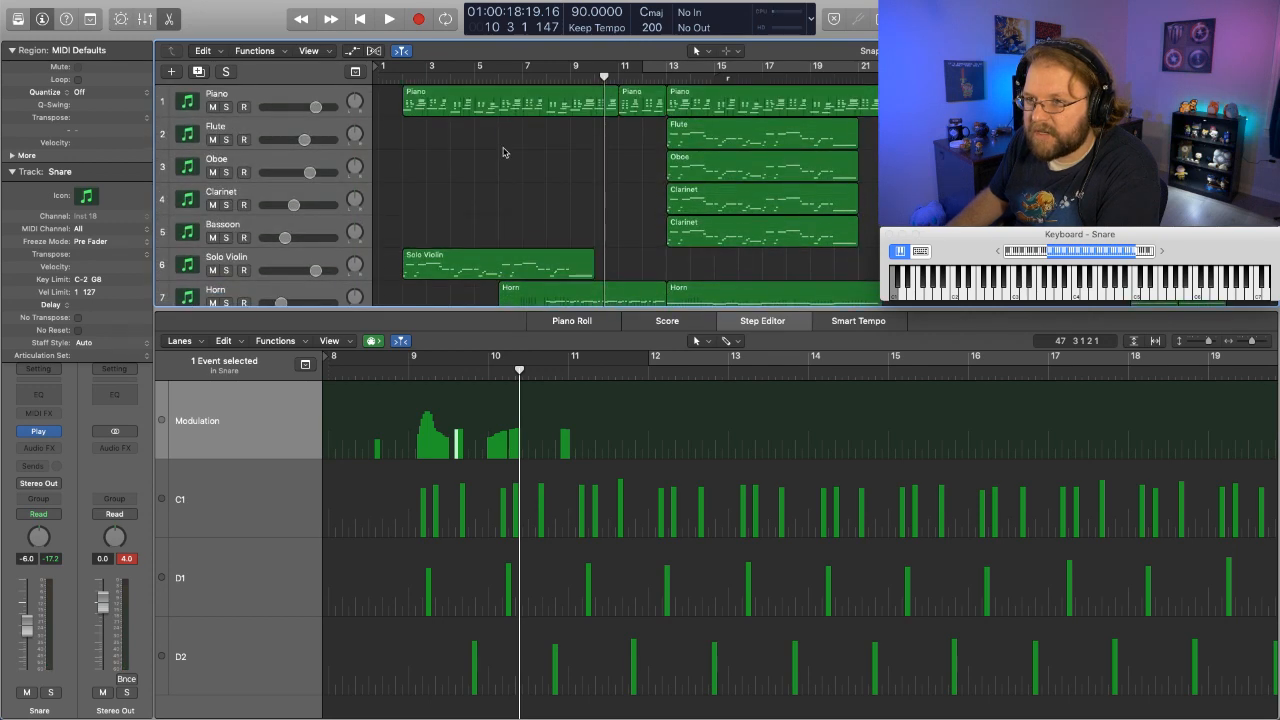
scroll(503, 152, down, 4)
scroll(503, 152, up, 3)
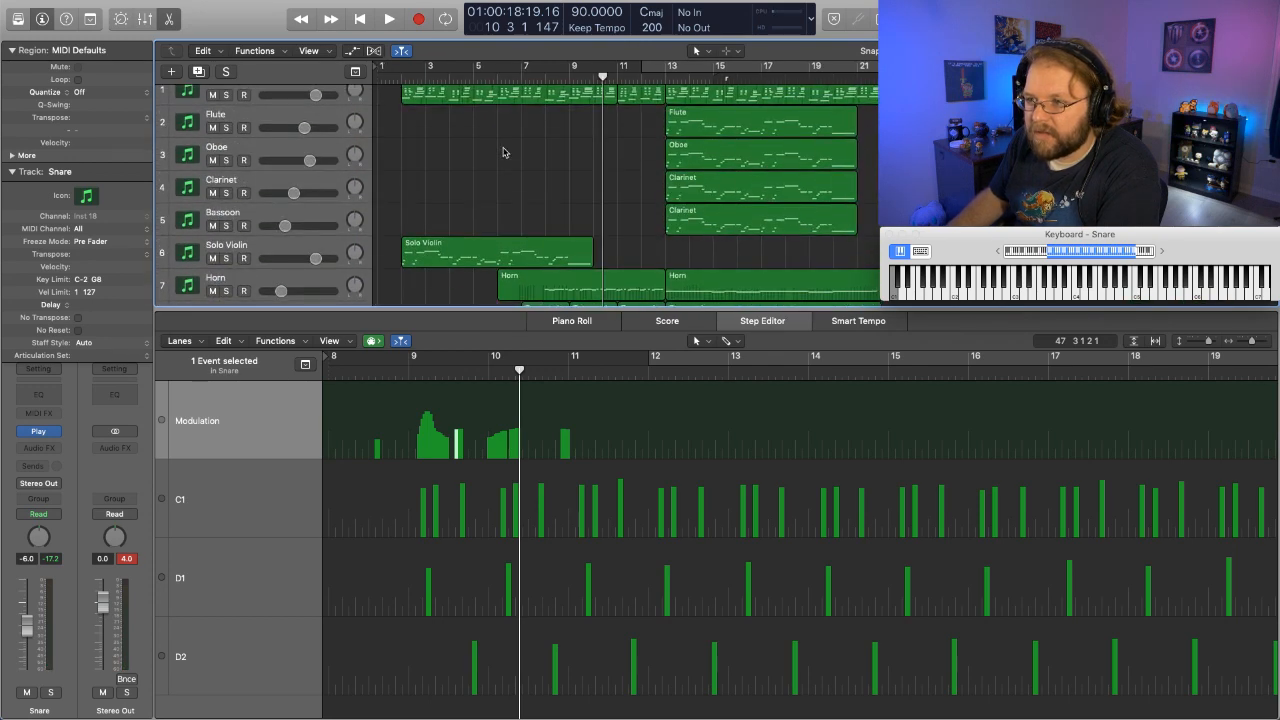
click(512, 79)
key(space)
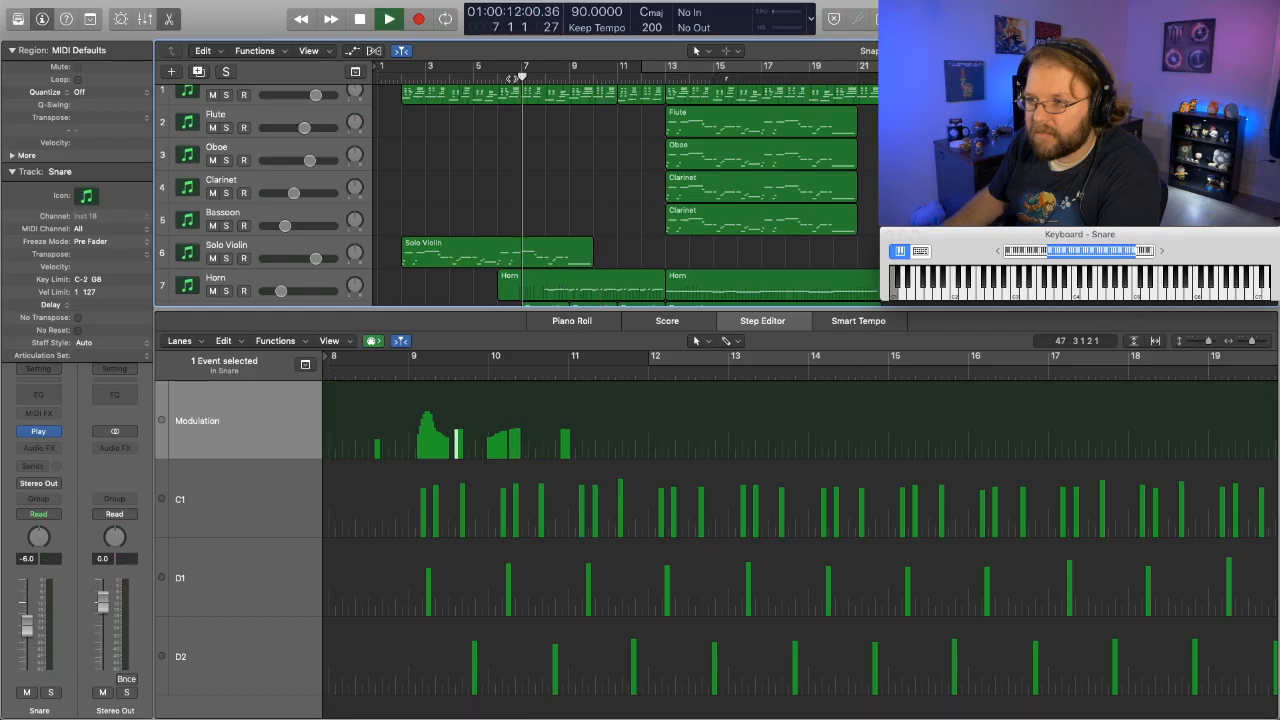
key(space)
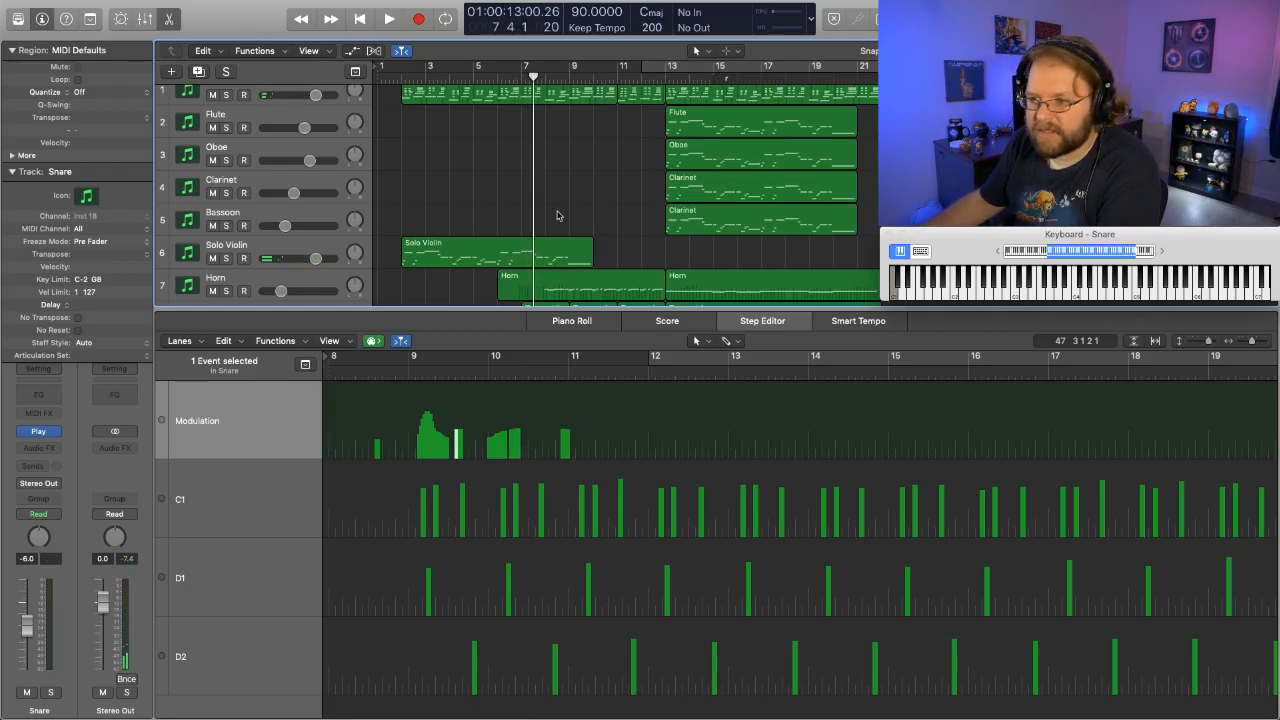
- Duplicate the Bass Drum track with its instrument settings, and delete the surplus second duplicate
key(p)
scroll(617, 201, down, 10)
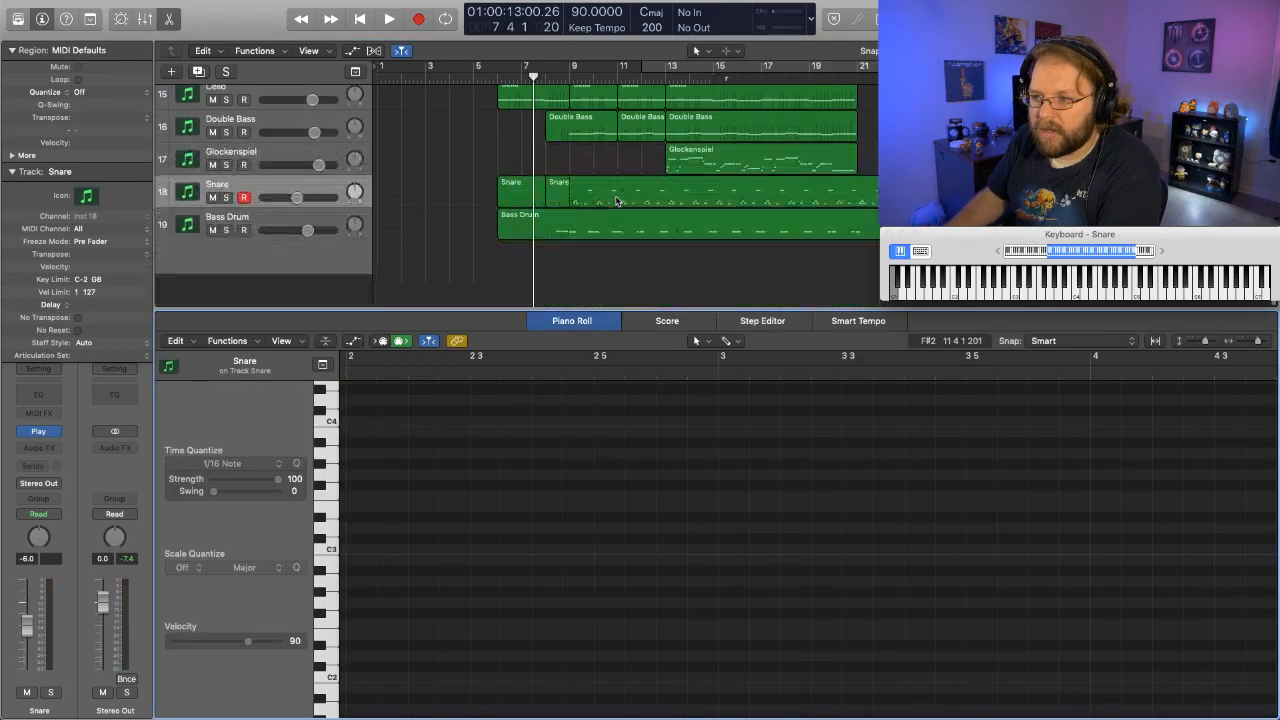
click(284, 250)
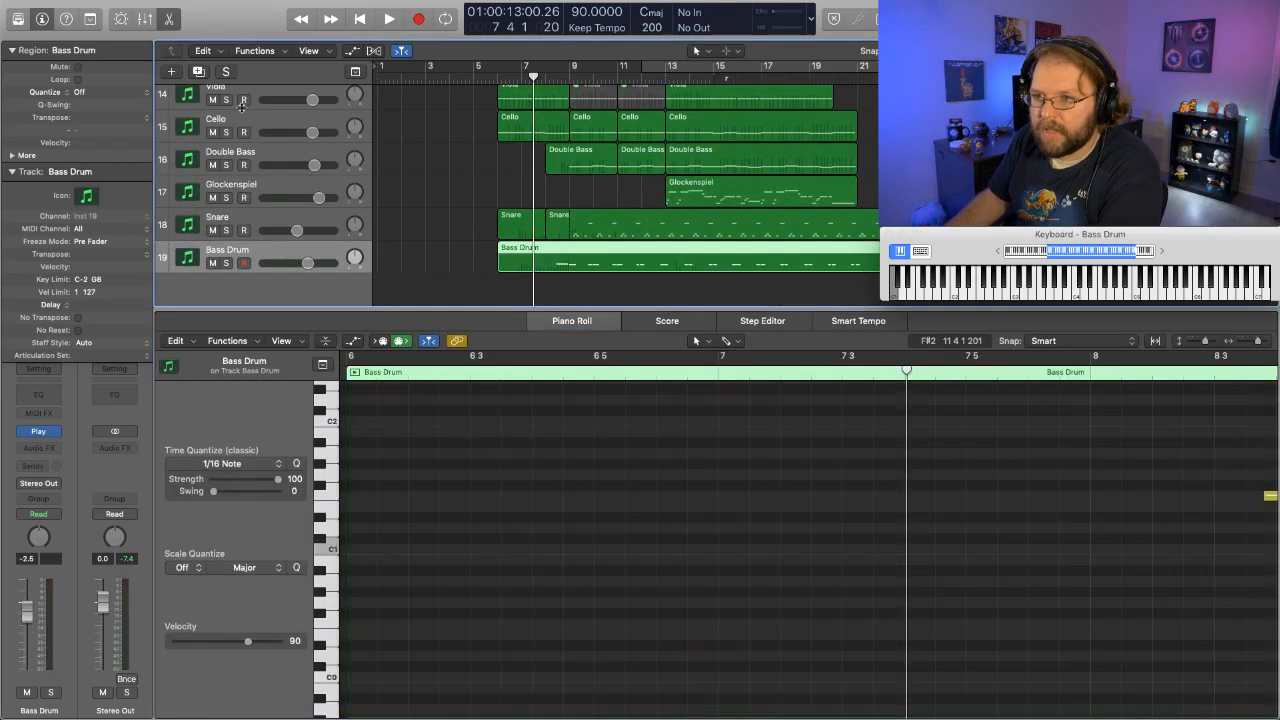
click(198, 72)
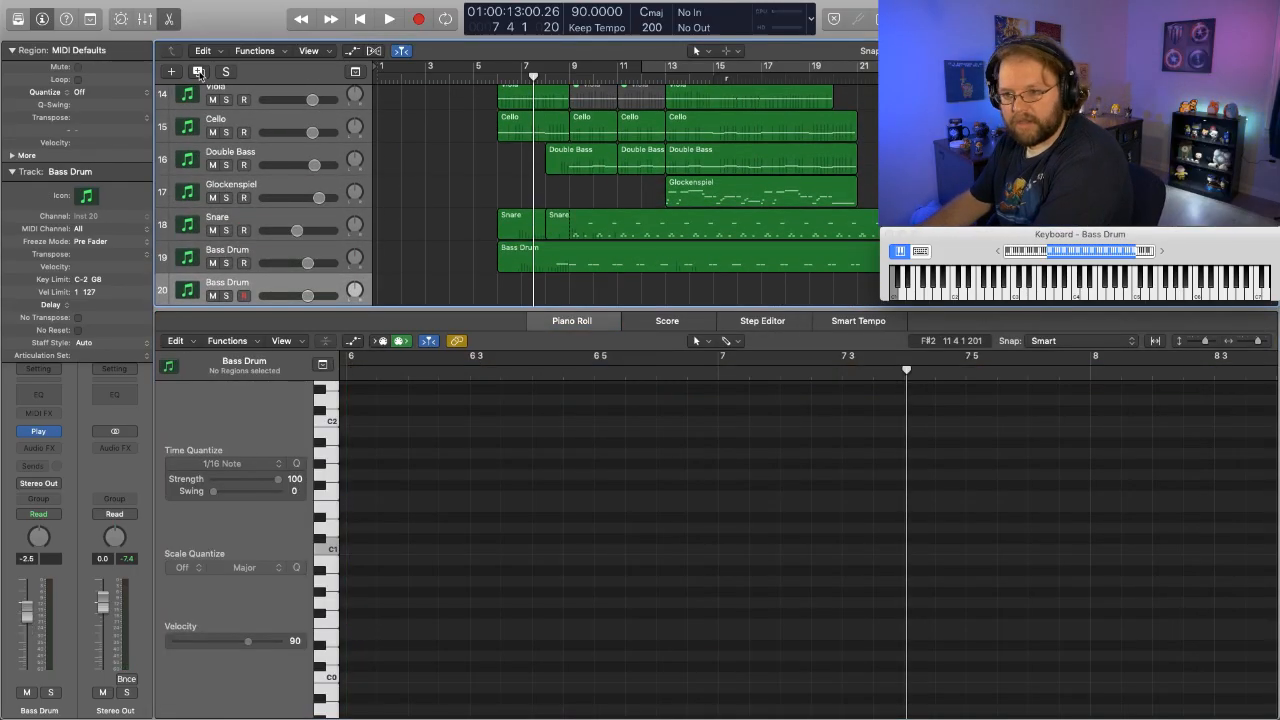
key(space)
key(space)
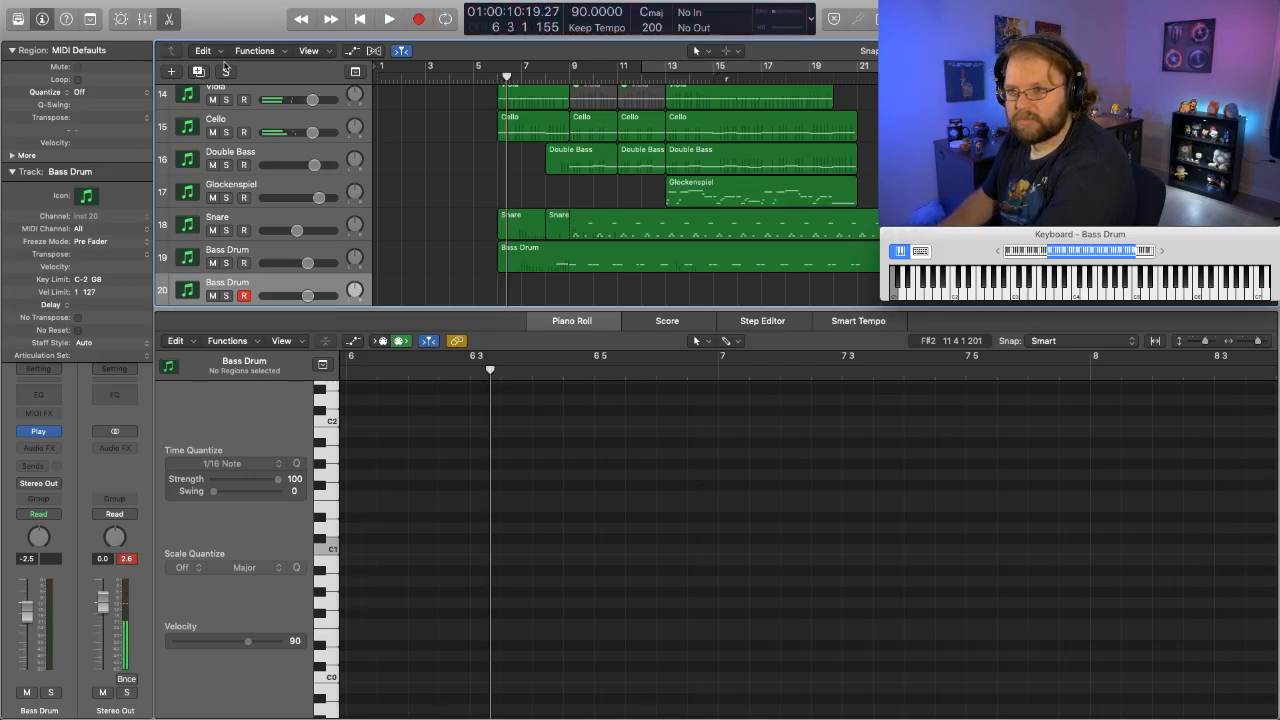
click(199, 72)
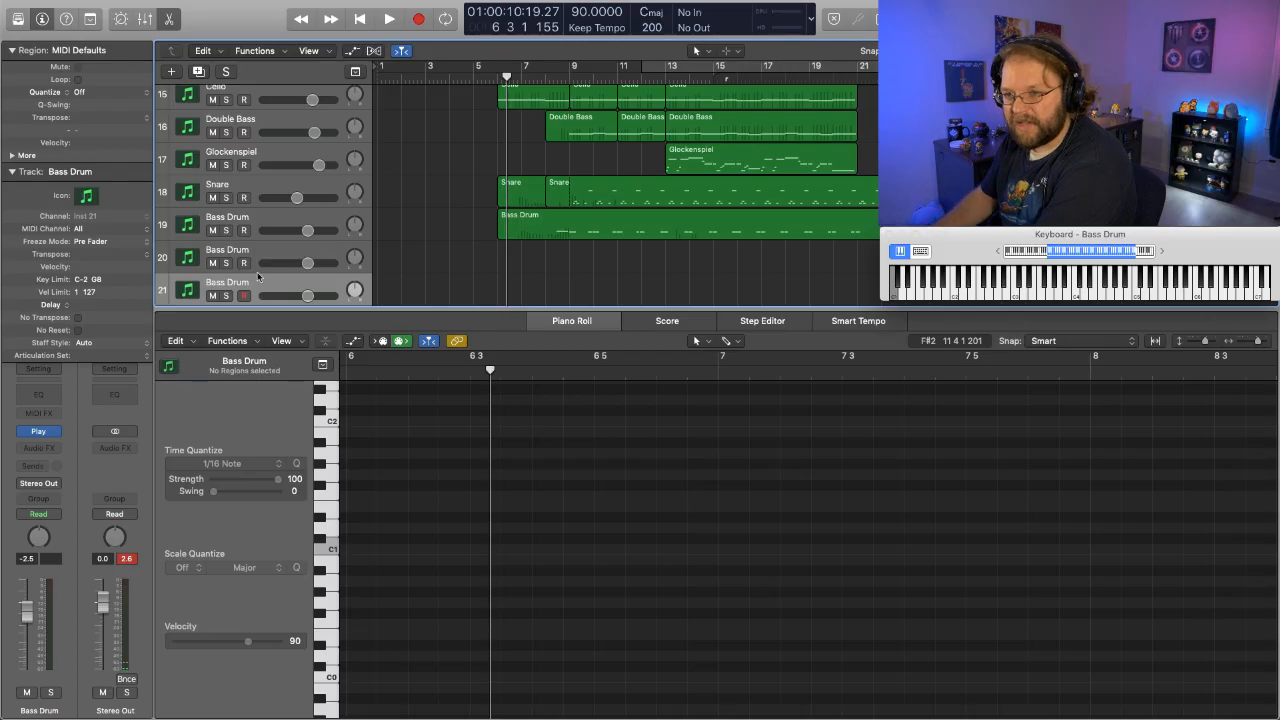
key(Delete)
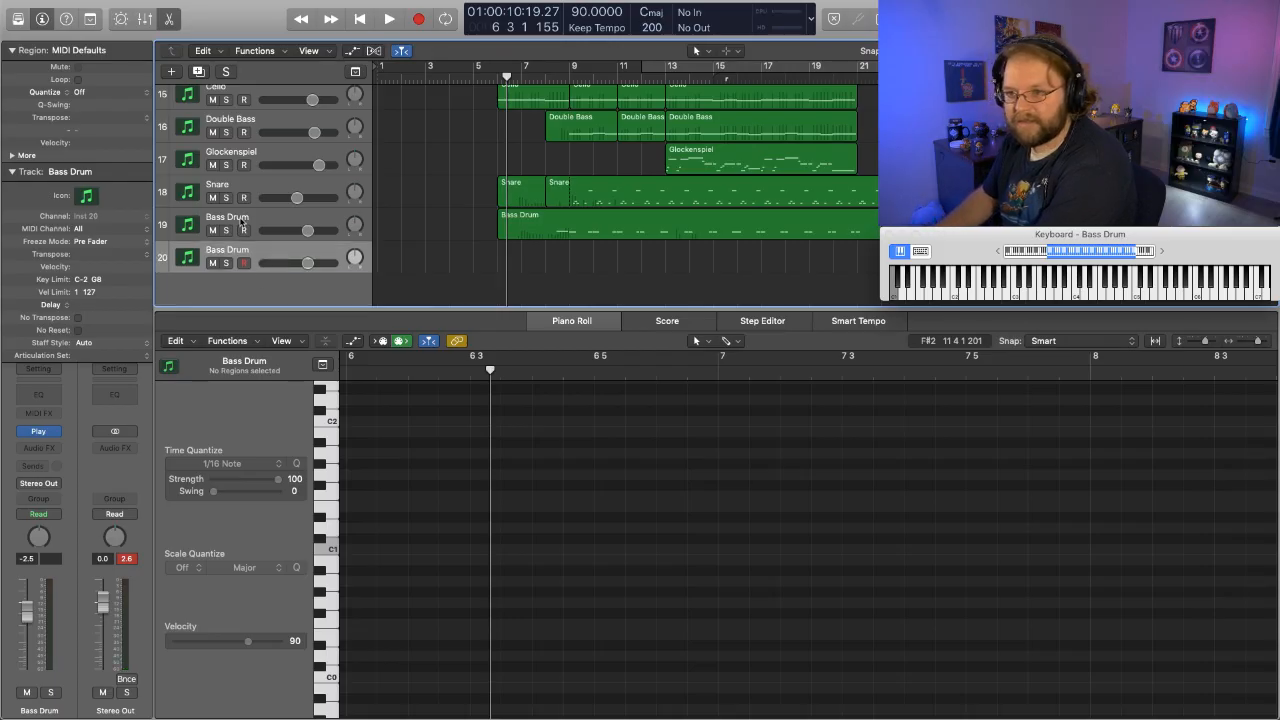
- Rename the duplicated Bass Drum track as Crash Cymbal
double_click(237, 250)
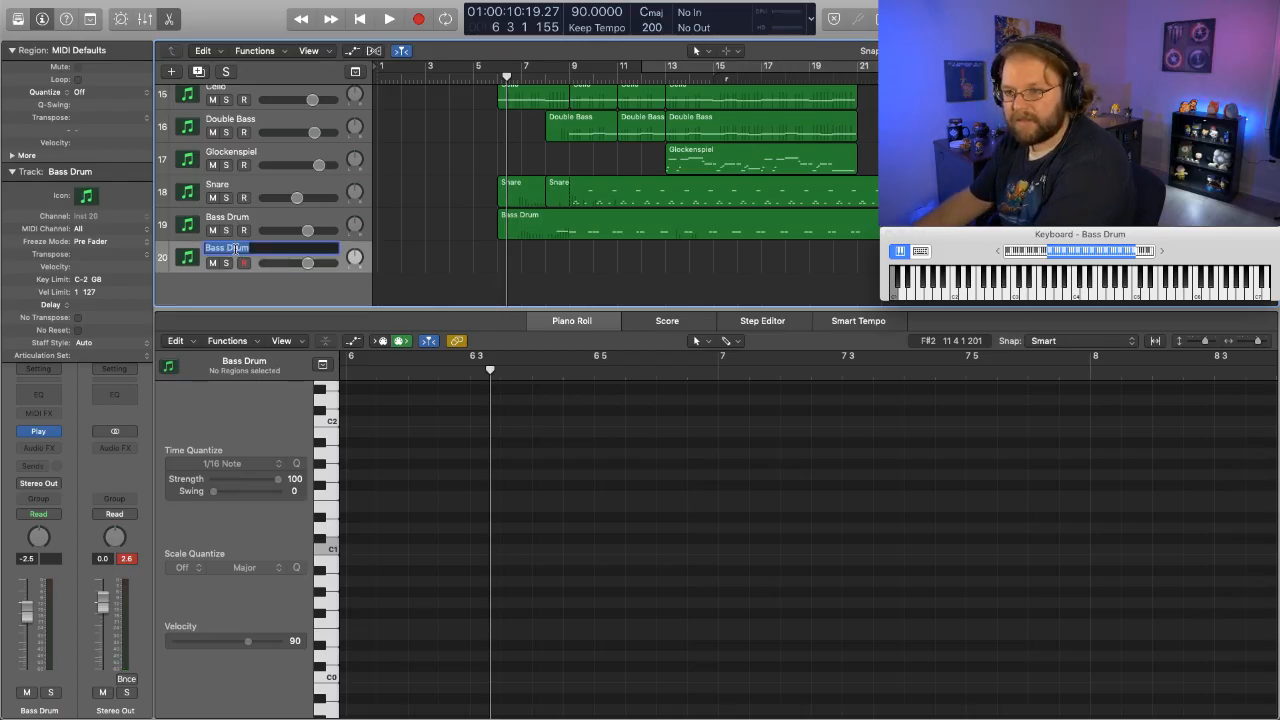
text(Crash Cymbal)
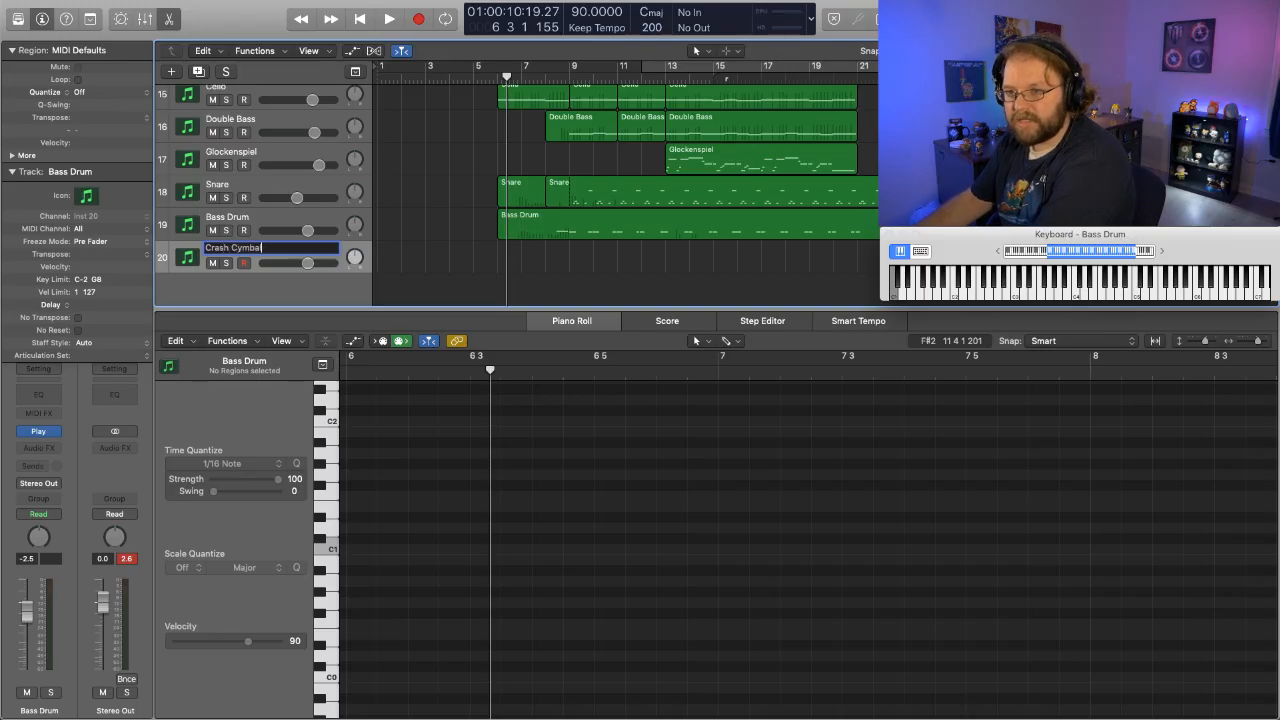
key(Return)
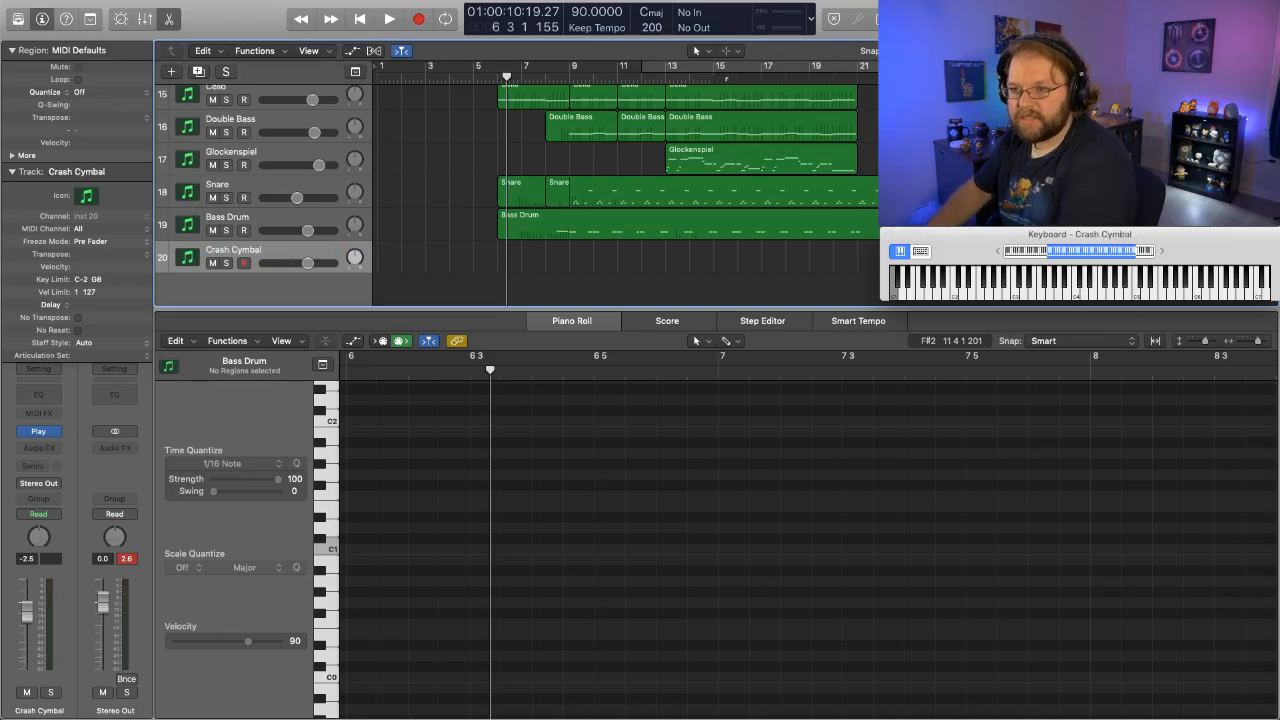
- Load the 19in Zildjian Crash from the Hollywood Orchestral Percussion Gold cymbal pairs as the Crash Cymbal track's instrument
click(40, 432)
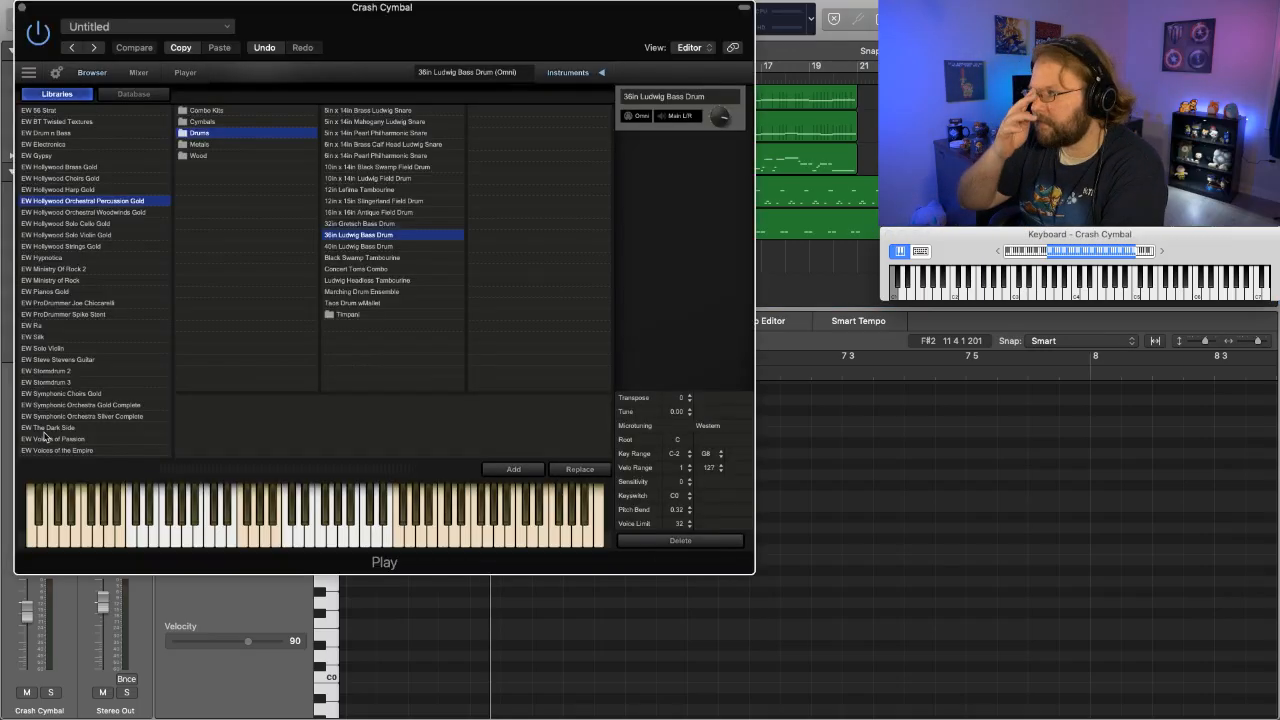
click(206, 146)
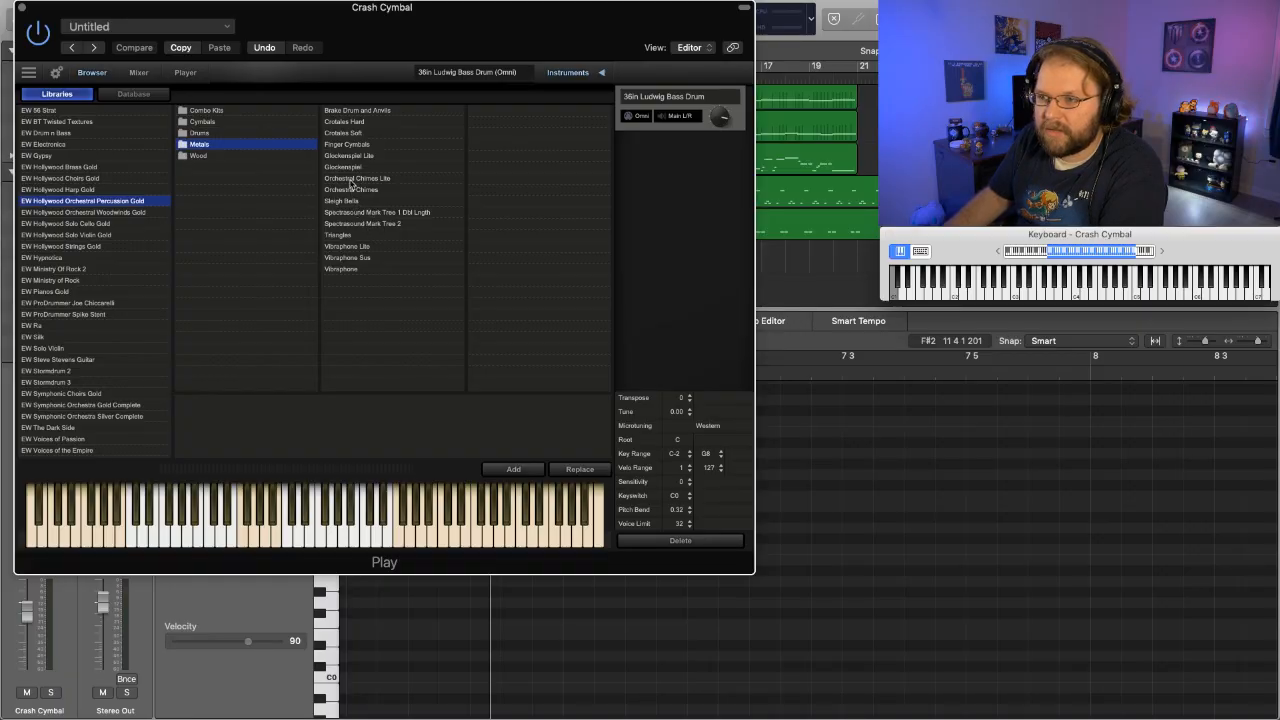
click(226, 122)
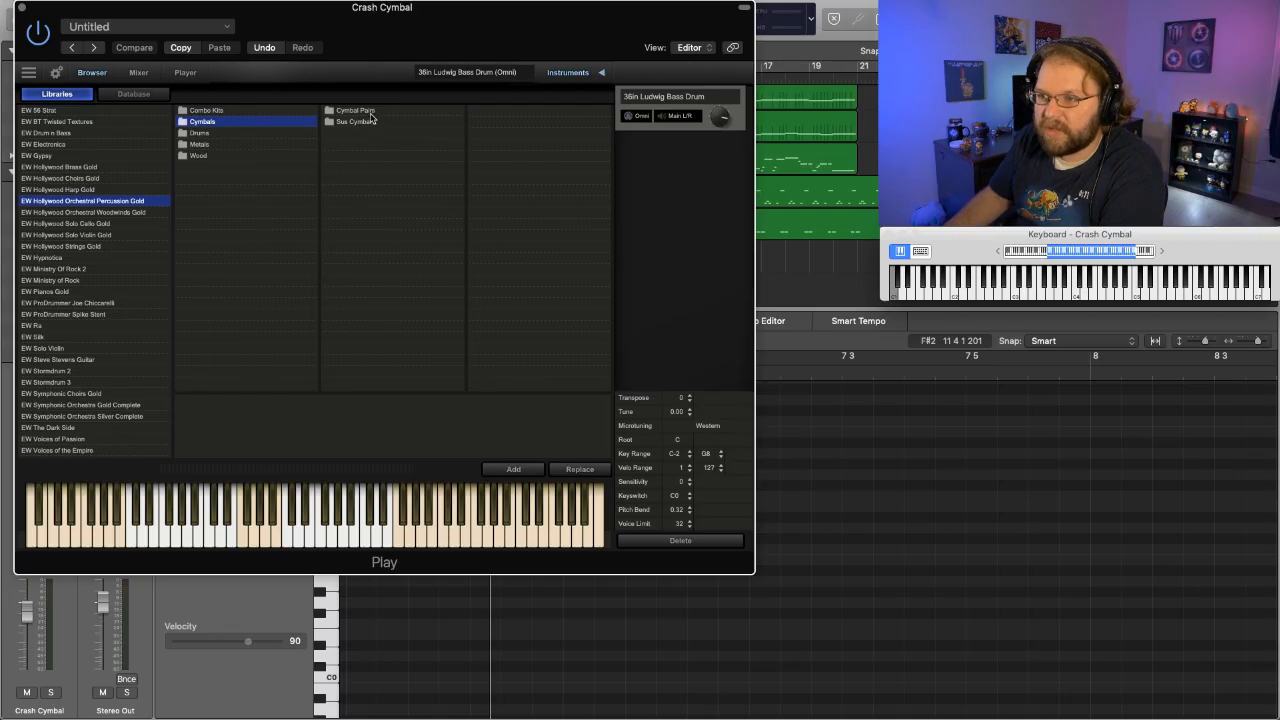
click(360, 111)
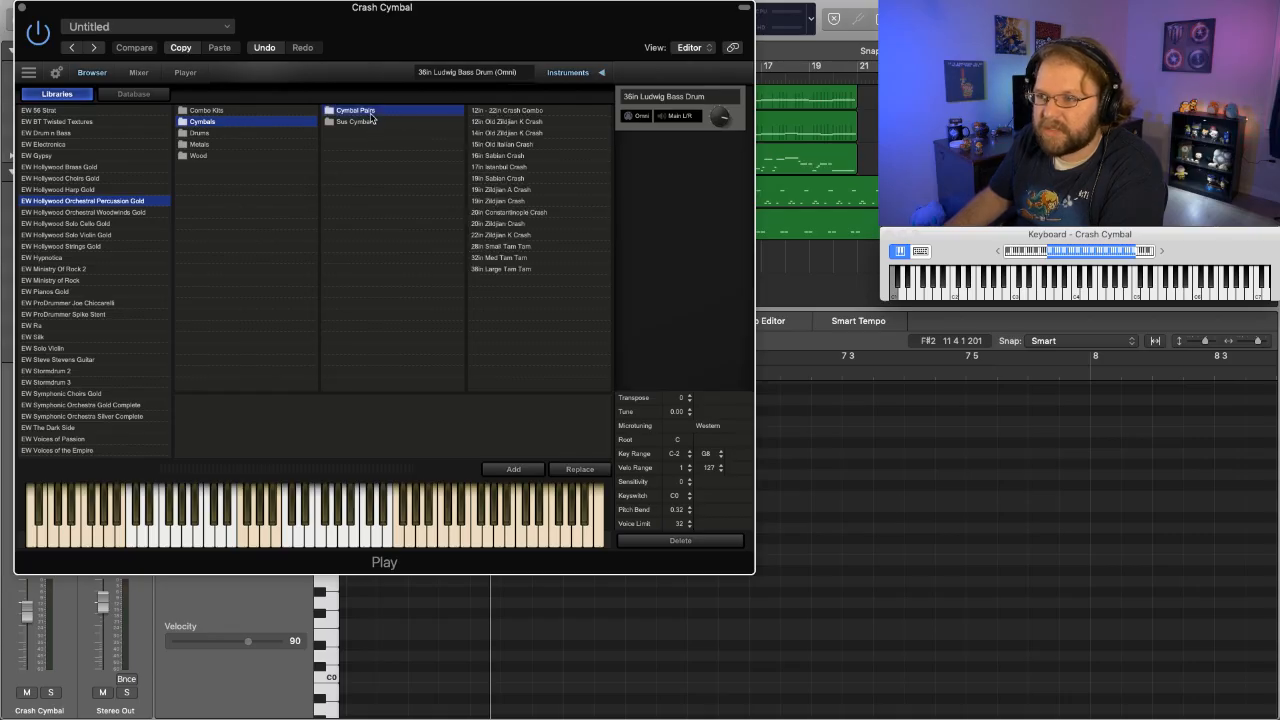
click(507, 202)
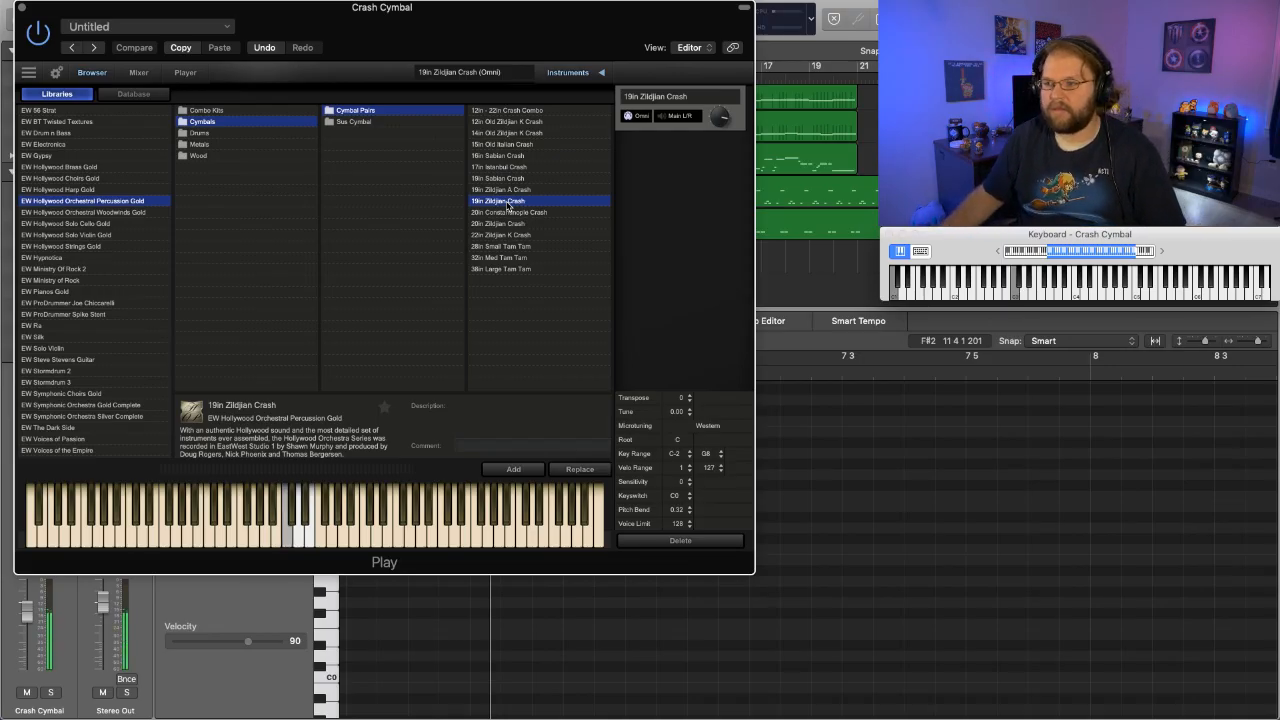
click(21, 8)
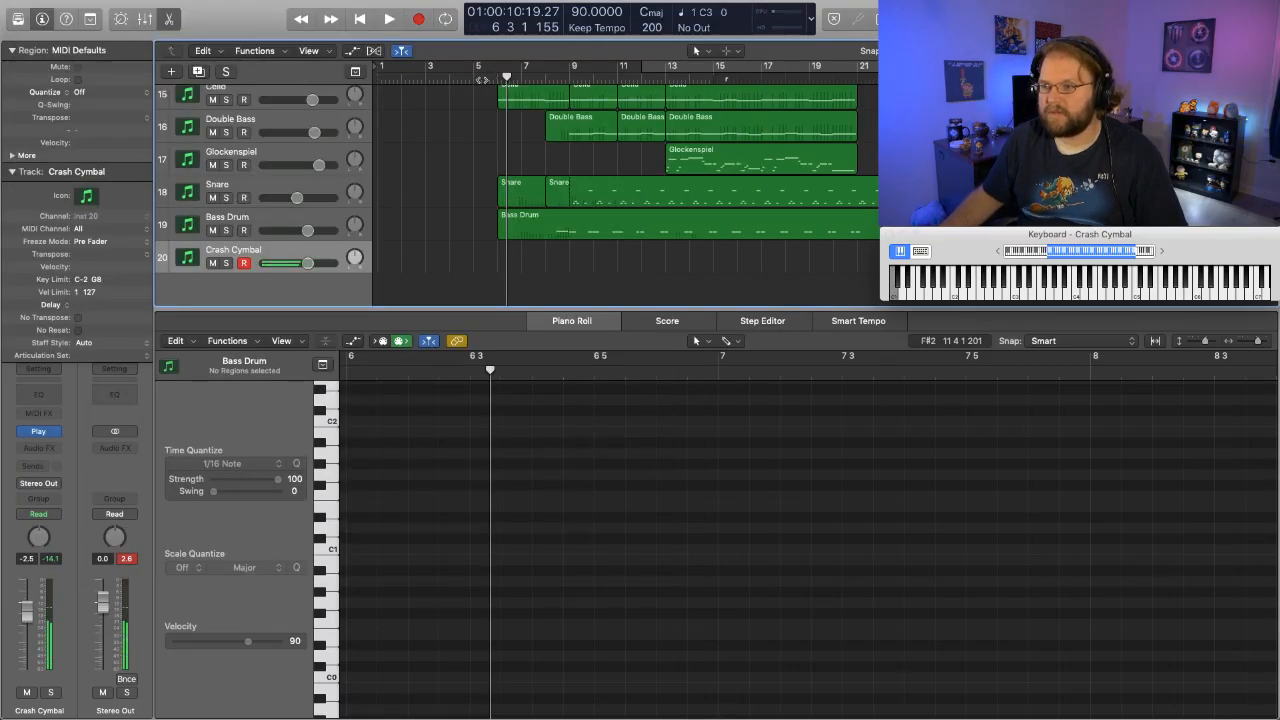
- Record C3 crash hits at bars 9 and 13 on the Crash Cymbal track, starting a few bars ahead
scroll(477, 78, up, 10)
click(469, 76)
key(space)
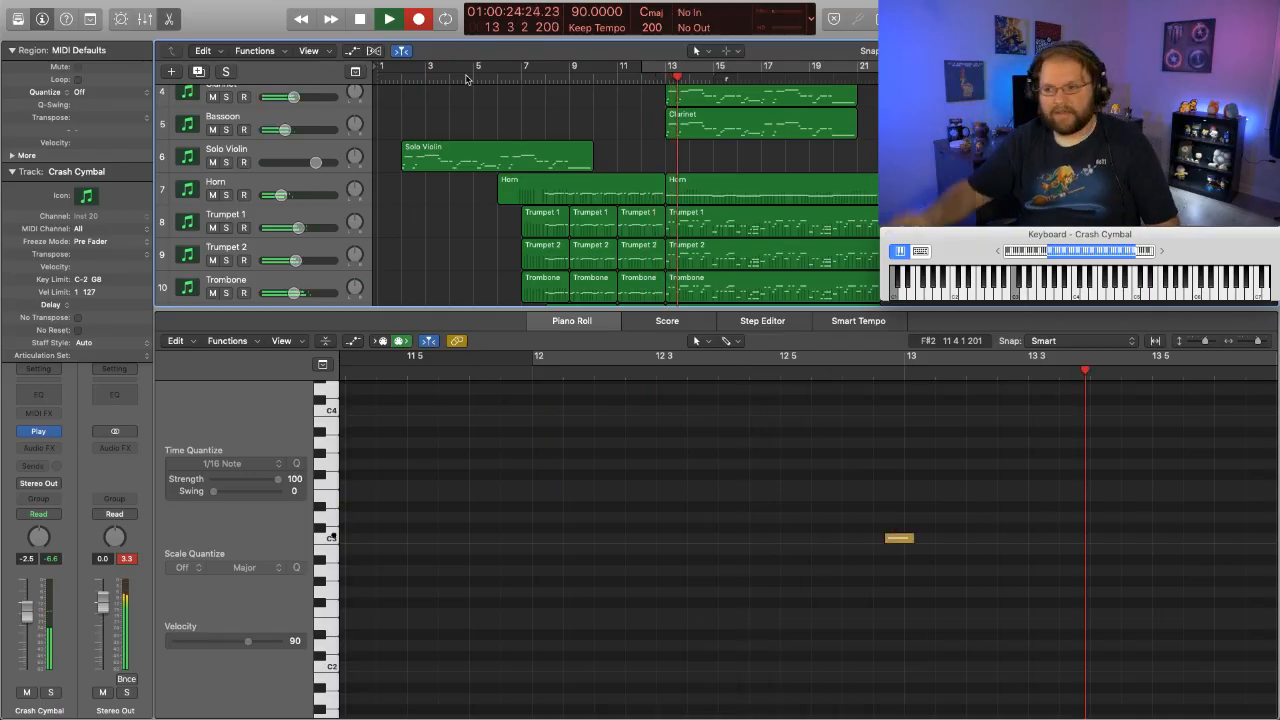
key(space)
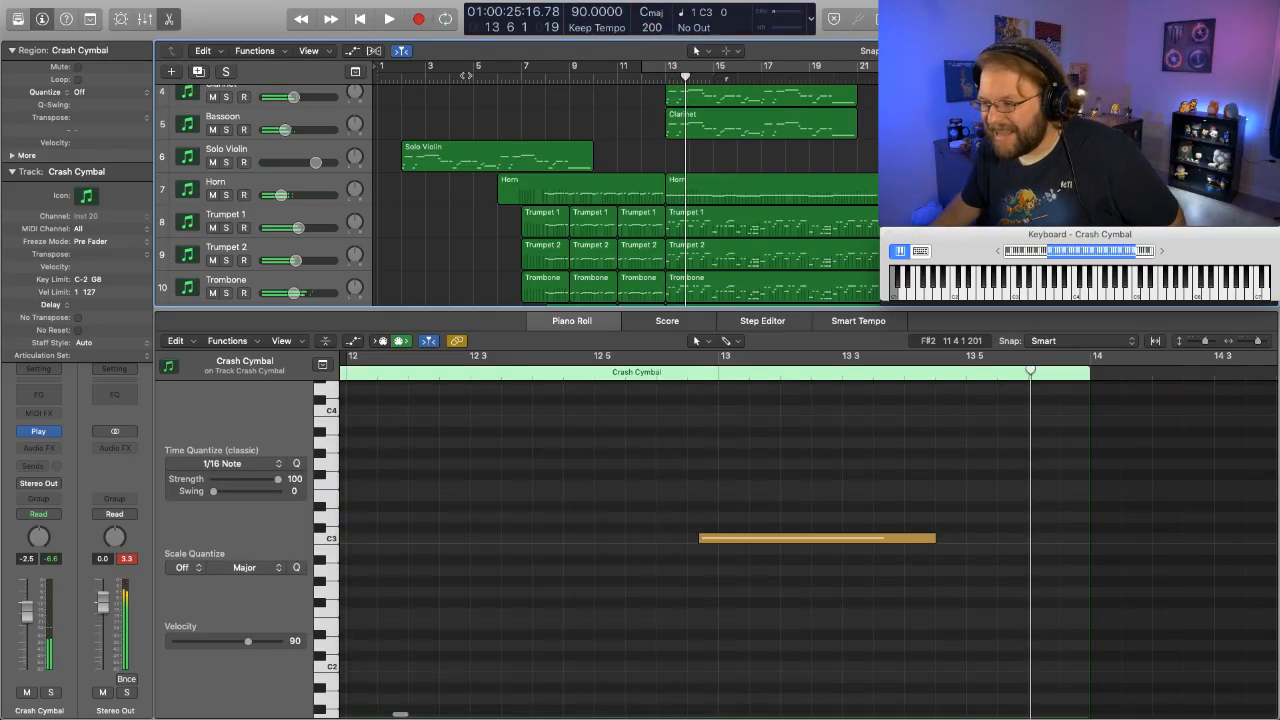
- Raise the bar 13 crash note's velocity to 105 and play the passage through to bar 14
click(766, 538)
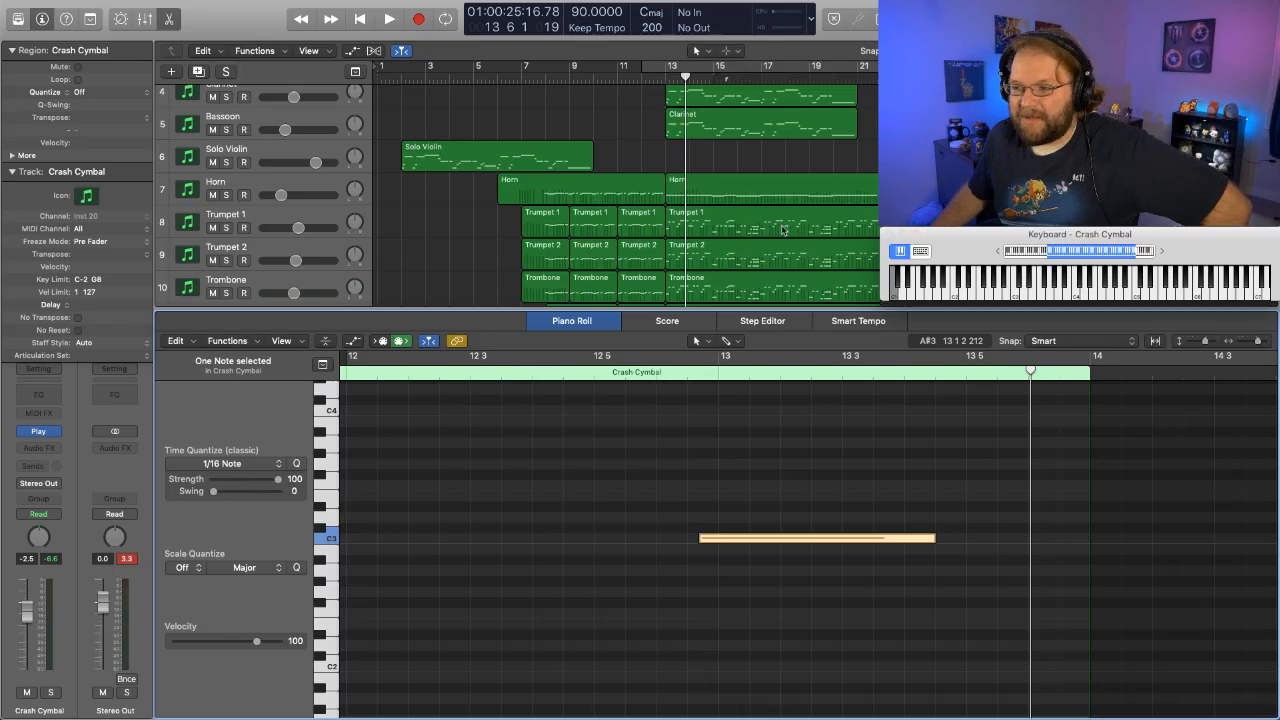
scroll(786, 230, down, 8)
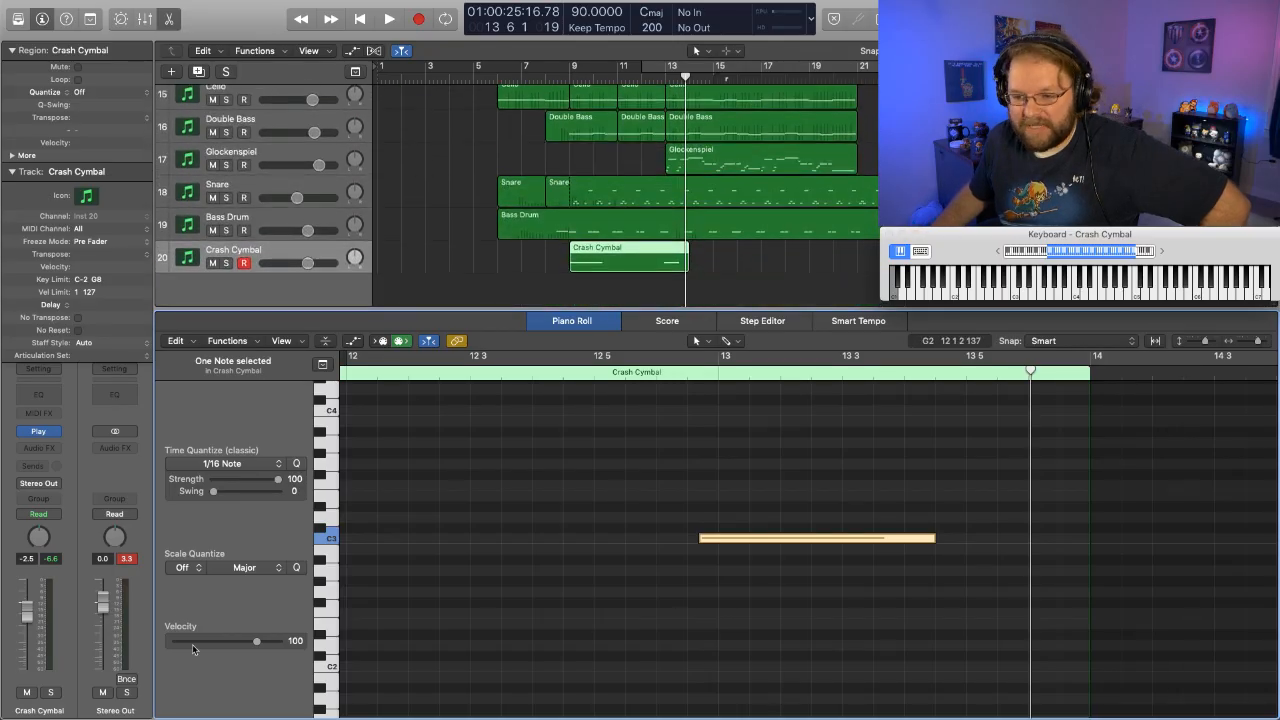
drag(257, 643, 263, 644)
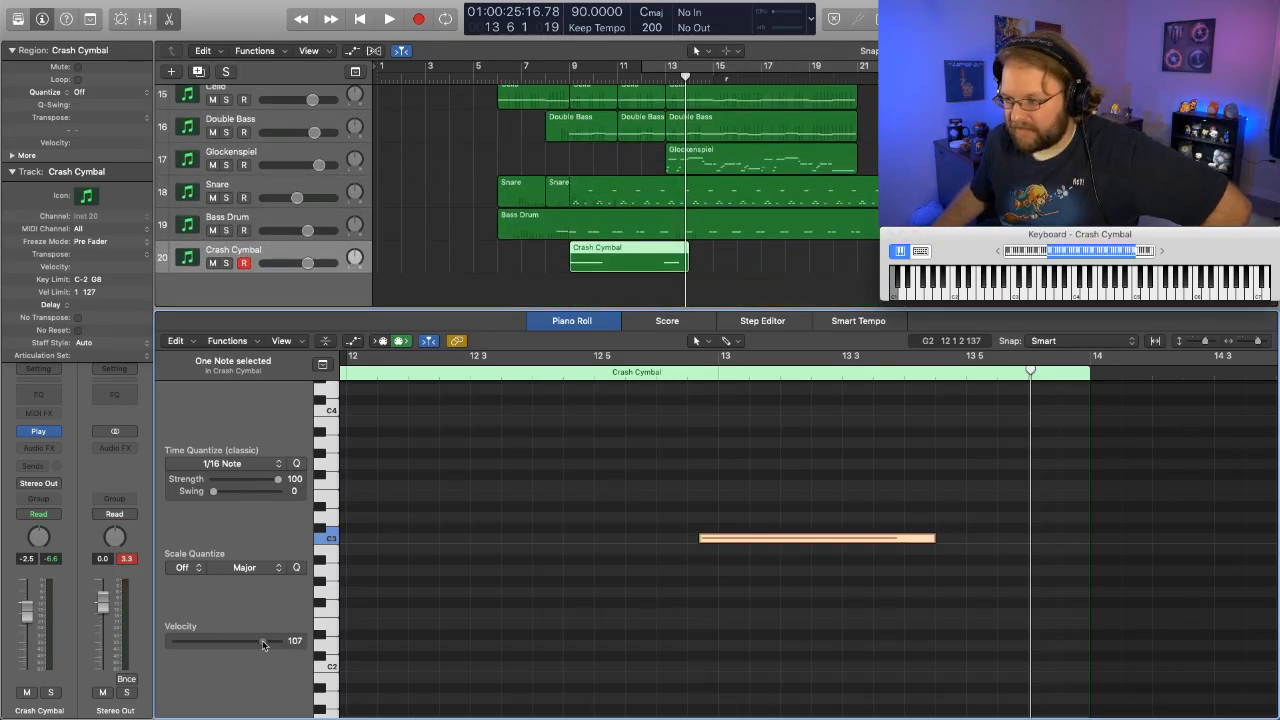
key(space)
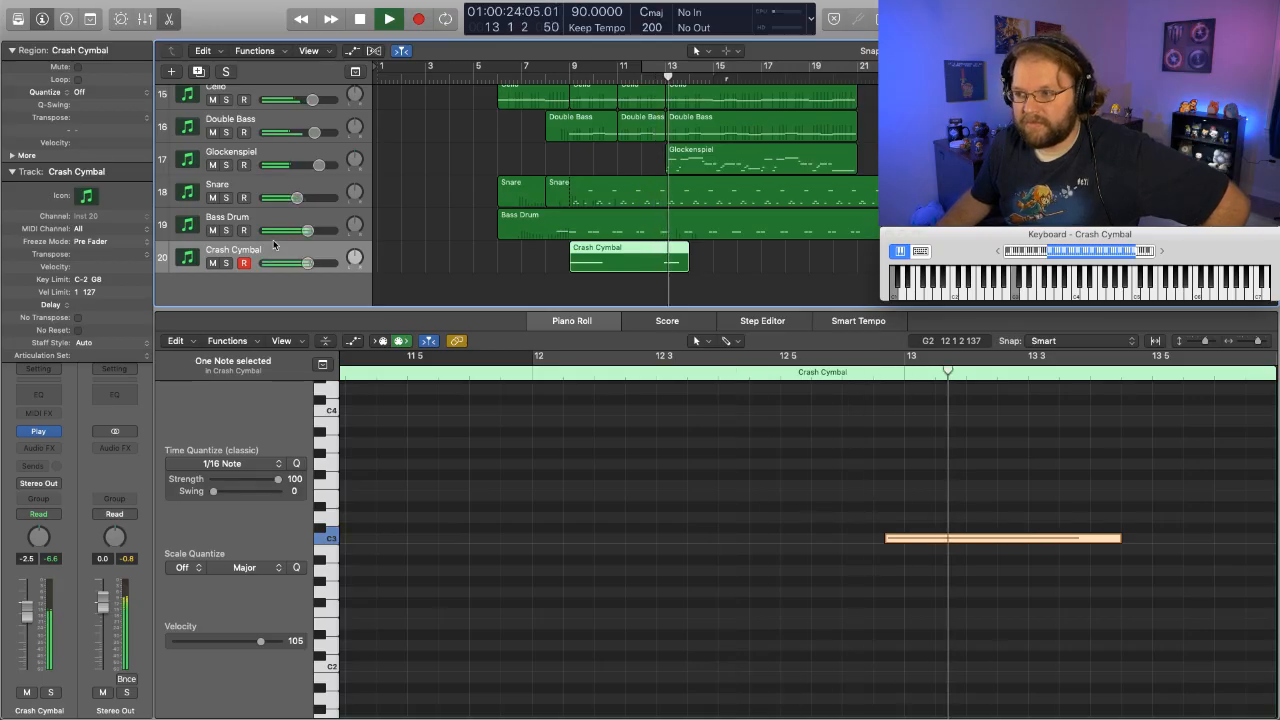
key(space)
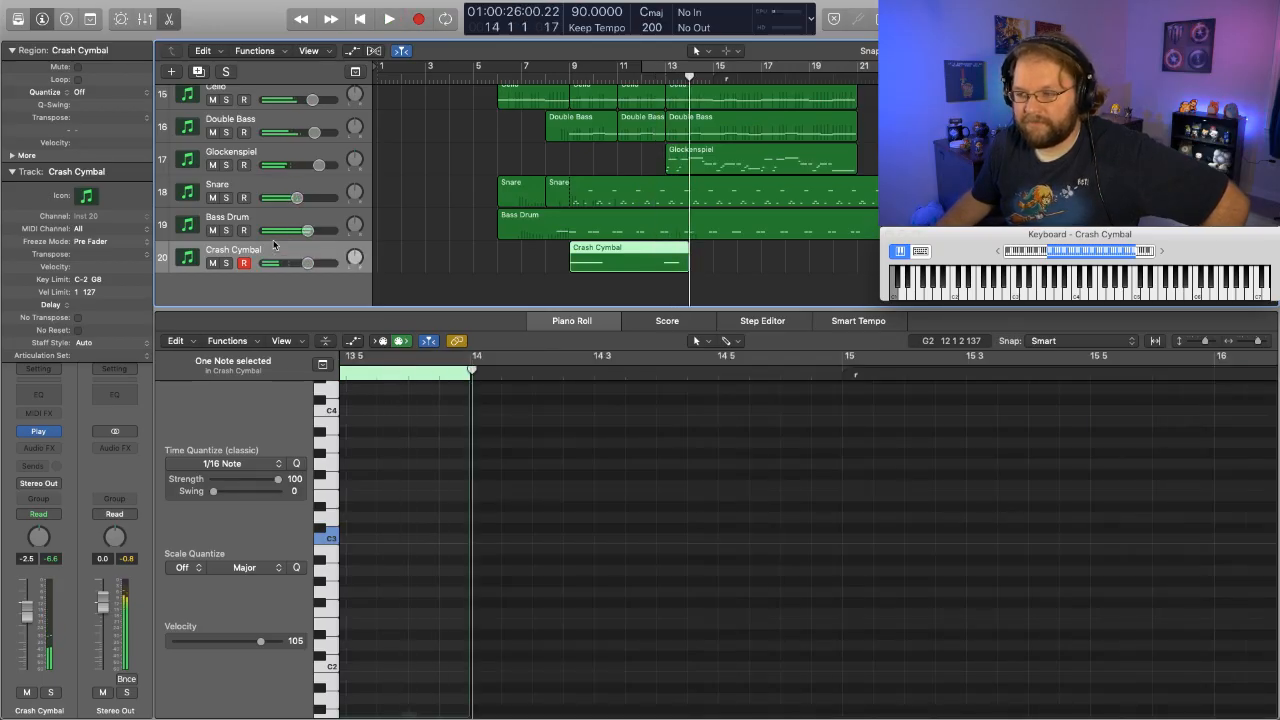
- Lower the Snare track's volume to -7.2 dB and play the arrangement's opening from the start into bar 2
click(603, 190)
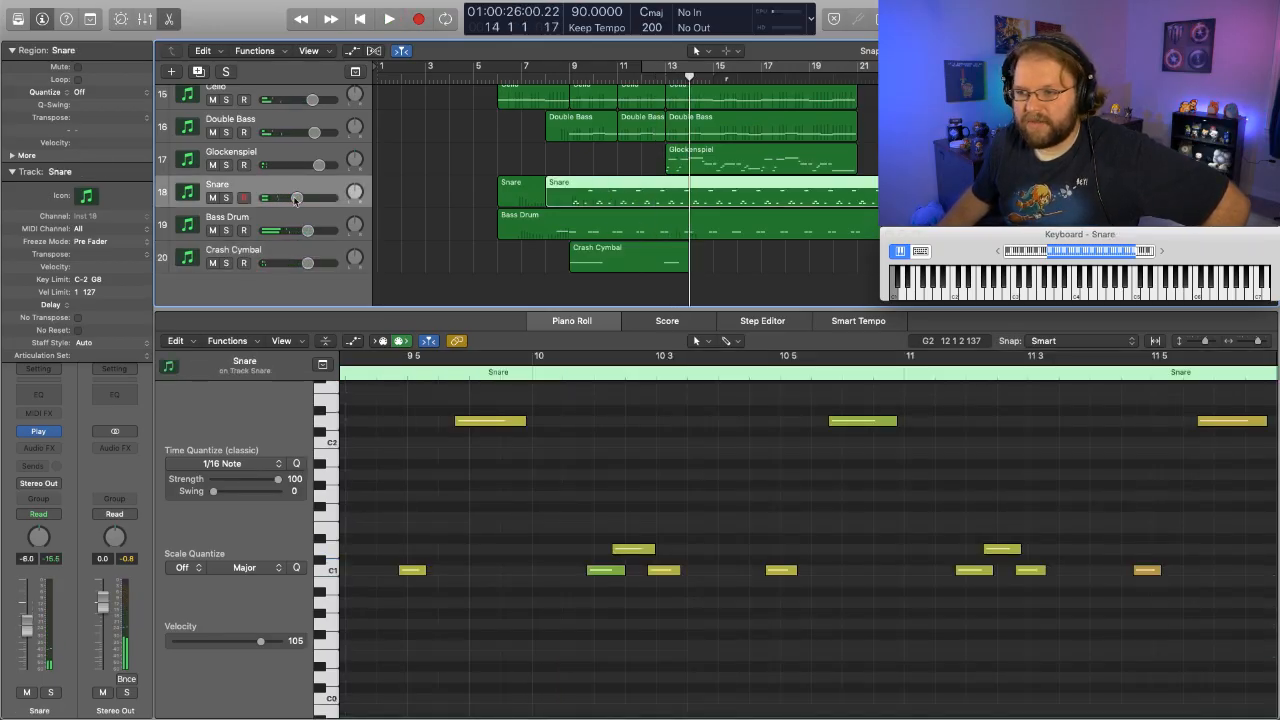
drag(298, 199, 295, 199)
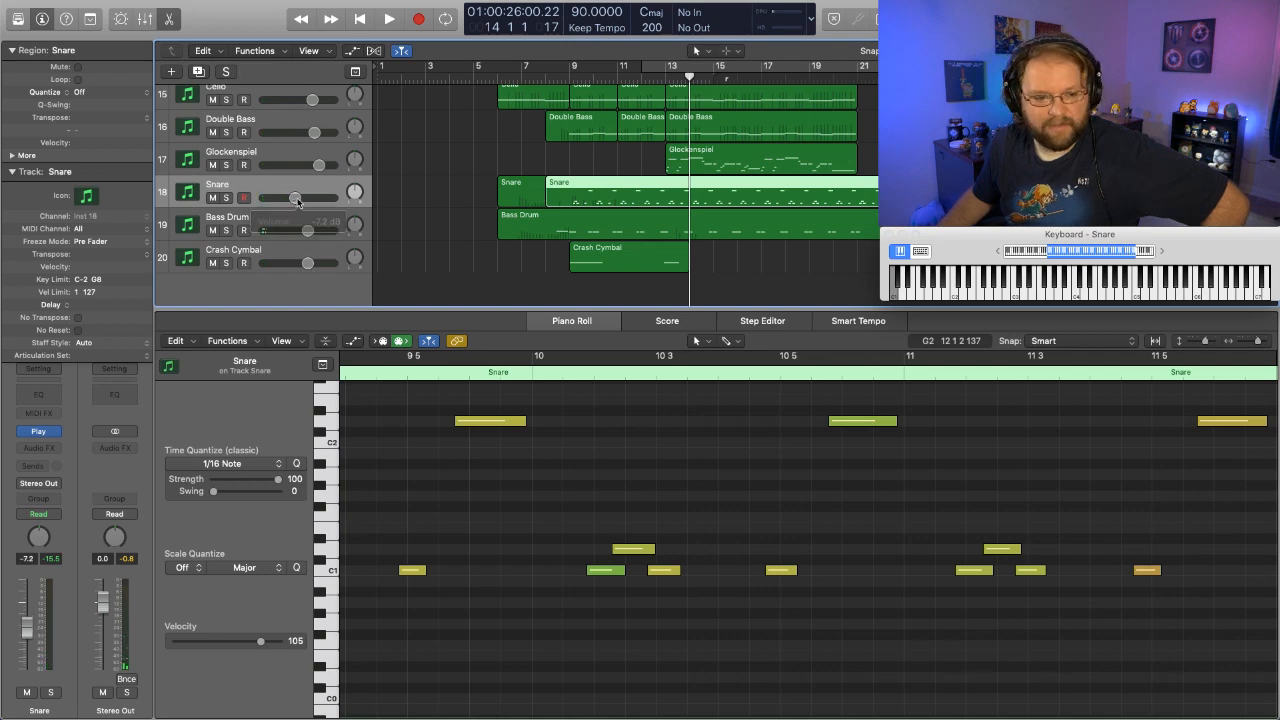
scroll(623, 291, up, 10)
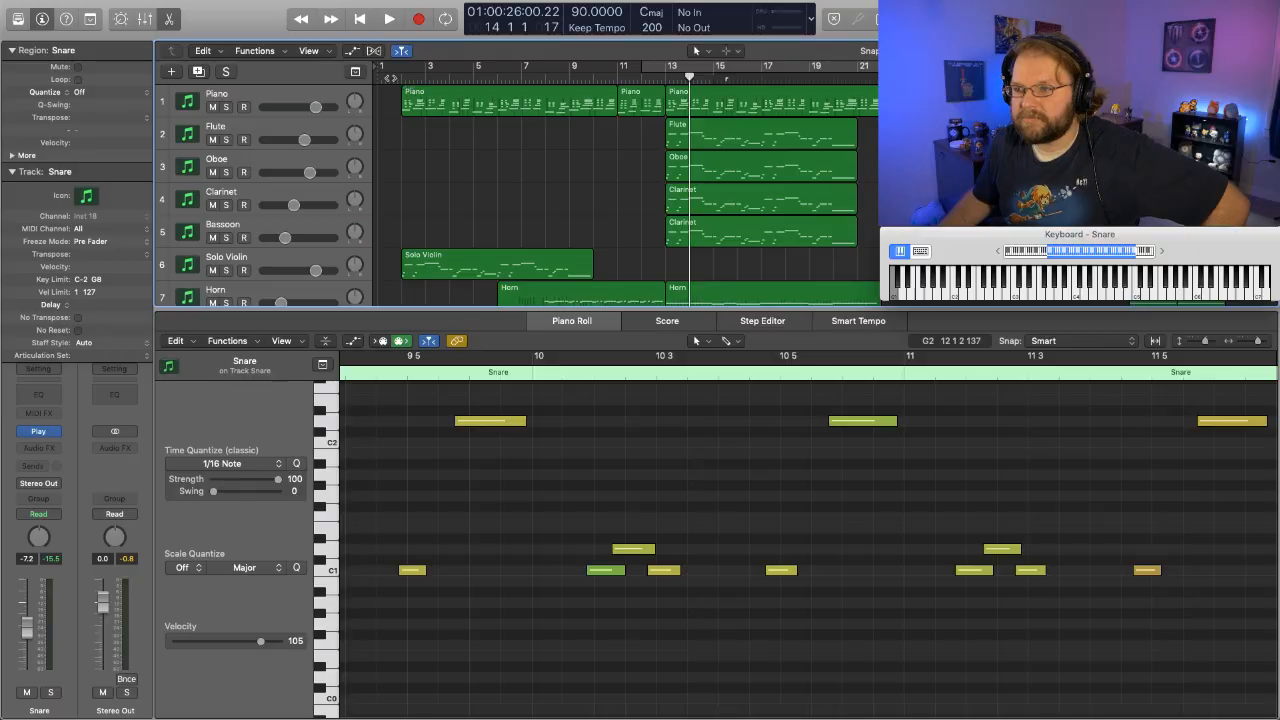
key(Return)
key(space)
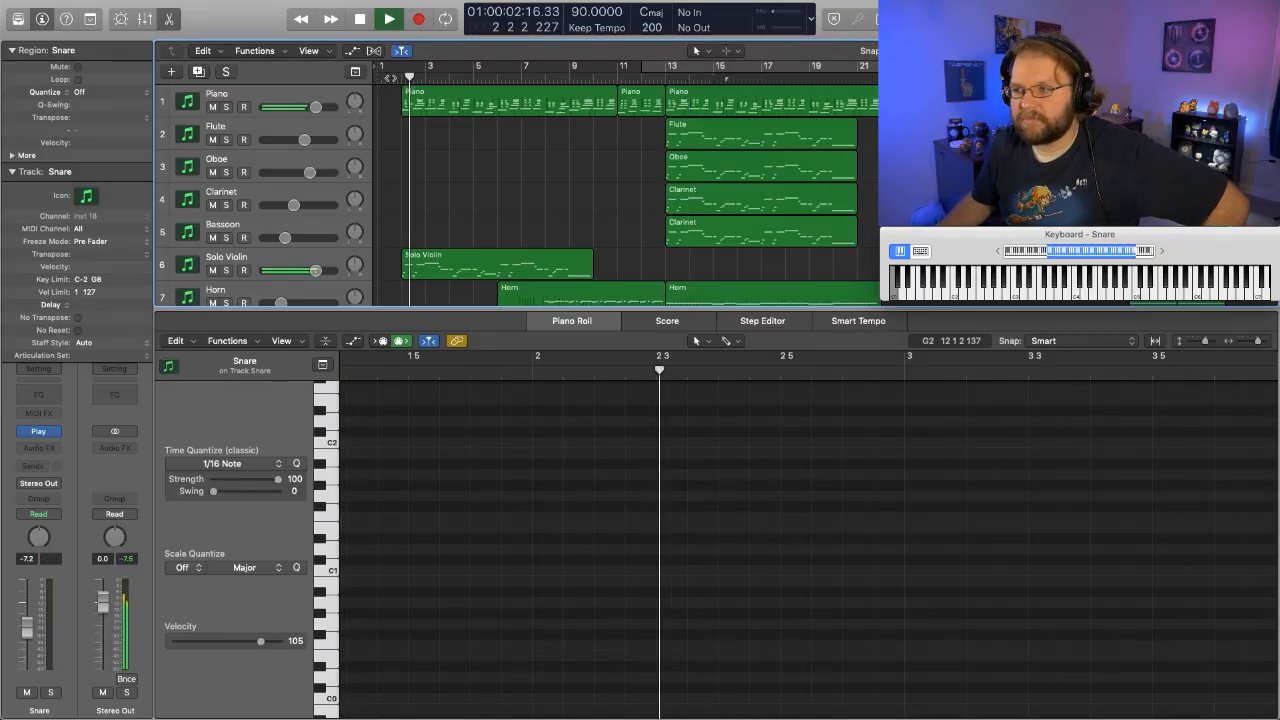
key(space)
- Look over the brass and string tracks, select the Violin I track and play the passage around bar 6
scroll(543, 190, down, 4)
scroll(543, 190, down, 2)
scroll(545, 190, down, 3)
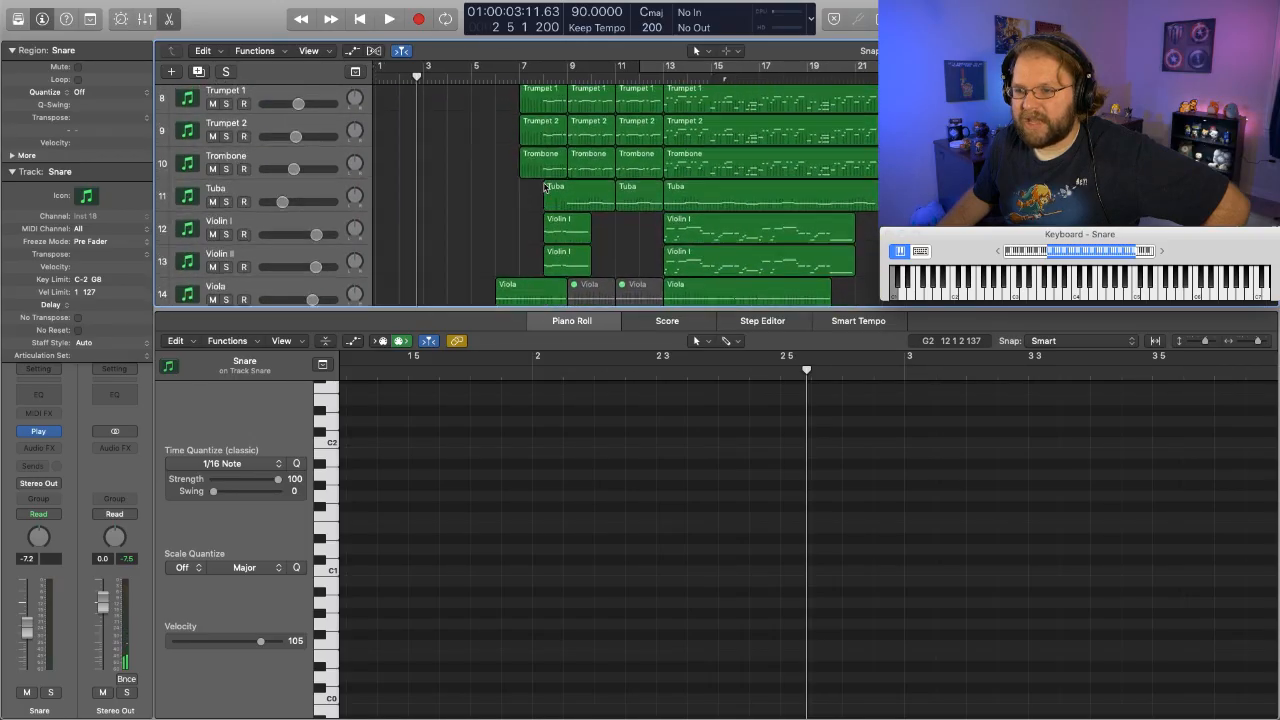
scroll(543, 193, down, 8)
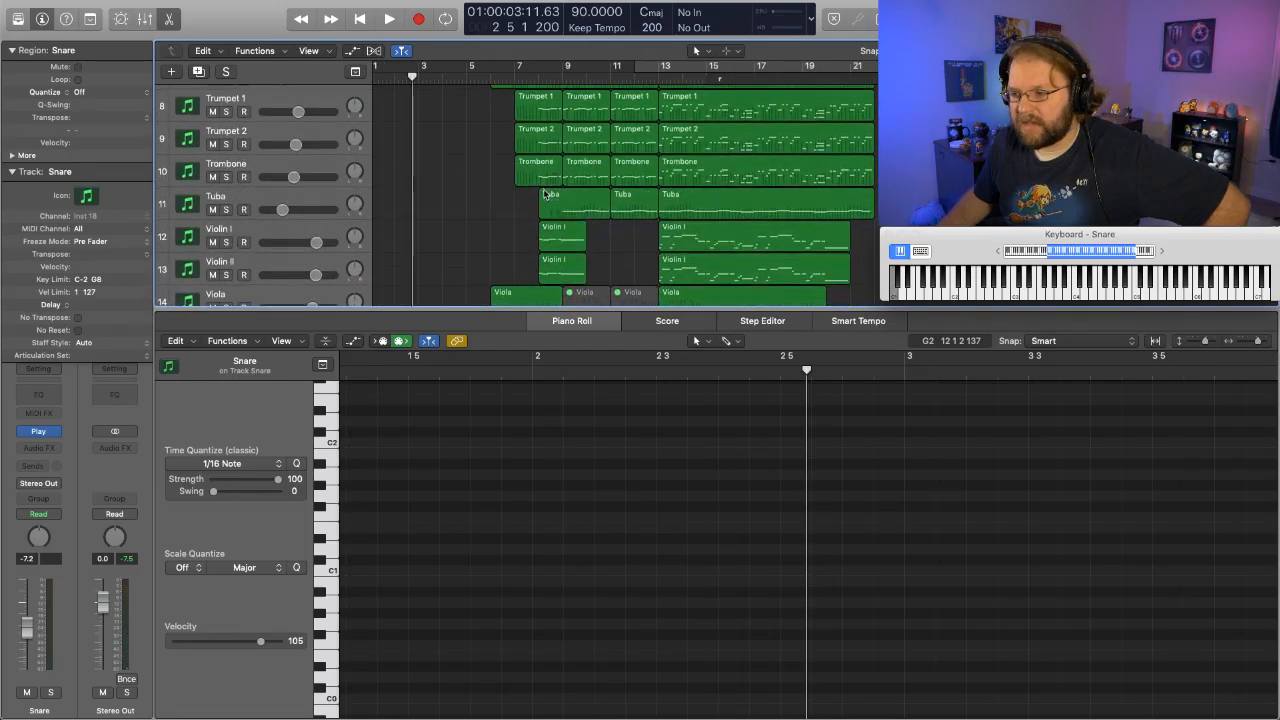
scroll(543, 193, up, 5)
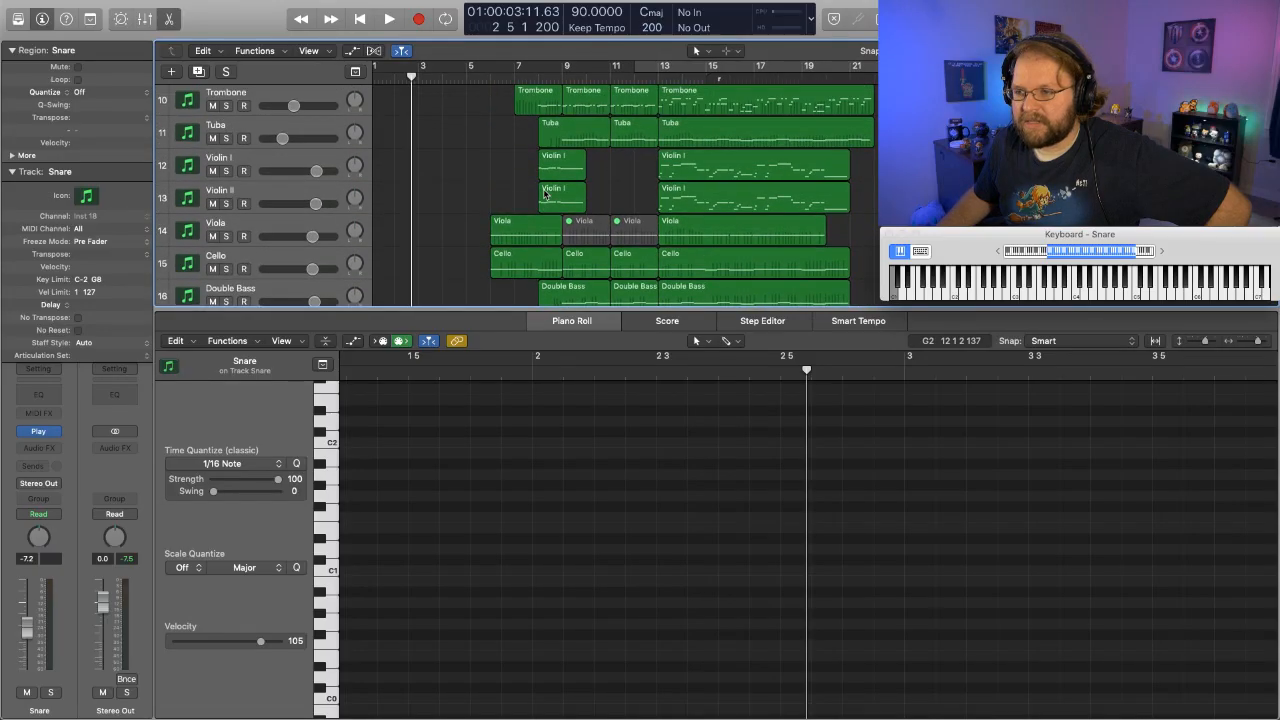
scroll(543, 193, up, 1)
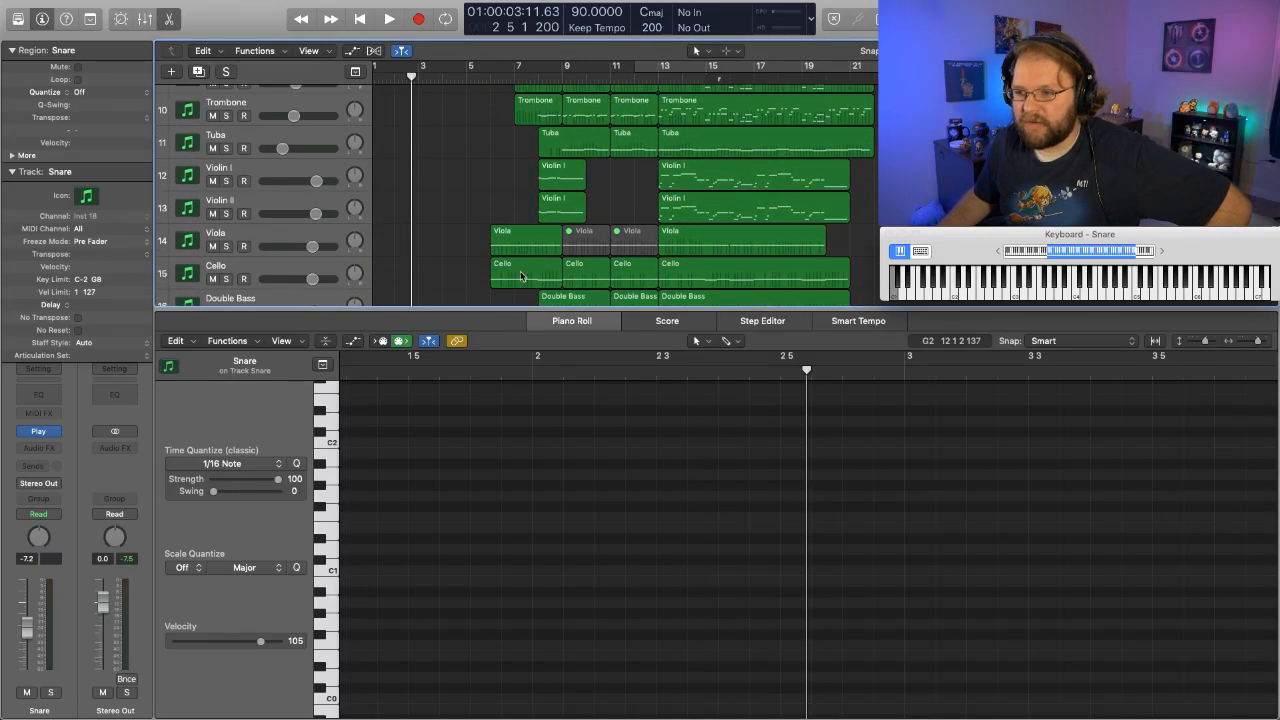
click(323, 167)
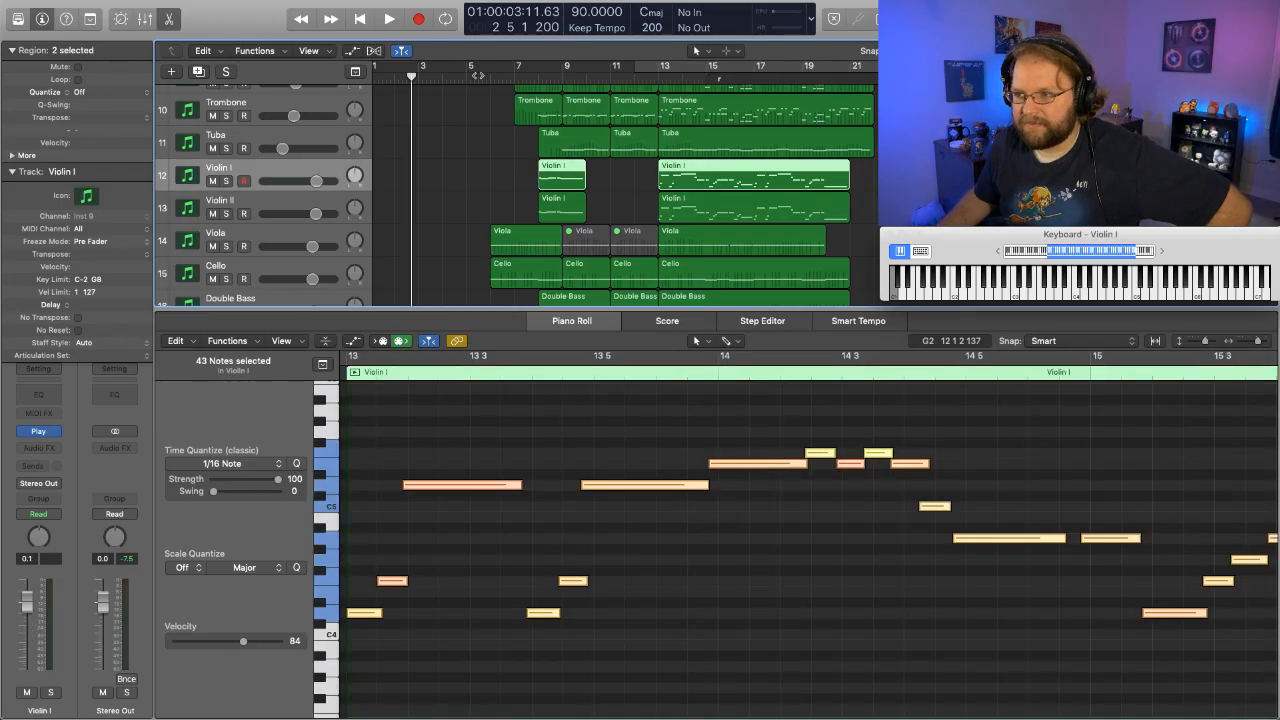
key(space)
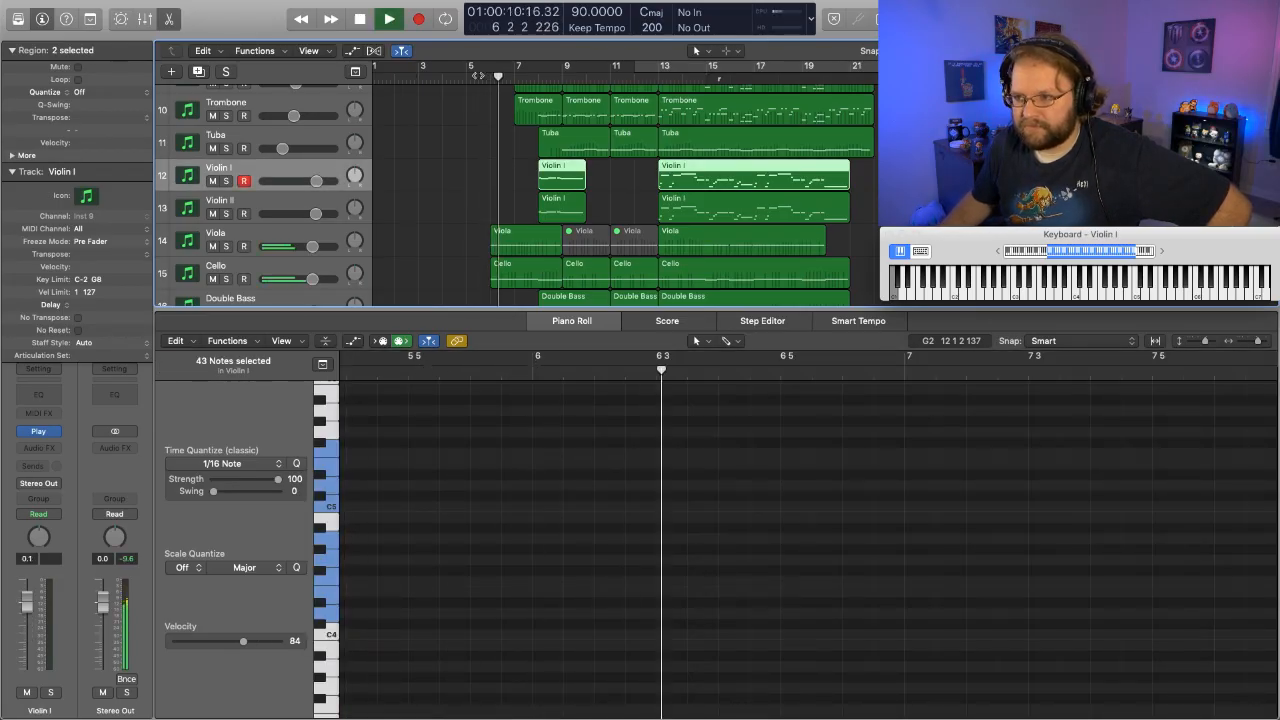
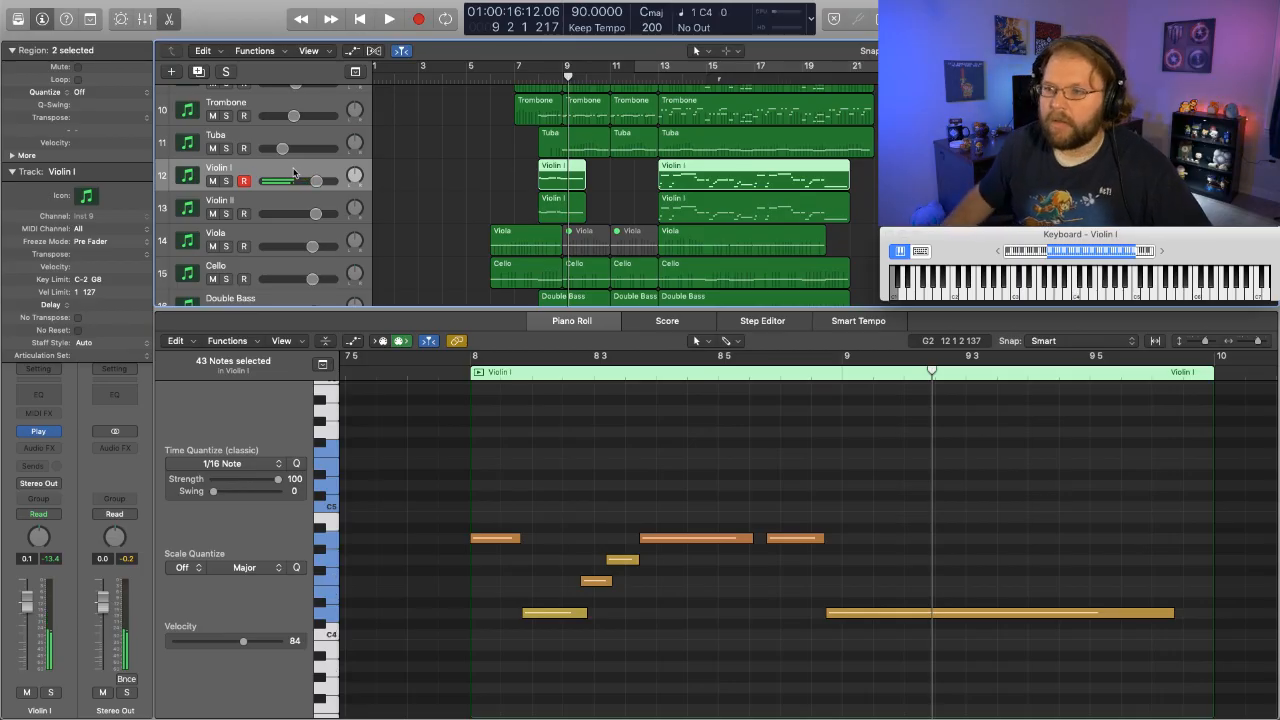
- Play the arrangement from around bar 5 into bar 8 with the Violin I track selected
click(457, 79)
key(space)
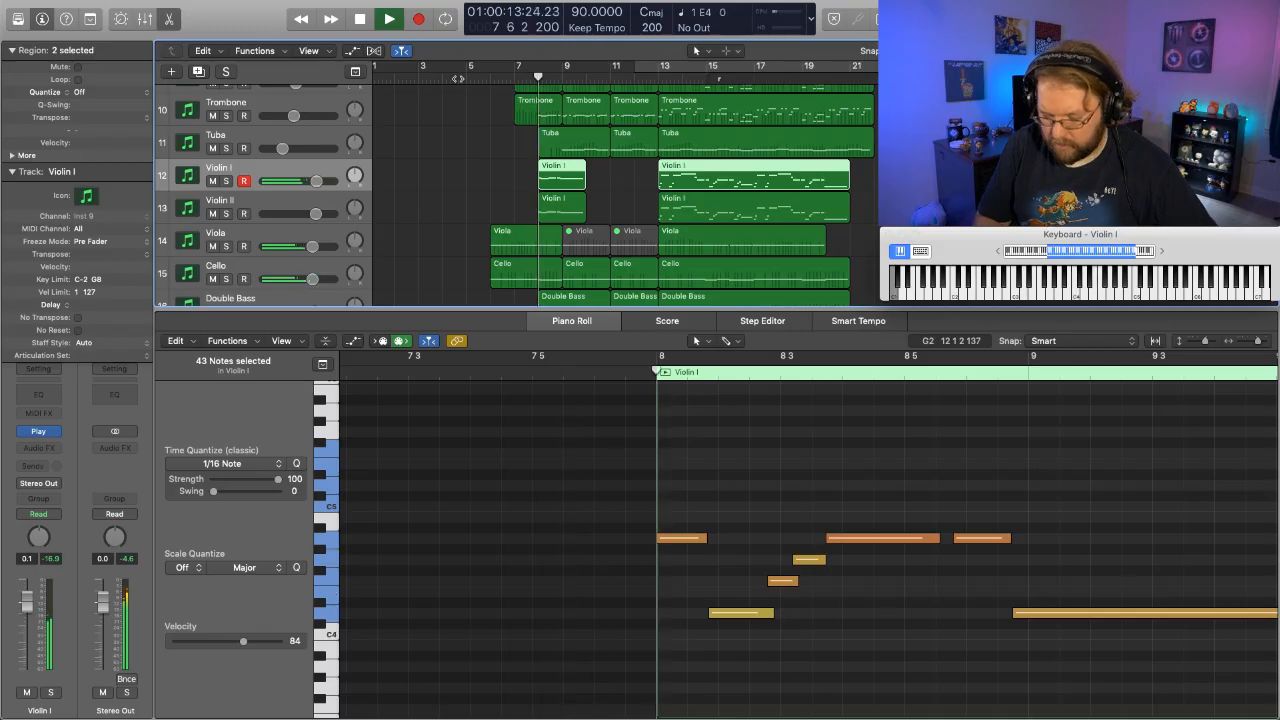
key(space)
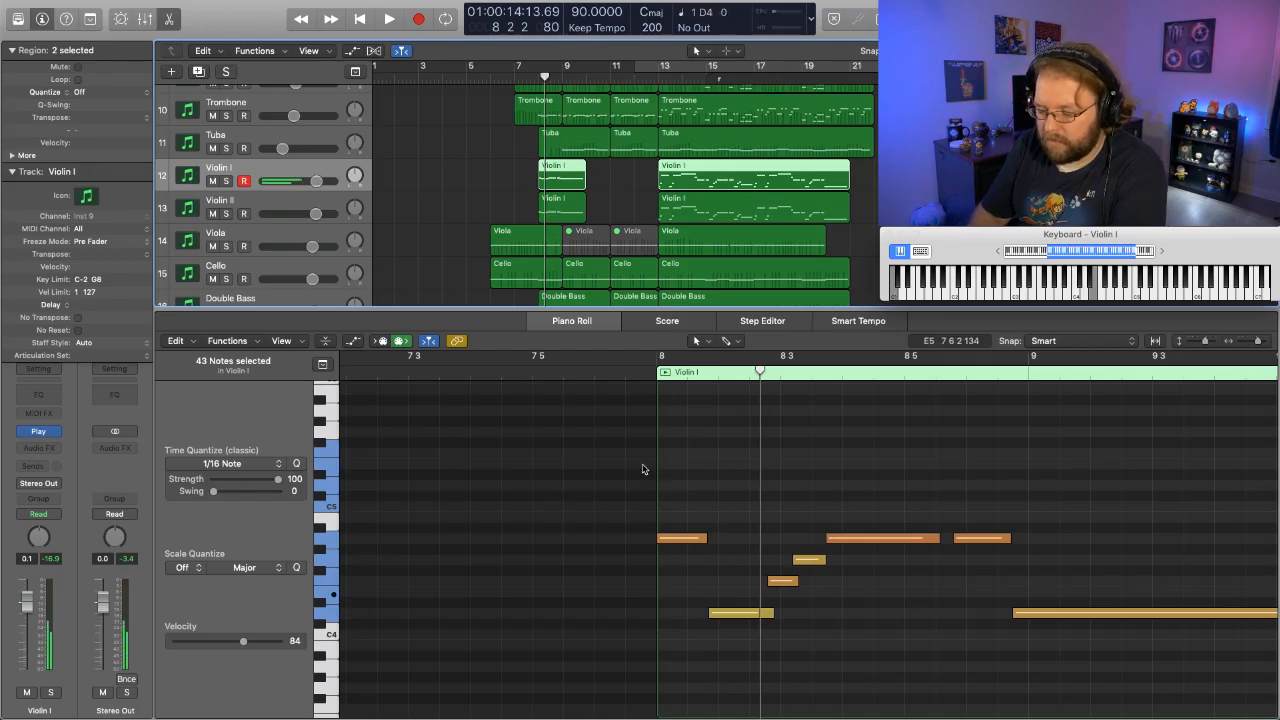
- Record a sustained Violin I line of D4, E4, F4 and E4 from bar 6 up to bar 8
click(467, 178)
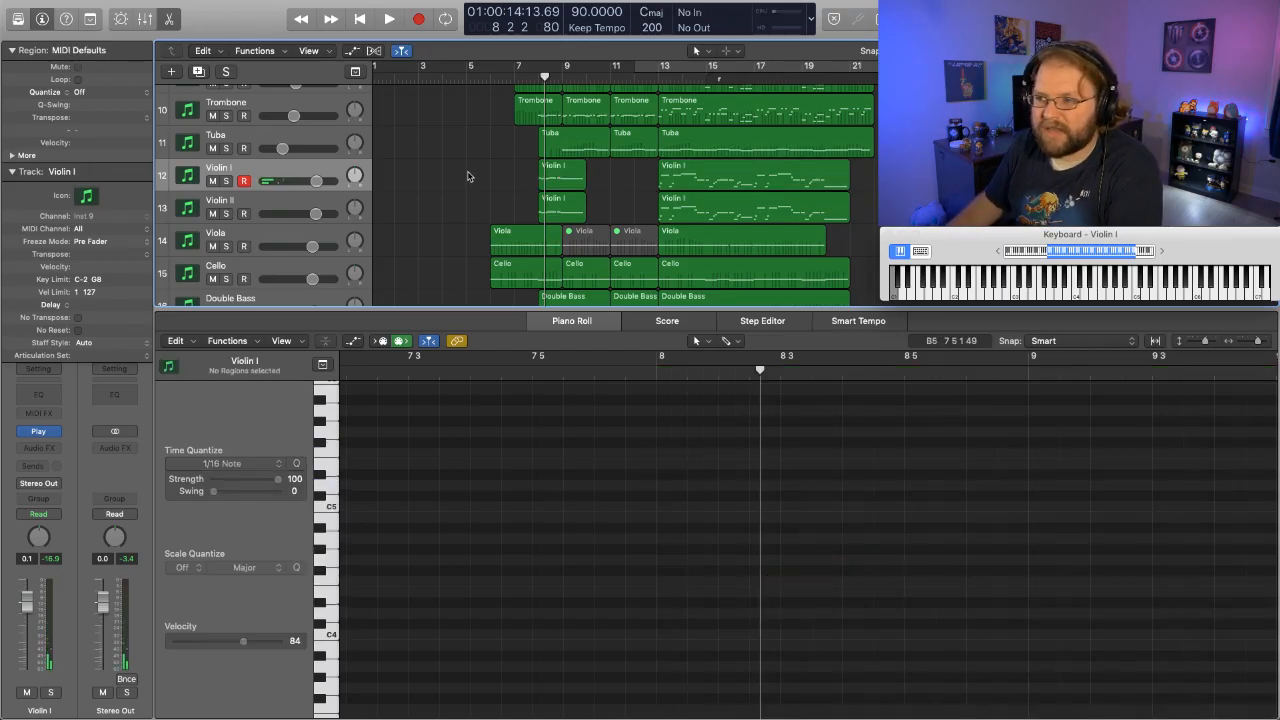
drag(527, 76, 491, 75)
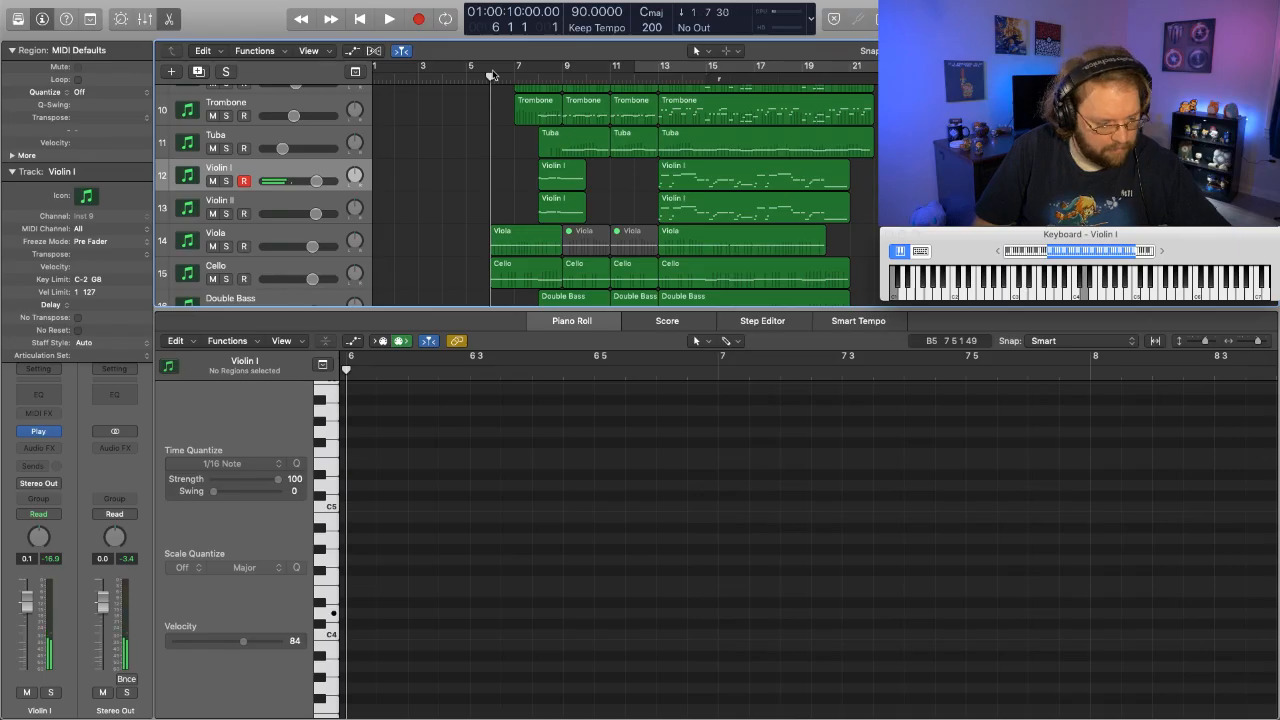
key(r)
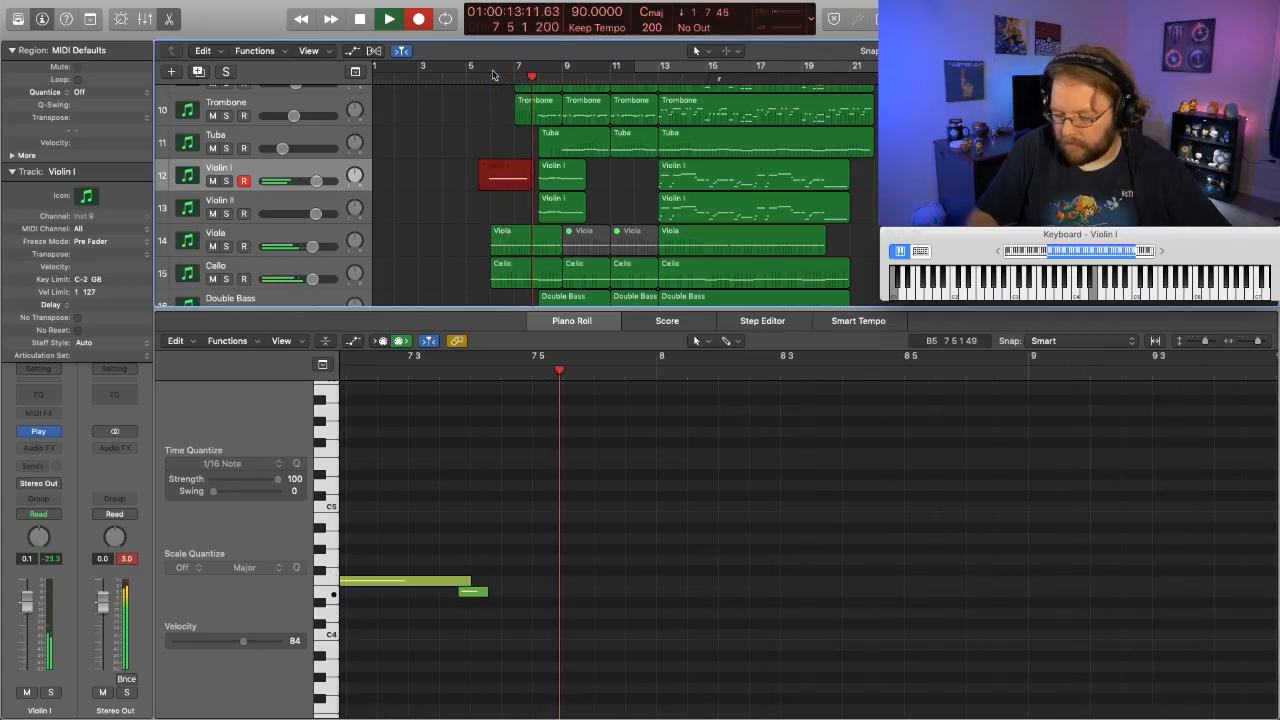
key(space)
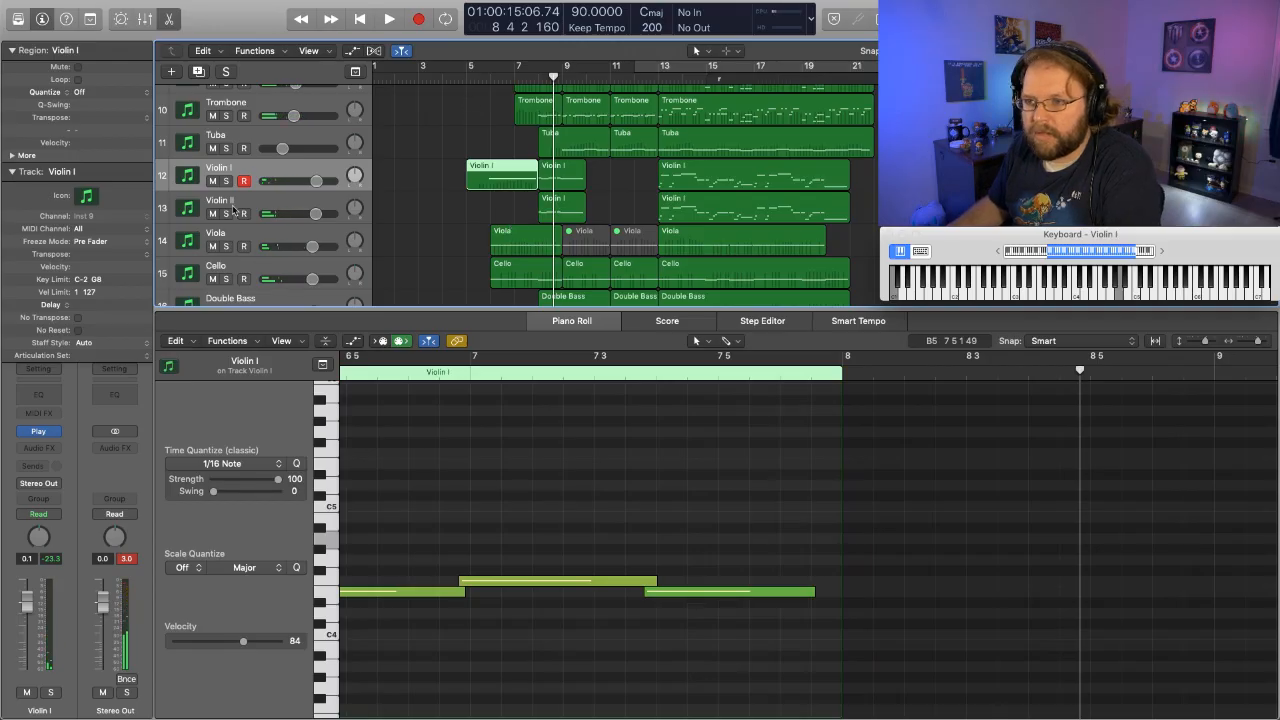
- Solo the Violin I, Violin II, Viola and Cello tracks and play them from about bar 5 into bar 9
click(226, 181)
click(226, 213)
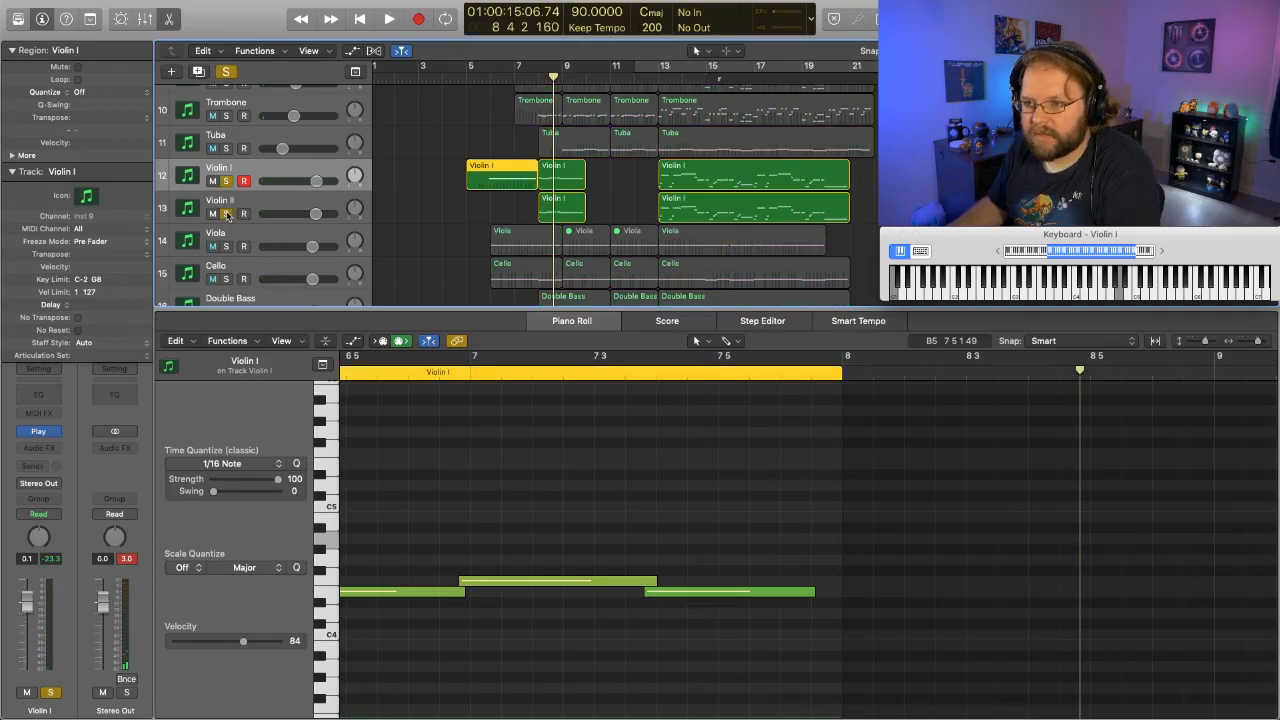
click(226, 246)
click(226, 279)
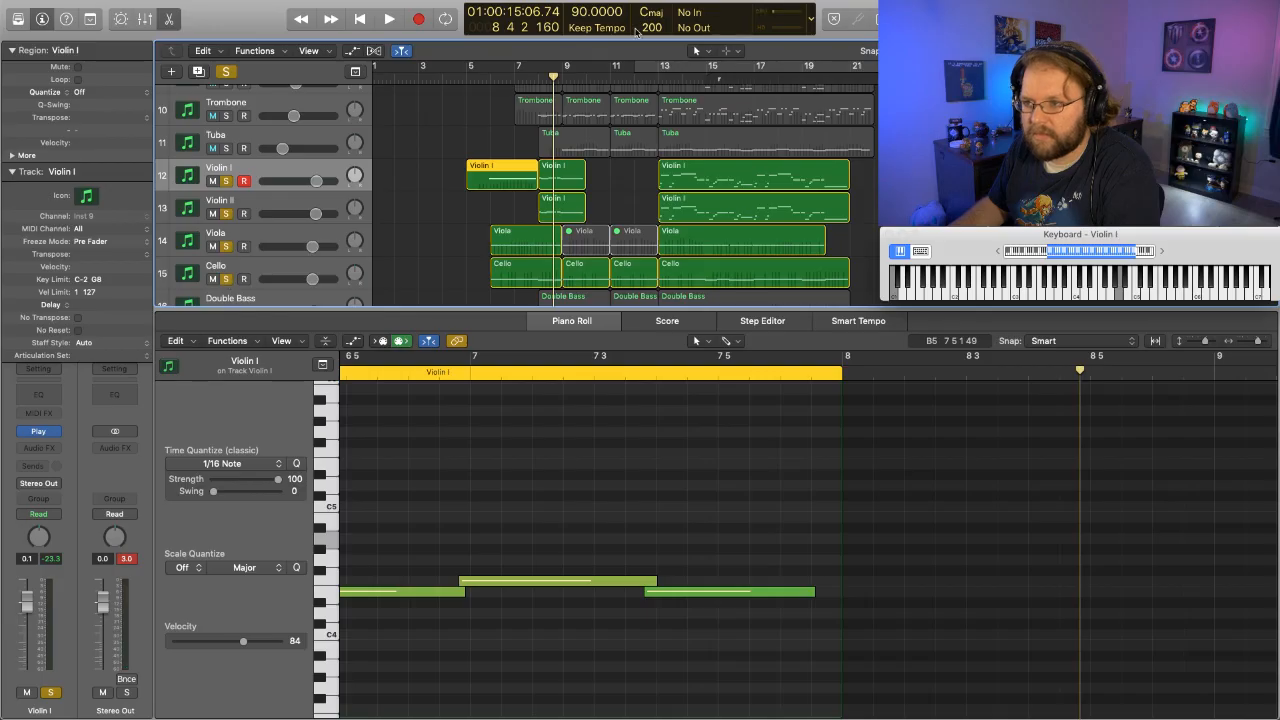
click(478, 76)
key(space)
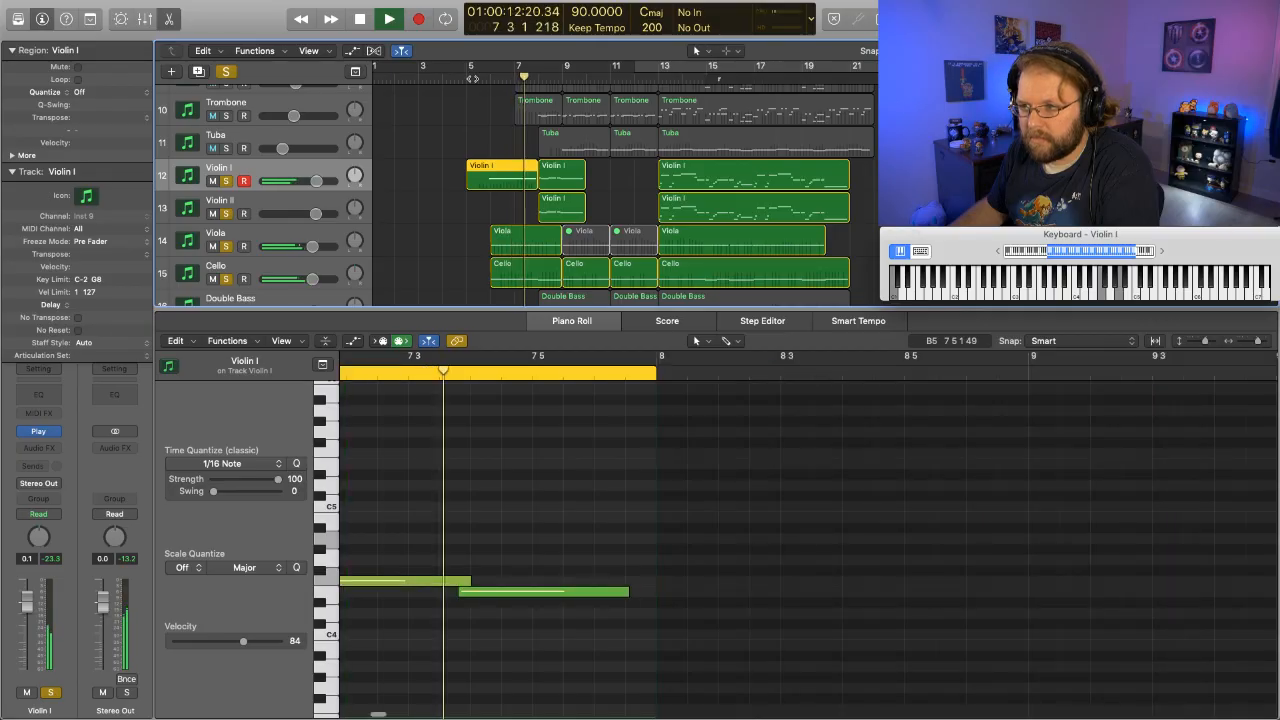
key(space)
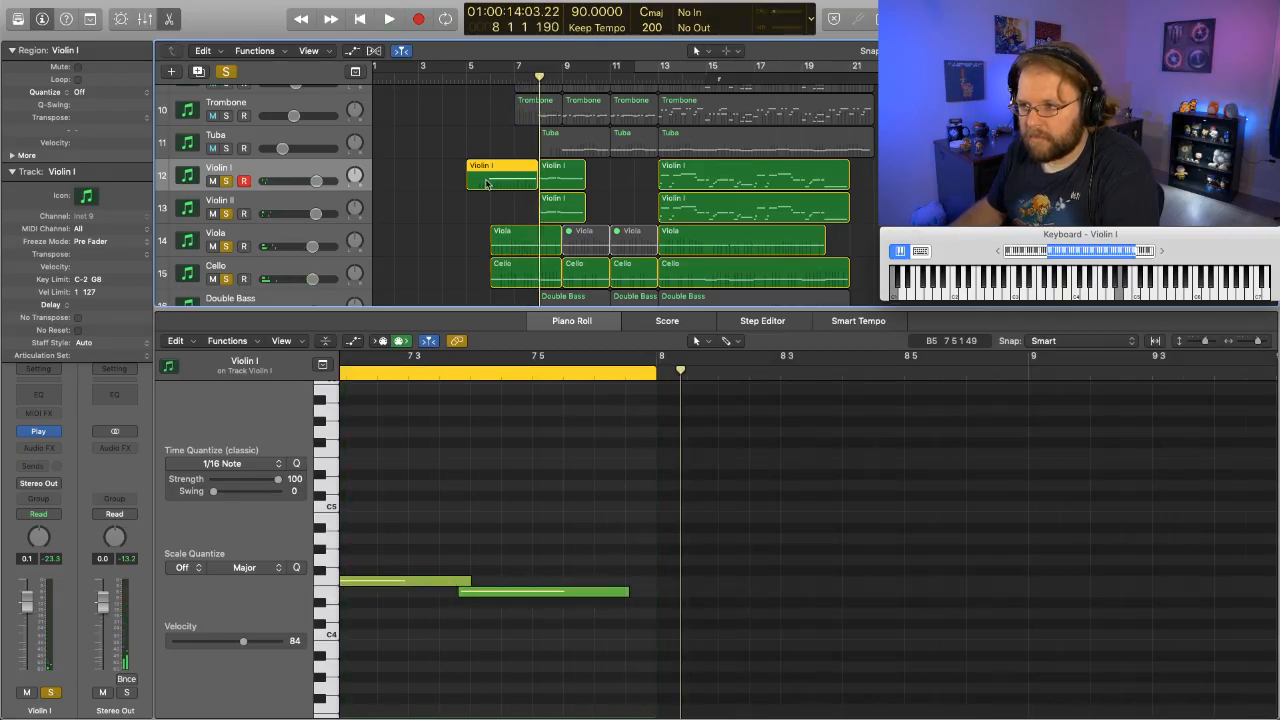
double_click(455, 76)
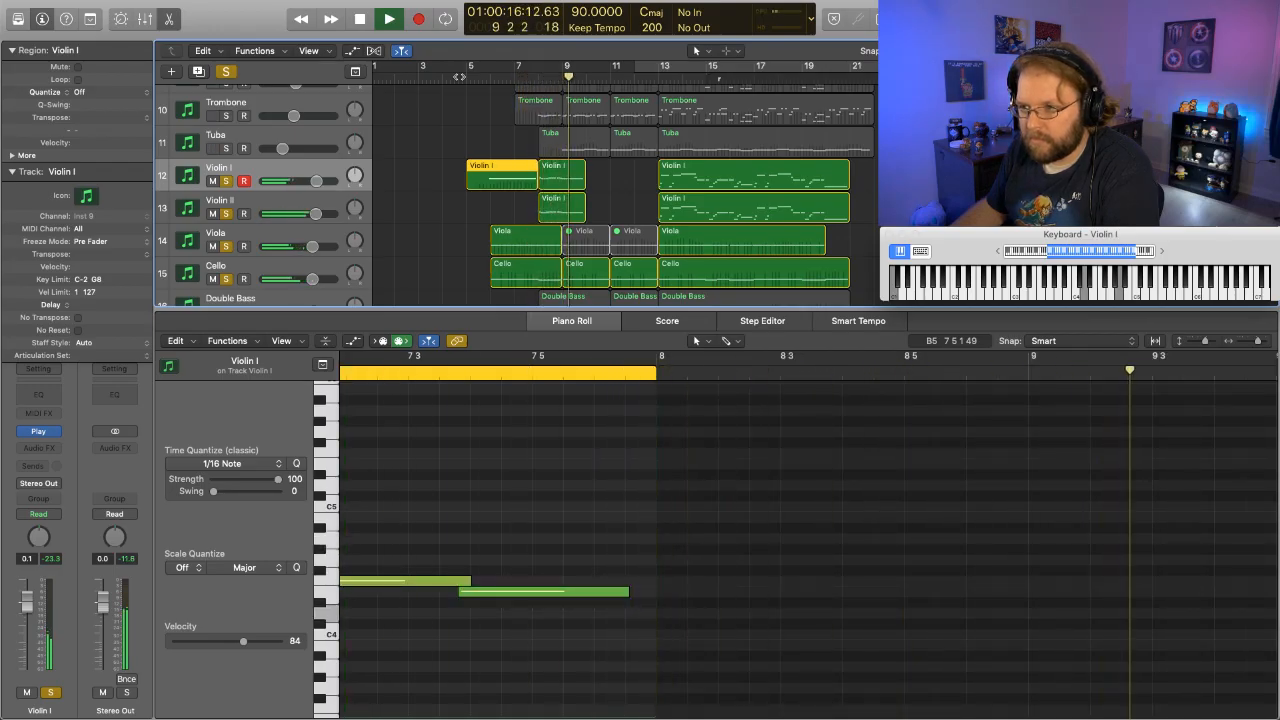
key(space)
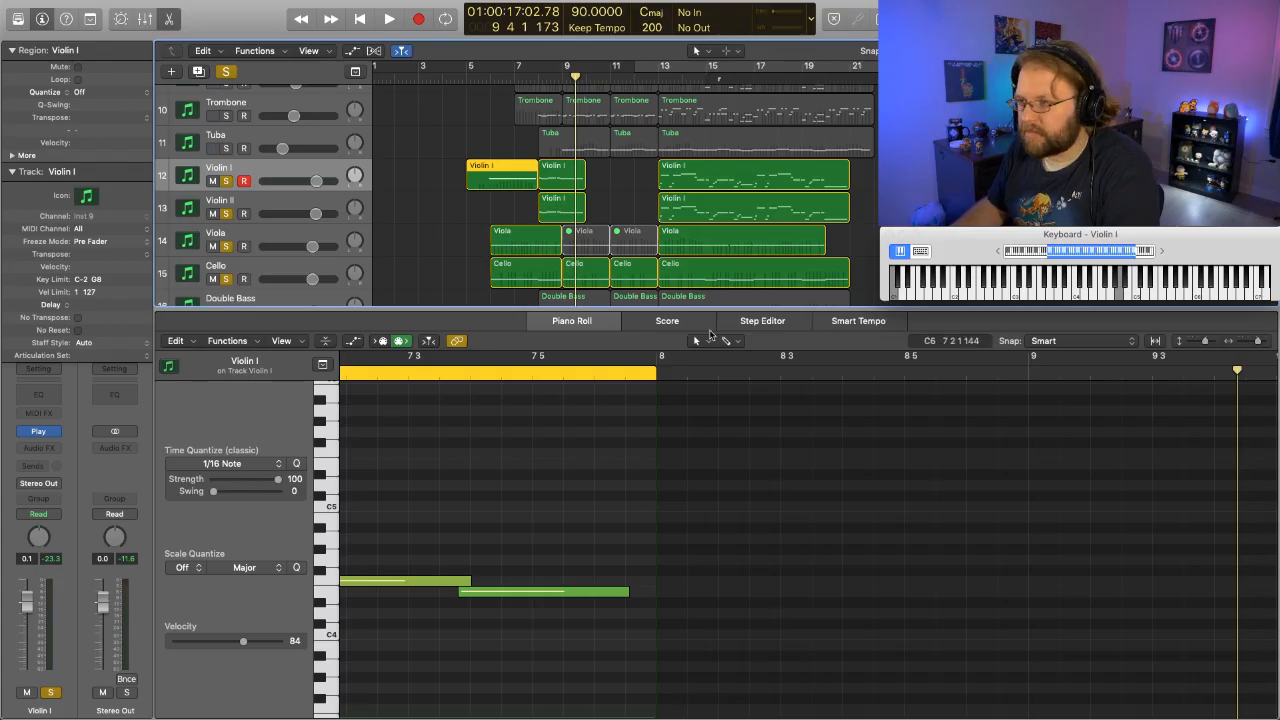
- Delete all the Volume controller events from the new Violin I region in the Step Editor
click(763, 321)
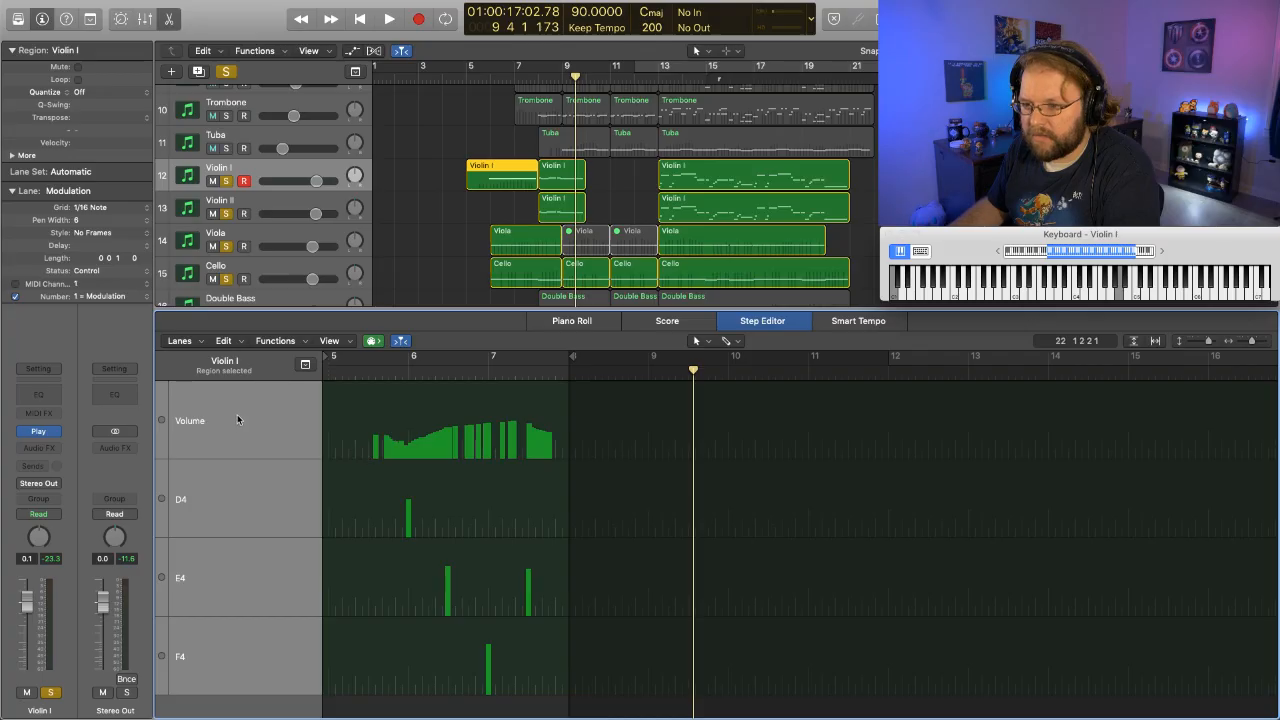
click(265, 428)
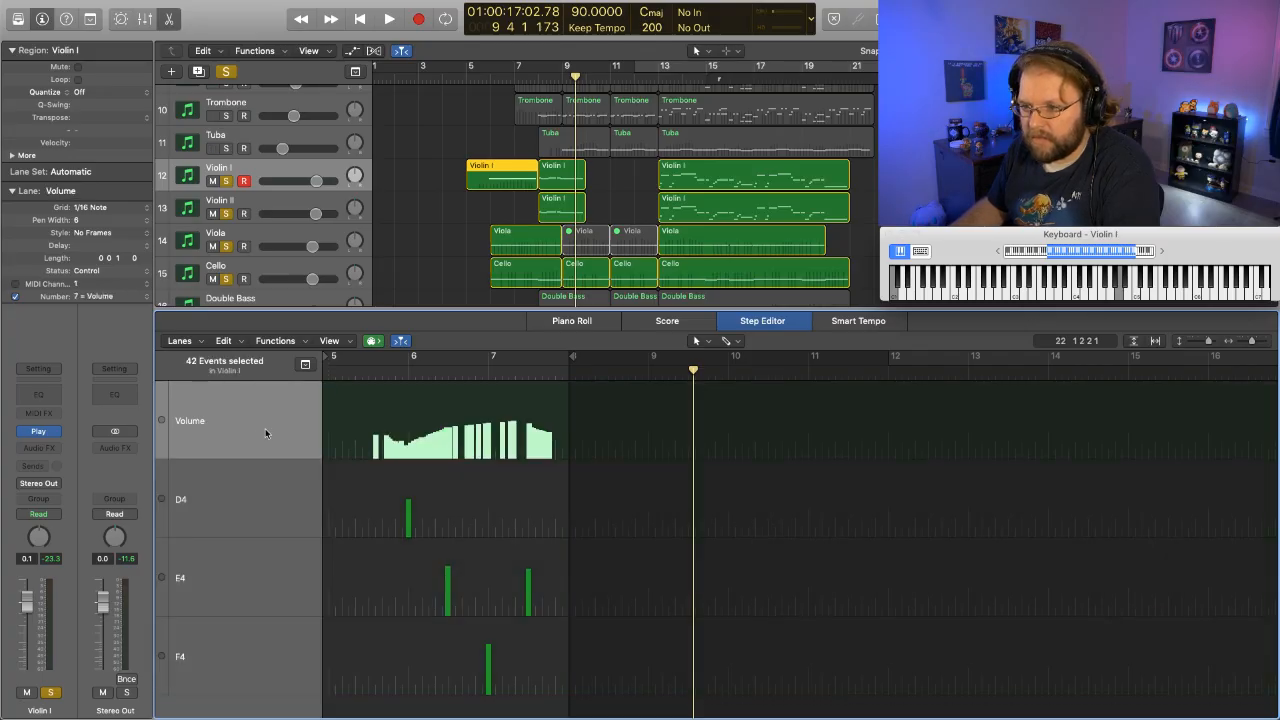
key(Delete)
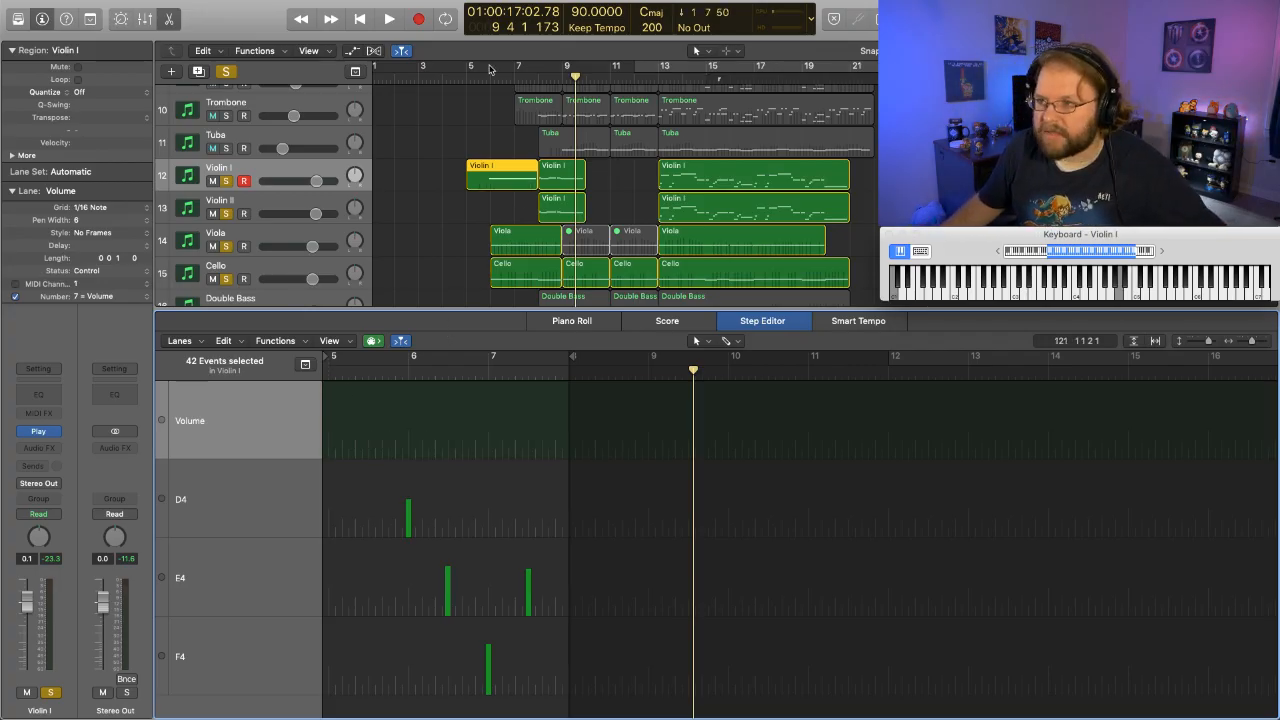
- Record a new Volume controller pass on the Violin I region from bar 5 beat 4, swelling towards bar 8
click(478, 78)
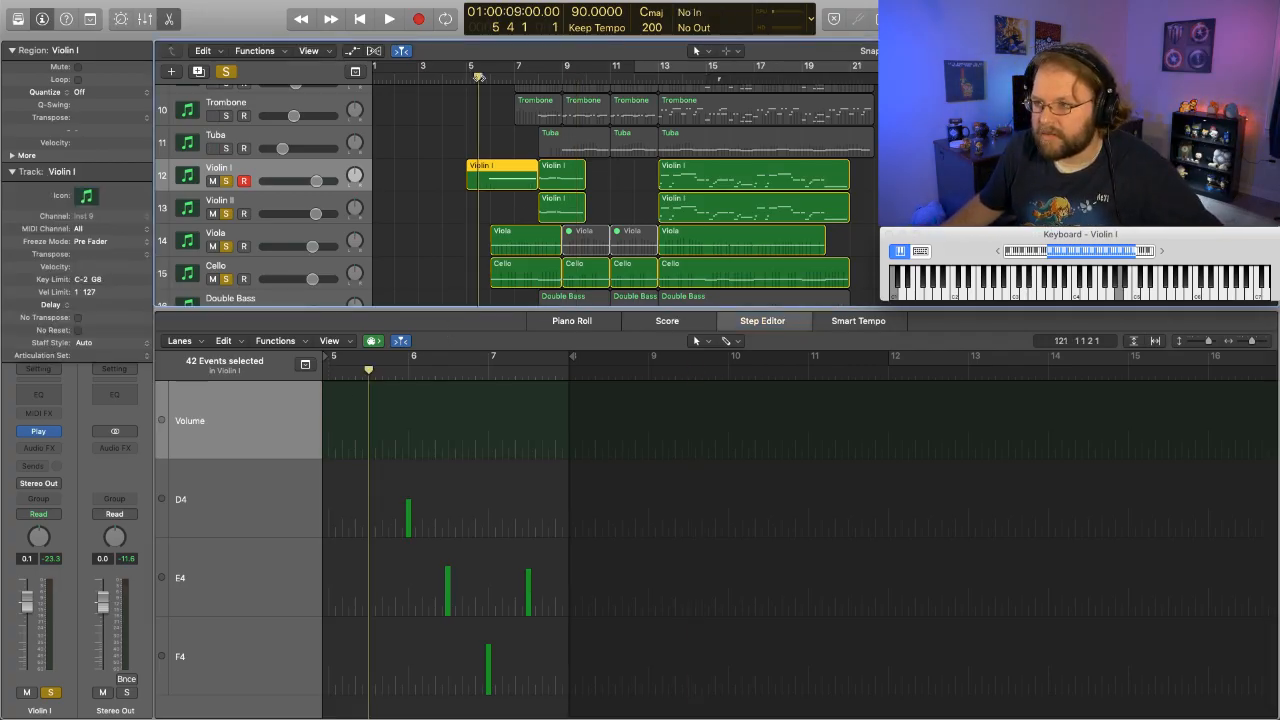
key(r)
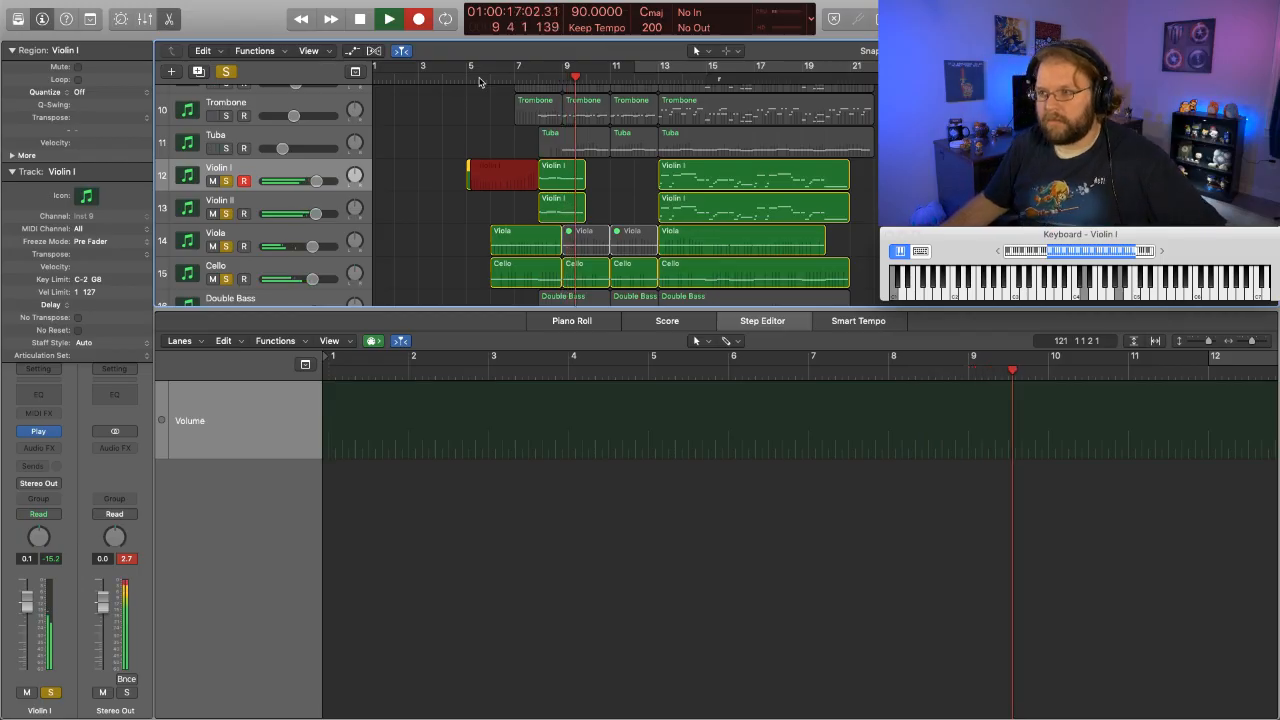
key(space)
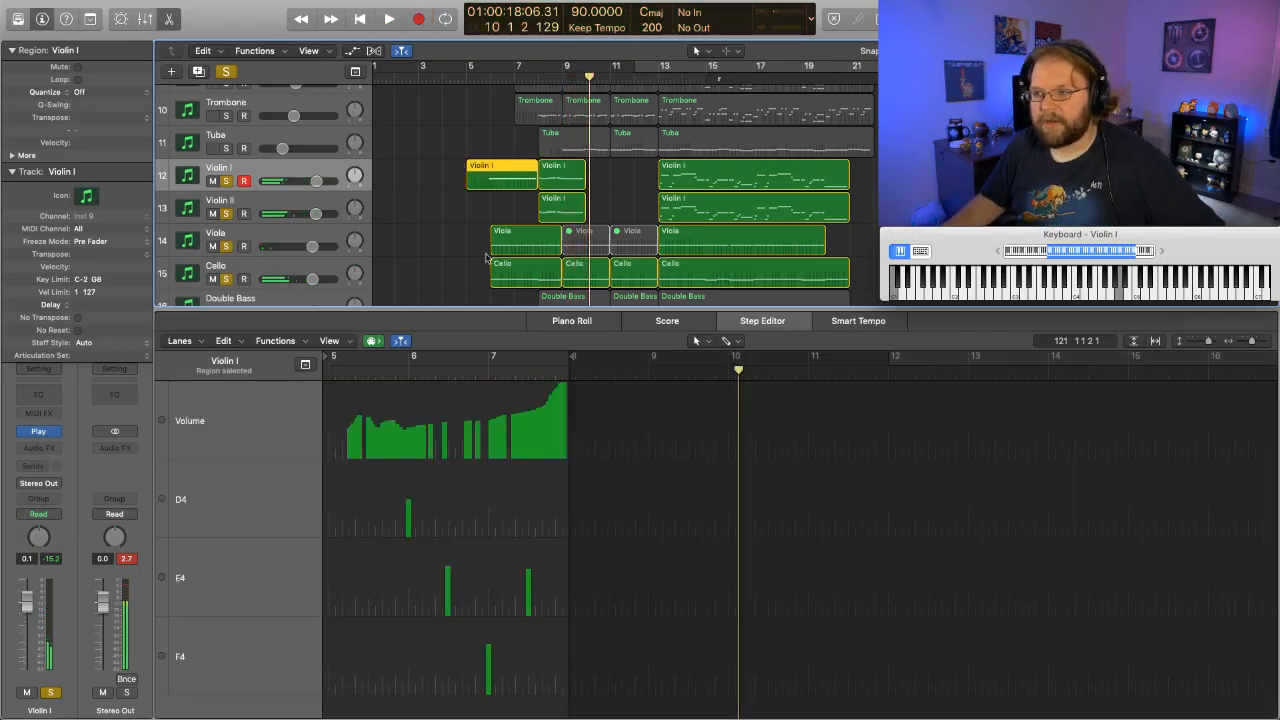
- Select the Violin II track, play the soloed strings into bar 9, and add the Piano track to the solo
click(282, 204)
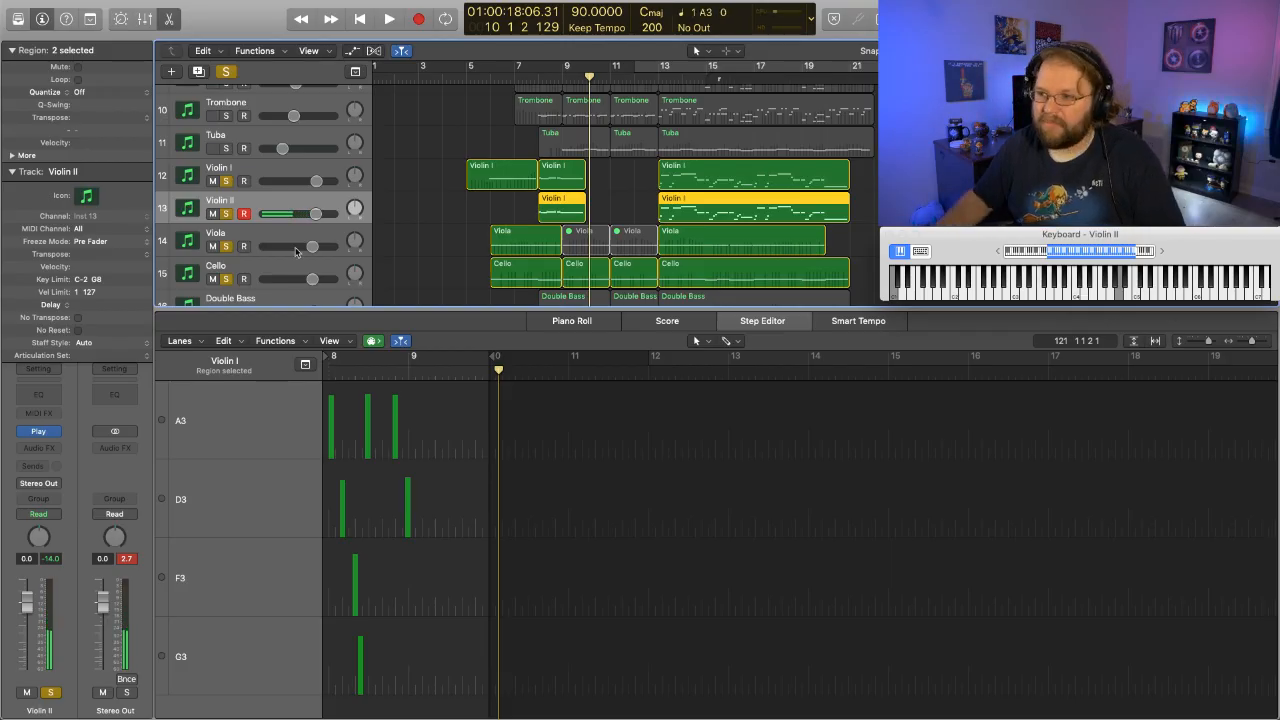
double_click(475, 81)
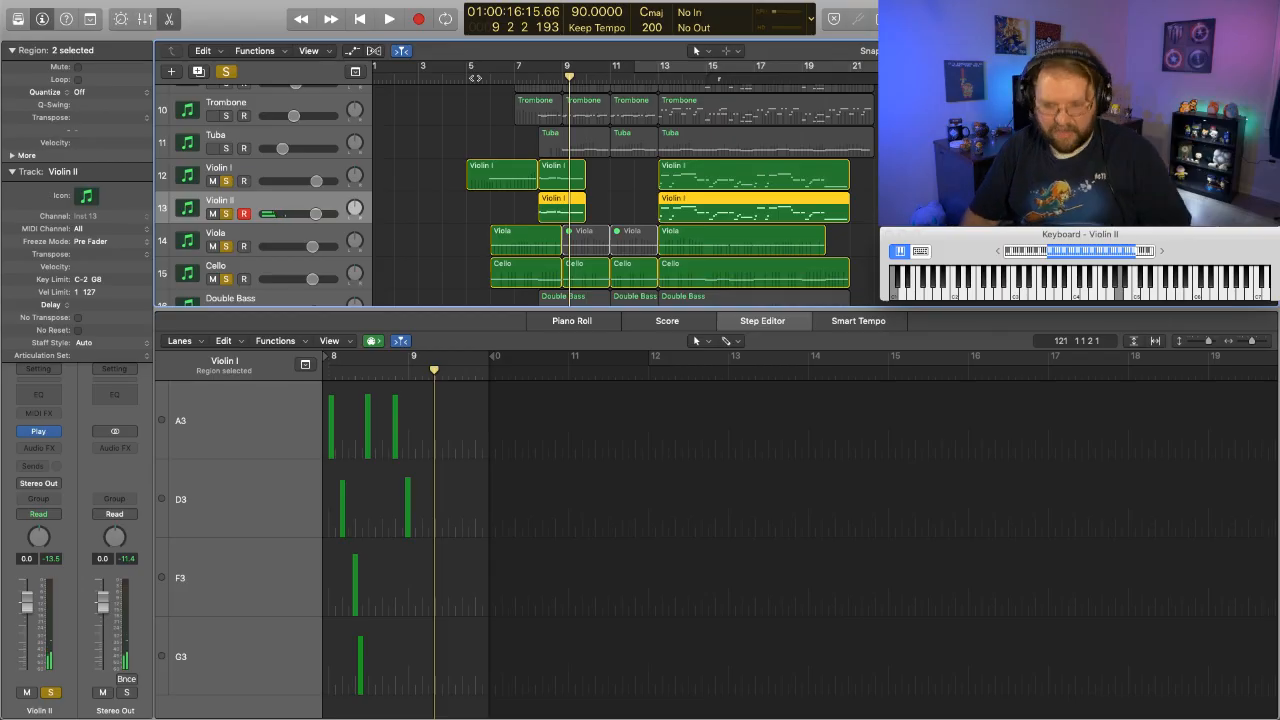
scroll(246, 101, up, 10)
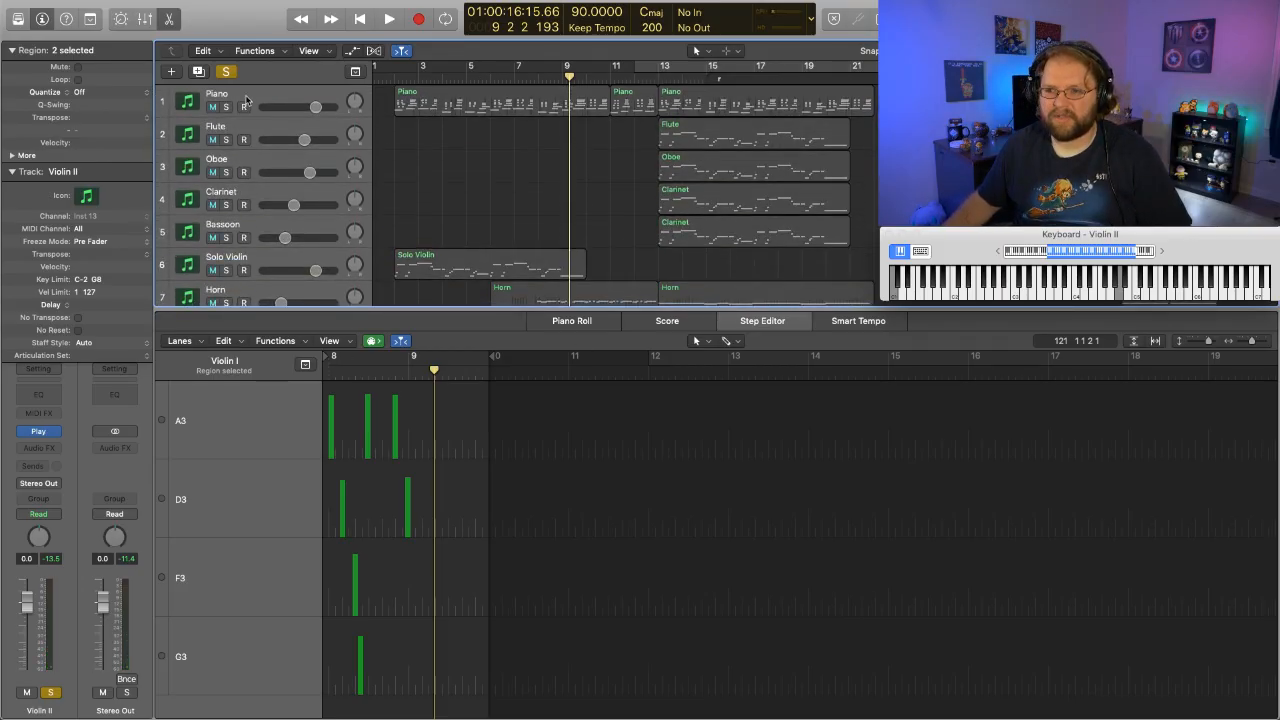
click(247, 98)
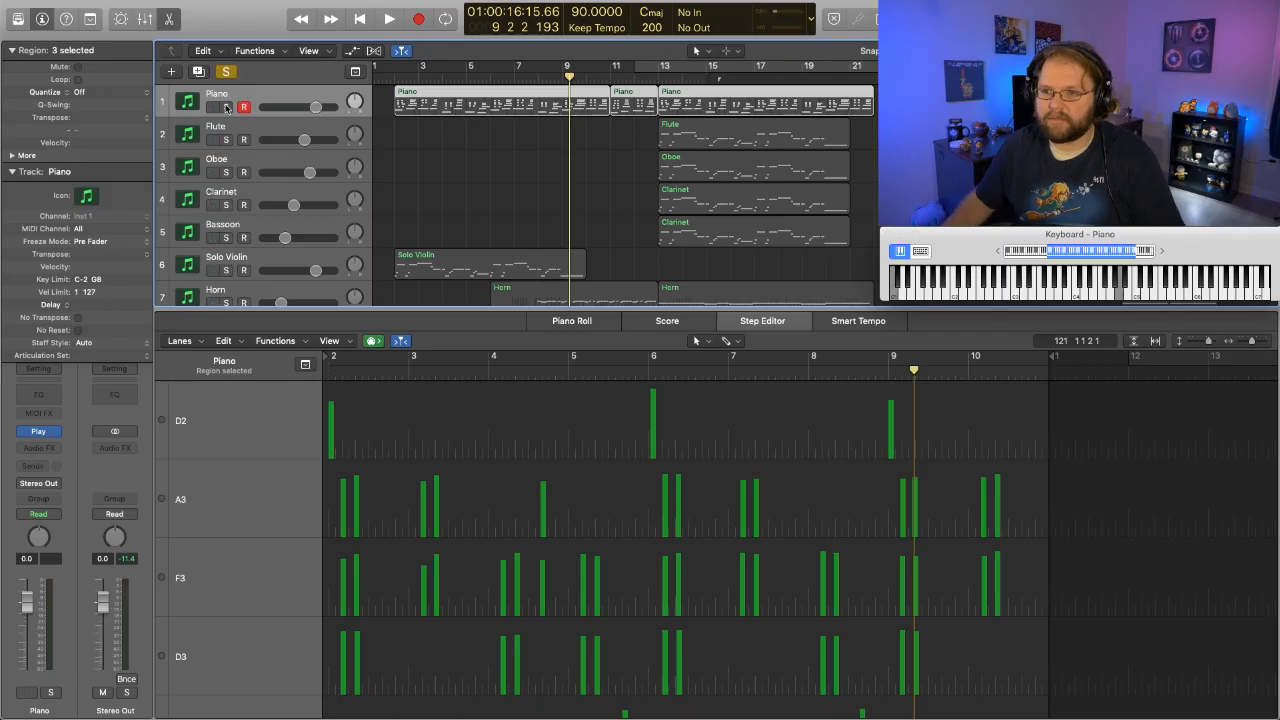
click(226, 107)
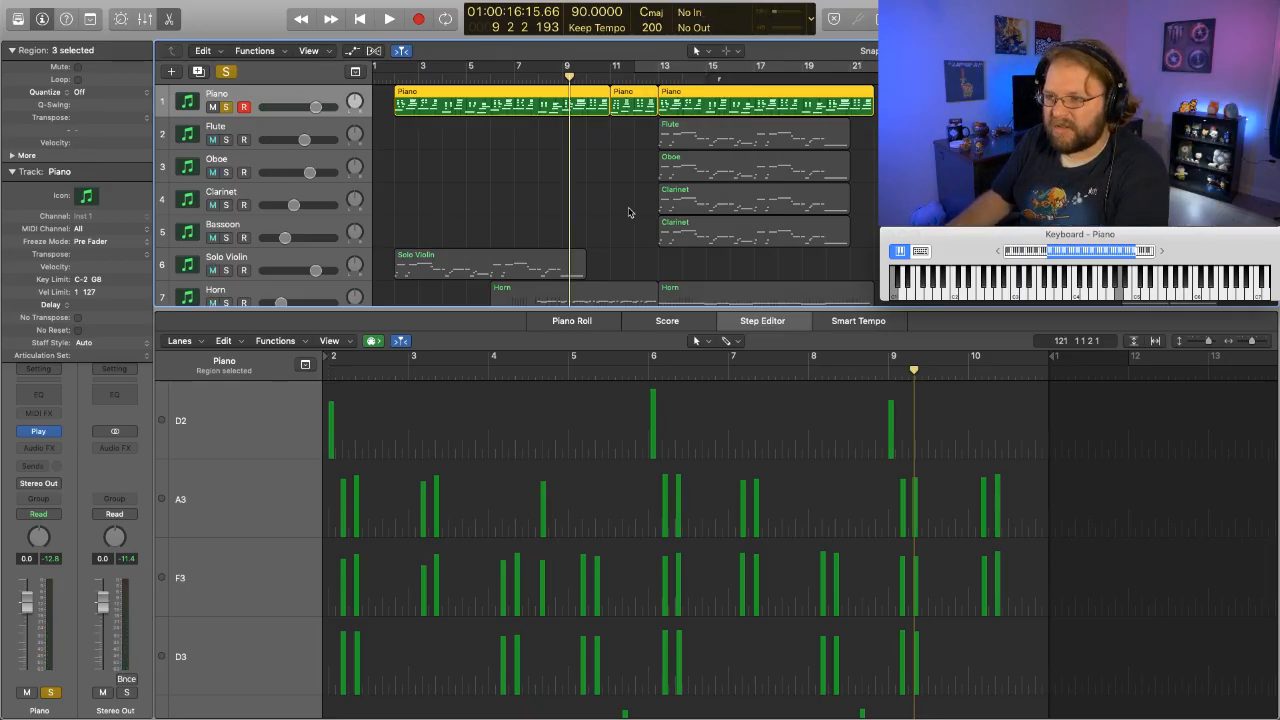
- Clear all track solos and play the full arrangement from about bar 5 into bar 8
scroll(629, 210, down, 10)
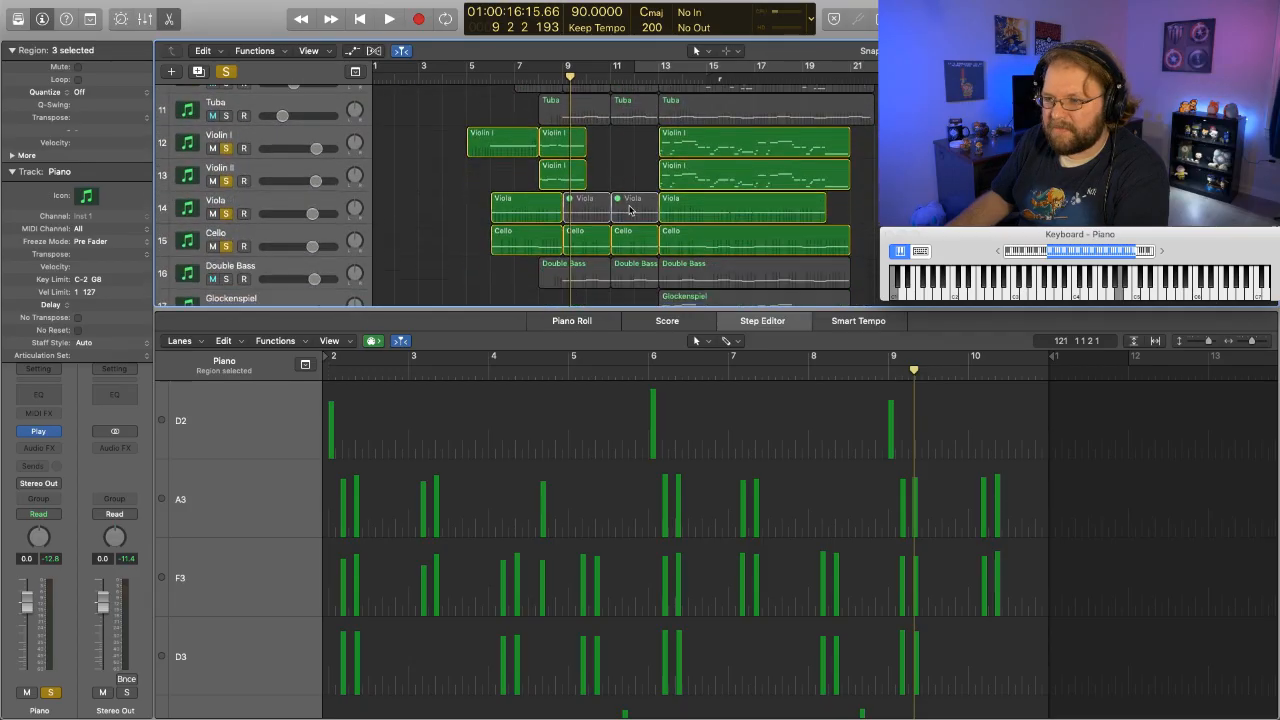
click(227, 72)
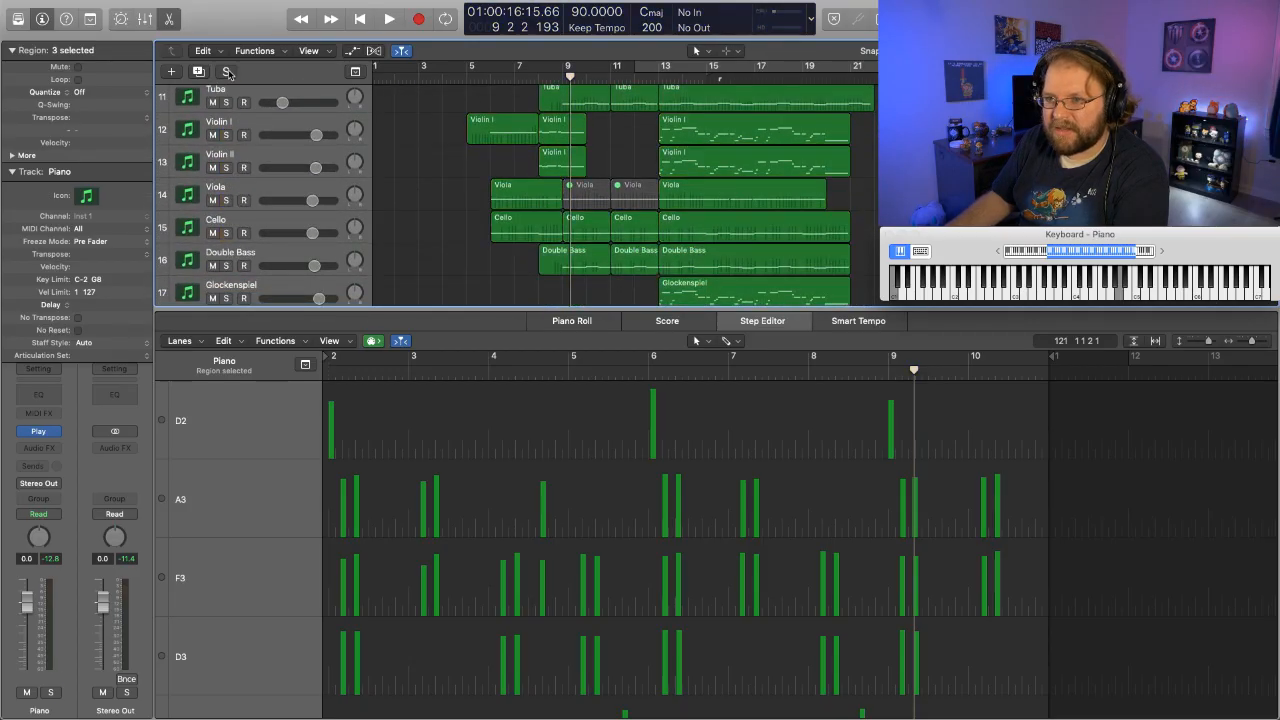
click(466, 83)
key(space)
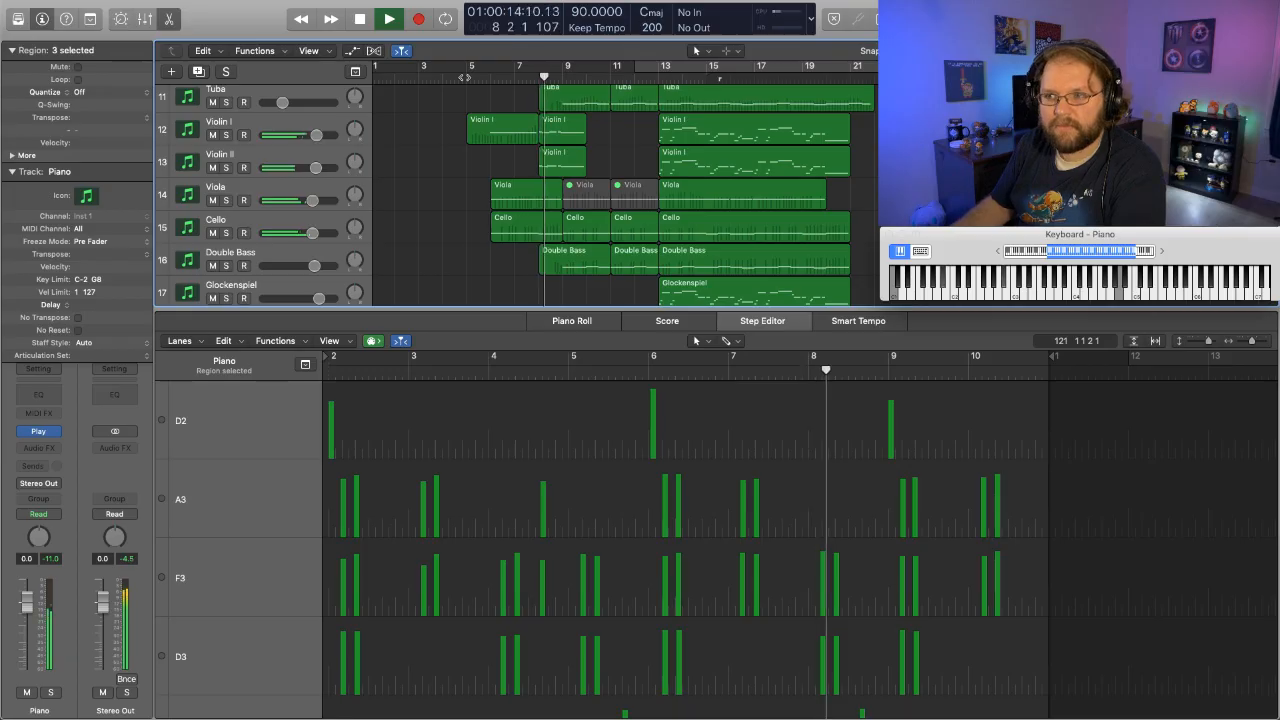
key(space)
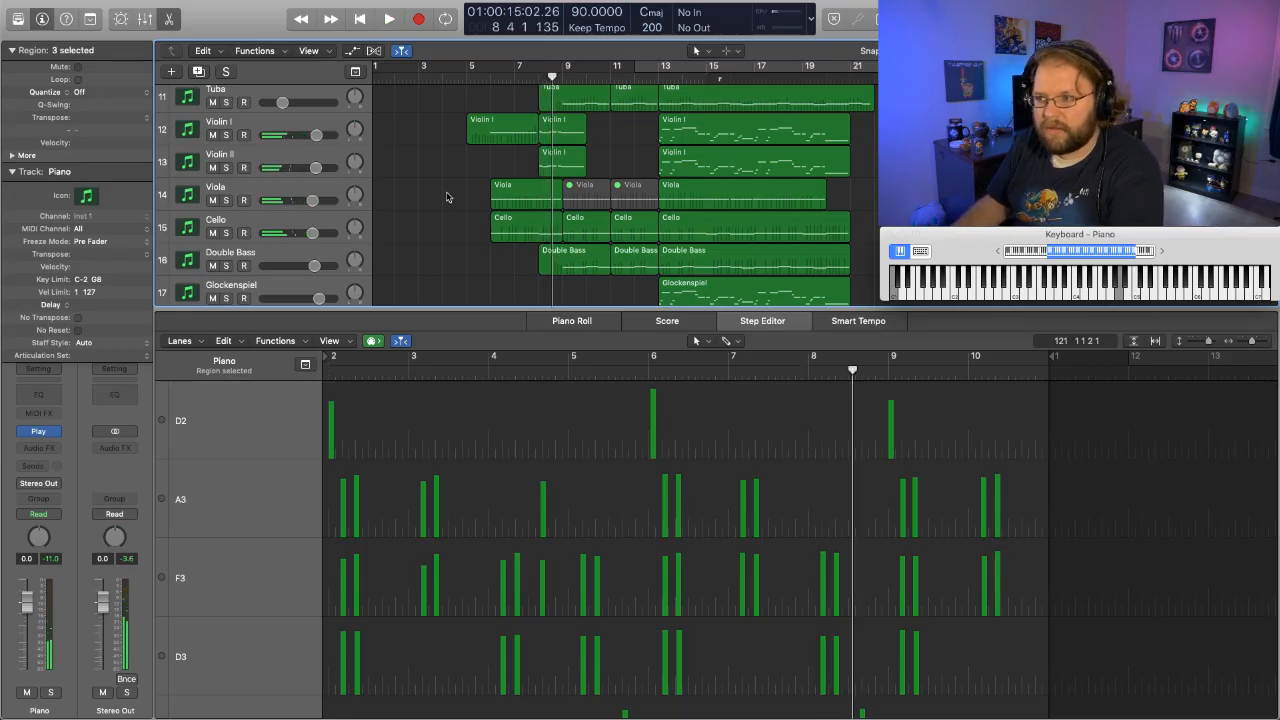
- Show the first Violin I, Viola and Cello regions together in the Piano Roll, at the notes around bar 6
click(504, 136)
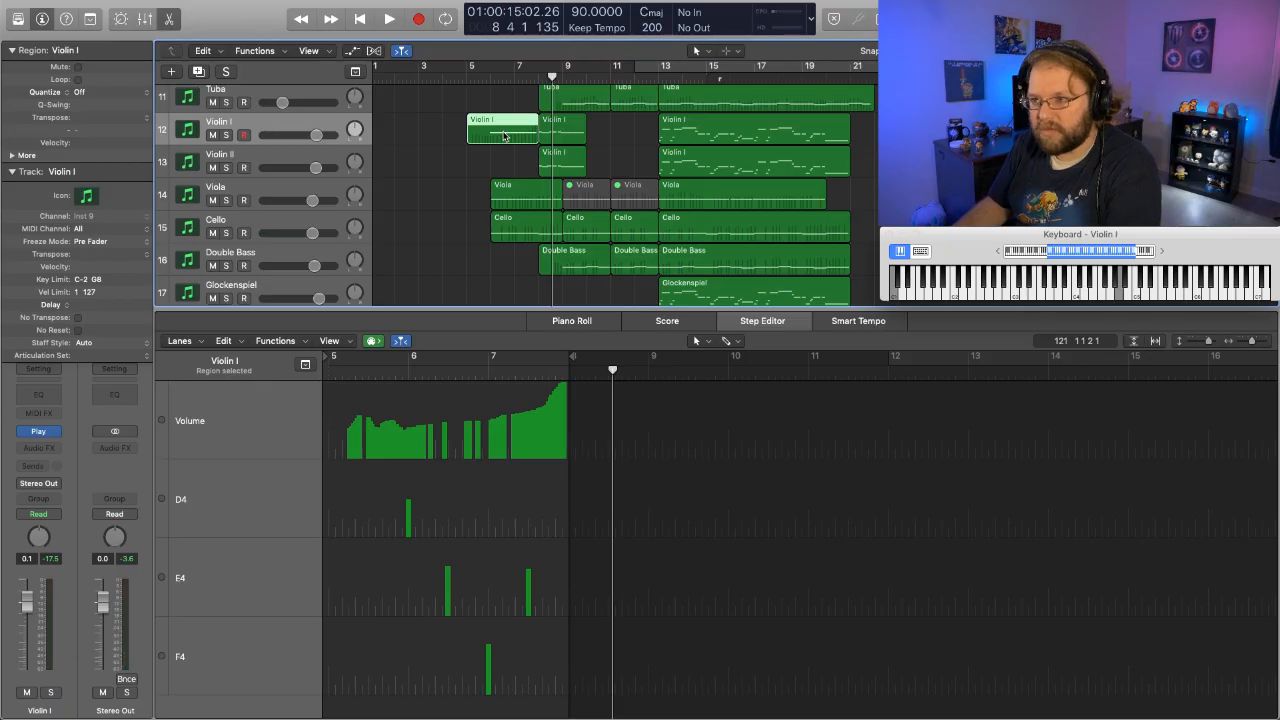
click(566, 320)
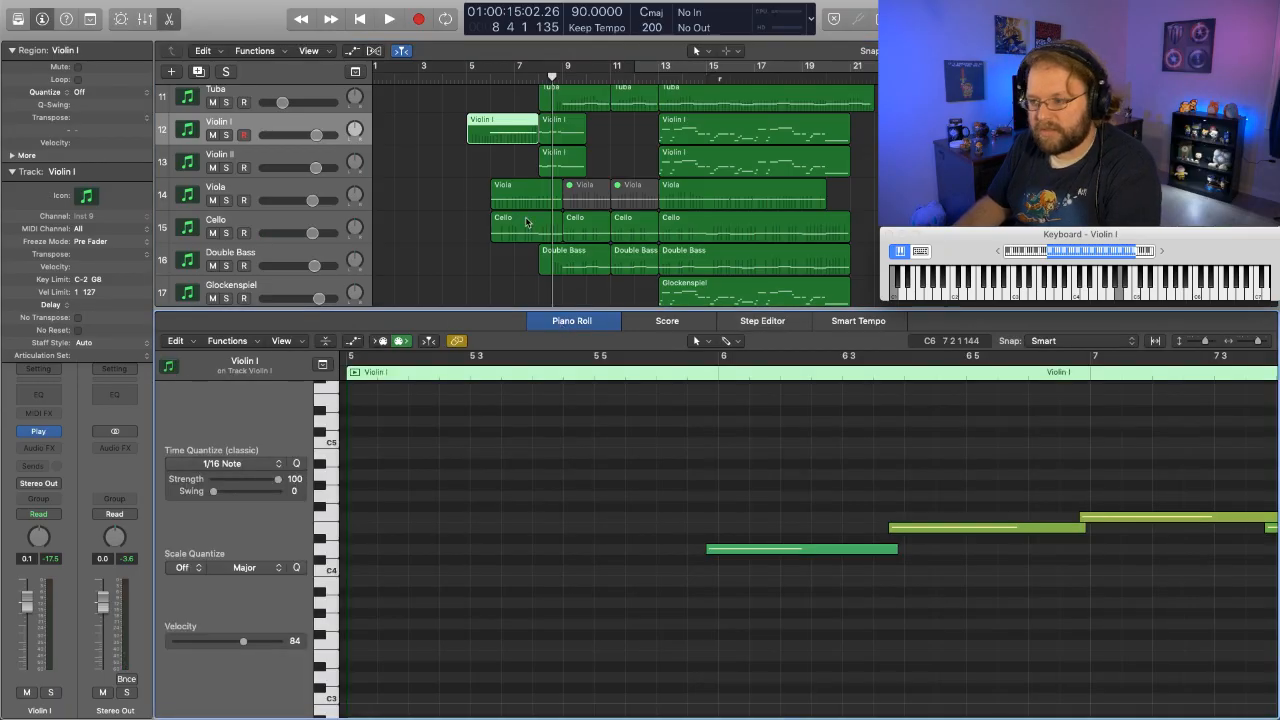
shift+click(506, 190)
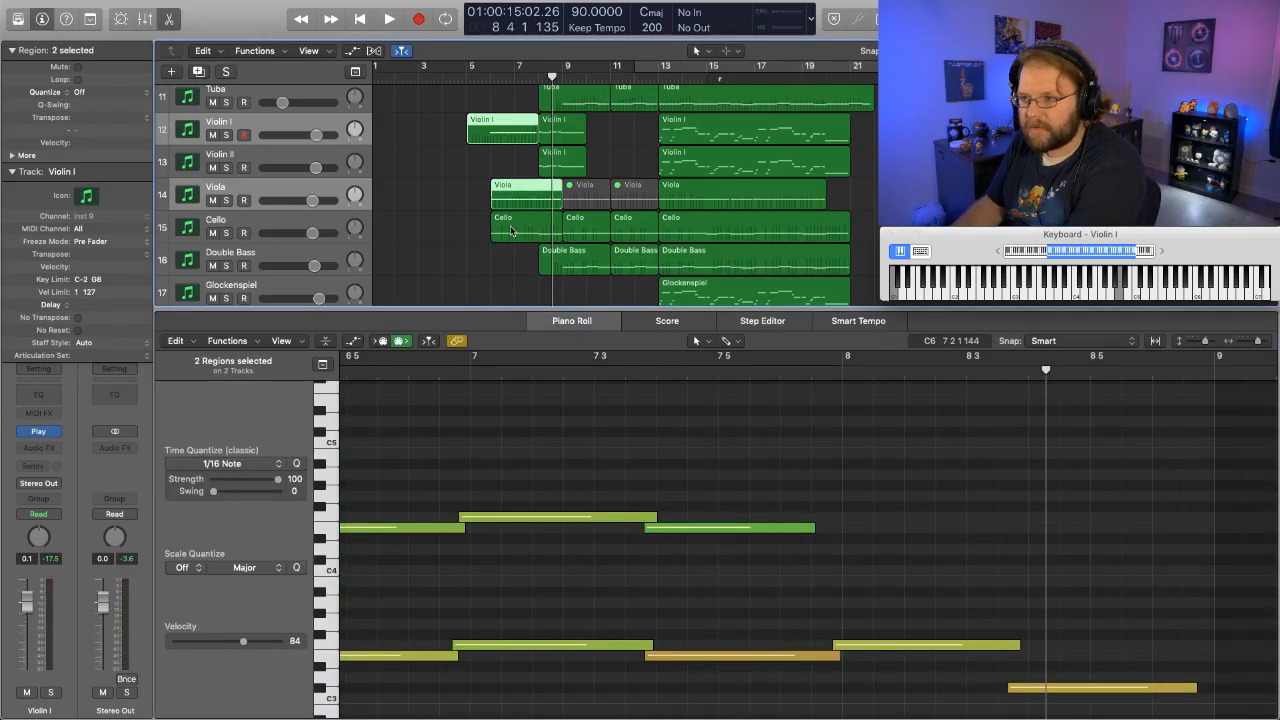
shift+click(510, 230)
scroll(580, 533, left, 10)
scroll(580, 533, right, 3)
scroll(580, 533, down, 5)
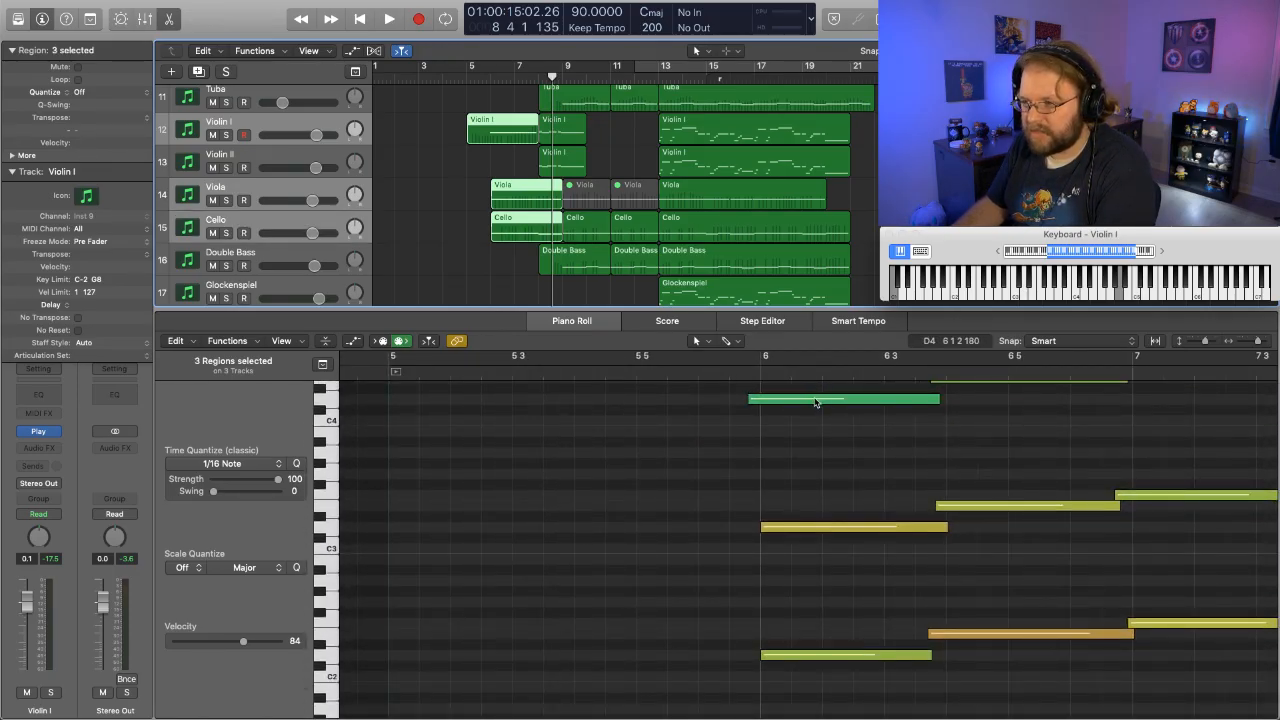
- Audition the Violin I, Viola and Cello notes at bar 6 and play the arrangement through into bar 20
click(816, 400)
click(805, 528)
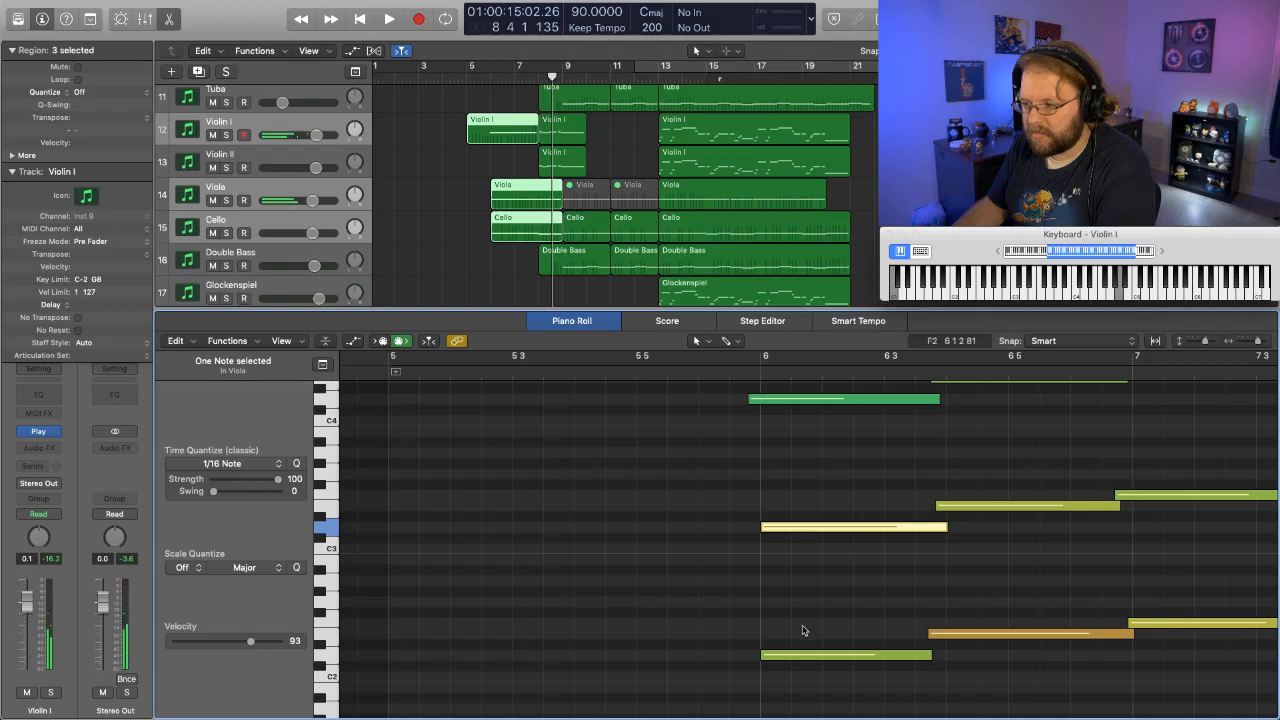
click(800, 656)
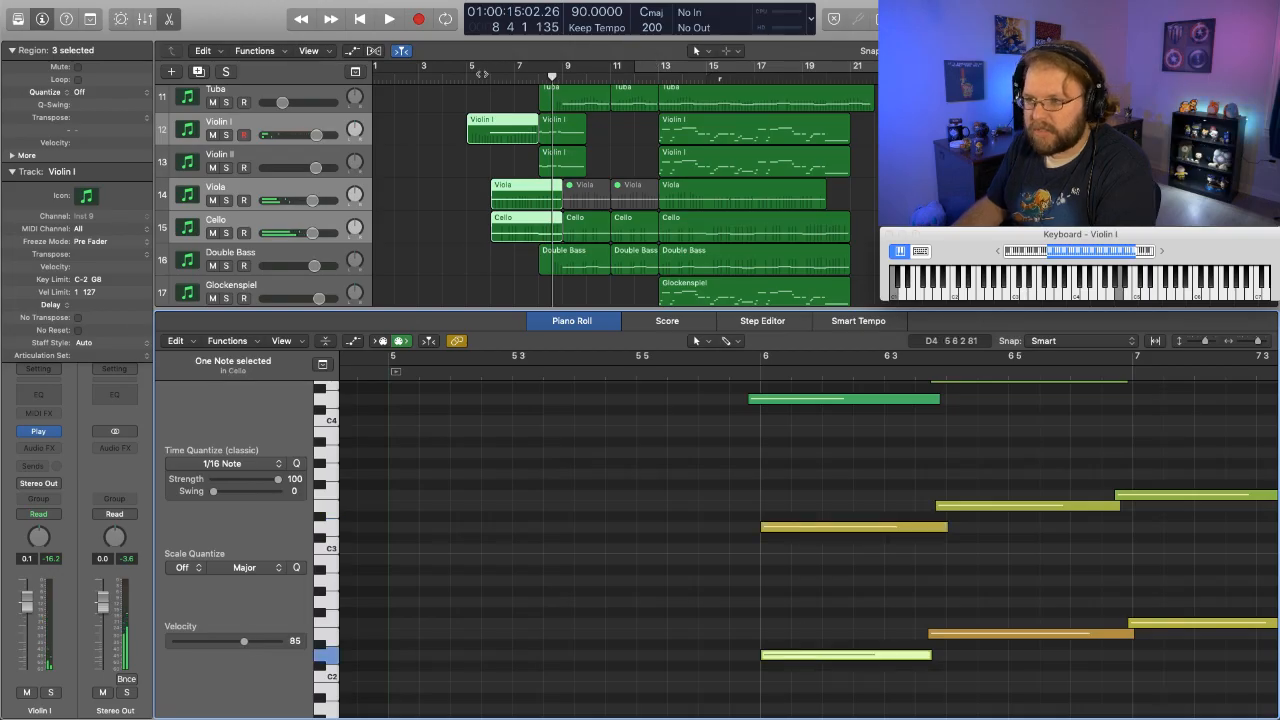
key(shift+space)
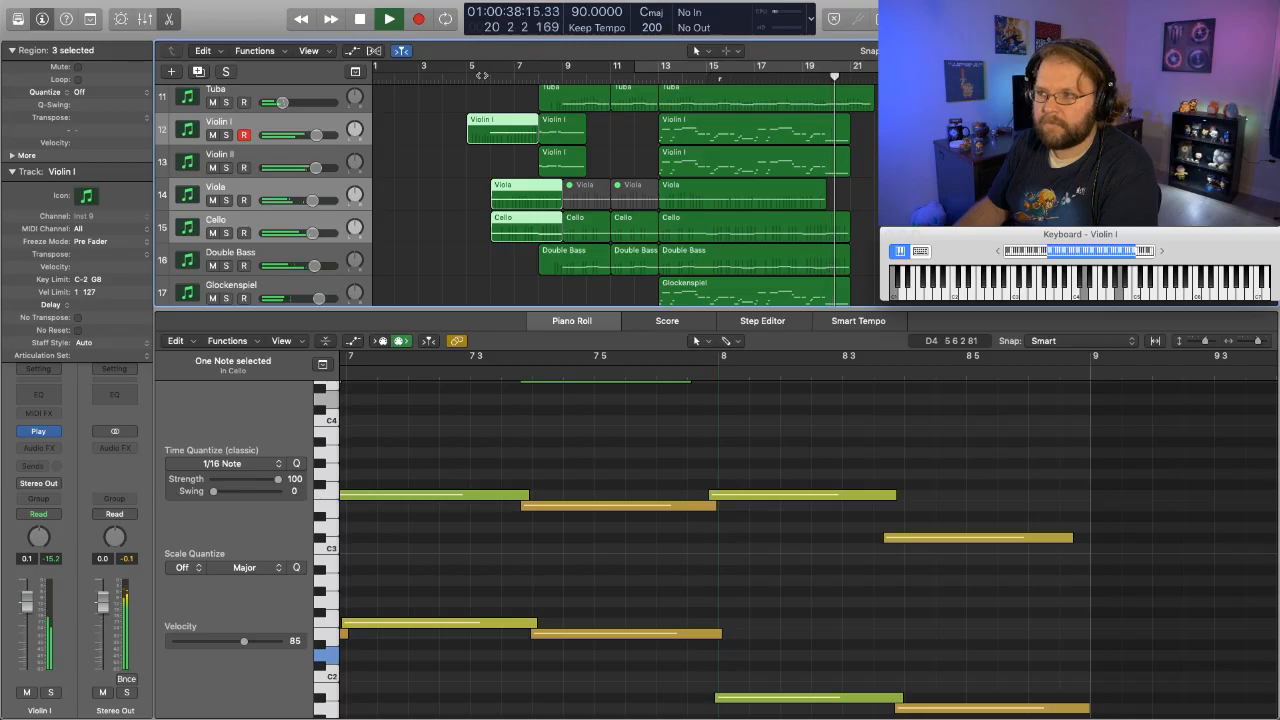
key(space)
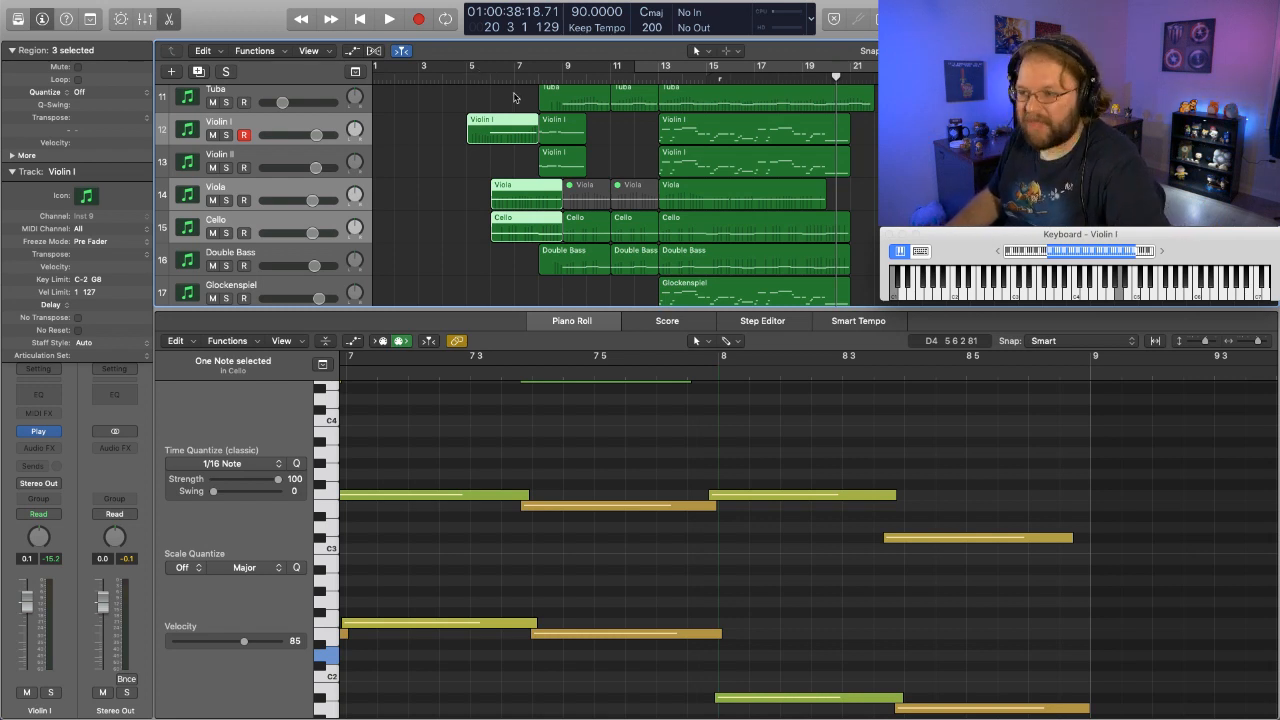
- Close the Piano Roll and play the full arrangement from bar 1 into bar 9
key(e)
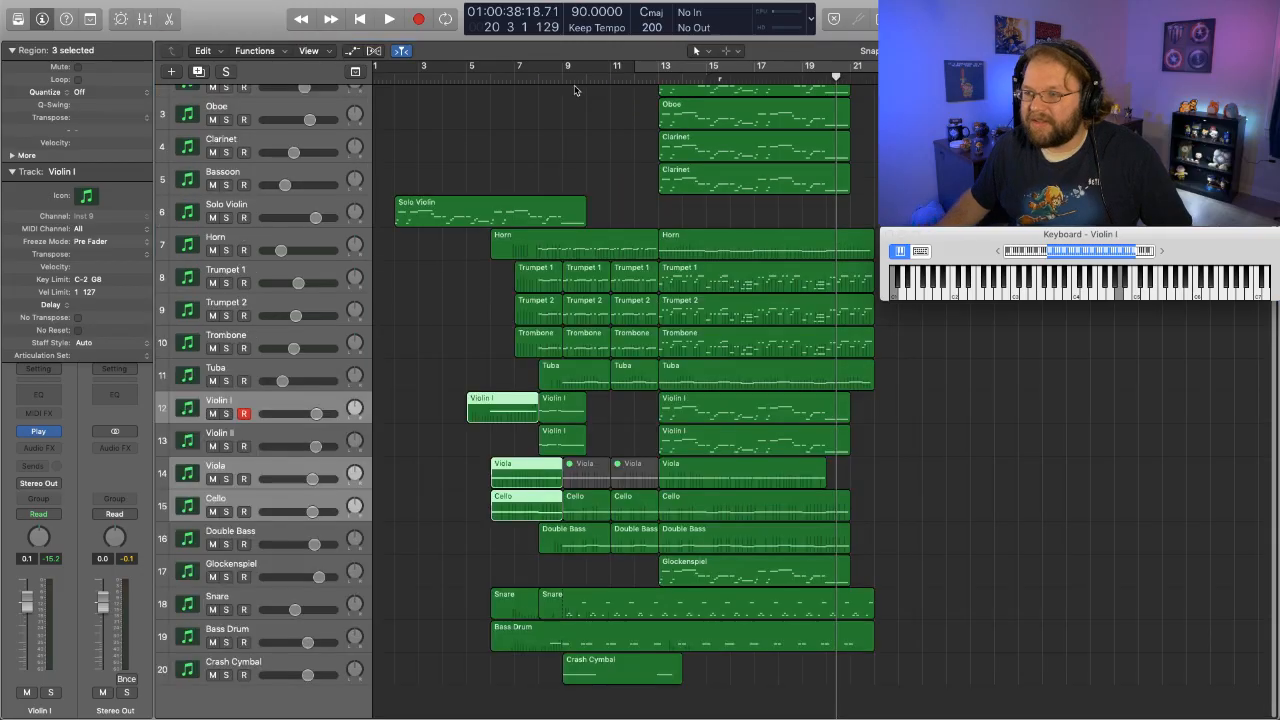
key(Return)
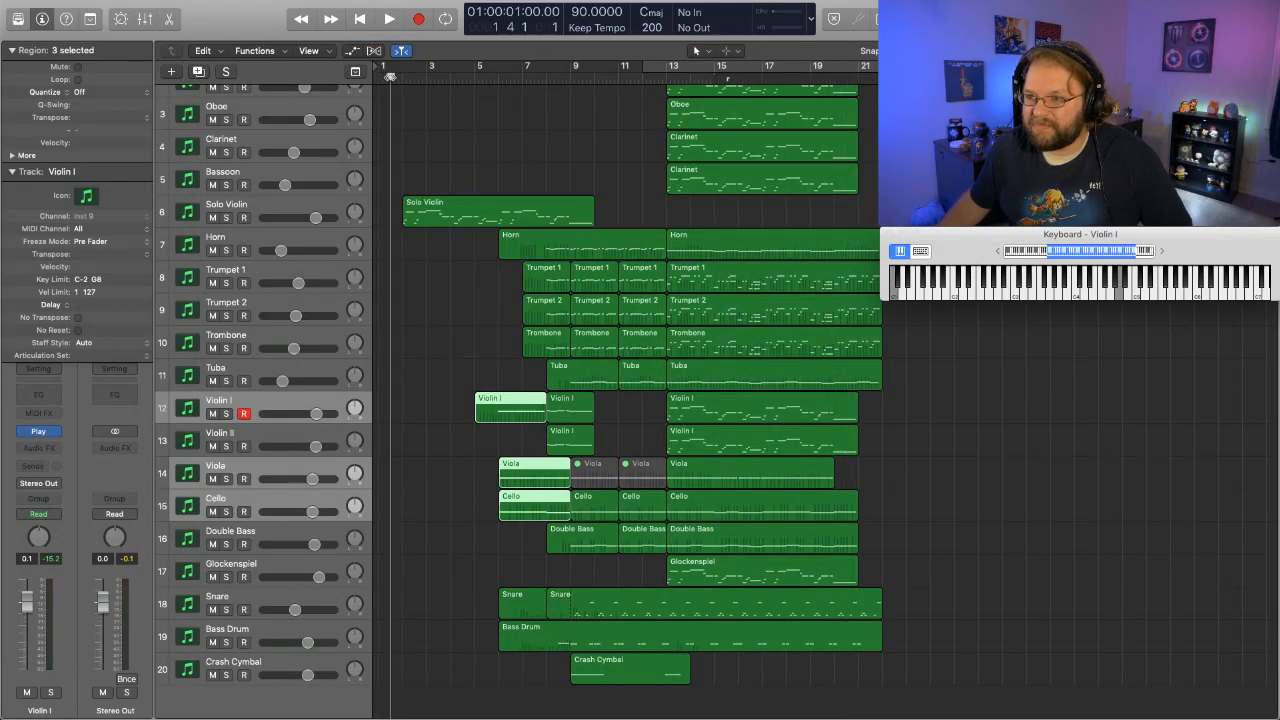
key(space)
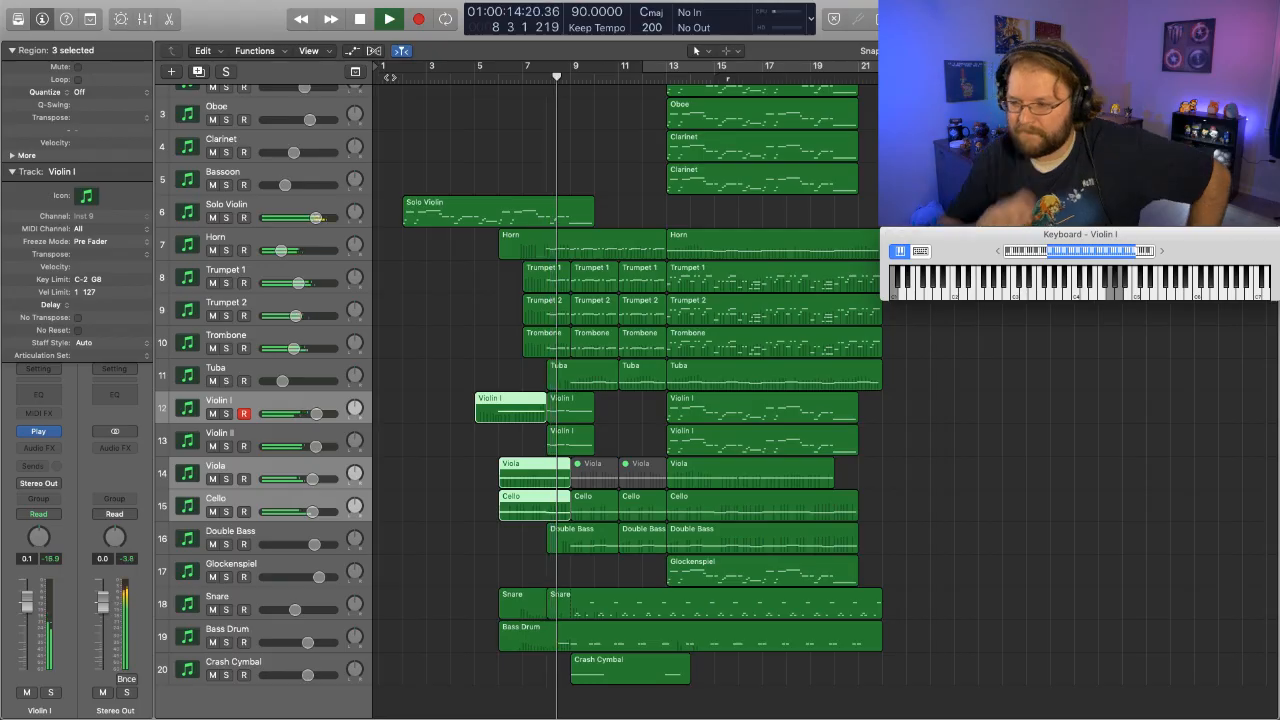
key(space)
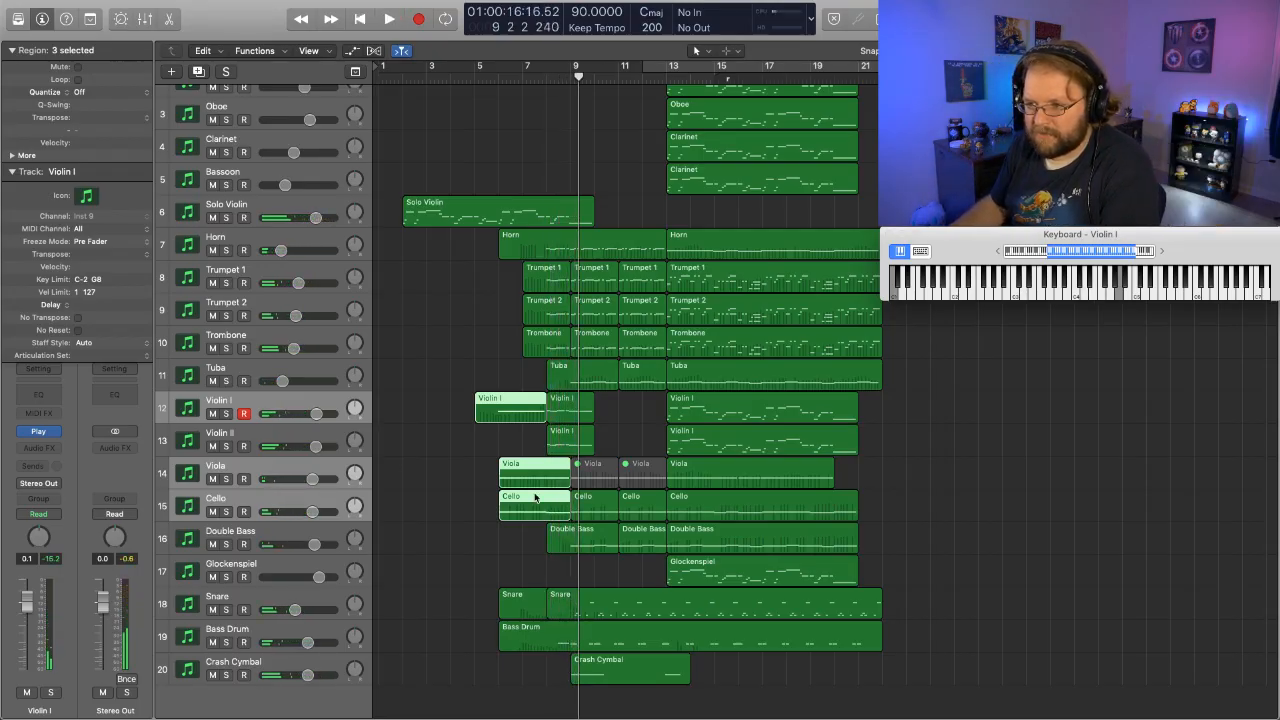
- Select the first Violin I region together with the Solo Violin region and play the passage from about bar 4 toward bar 8 twice
click(472, 374)
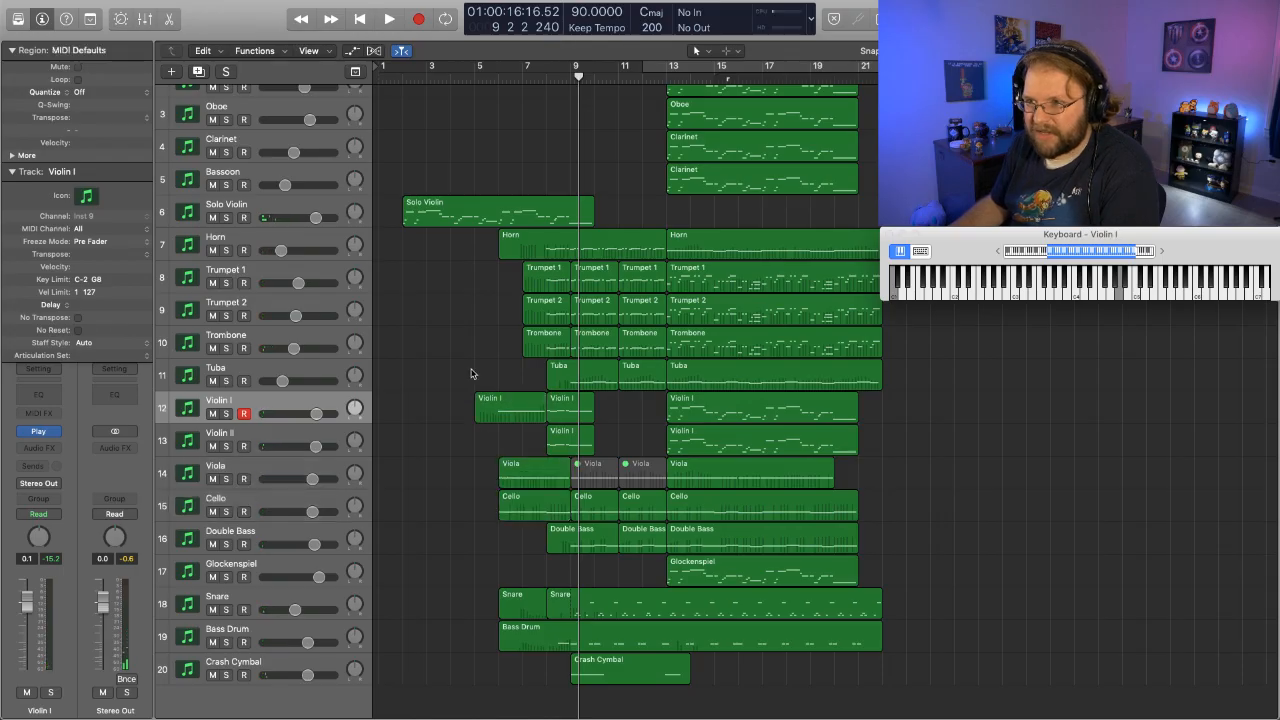
click(510, 410)
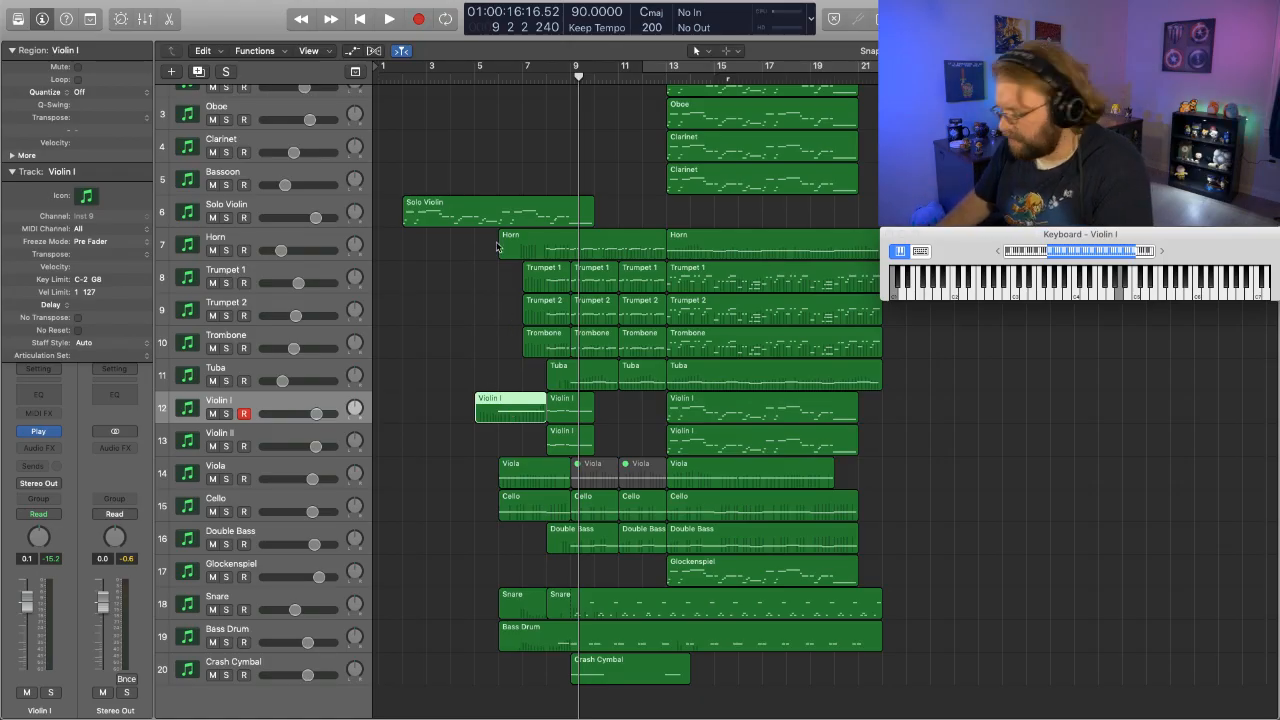
shift+click(521, 213)
click(471, 77)
key(space)
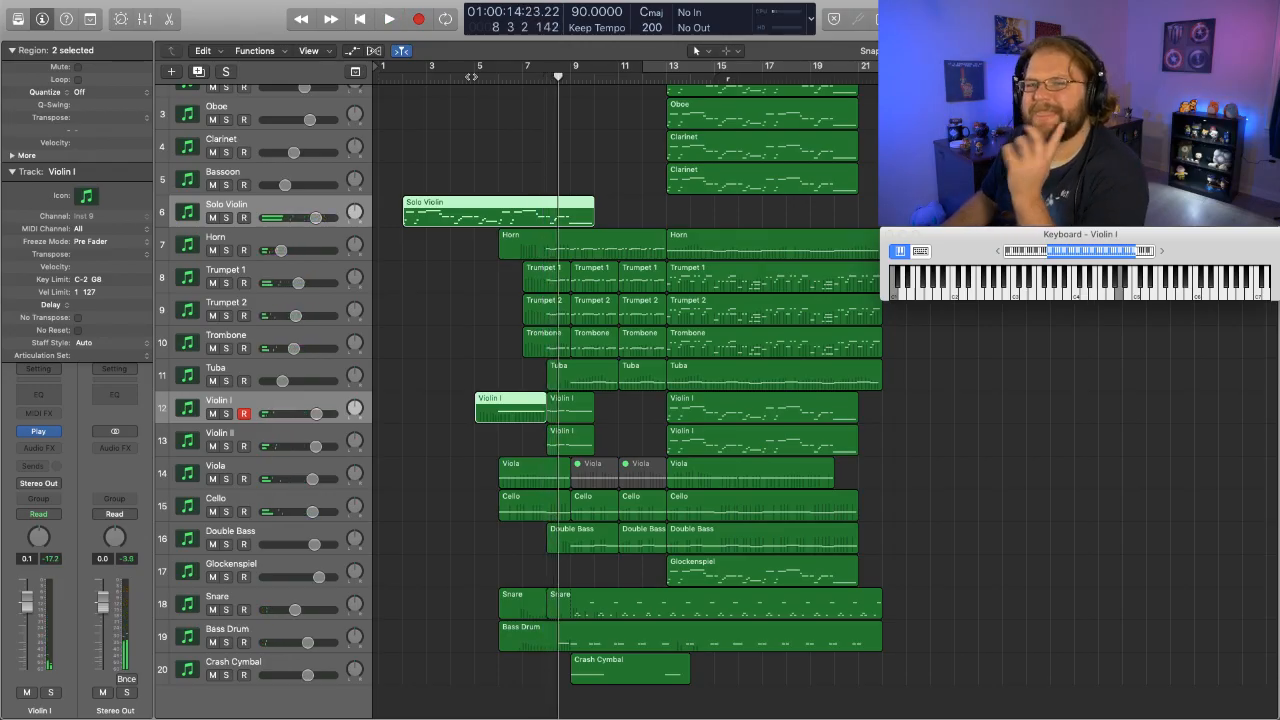
click(459, 79)
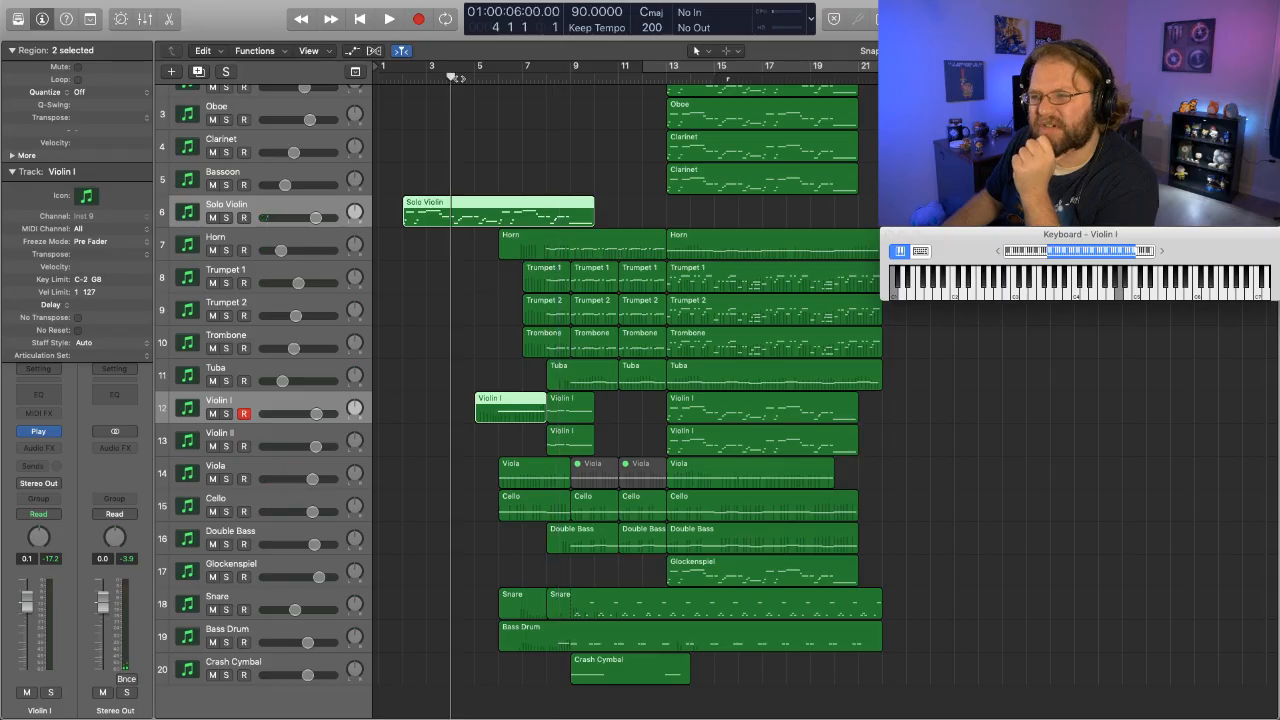
key(space)
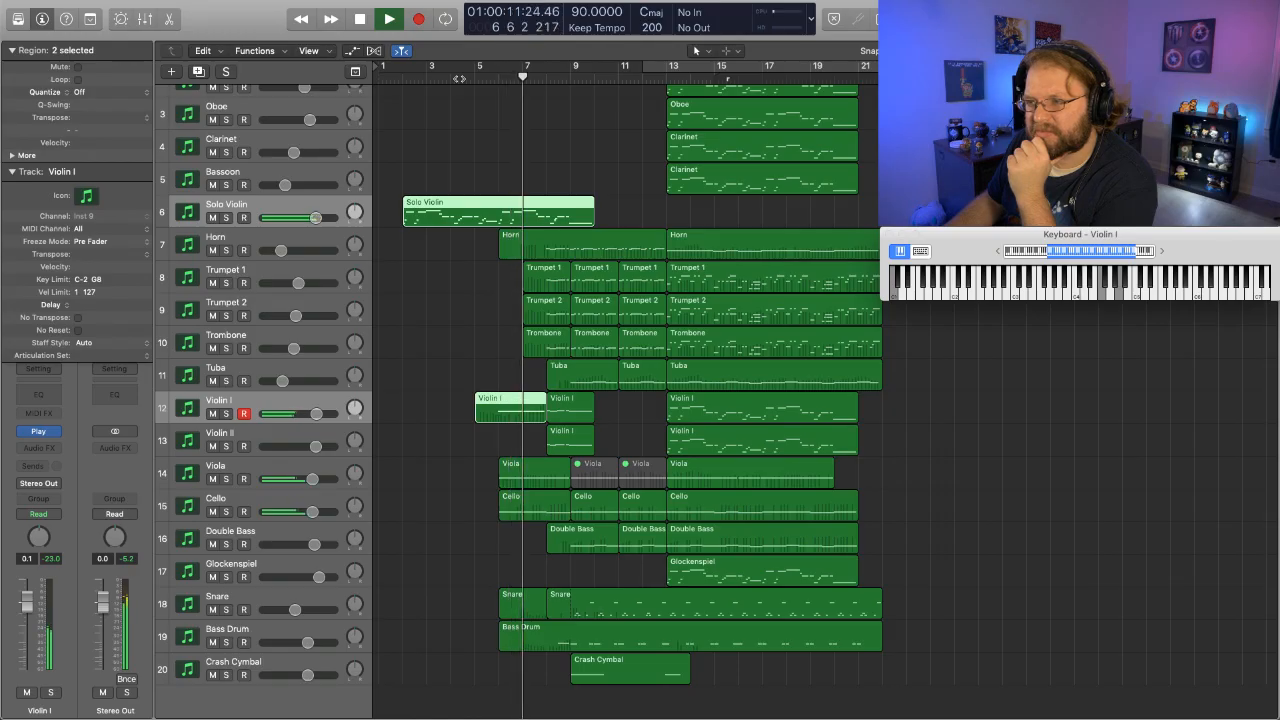
key(space)
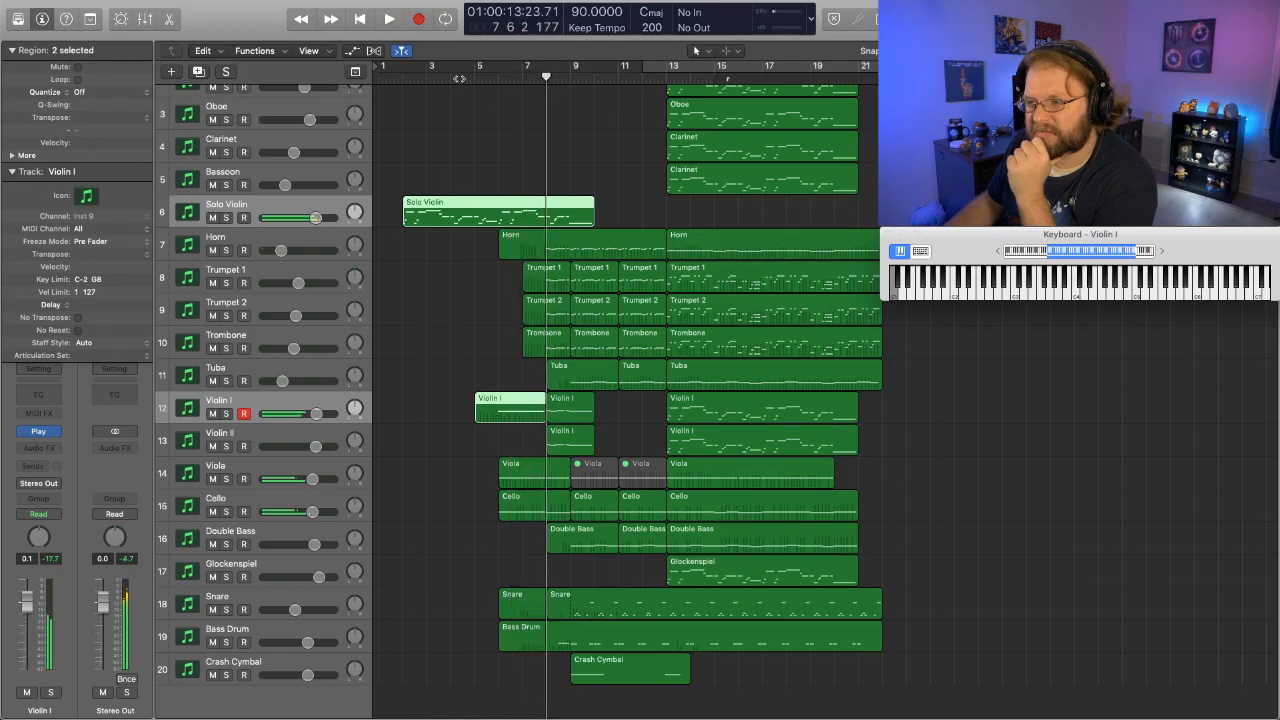
- Delete the first Violin I region before bar 8 and play the arrangement from about bar 4 into bar 9
click(414, 469)
click(503, 420)
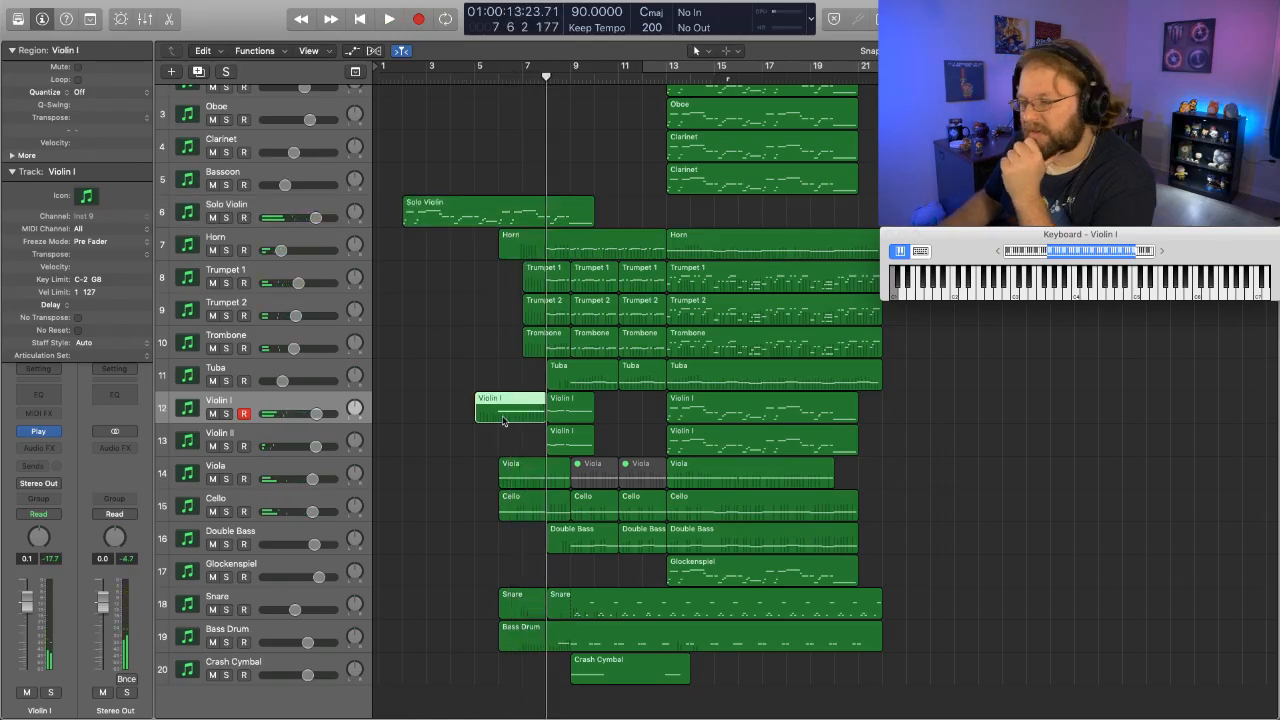
key(Delete)
click(466, 79)
key(space)
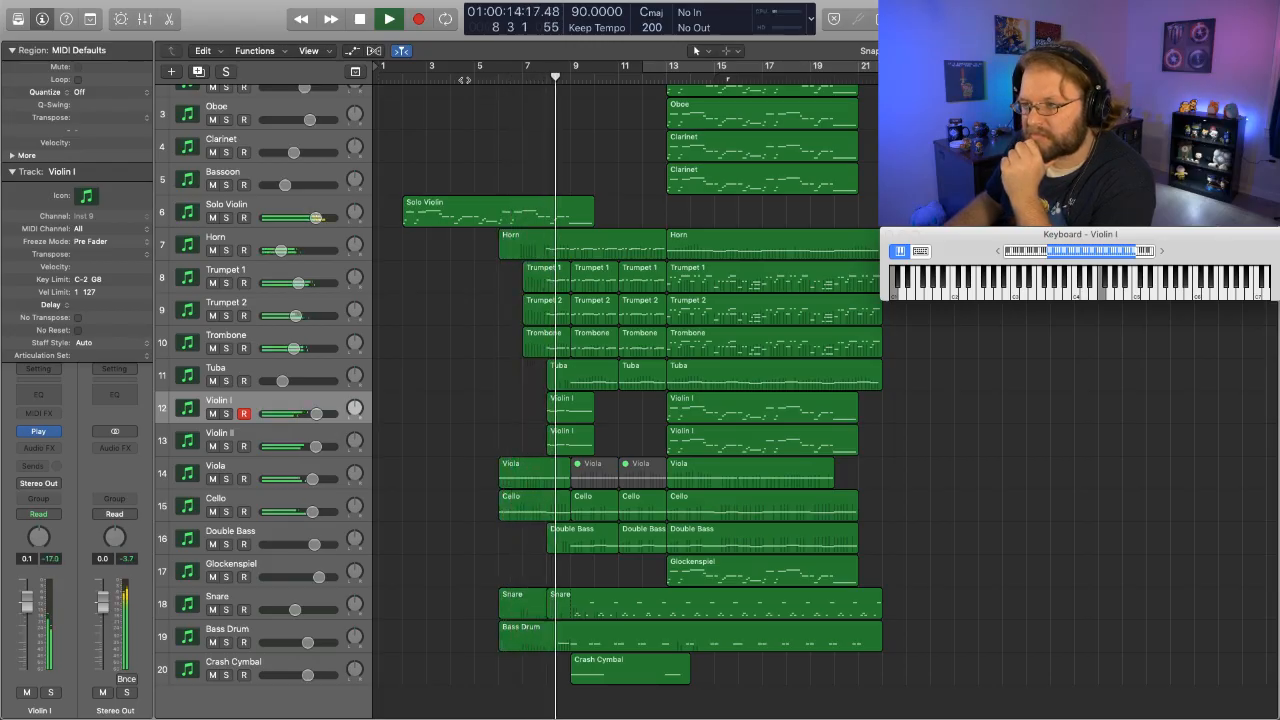
key(space)
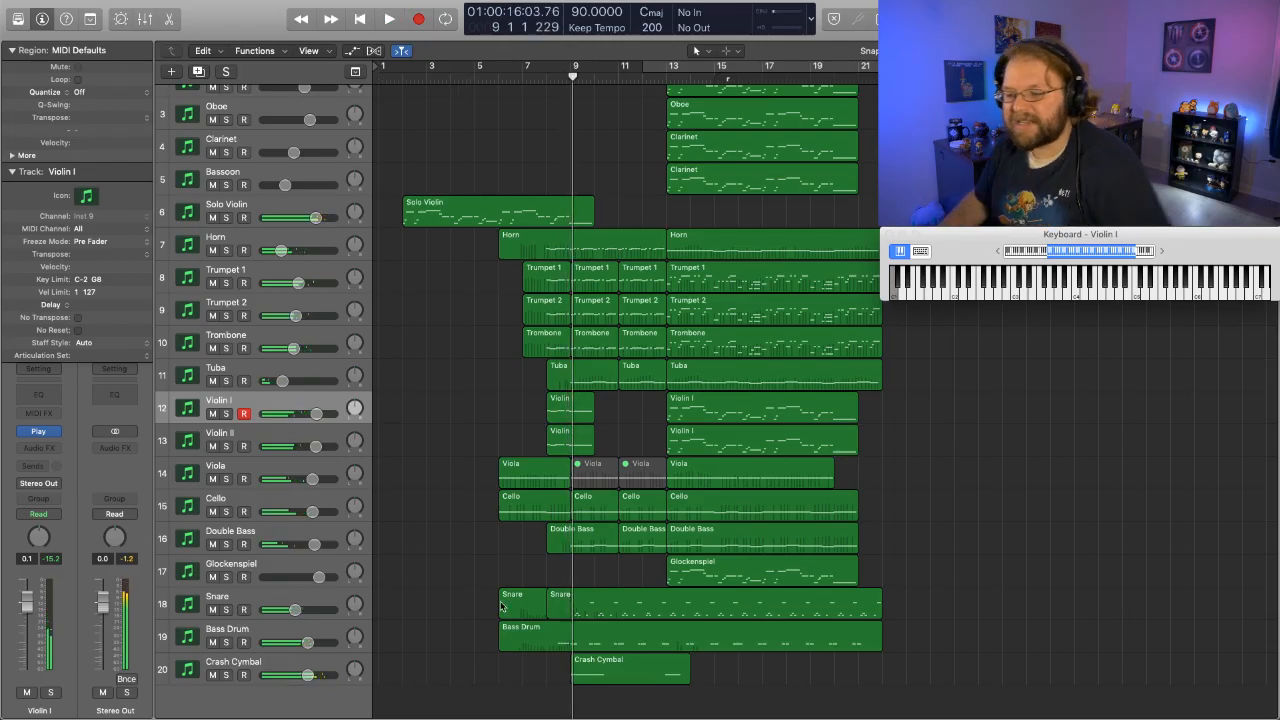
- Record a Glockenspiel melody on its track from bar 6 through bar 9, undoing the first take and recording a second
click(290, 569)
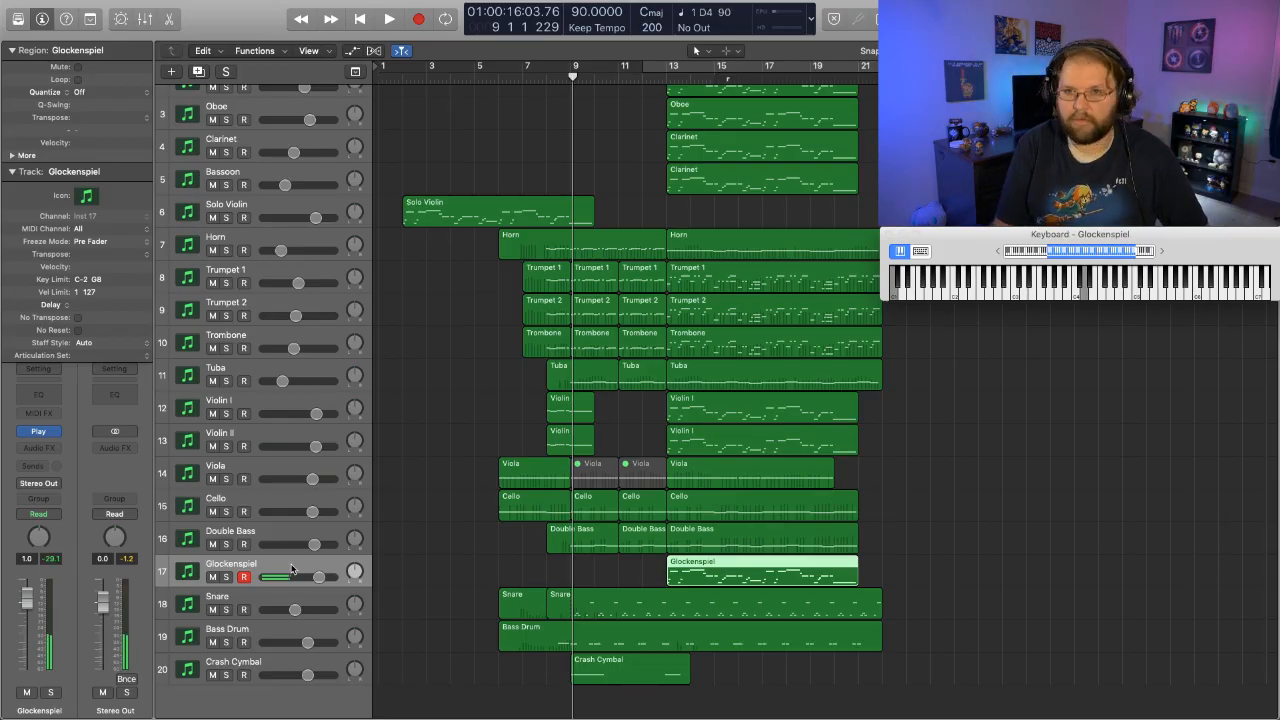
click(481, 72)
key(r)
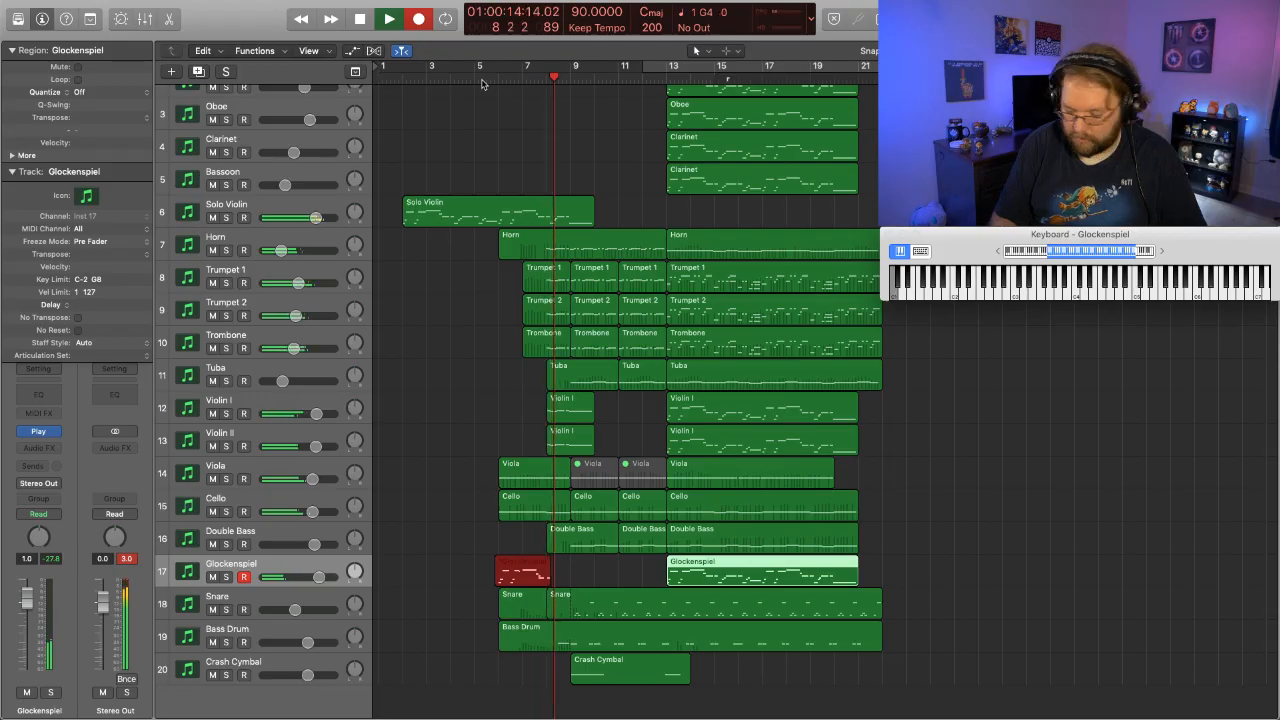
key(space)
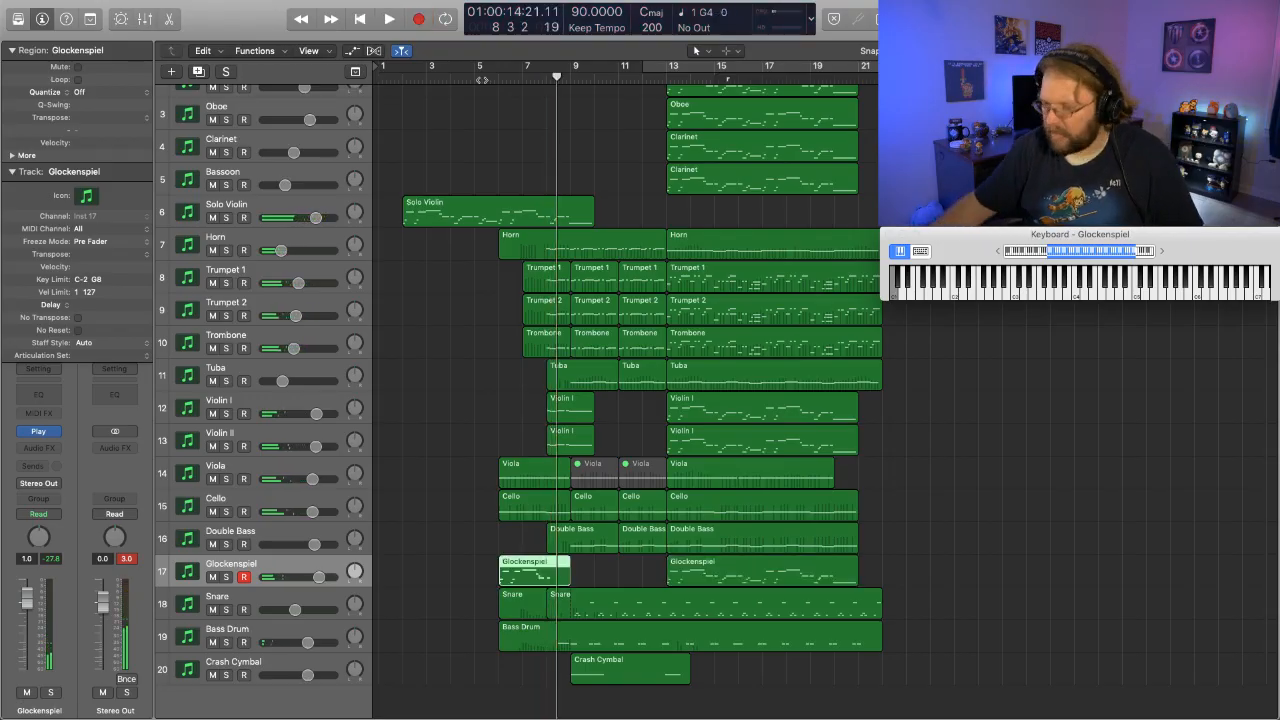
key(super+z)
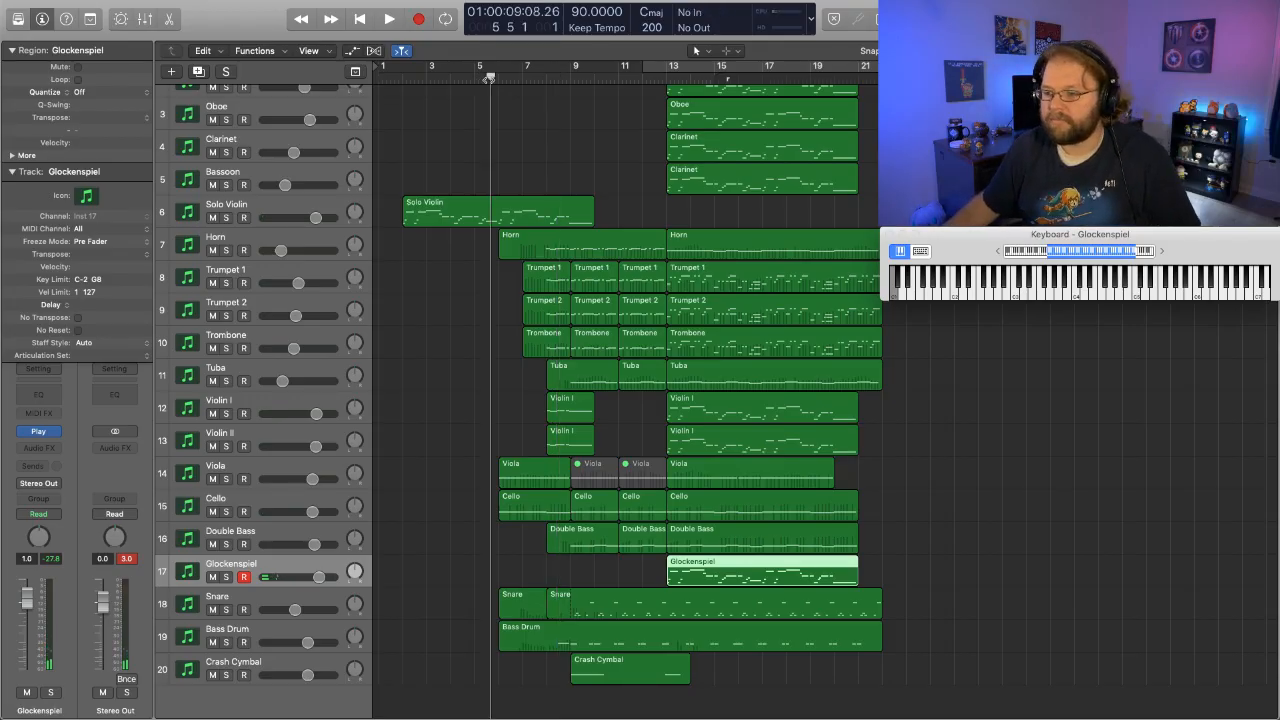
key(r)
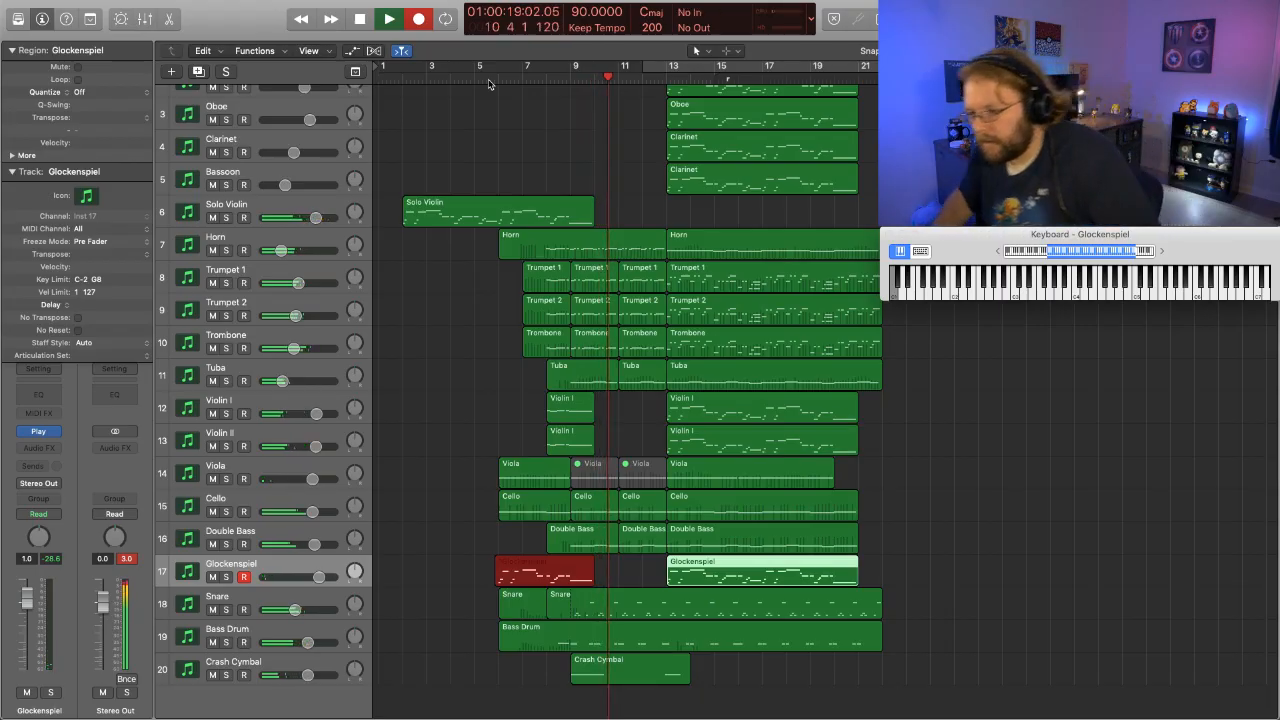
key(space)
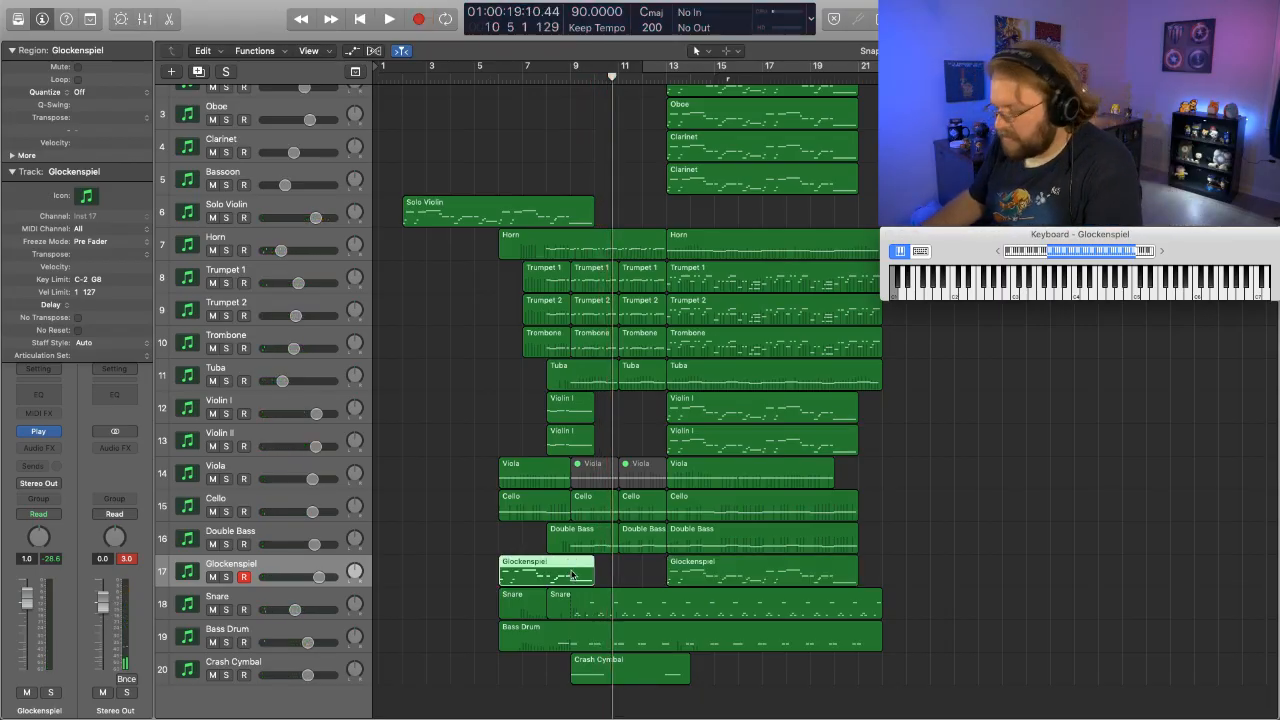
- Open the new Glockenspiel region in the Piano Roll and lower the long note at bar 9 to D4
double_click(572, 574)
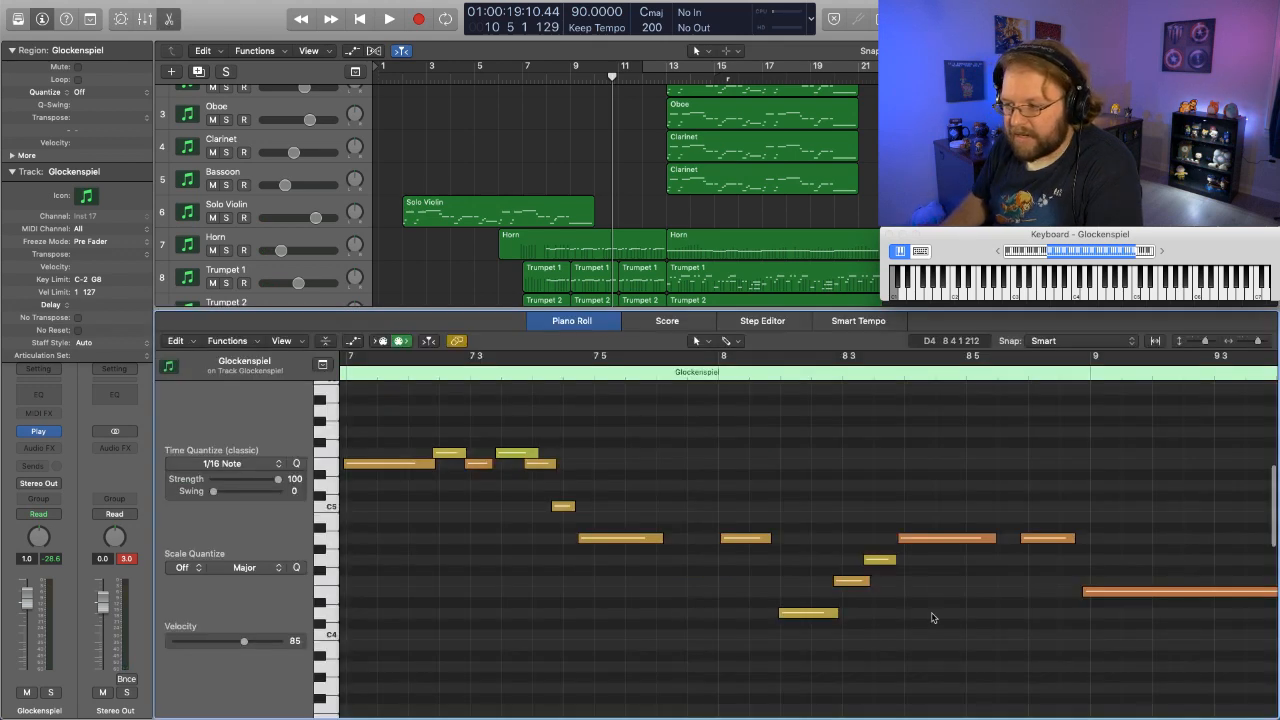
scroll(931, 617, right, 5)
drag(896, 591, 895, 612)
scroll(465, 596, left, 15)
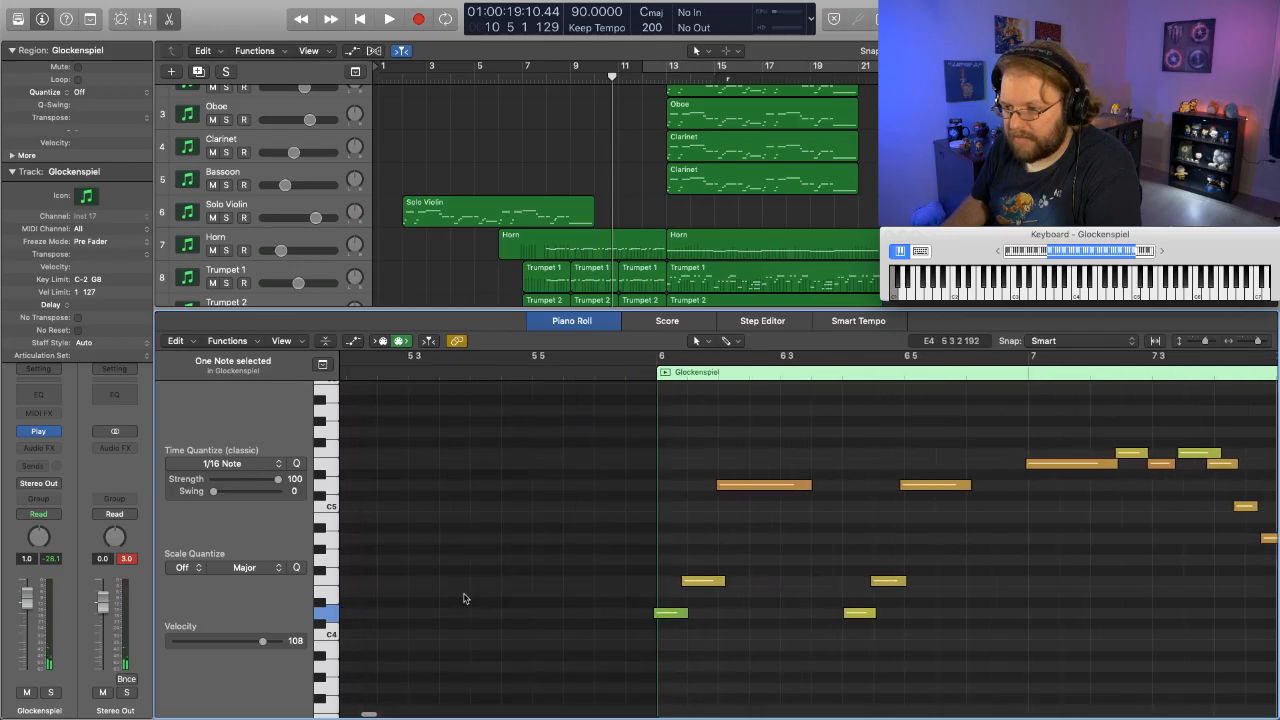
- Play the Glockenspiel line soloed into bar 9, clear the solo, and play it again with the full arrangement
key(space)
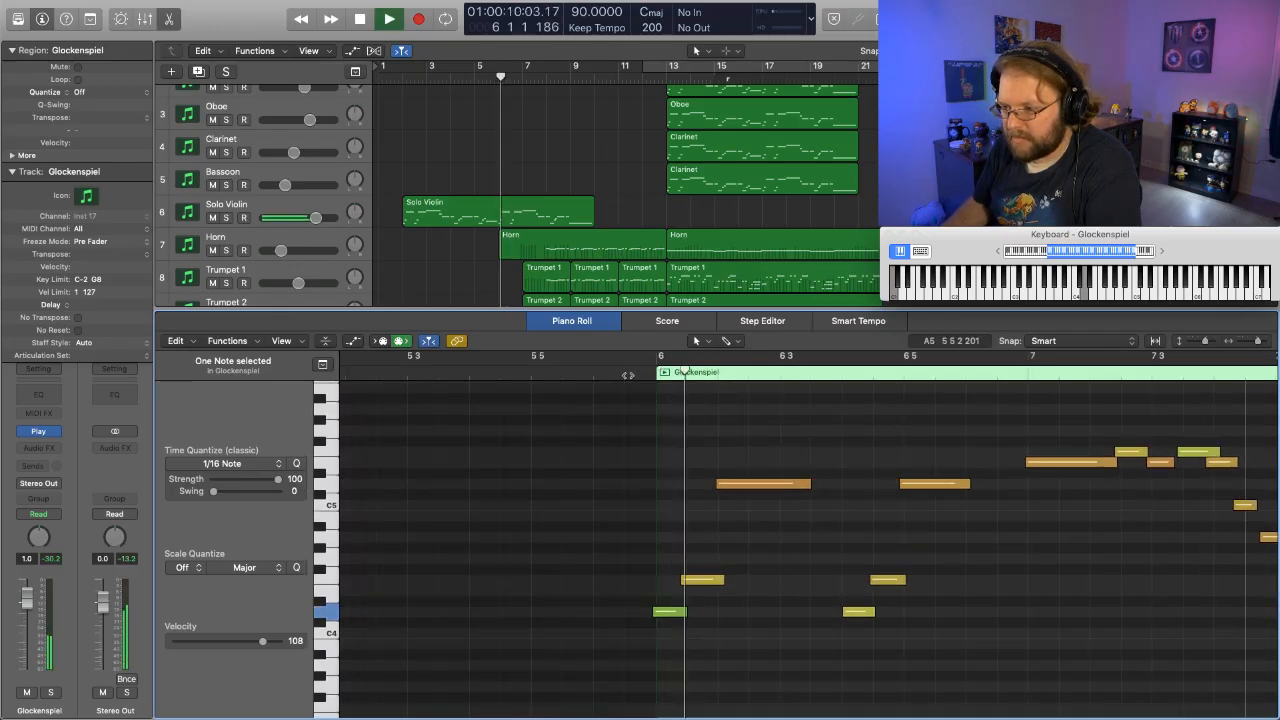
key(s)
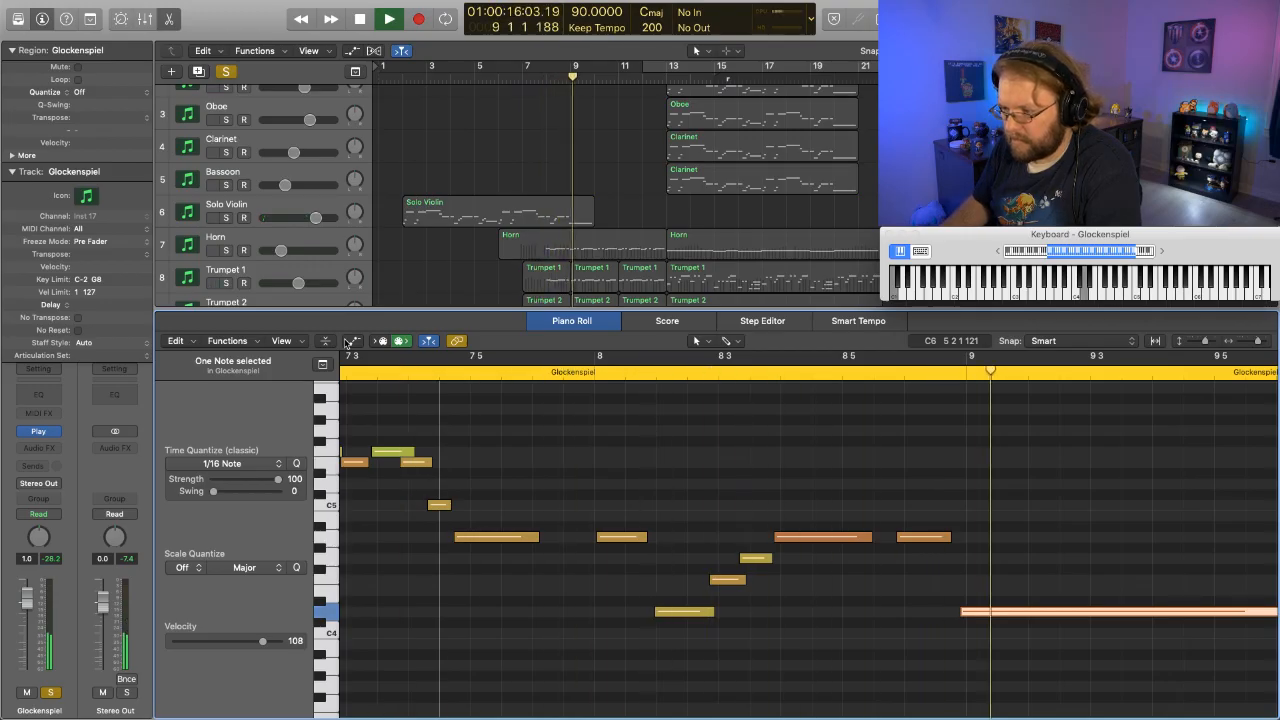
key(space)
scroll(232, 172, down, 8)
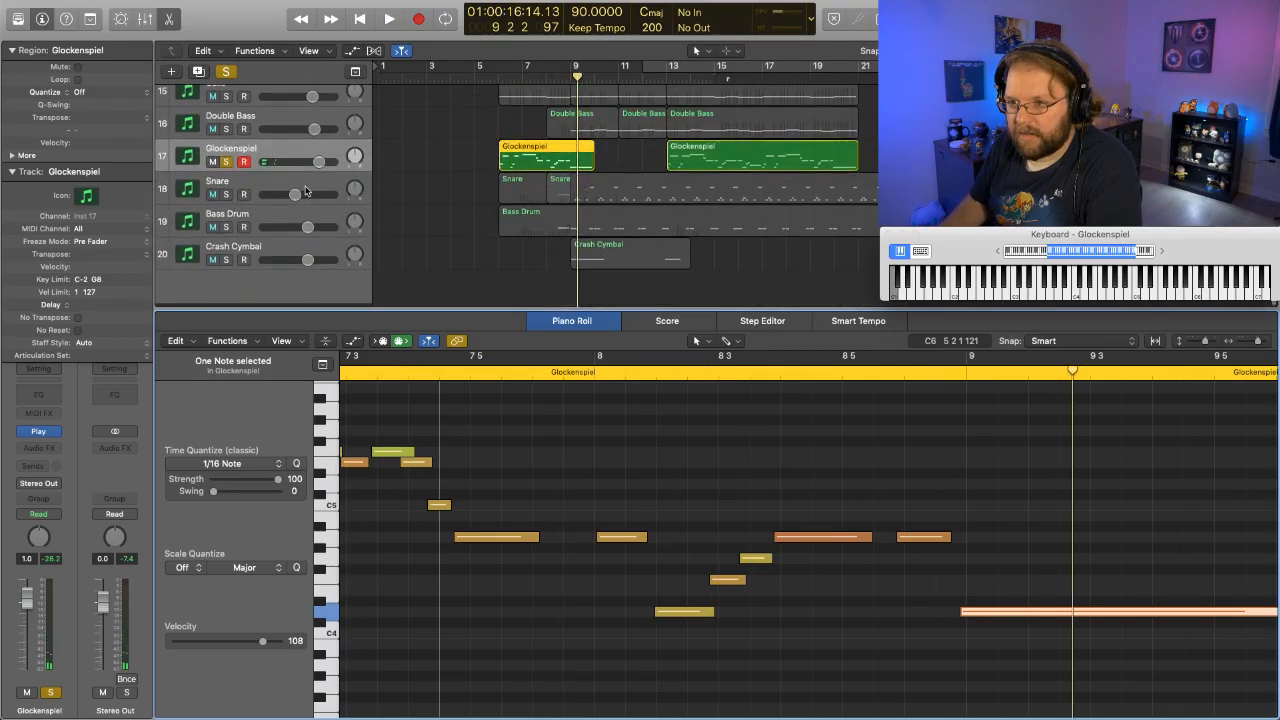
click(226, 165)
scroll(522, 187, up, 3)
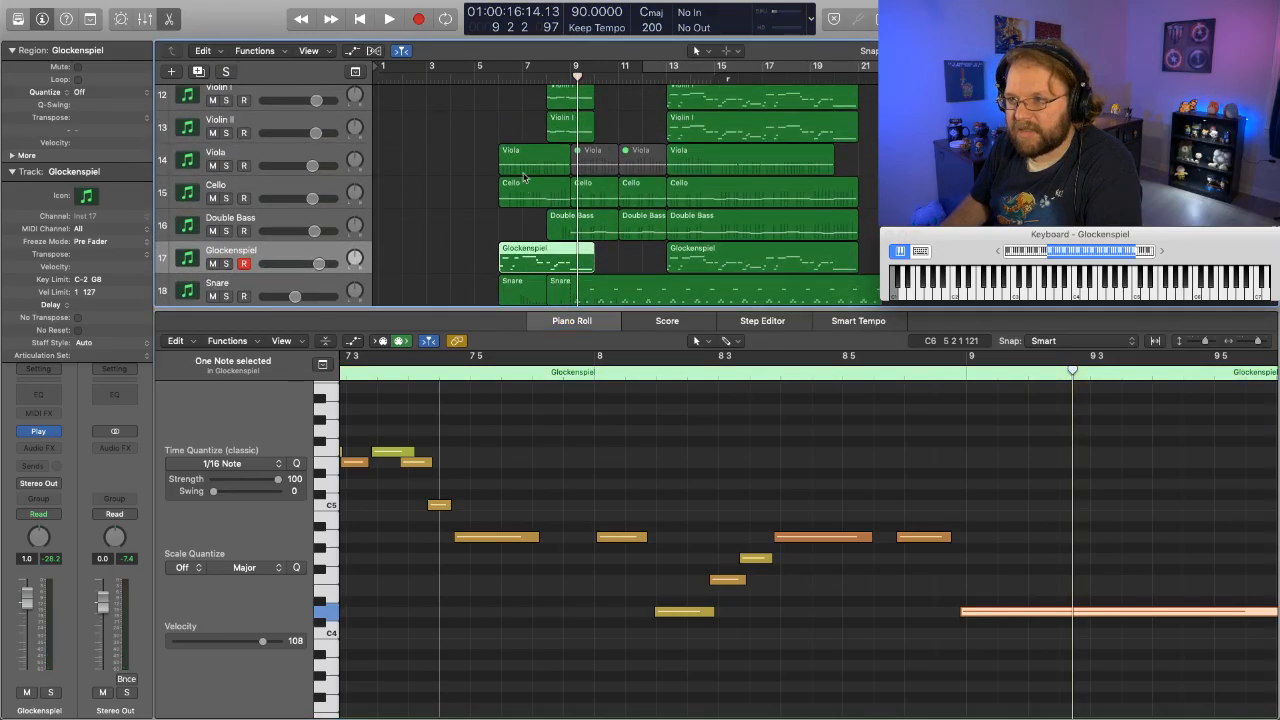
click(462, 74)
key(space)
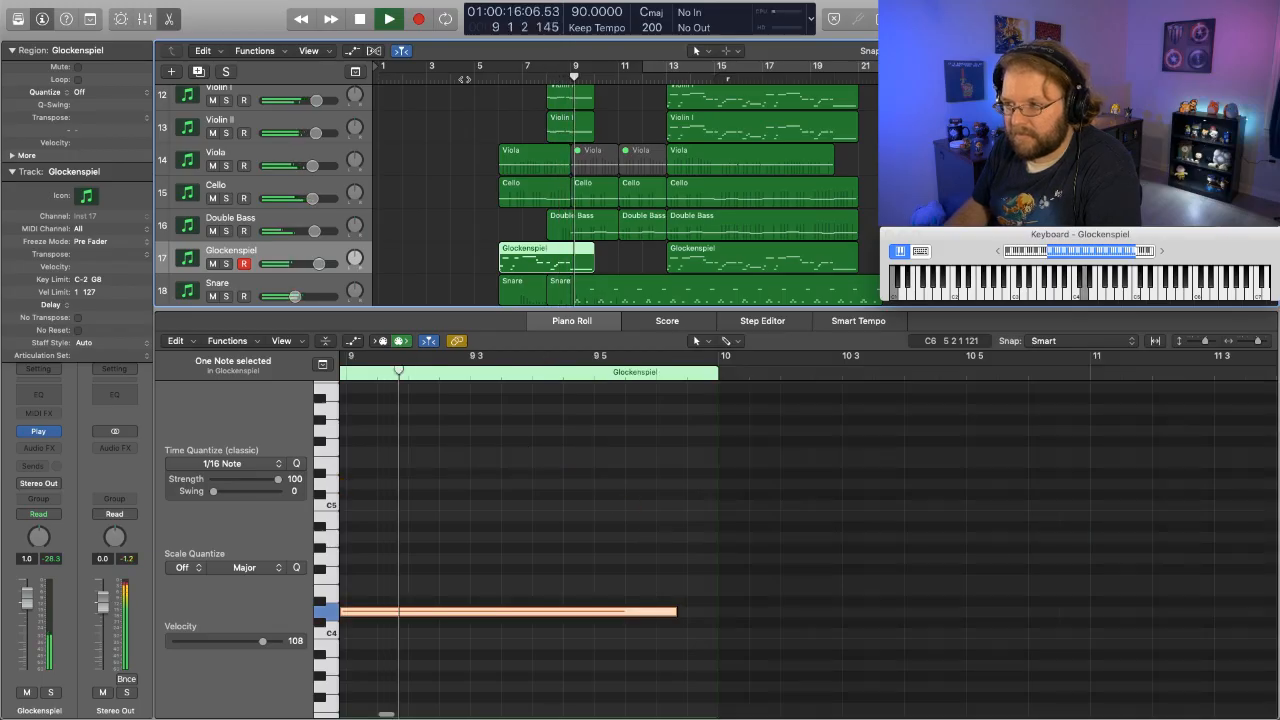
- Set the velocity of the two highest Glockenspiel notes in bar 7 to 101 and play the arrangement from the start into bar 13
scroll(563, 543, left, 10)
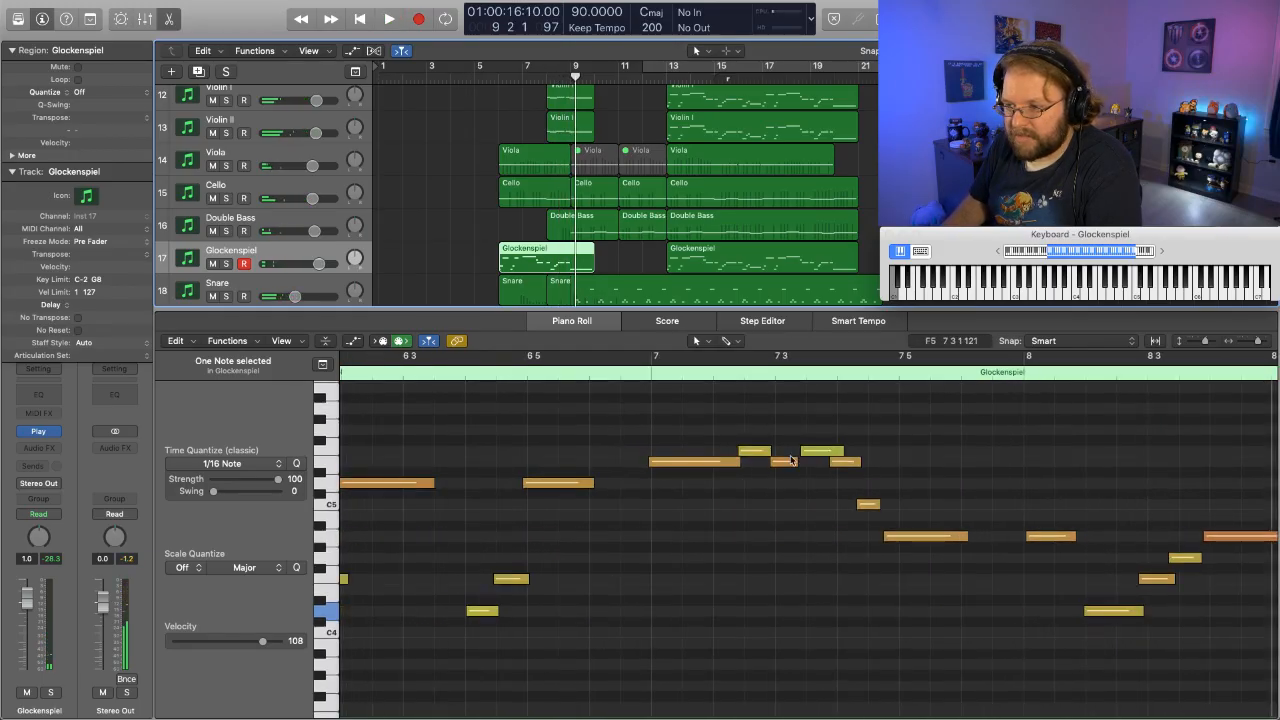
drag(747, 422, 836, 464)
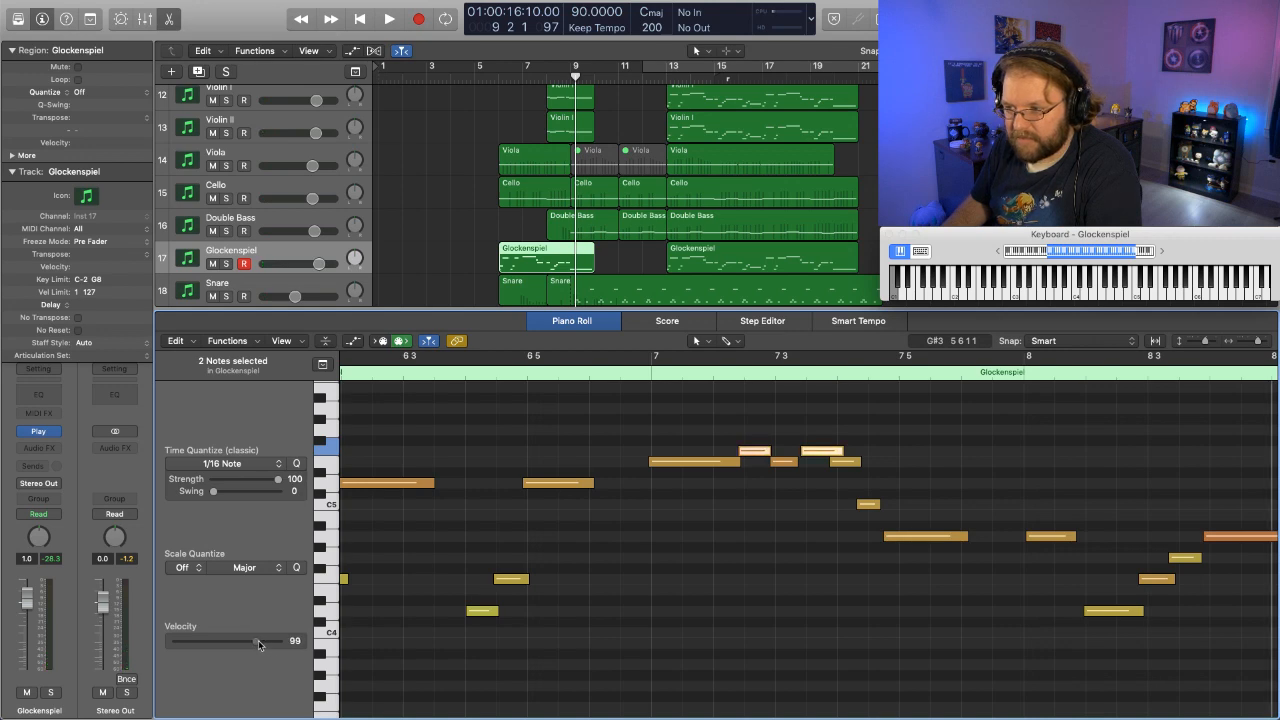
scroll(406, 90, up, 8)
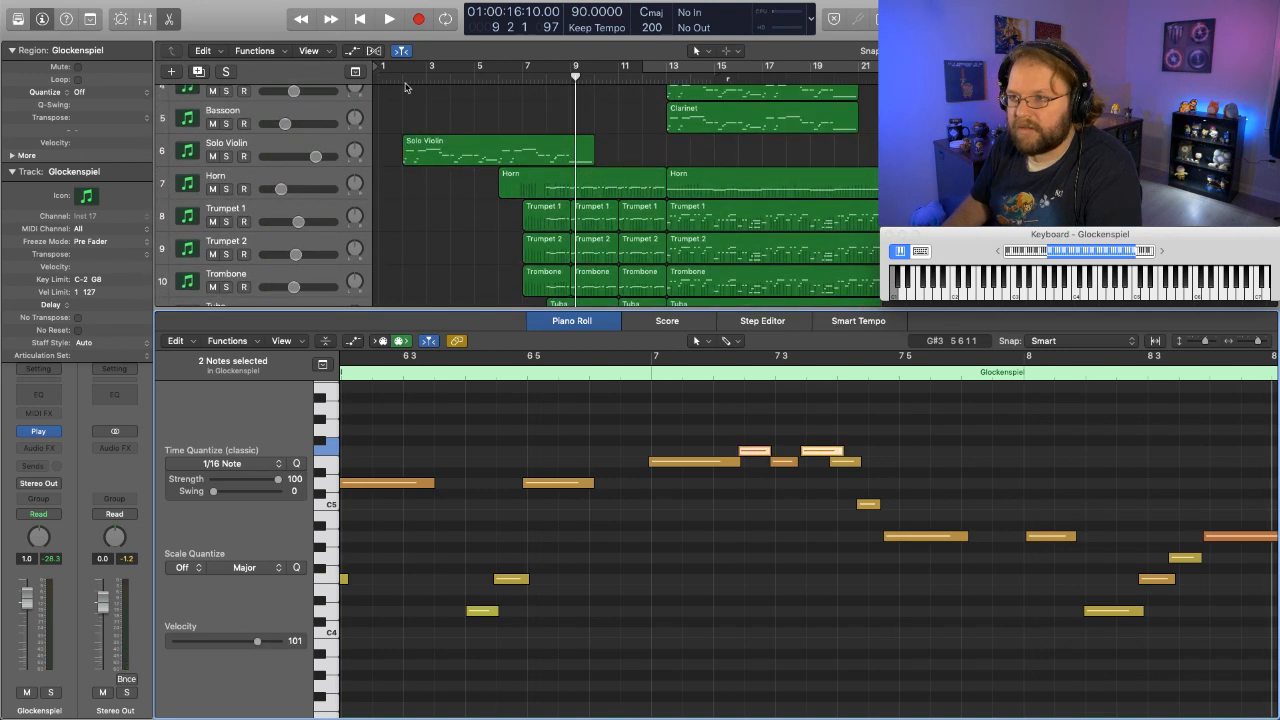
double_click(395, 80)
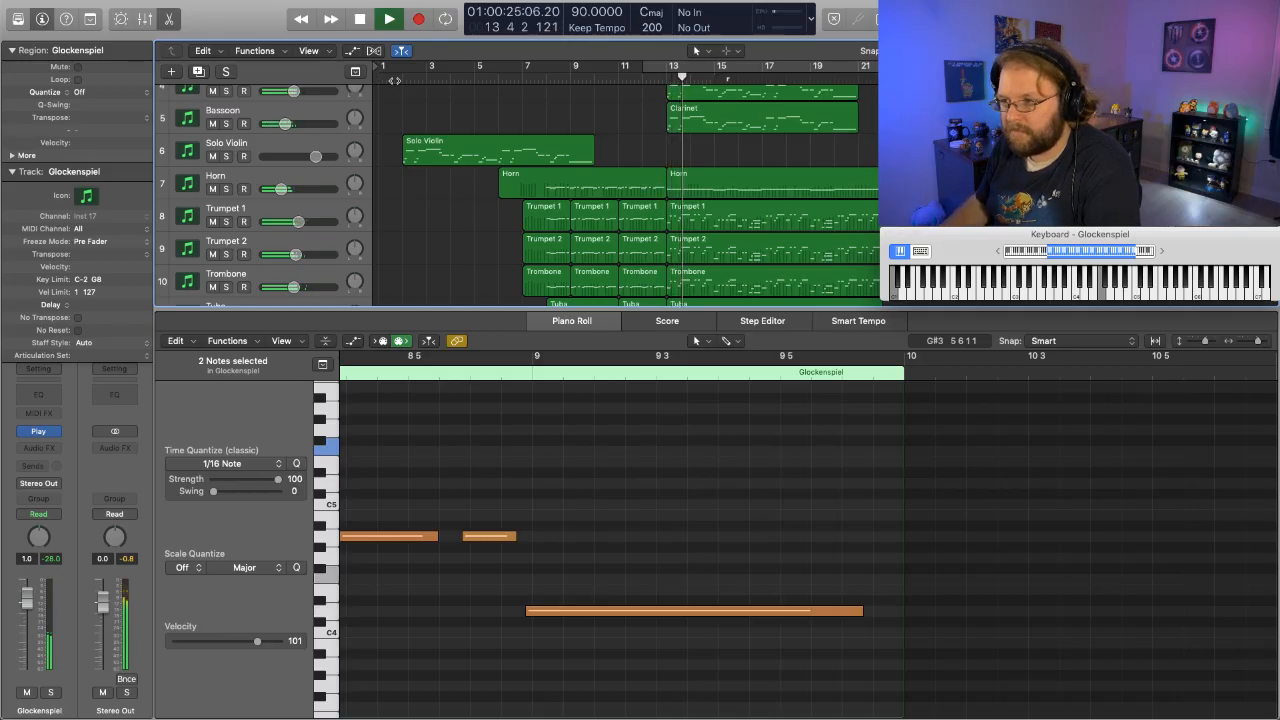
- Set the velocity of the Crash Cymbal note at bar 13 to 113 and play from about bar 11 through bar 13
scroll(471, 239, down, 10)
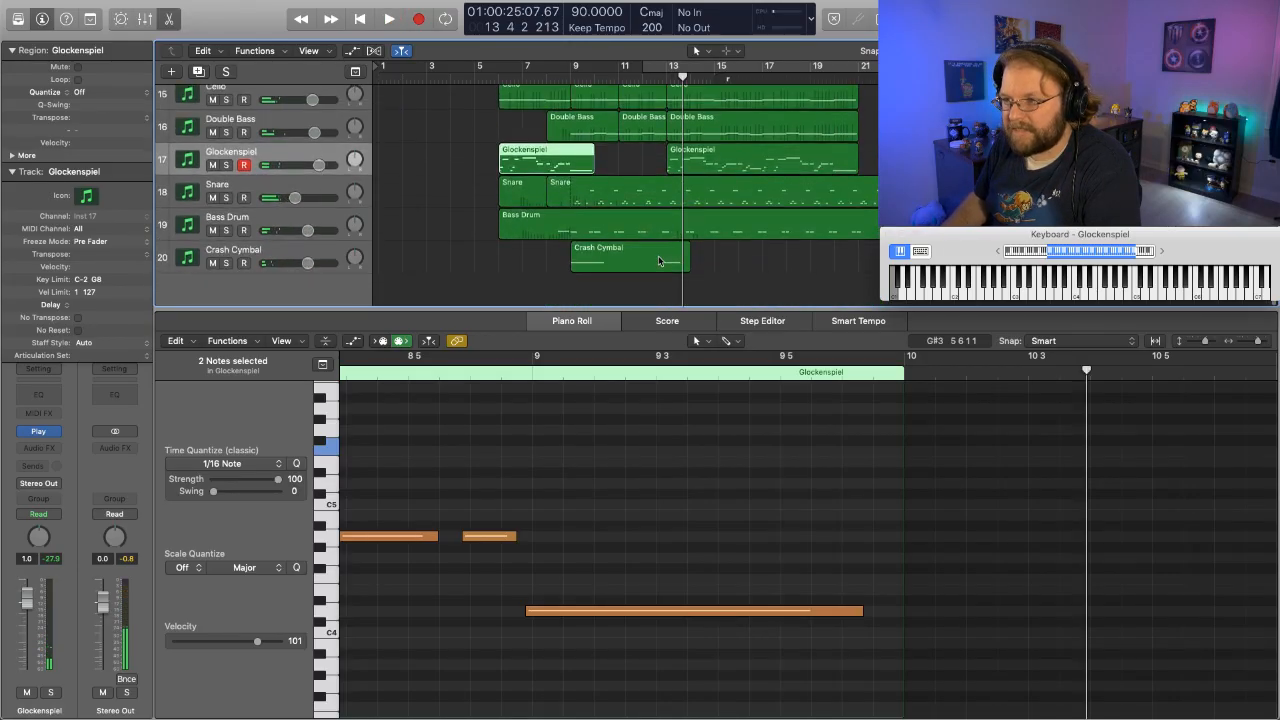
click(660, 260)
click(260, 644)
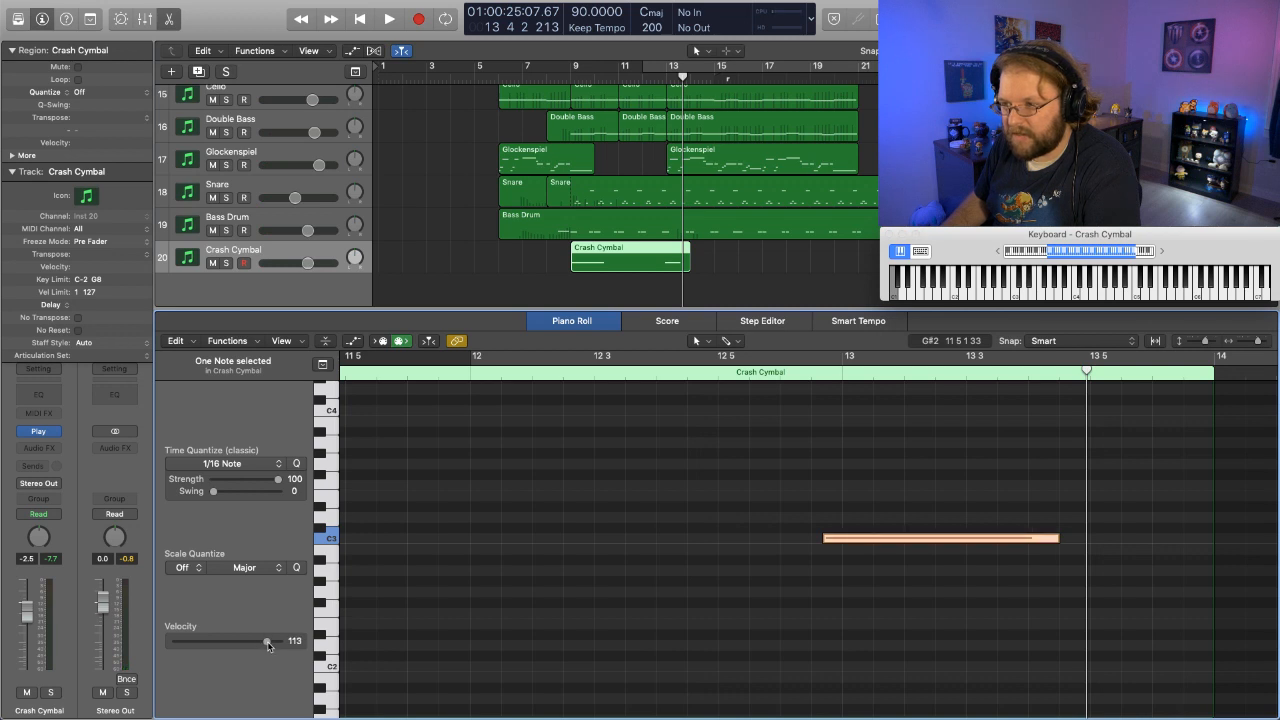
double_click(632, 78)
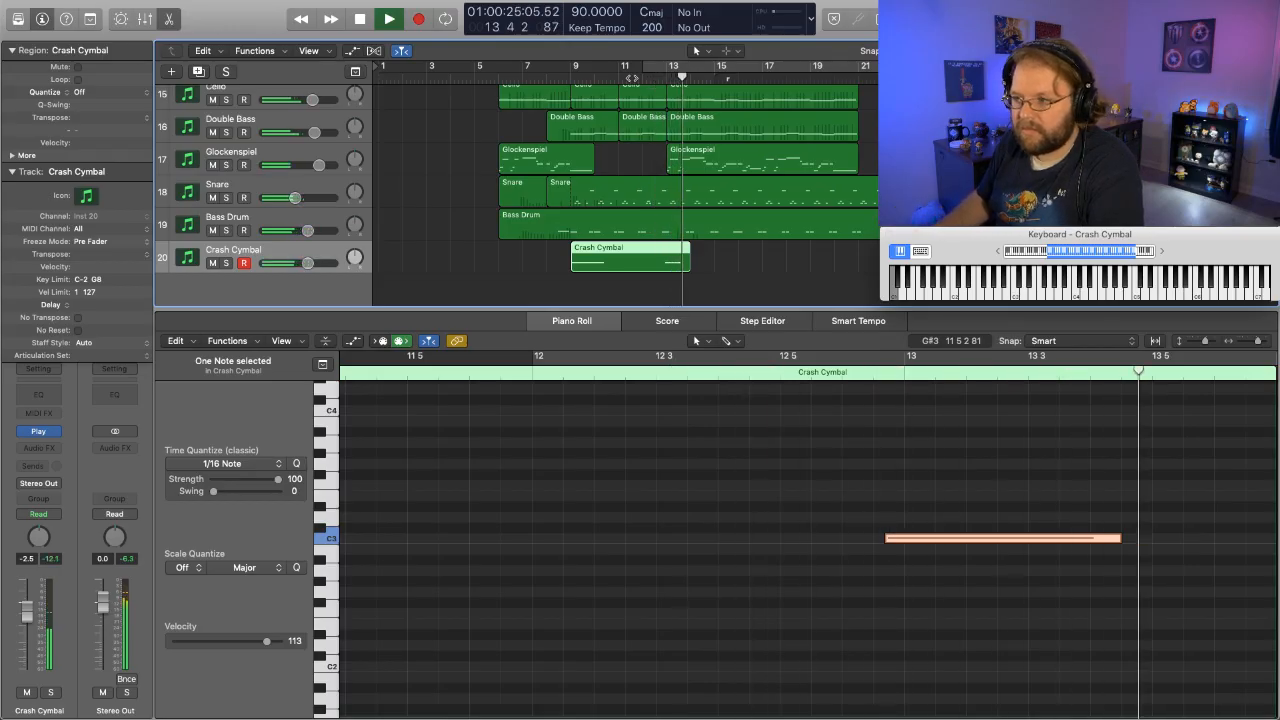
key(space)
scroll(717, 275, up, 4)
scroll(717, 275, down, 4)
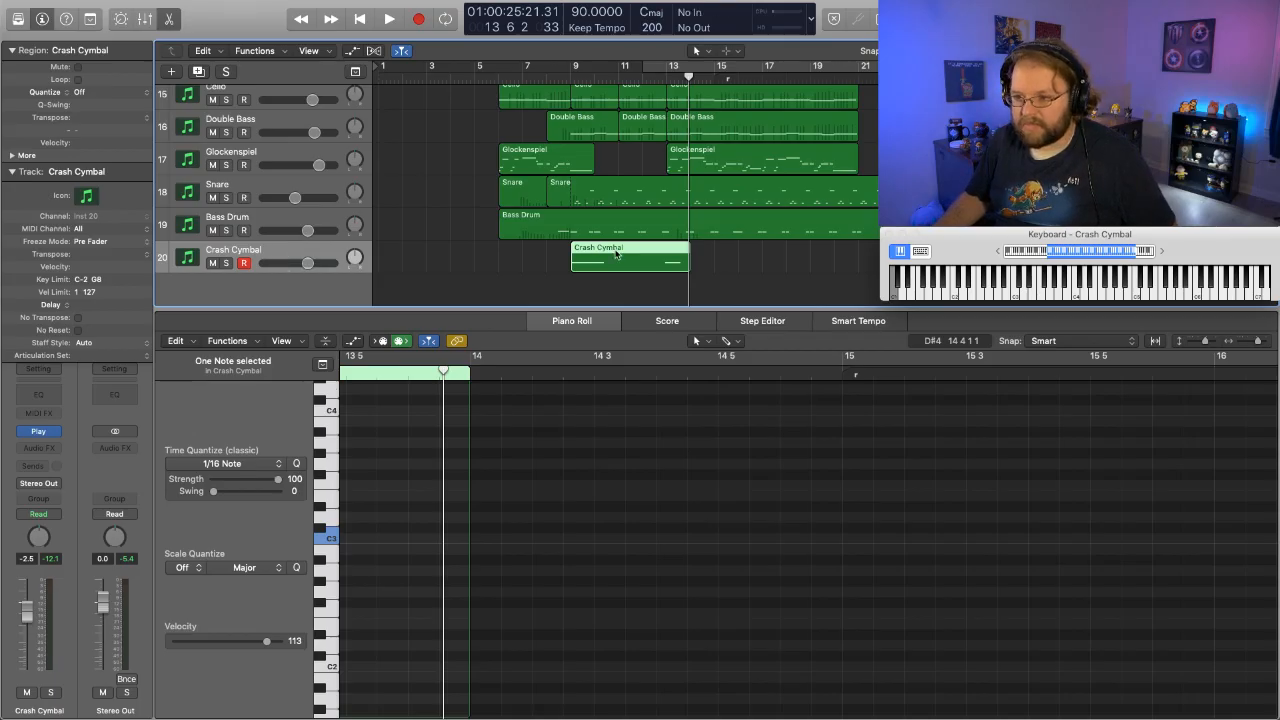
scroll(610, 637, up, 10)
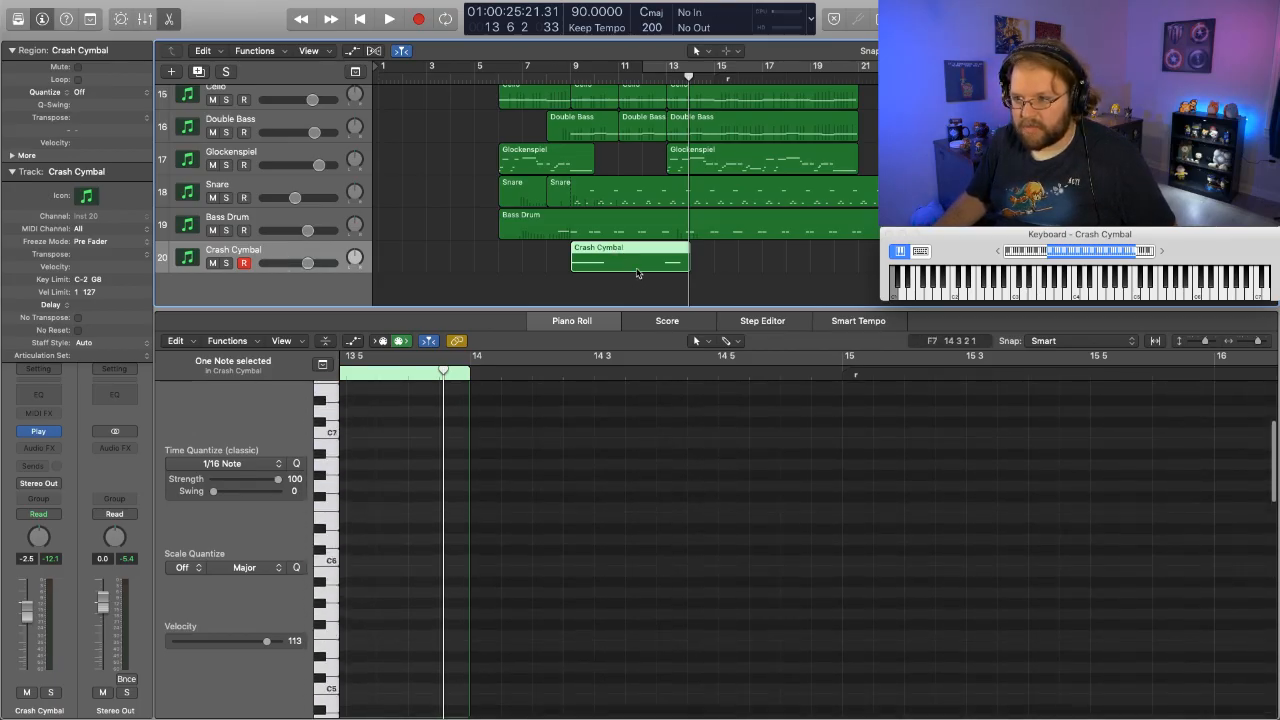
- Record Crash Cymbal hits at bars 17 and 20, running the arrangement from bar 14 into bar 21
scroll(580, 444, left, 12)
scroll(580, 444, down, 7)
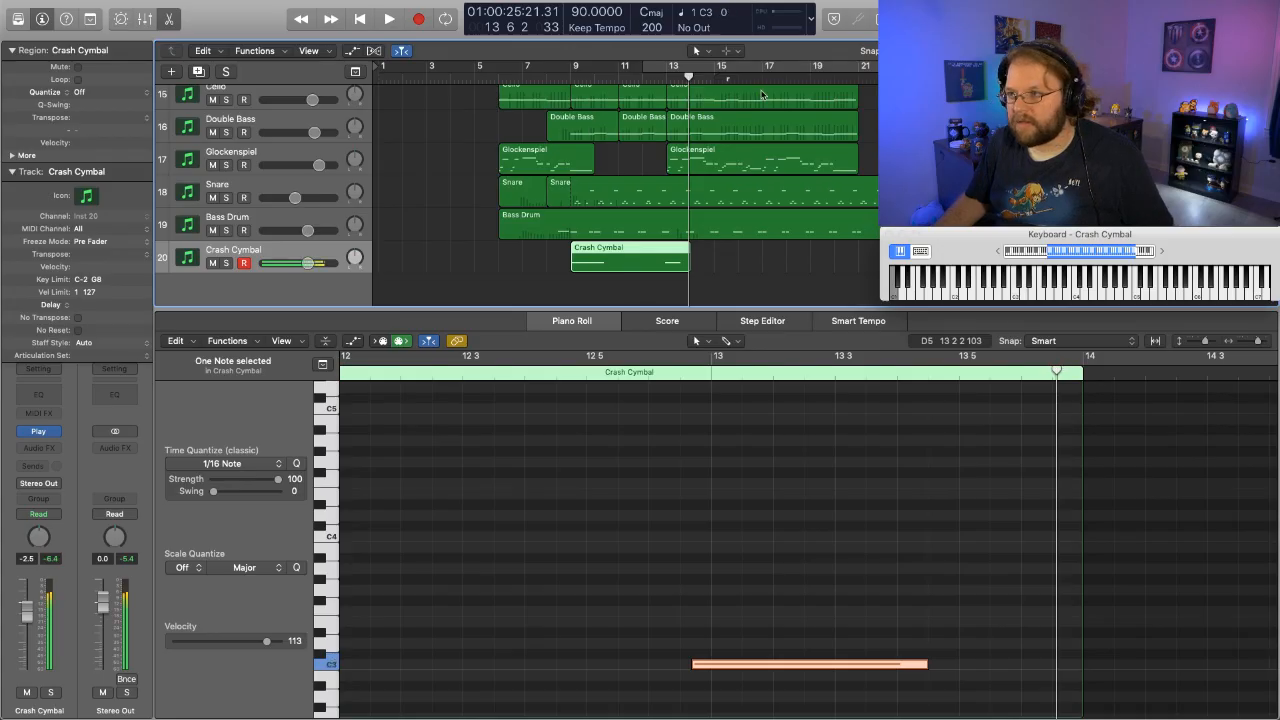
drag(711, 79, 690, 79)
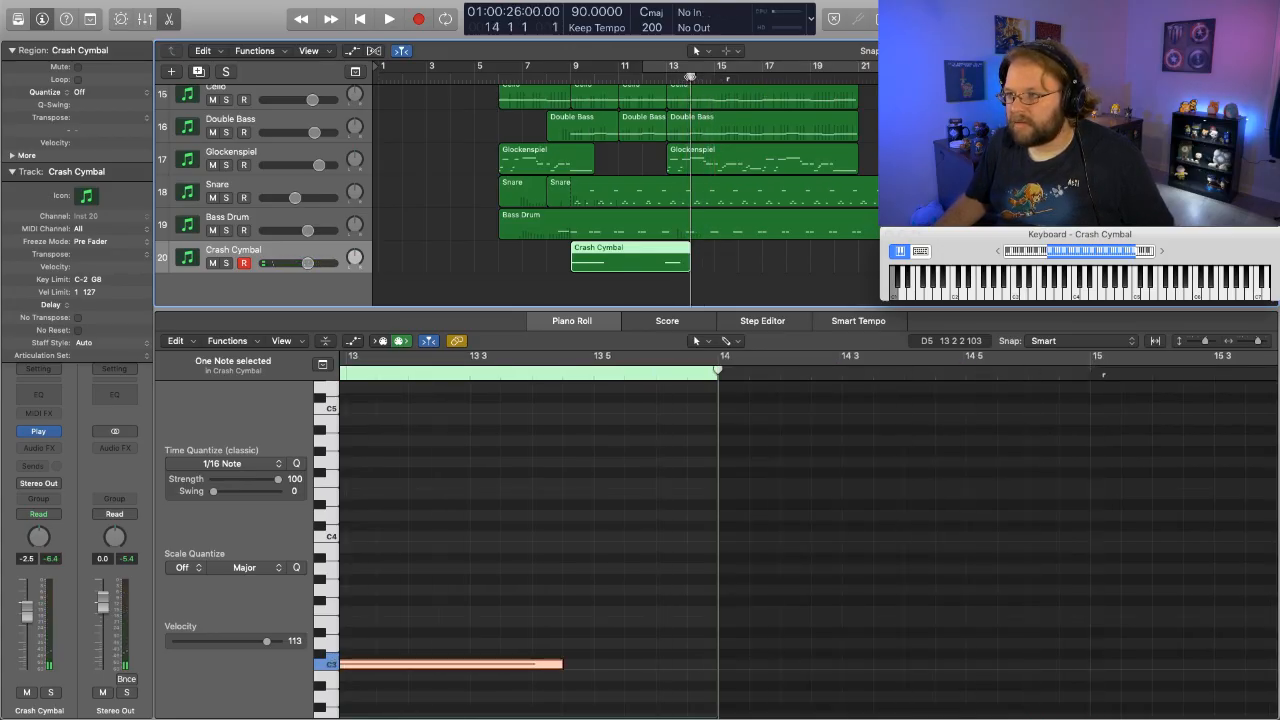
key(space)
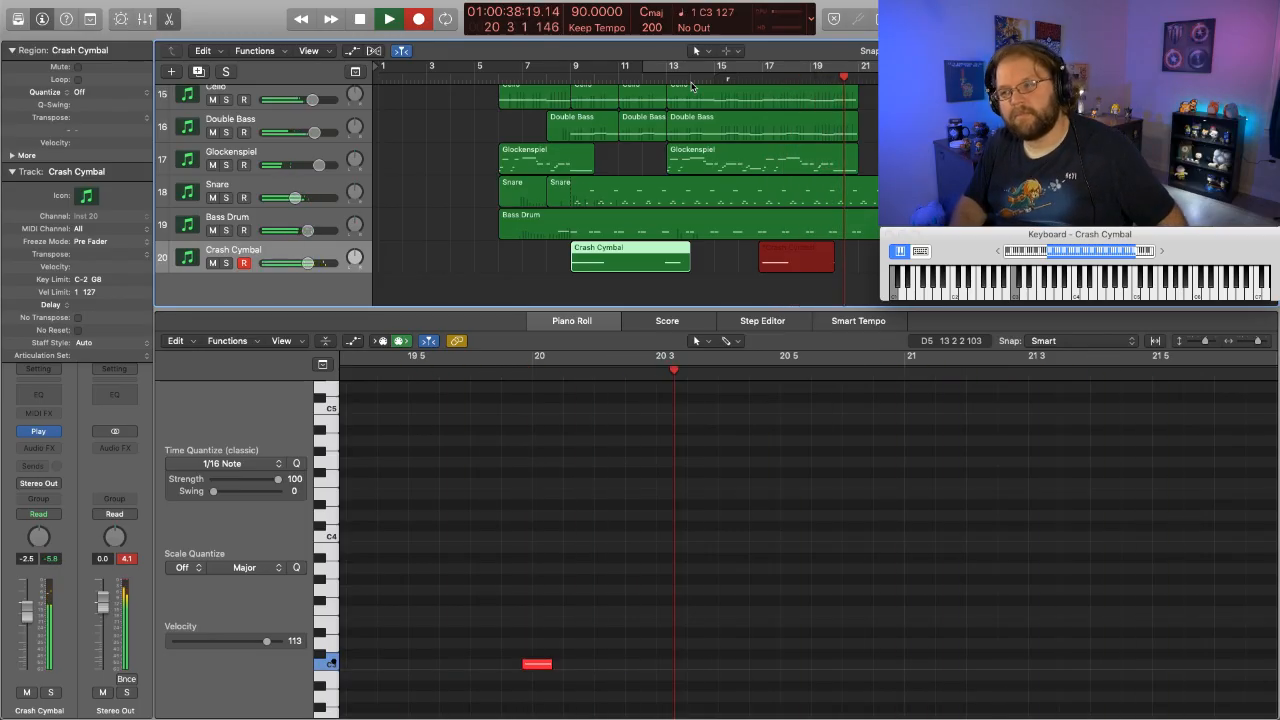
key(space)
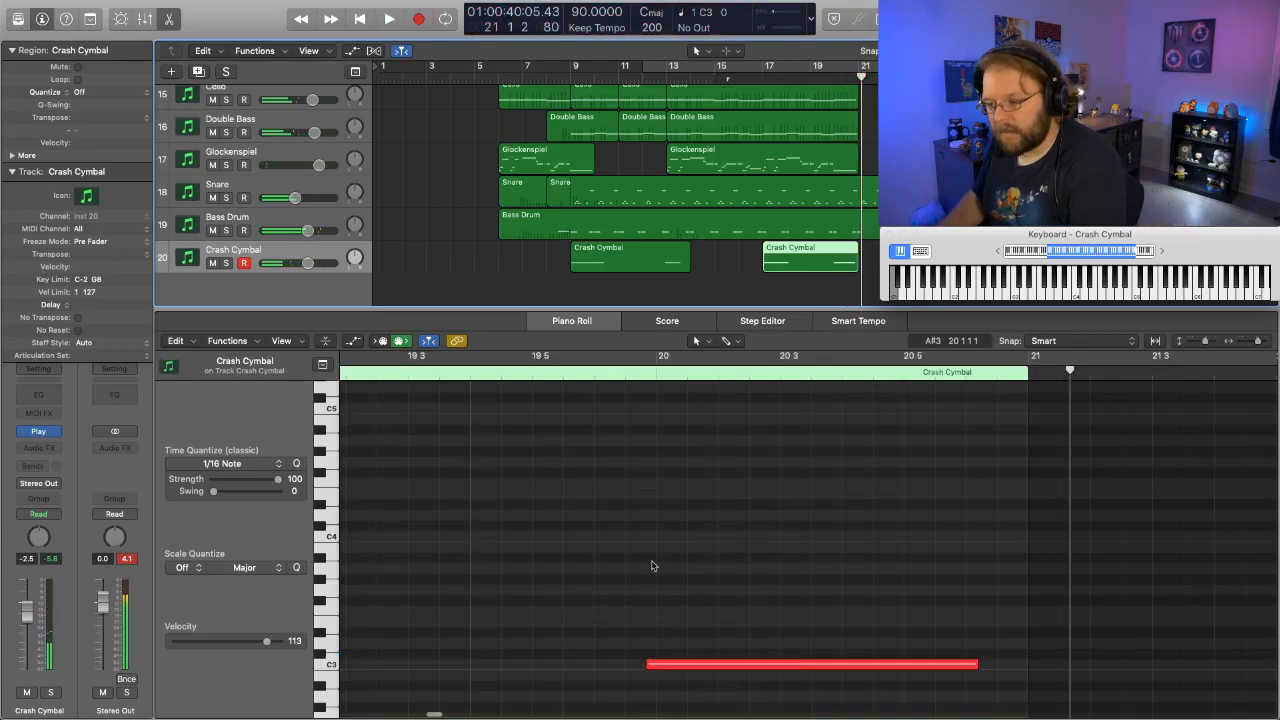
- Select the new Crash Cymbal note at bar 20 and play the full arrangement through into bar 21
click(684, 665)
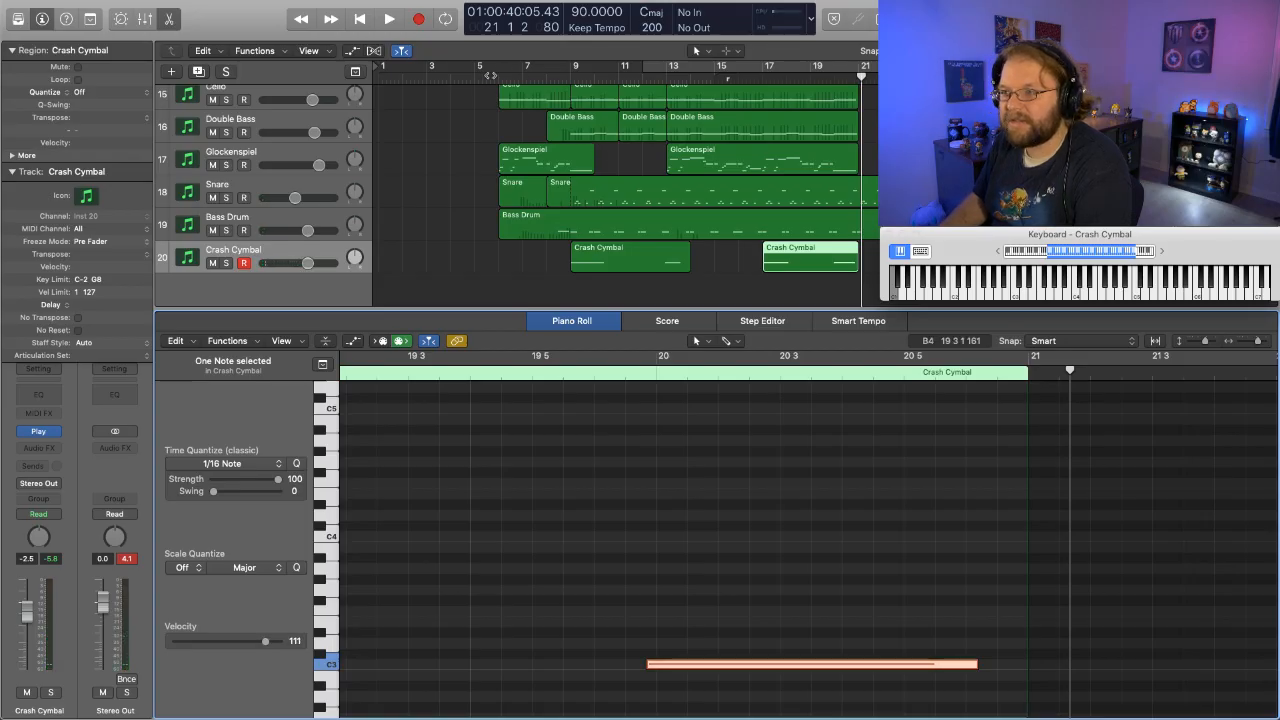
double_click(609, 78)
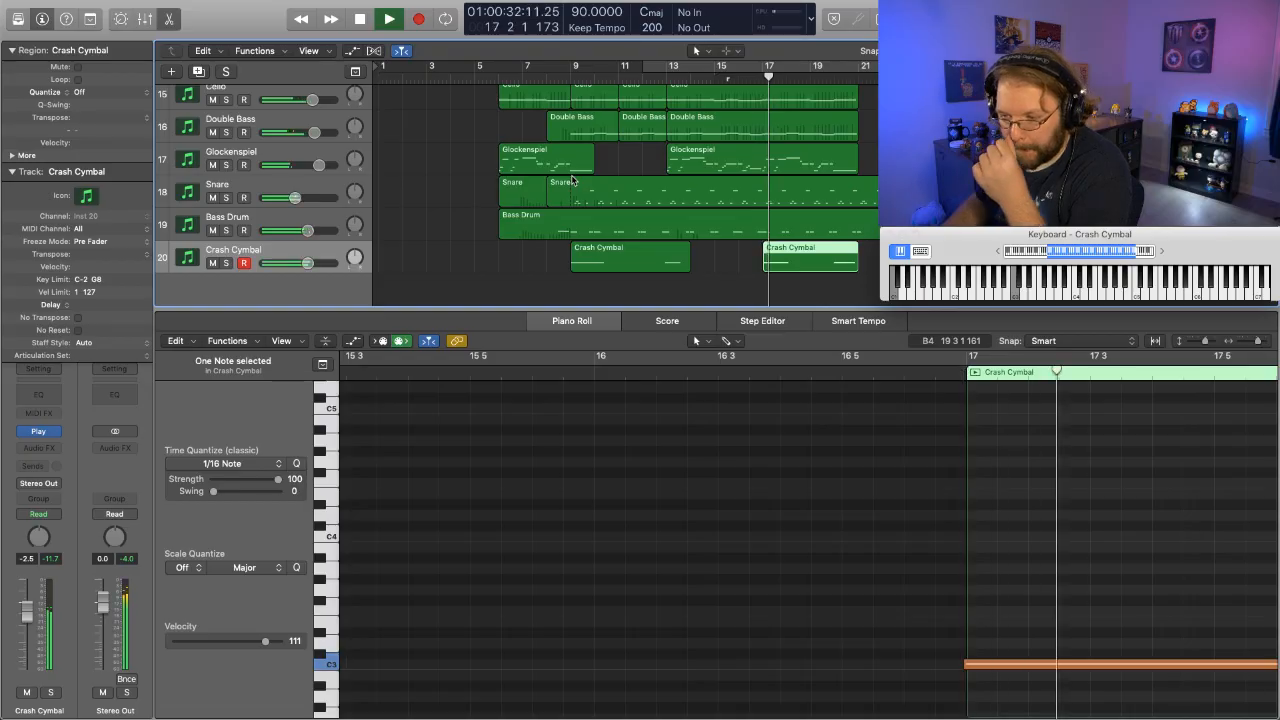
scroll(572, 180, up, 10)
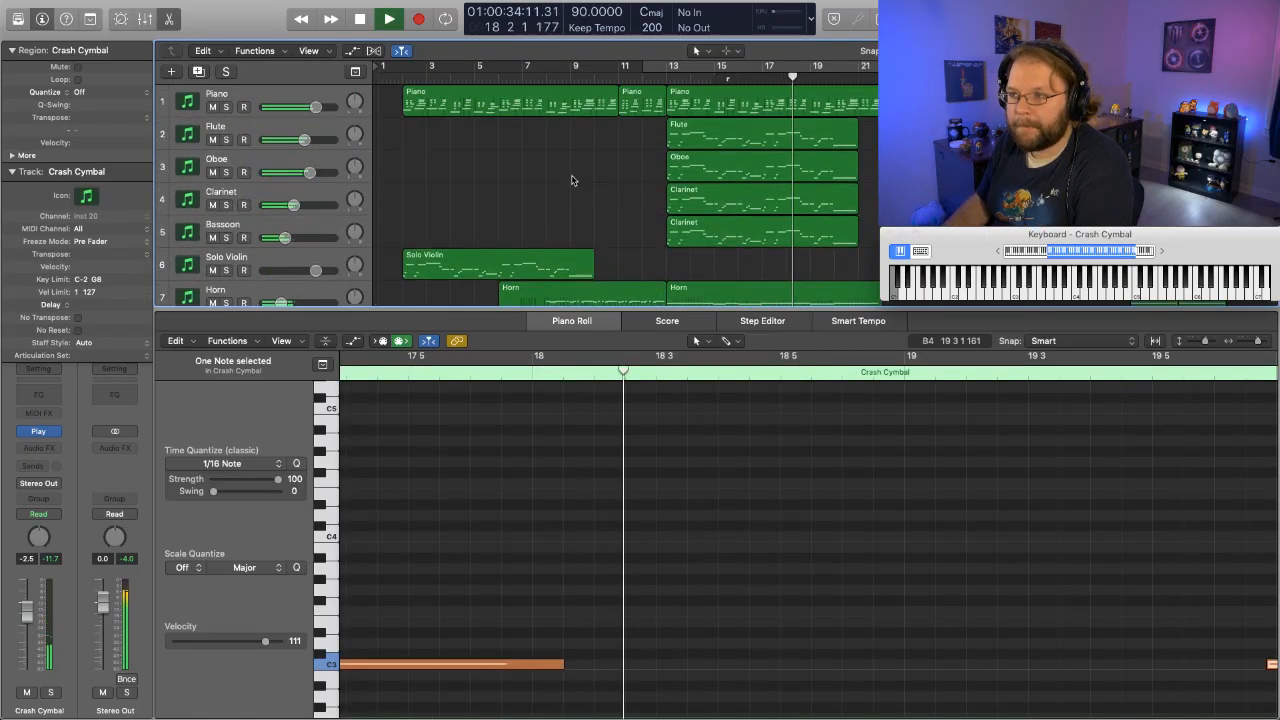
scroll(572, 180, down, 4)
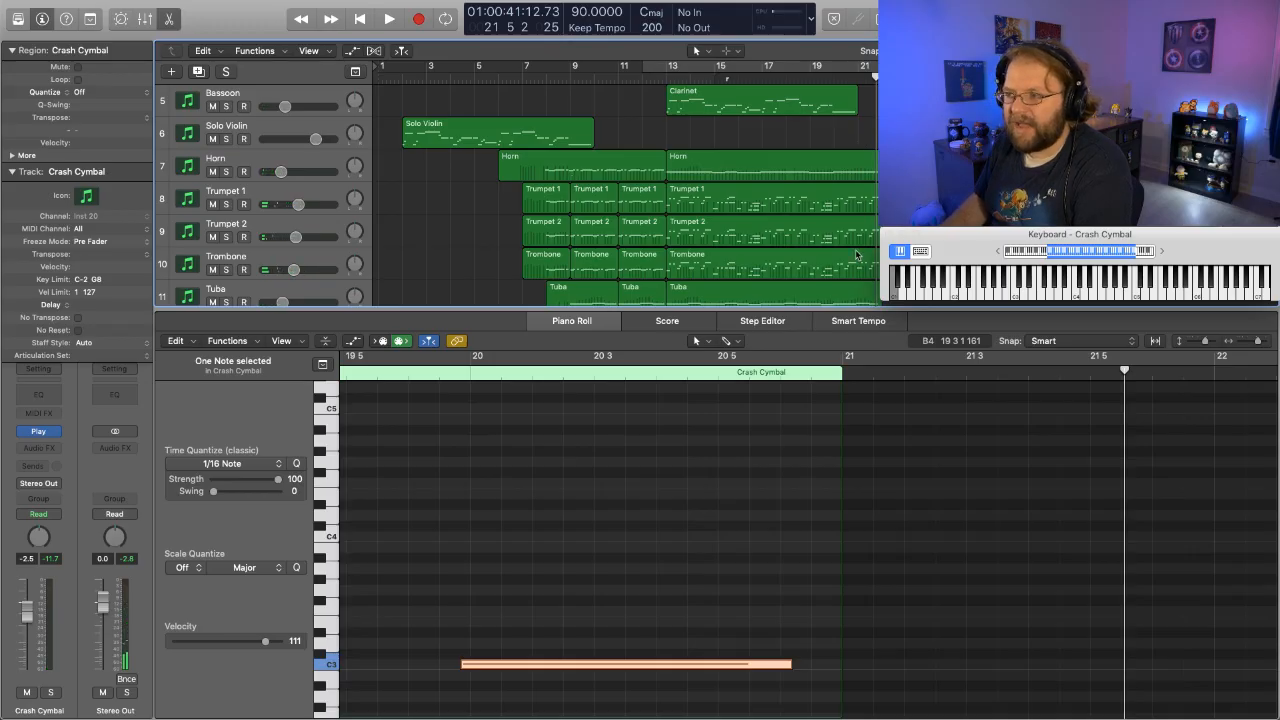
- Select the Flute, Oboe, Clarinet and Bassoon regions starting at bar 13 so their notes show together in the Piano Roll
scroll(857, 252, right, 3)
scroll(686, 255, down, 5)
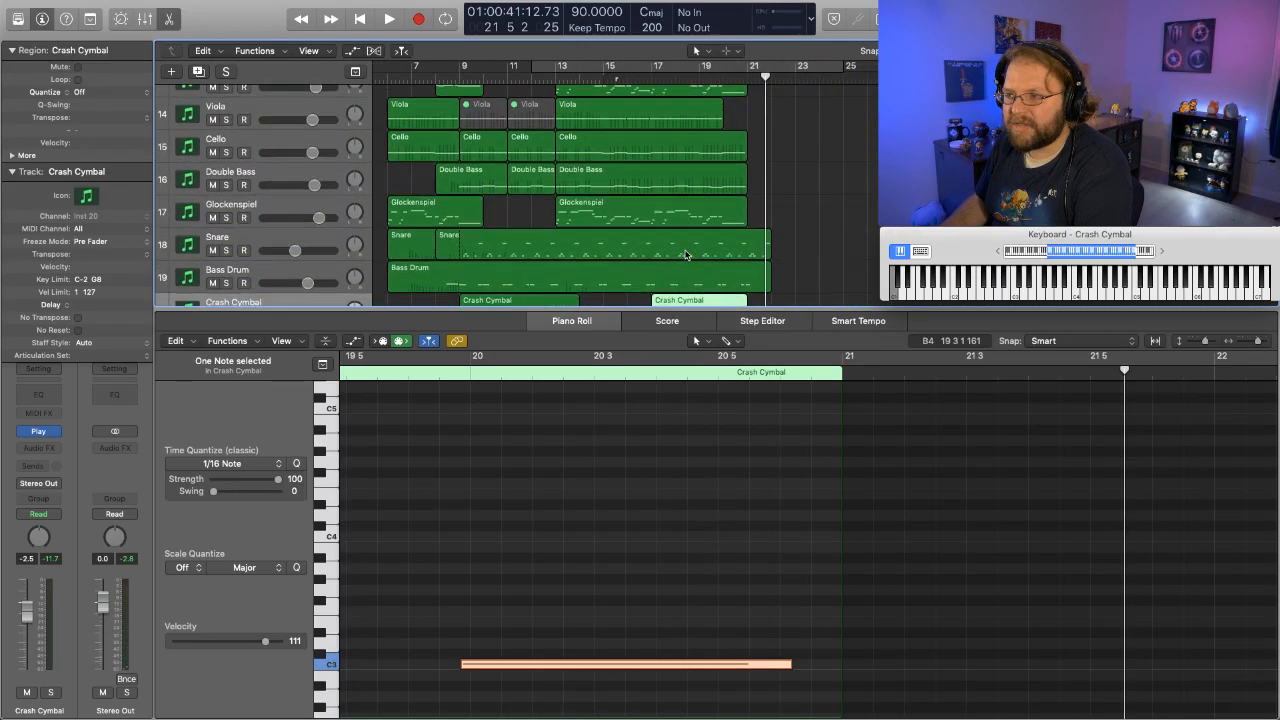
scroll(686, 255, up, 10)
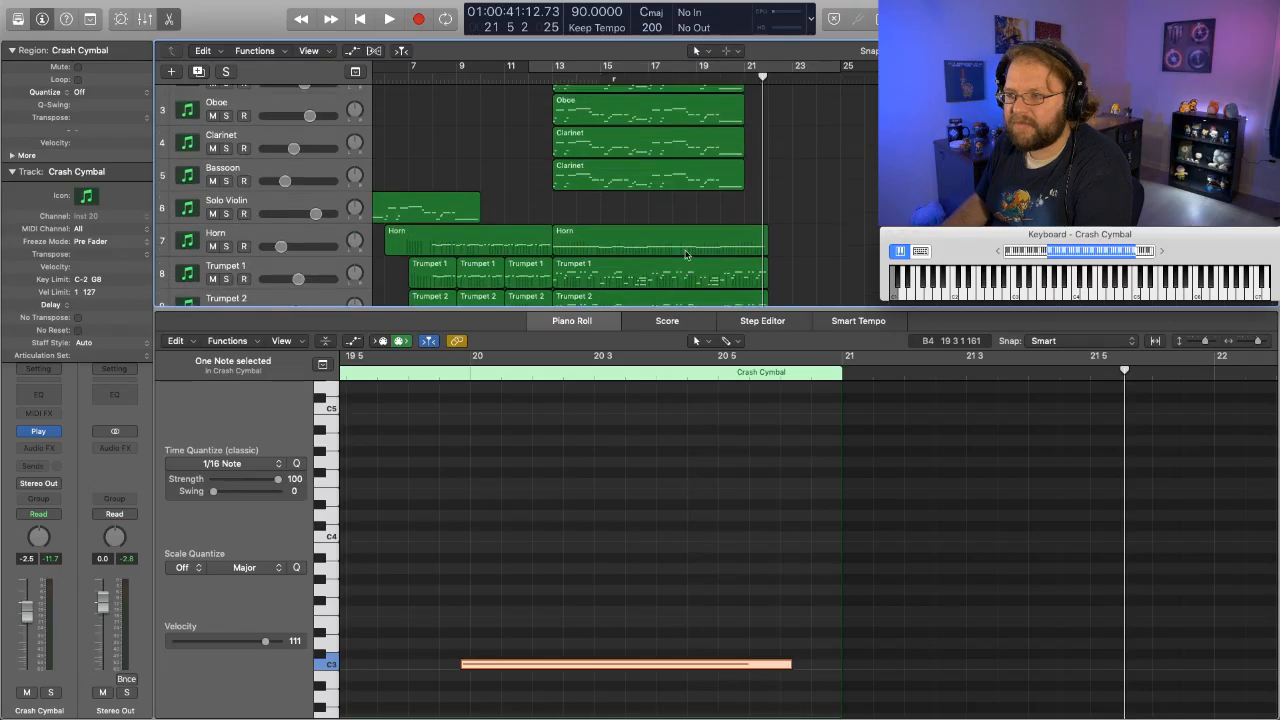
scroll(686, 255, up, 2)
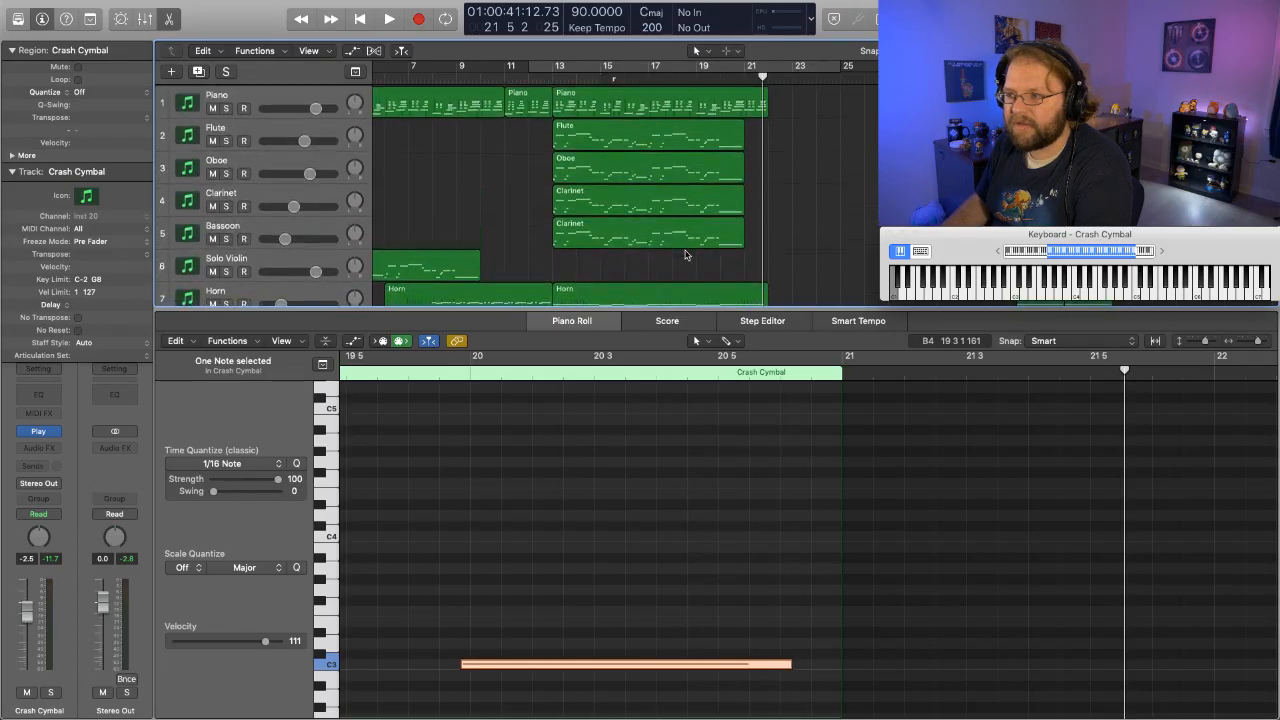
click(729, 131)
shift+click(720, 167)
shift+click(715, 199)
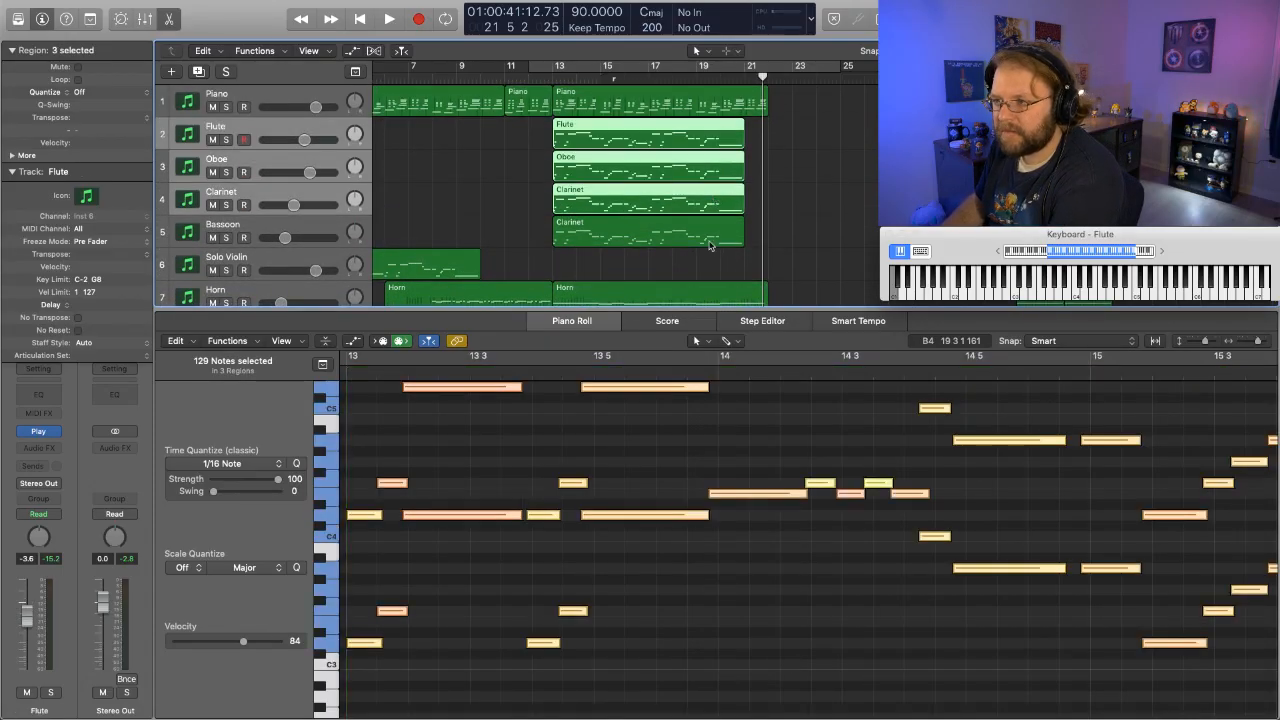
shift+click(710, 237)
- Play the arrangement to the end of bar 20 to check the woodwinds' final long notes
scroll(709, 245, down, 2)
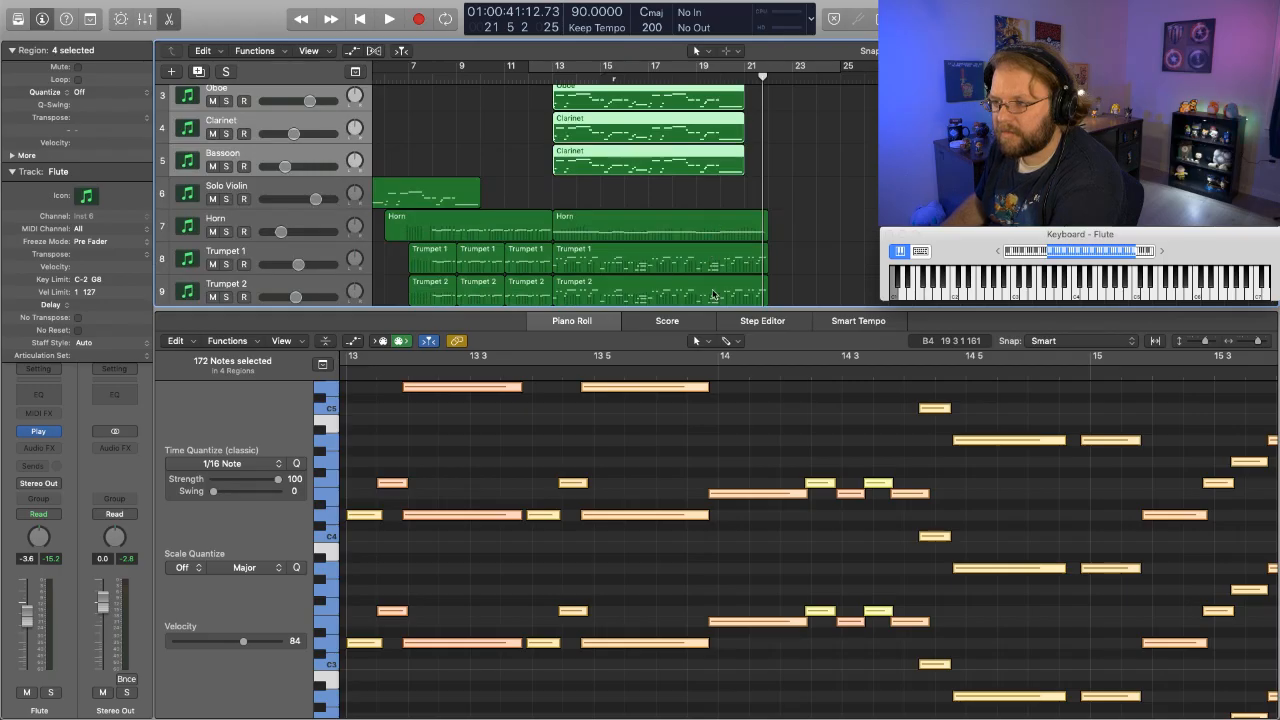
scroll(712, 573, right, 10)
scroll(712, 573, left, 5)
scroll(712, 573, down, 3)
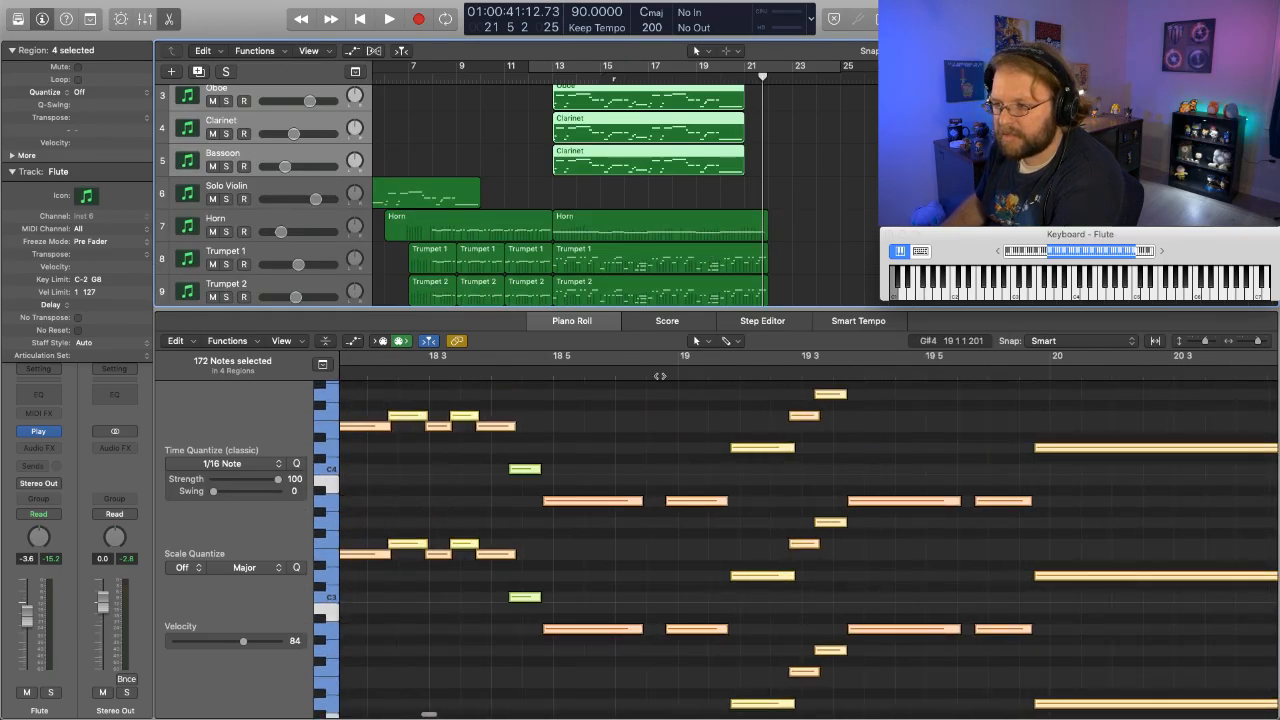
key(space)
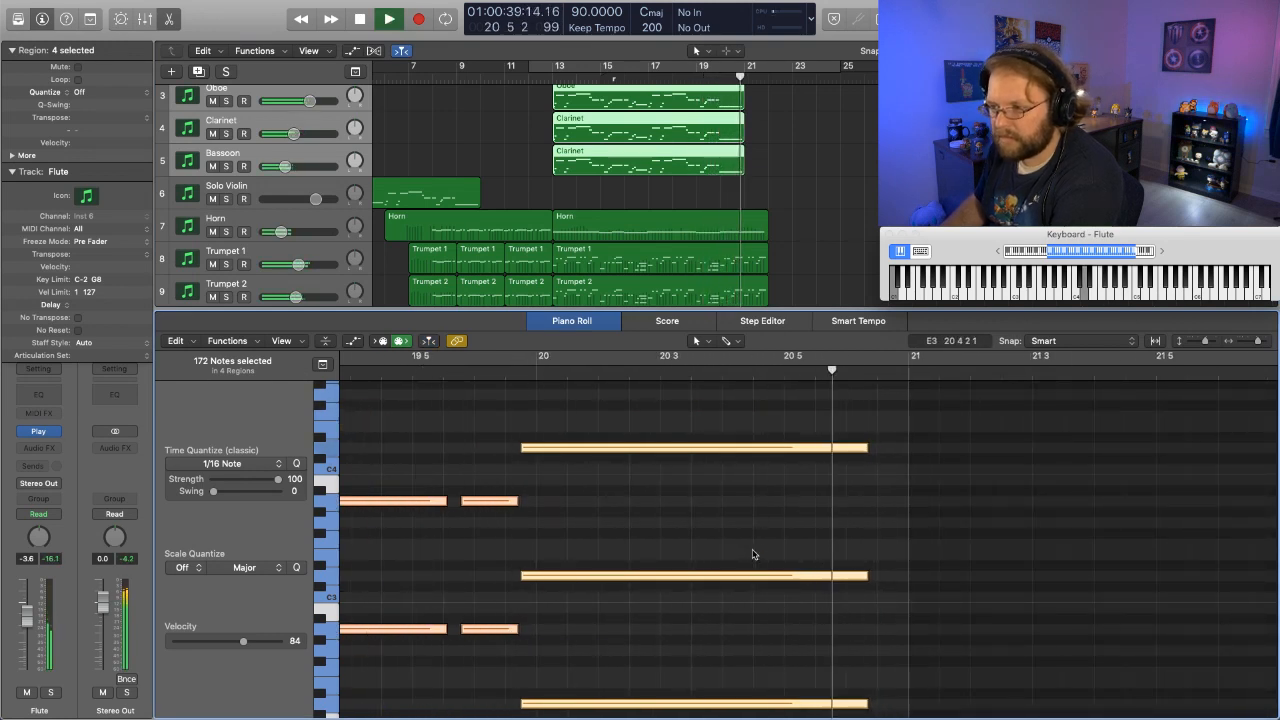
key(space)
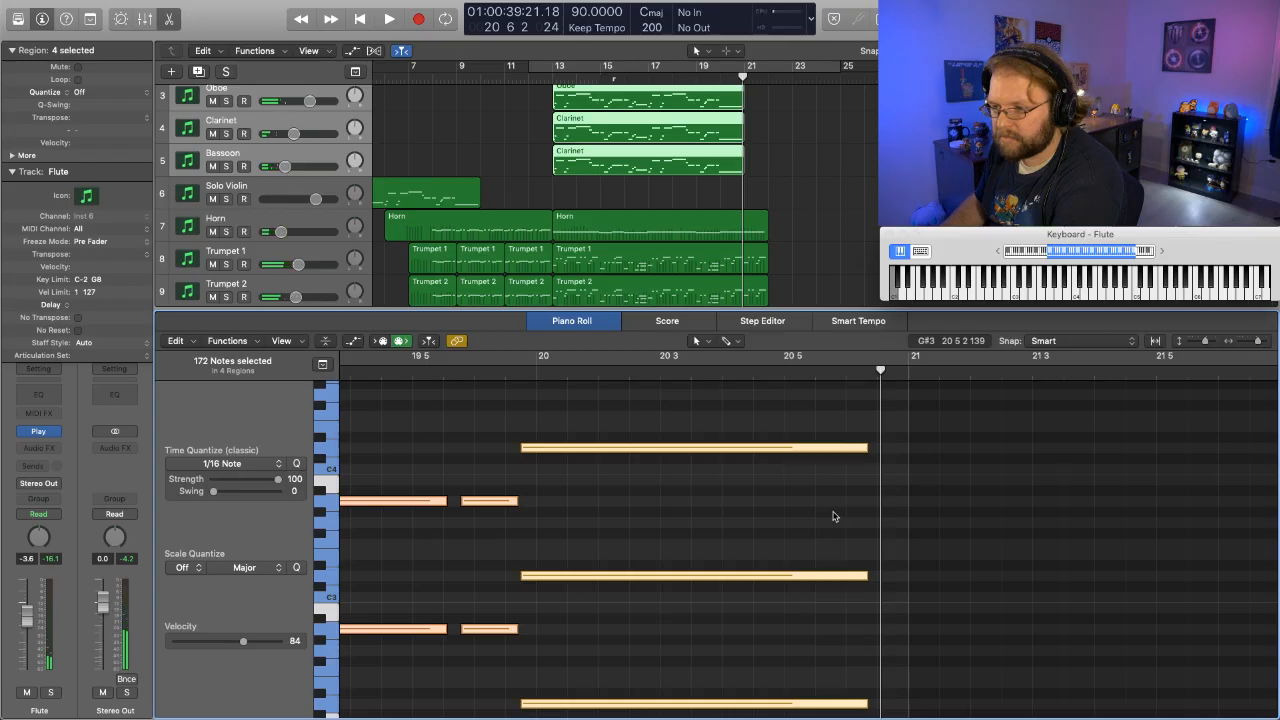
scroll(834, 516, down, 2)
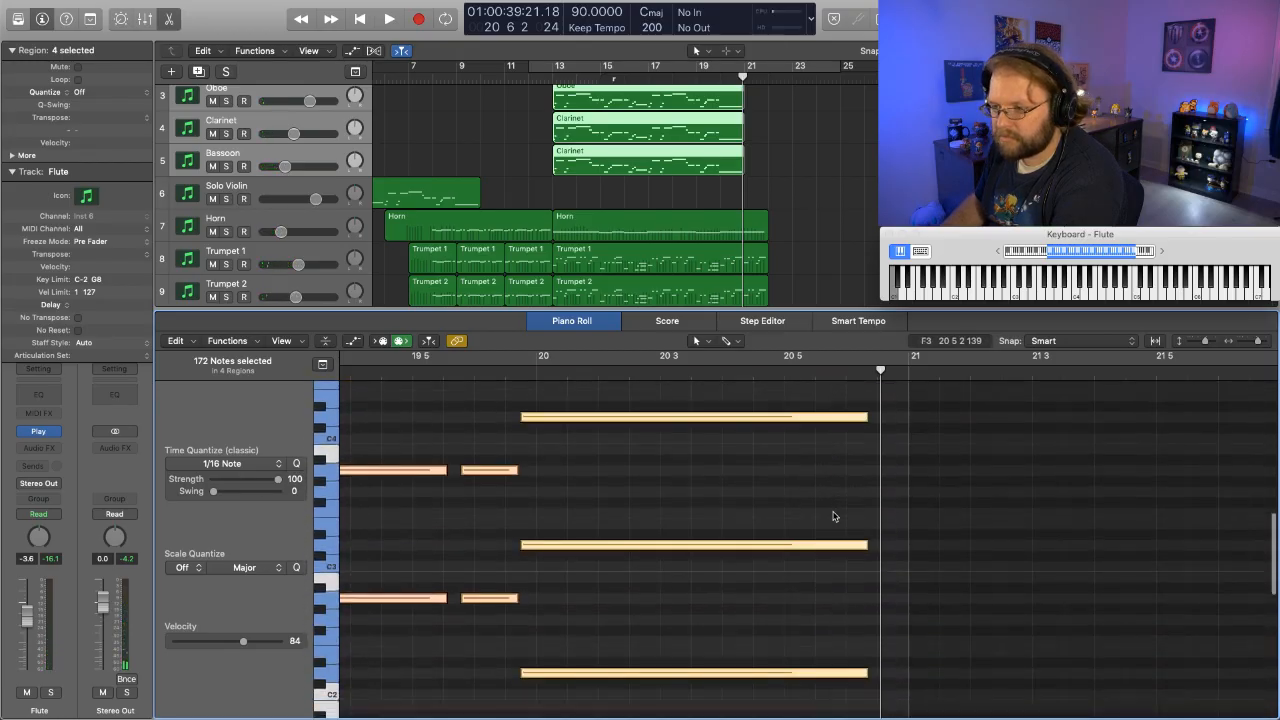
drag(778, 697, 773, 378)
scroll(771, 662, down, 10)
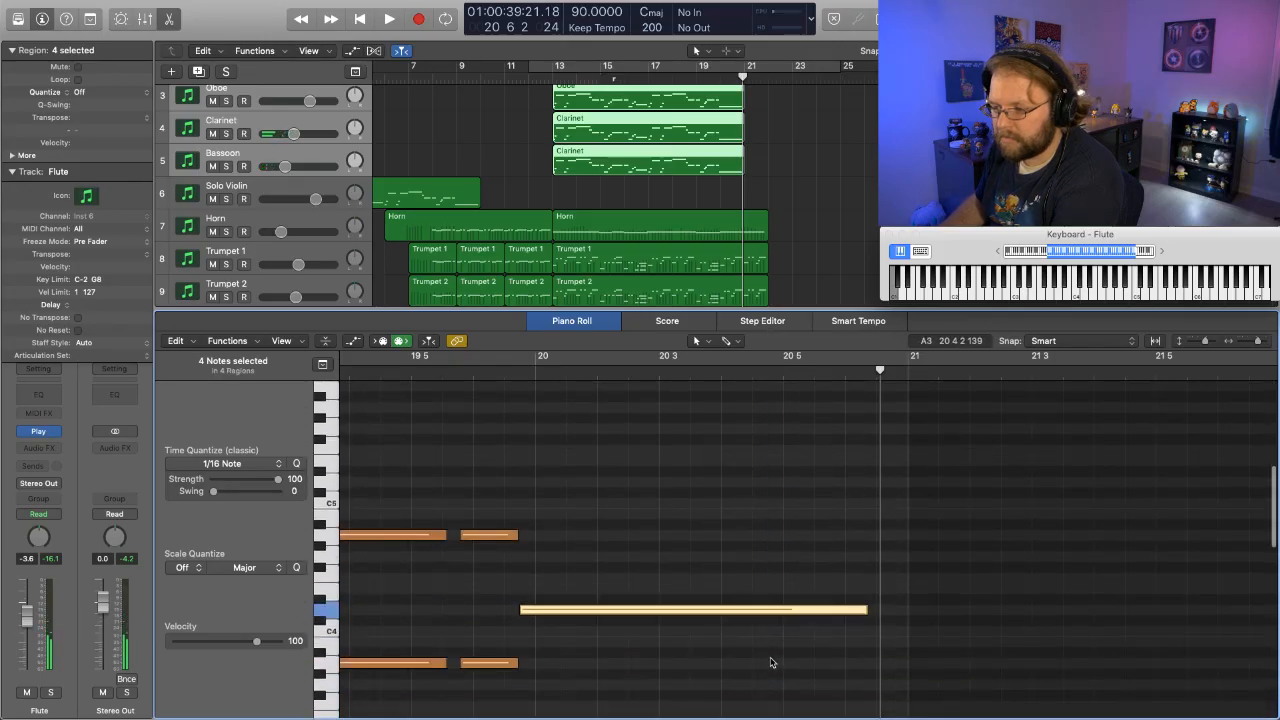
click(832, 181)
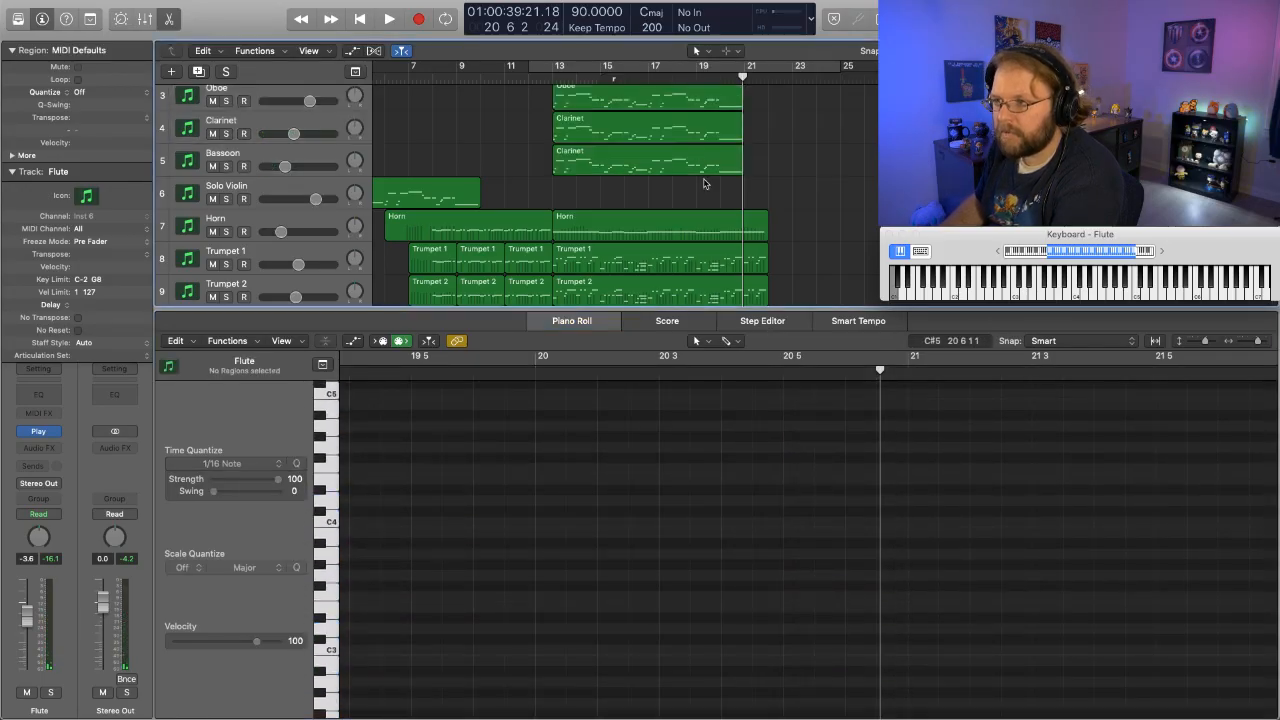
key(super+z)
- Add the Violin I, Violin II and Glockenspiel regions starting at bar 13 to the selected woodwind regions
scroll(720, 200, down, 3)
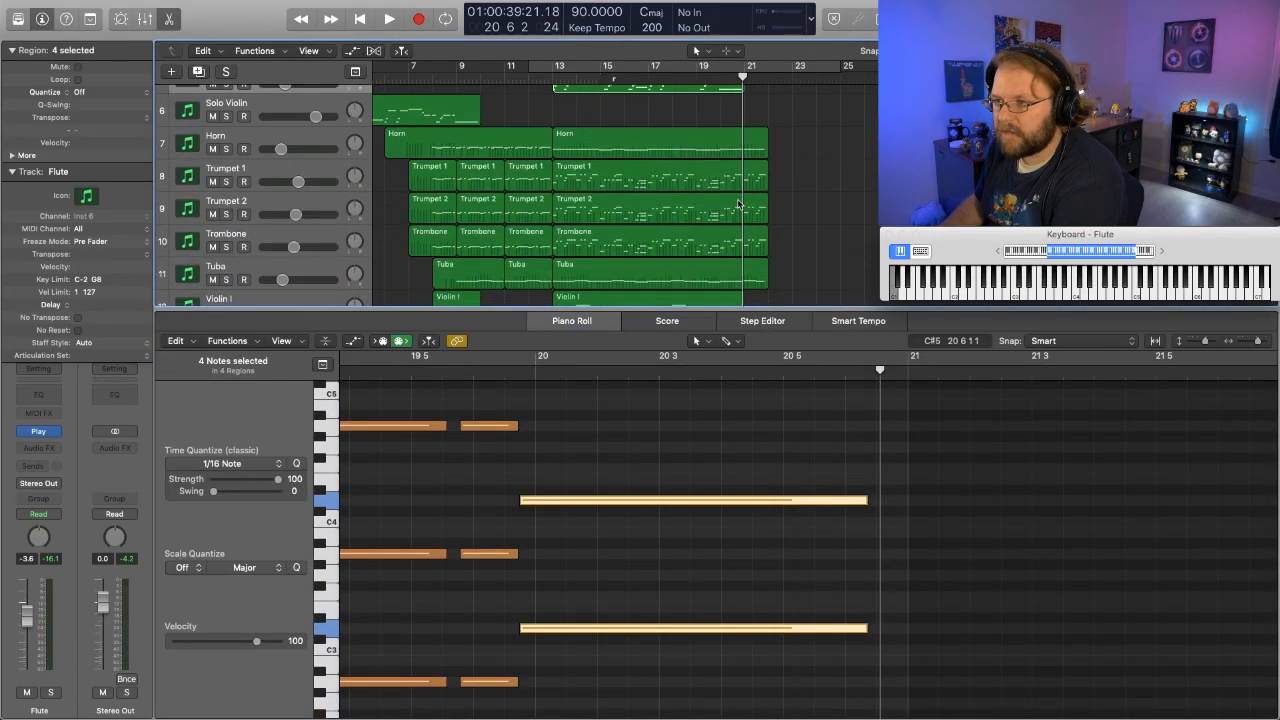
scroll(738, 204, down, 3)
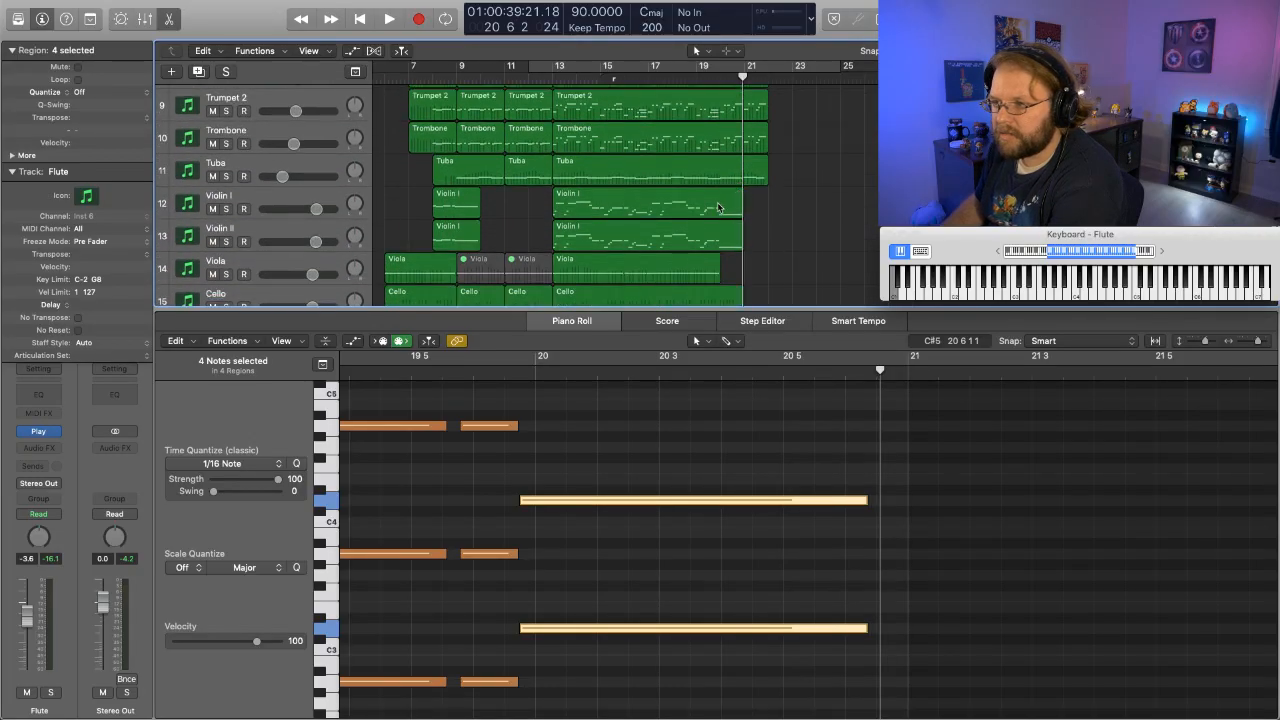
shift+click(722, 208)
shift+click(714, 235)
scroll(714, 235, down, 4)
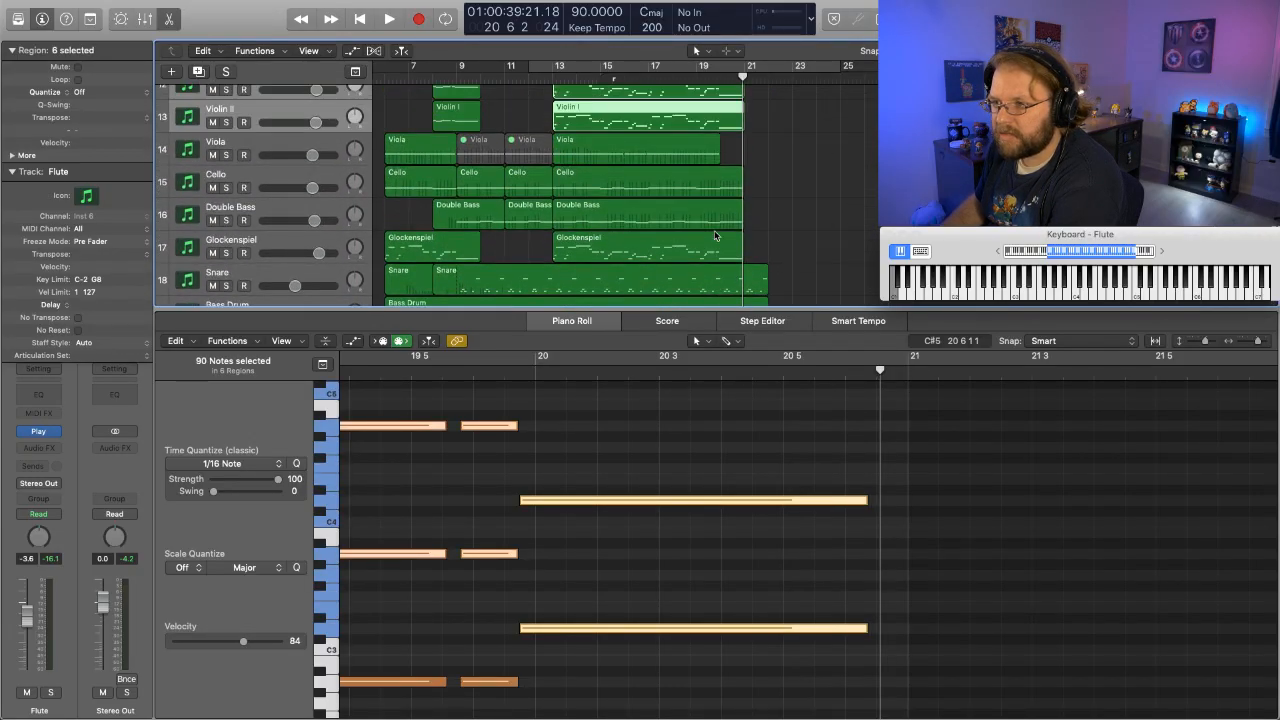
shift+click(714, 233)
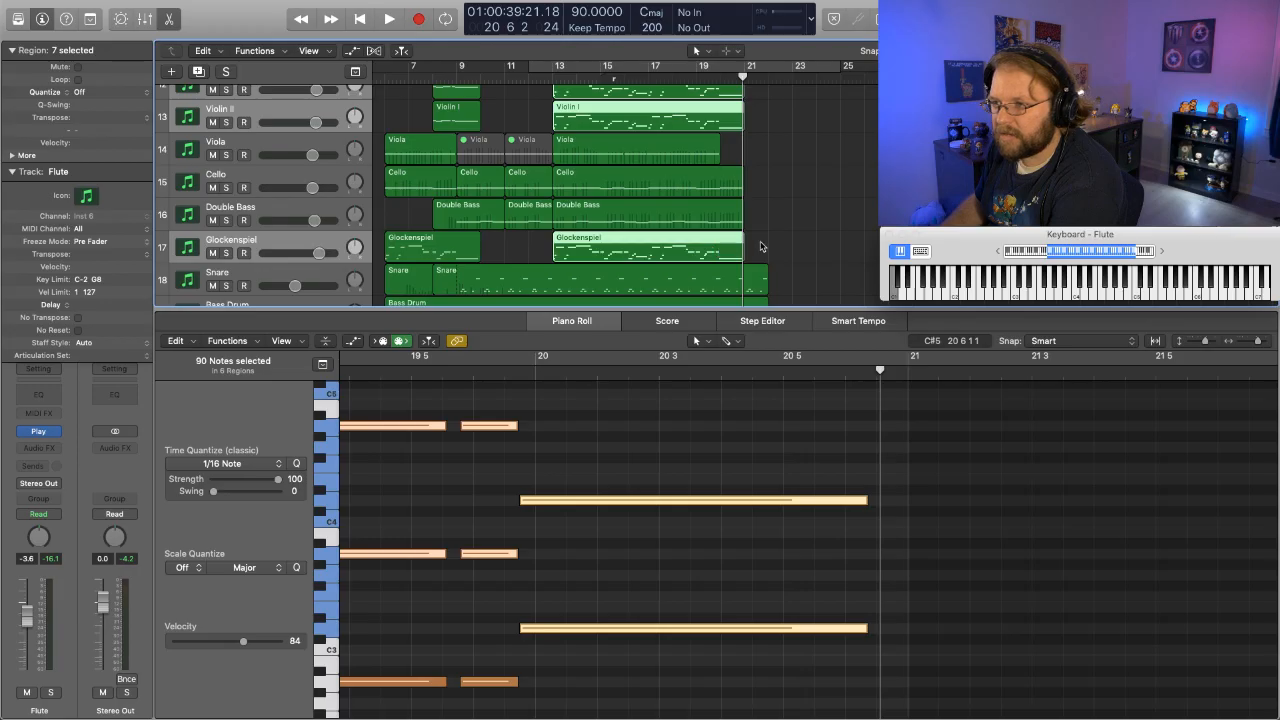
- Shorten the long bar 20 notes of all seven selected regions together so they end just before beat 4
scroll(760, 246, down, 3)
click(757, 434)
scroll(800, 449, up, 10)
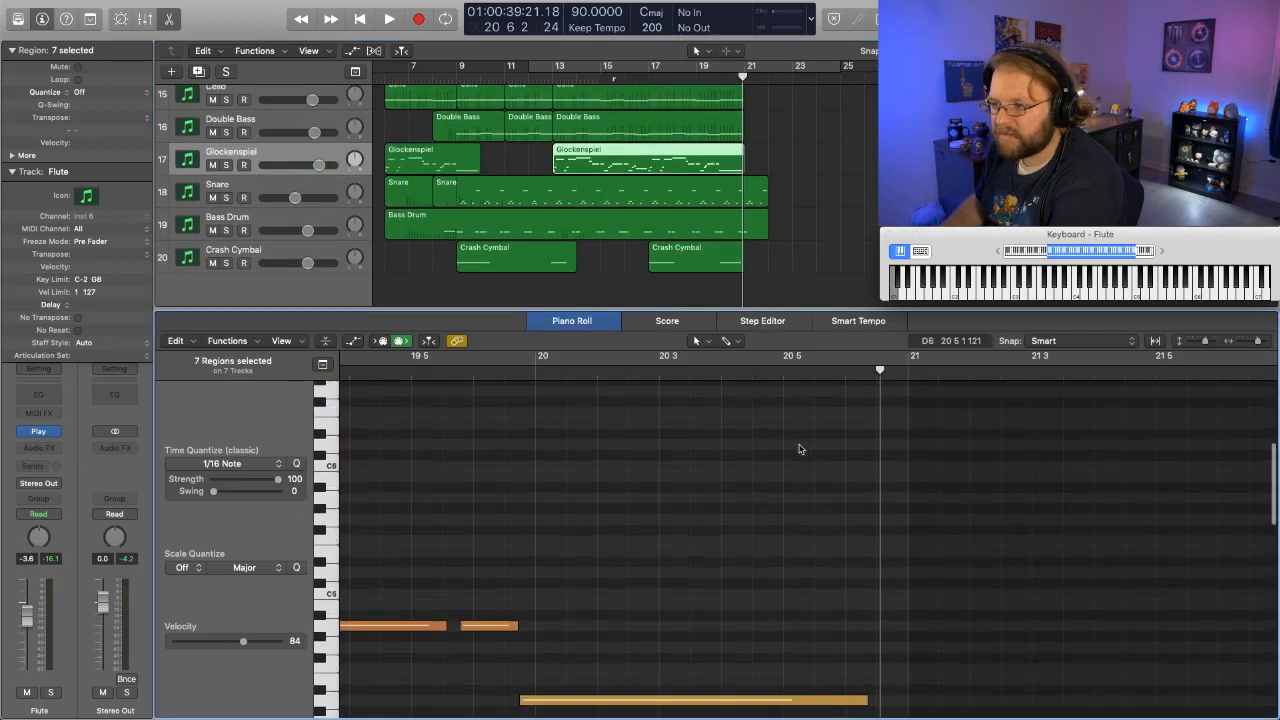
scroll(800, 449, down, 10)
drag(797, 393, 788, 665)
scroll(803, 494, up, 2)
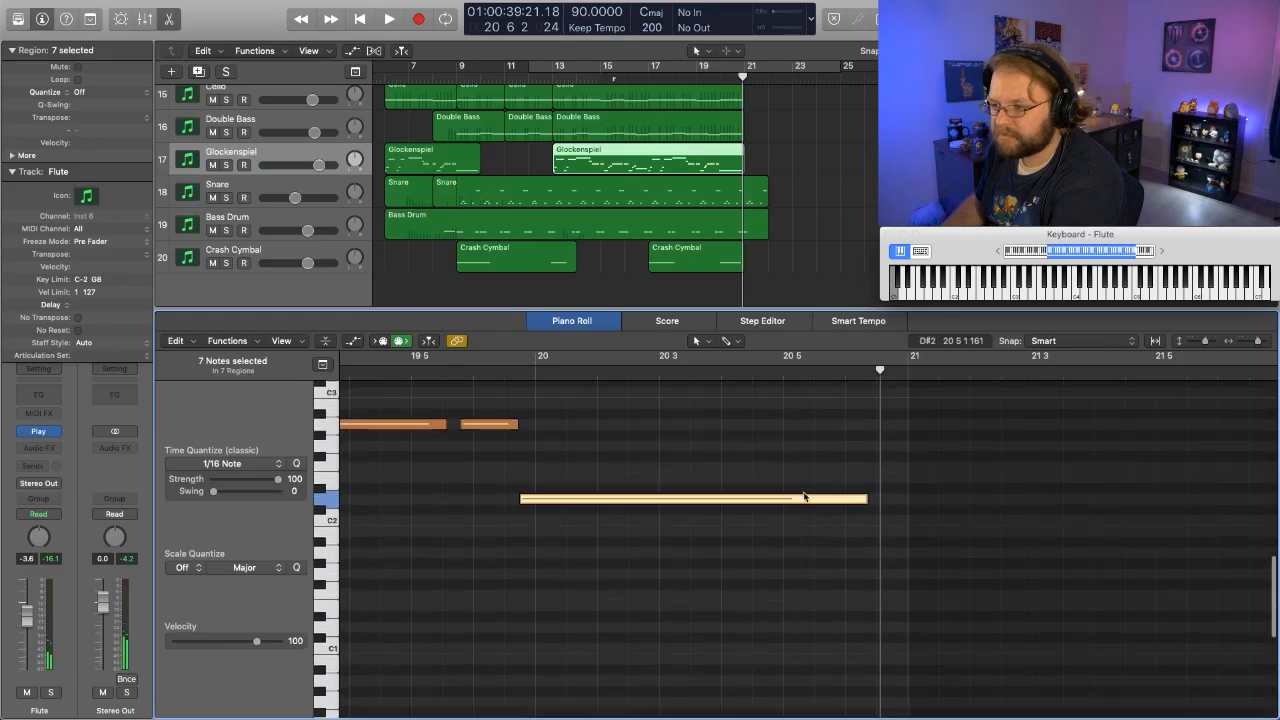
scroll(805, 497, down, 3)
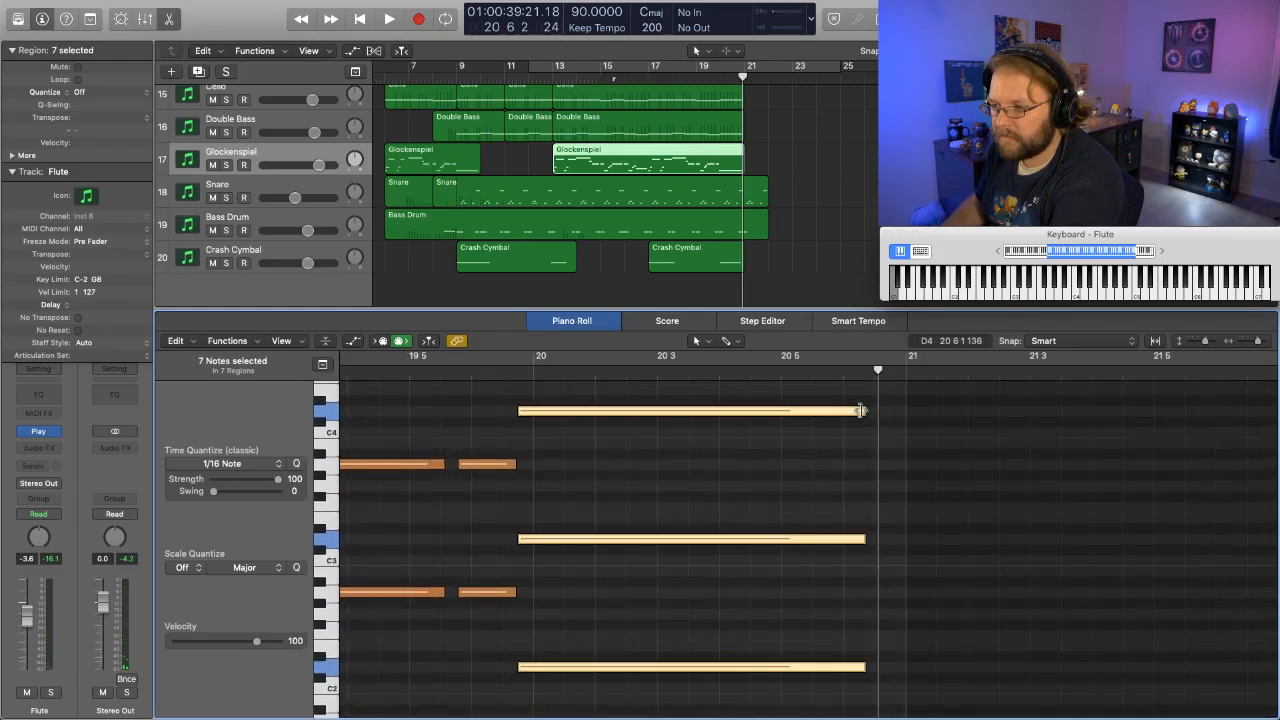
scroll(861, 410, down, 1)
scroll(861, 411, up, 2)
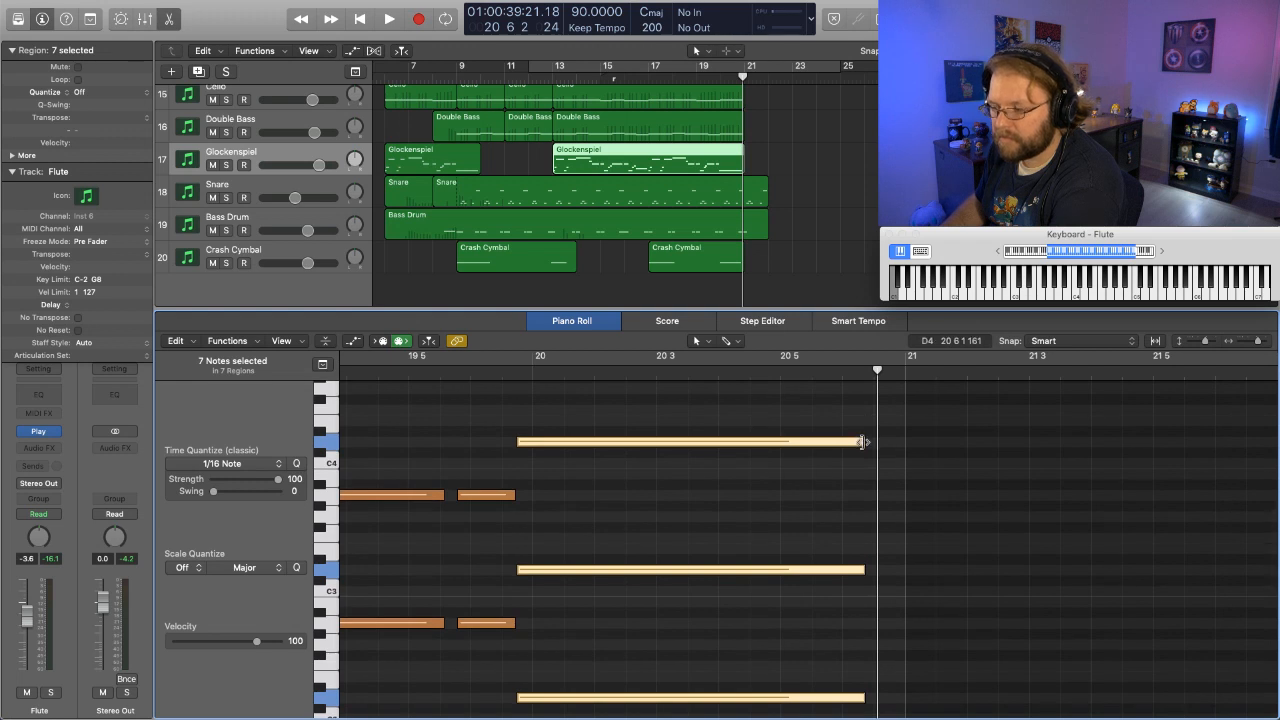
click(862, 441)
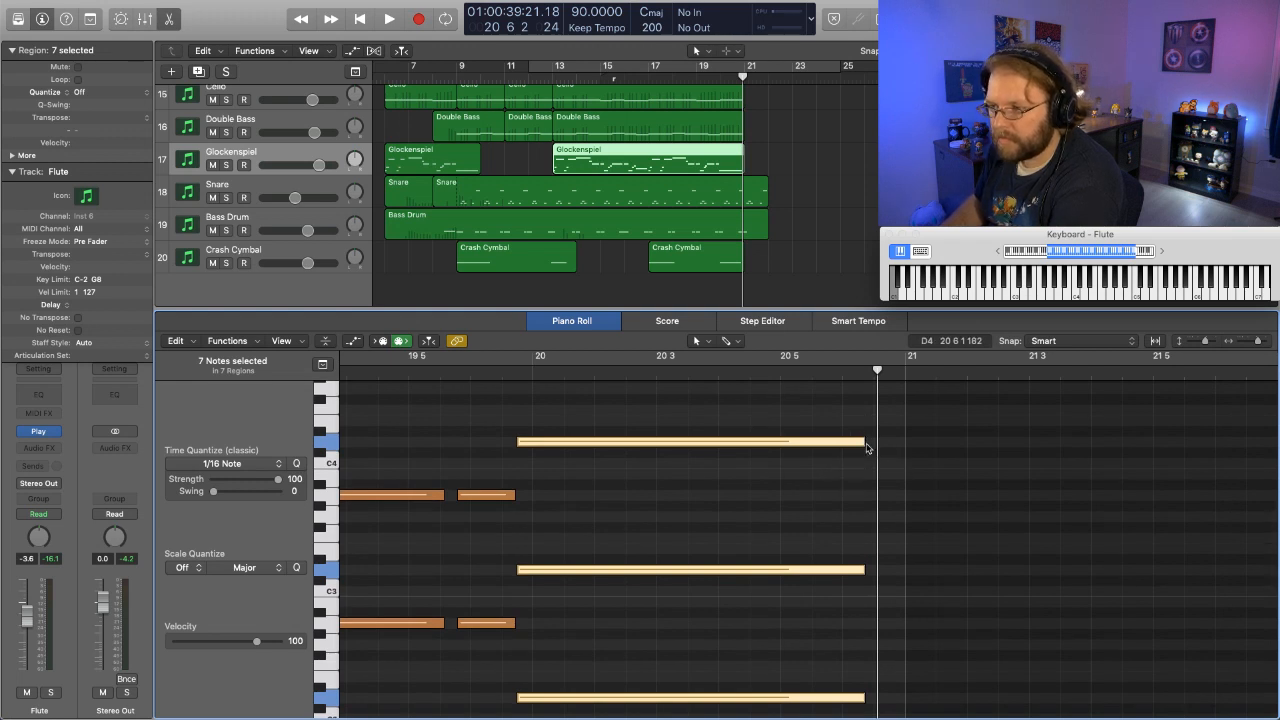
drag(861, 441, 714, 445)
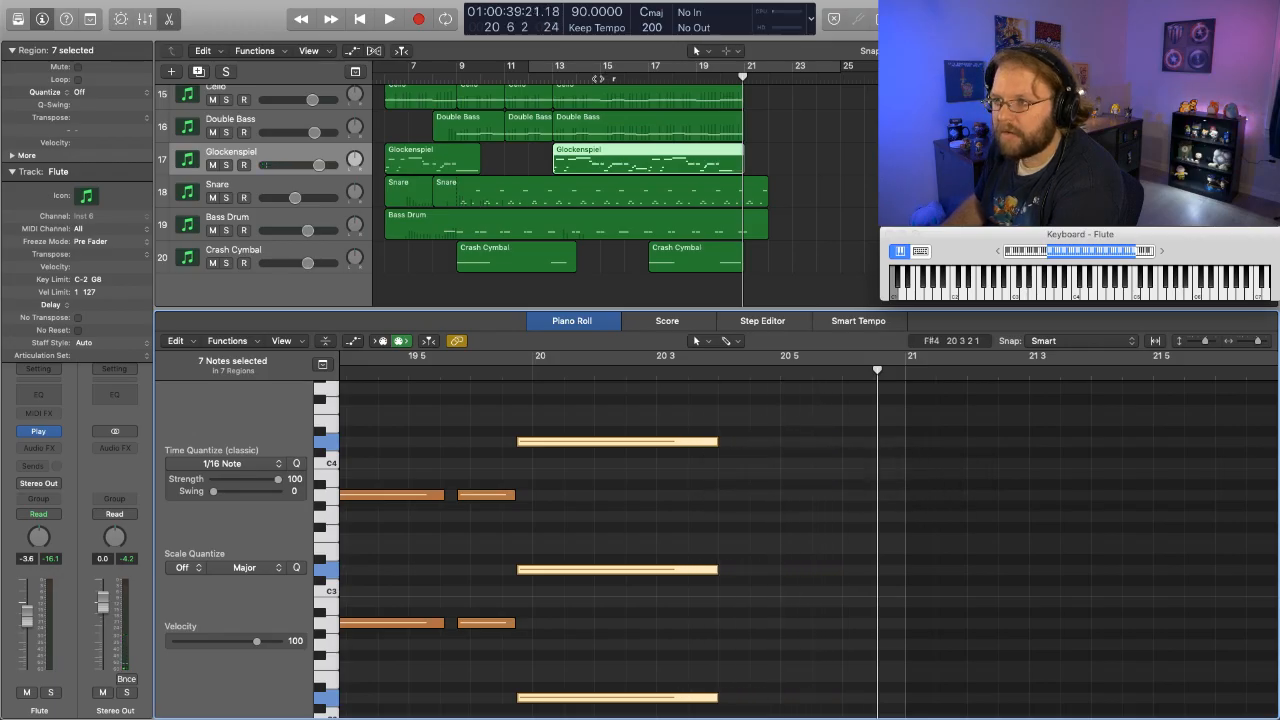
- Play the arrangement through its shortened ending and bring up the computer's shutdown confirmation
key(space)
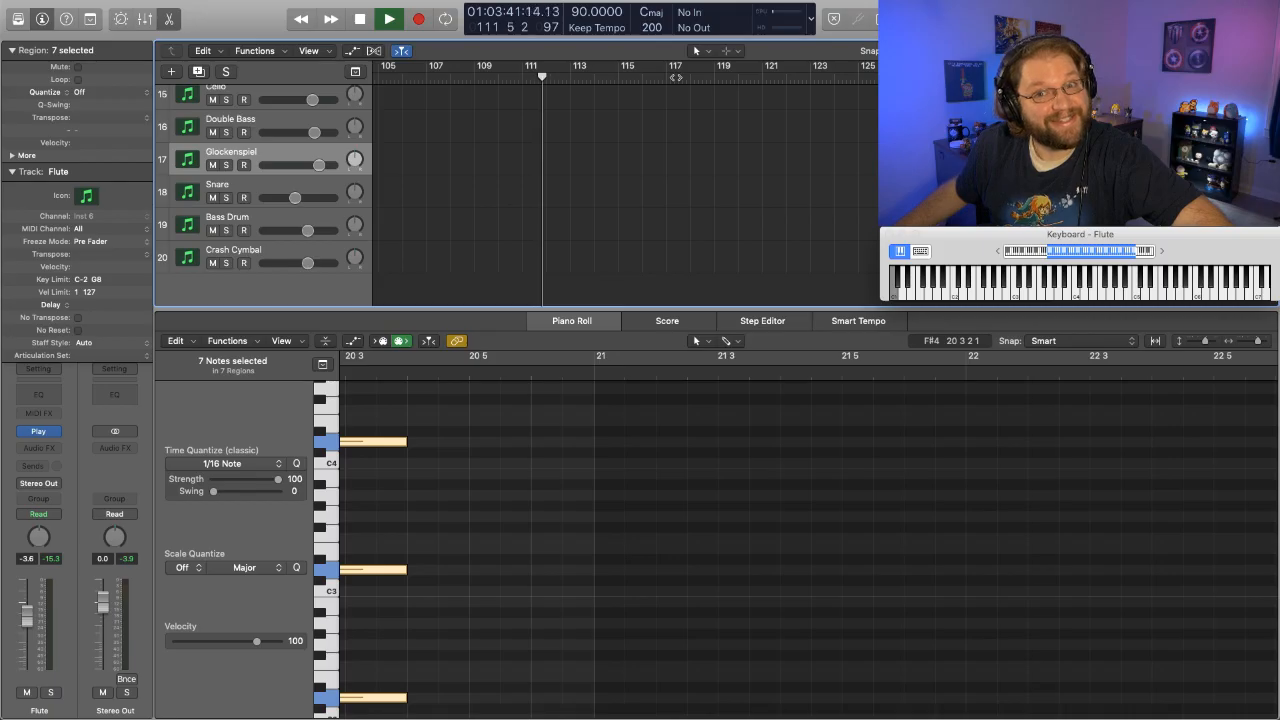
key(XF86PowerOff)
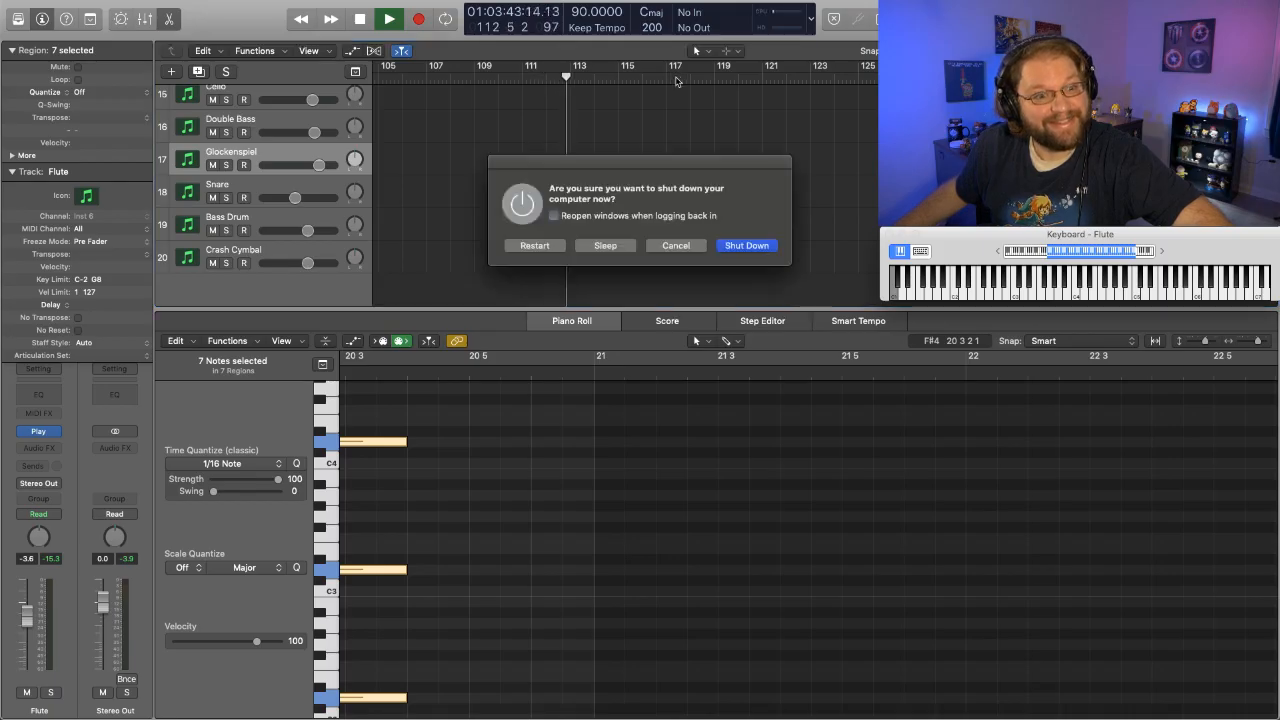